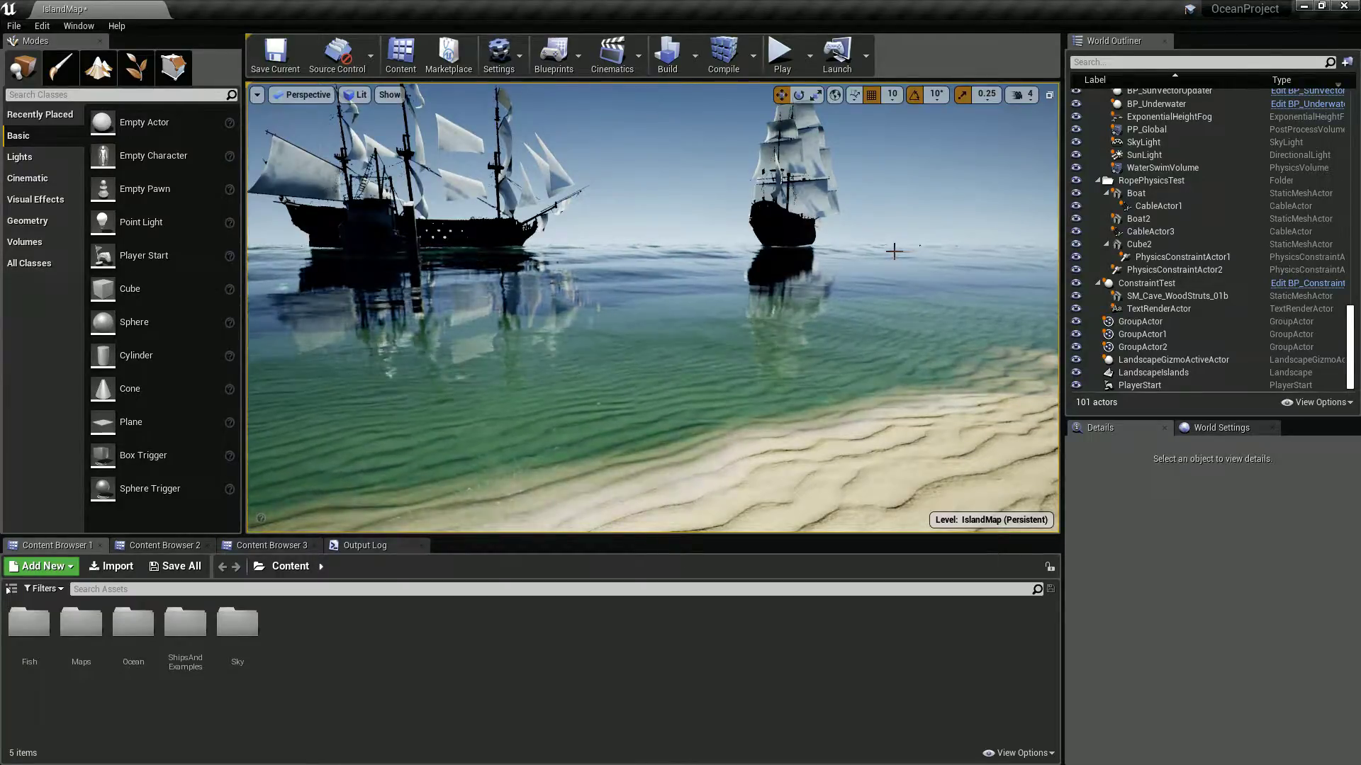
mouse_move(894, 251)
right_down()
mouse_move(709, 248)
mouse_move(880, 284)
mouse_move(887, 251)
right_up()
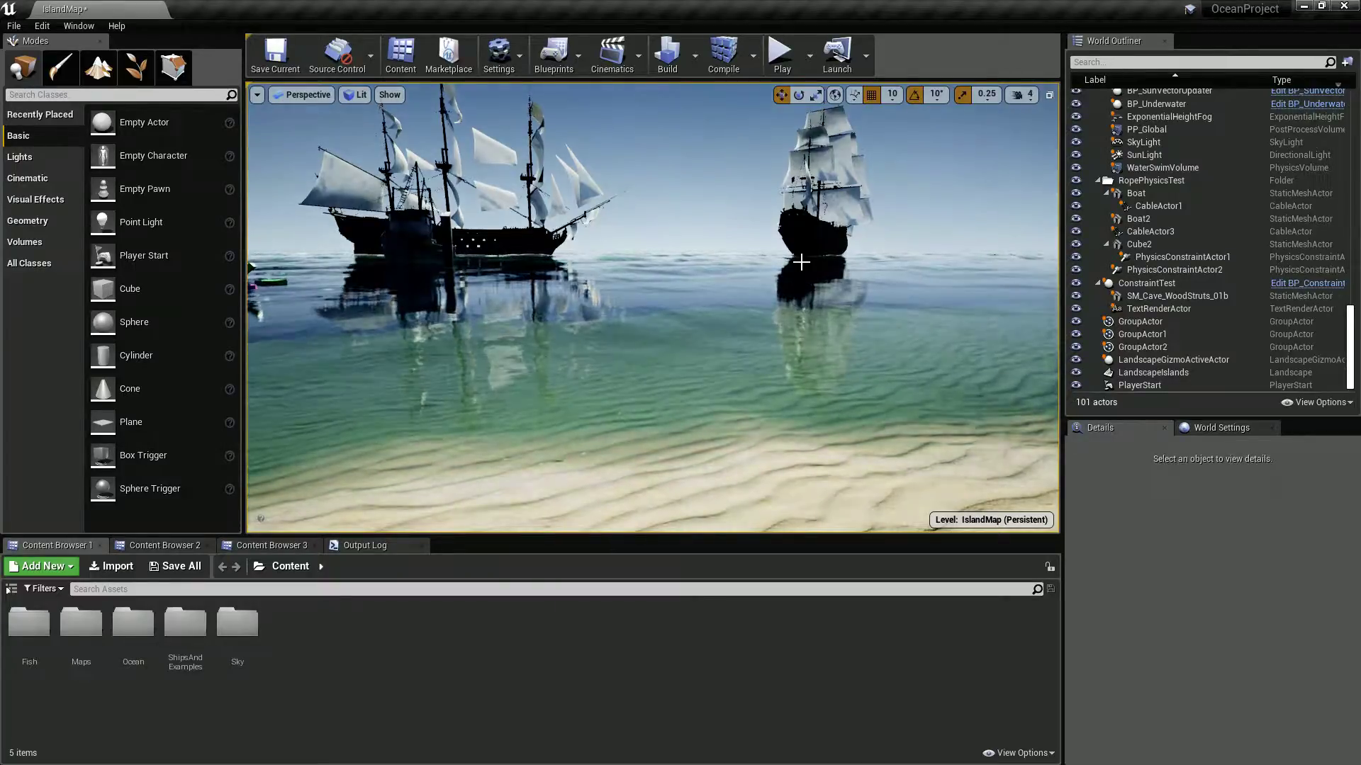
right_drag(801, 262, 809, 262)
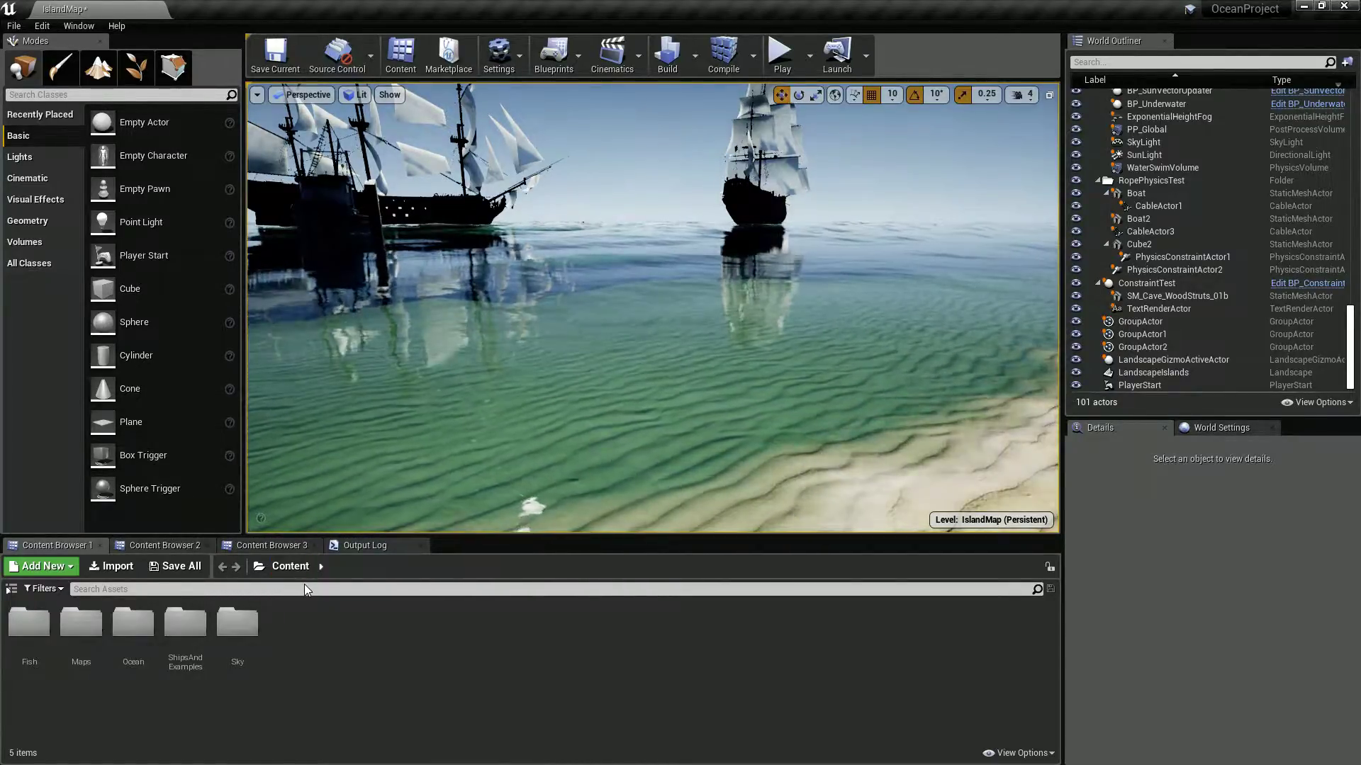
- Create a new folder in the Content directory, keeping its default name NewFolder
click(51, 572)
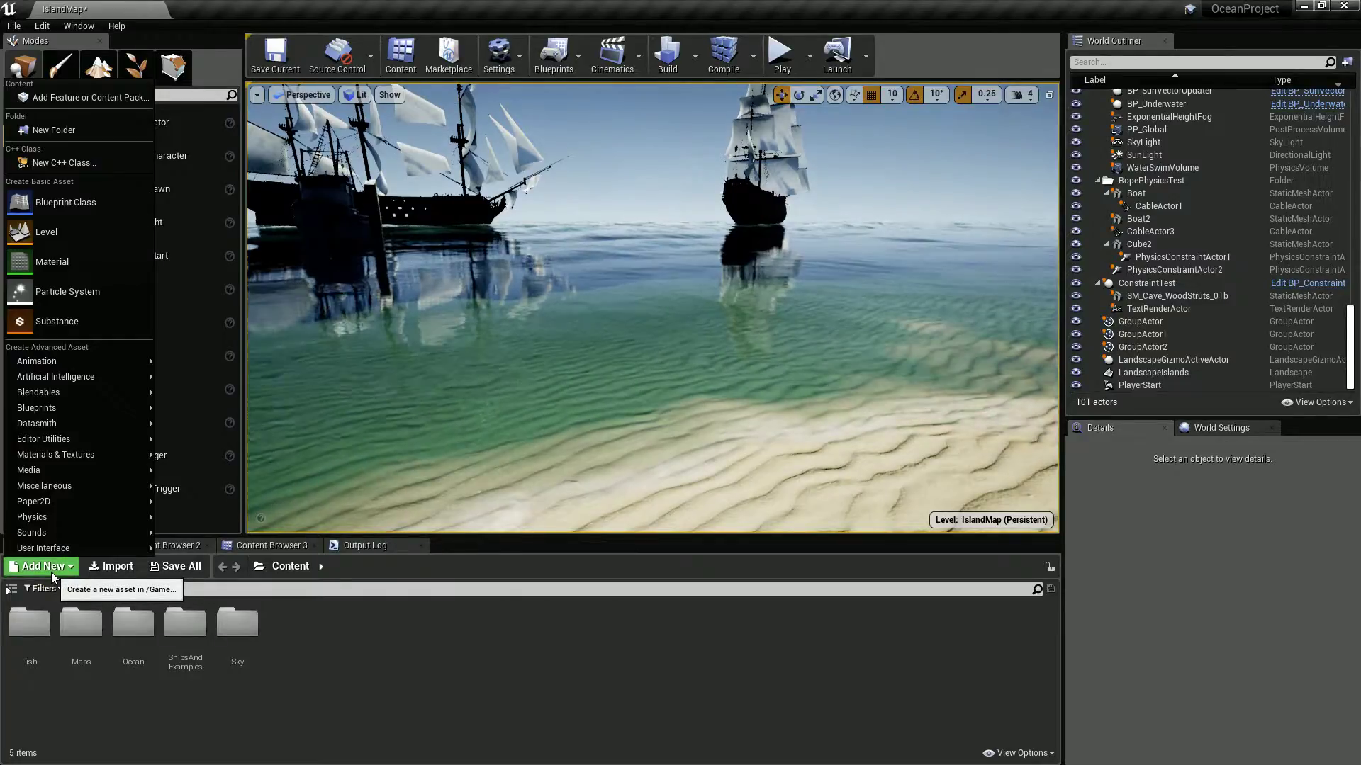
click(60, 131)
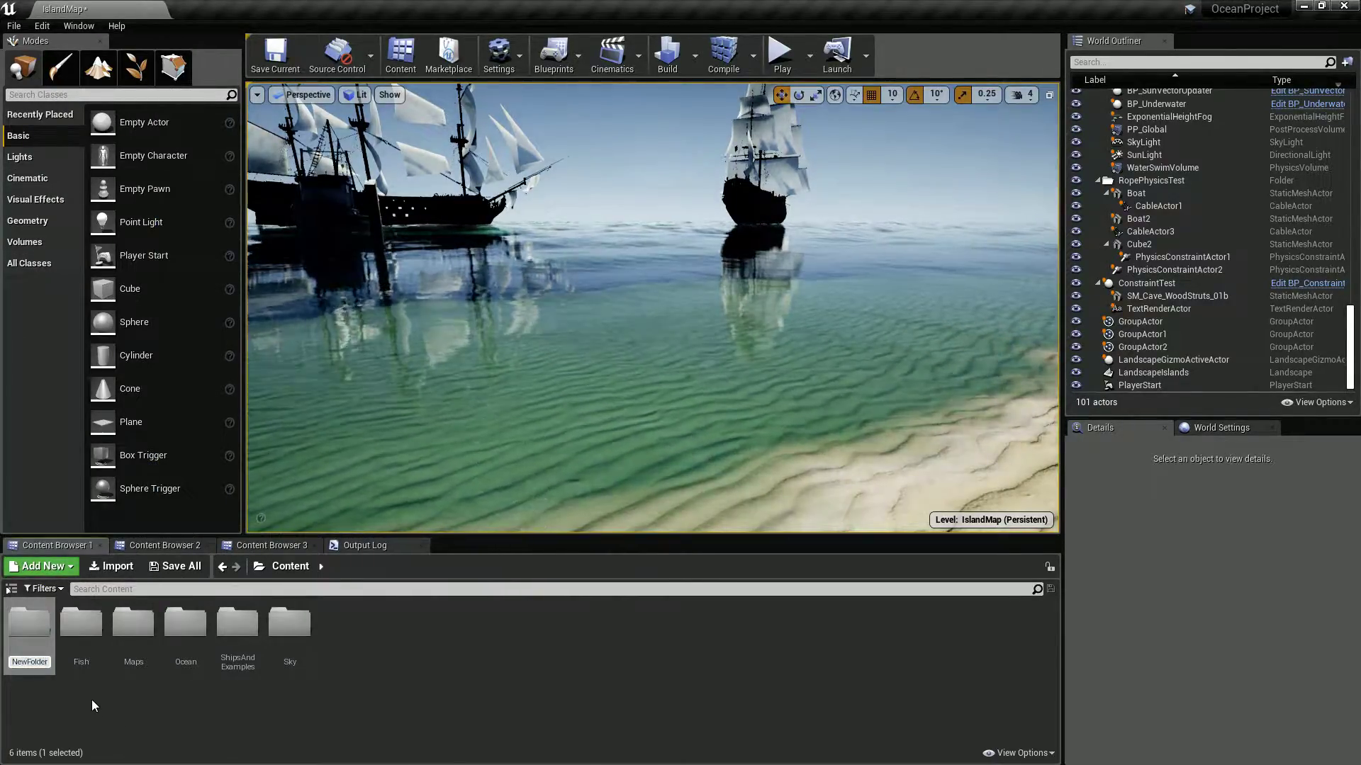
key(Return)
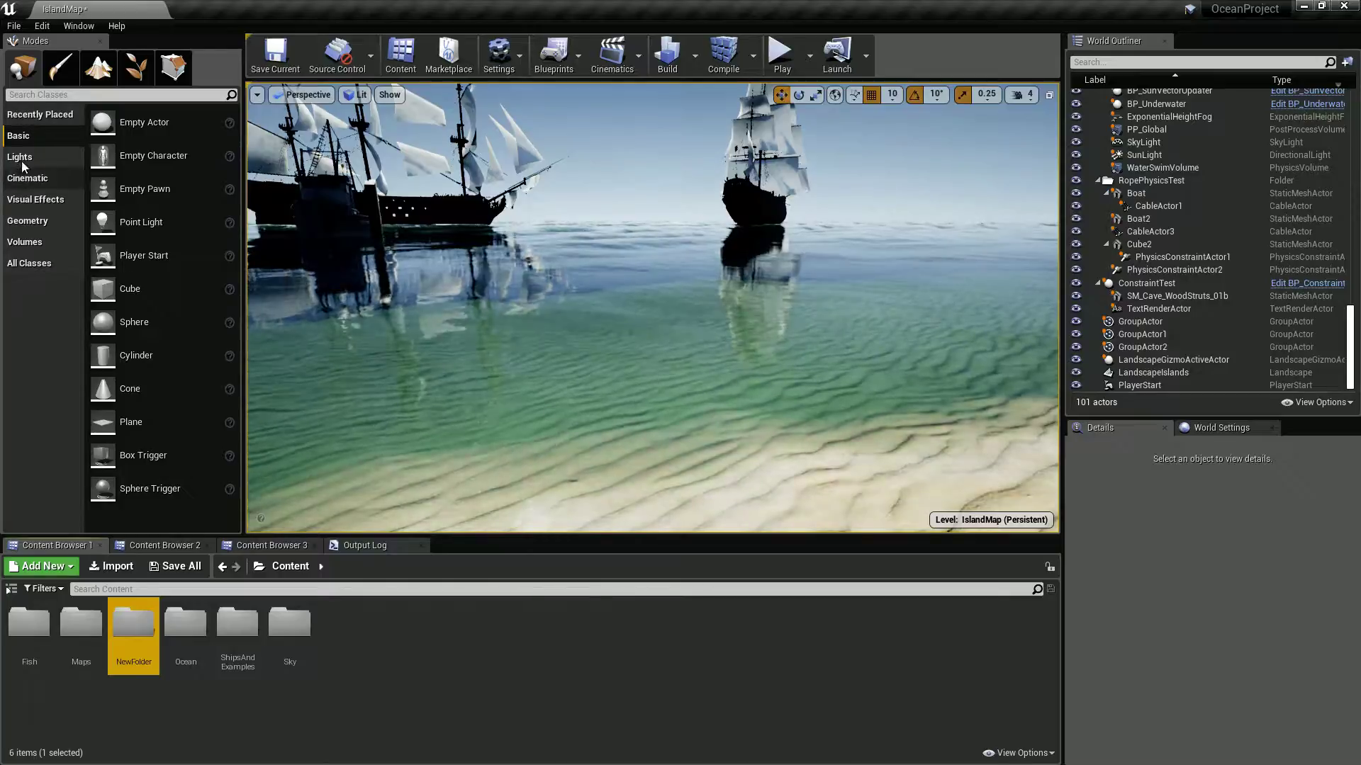
- Add the Starter Content pack to the project and close the content dialog
click(42, 566)
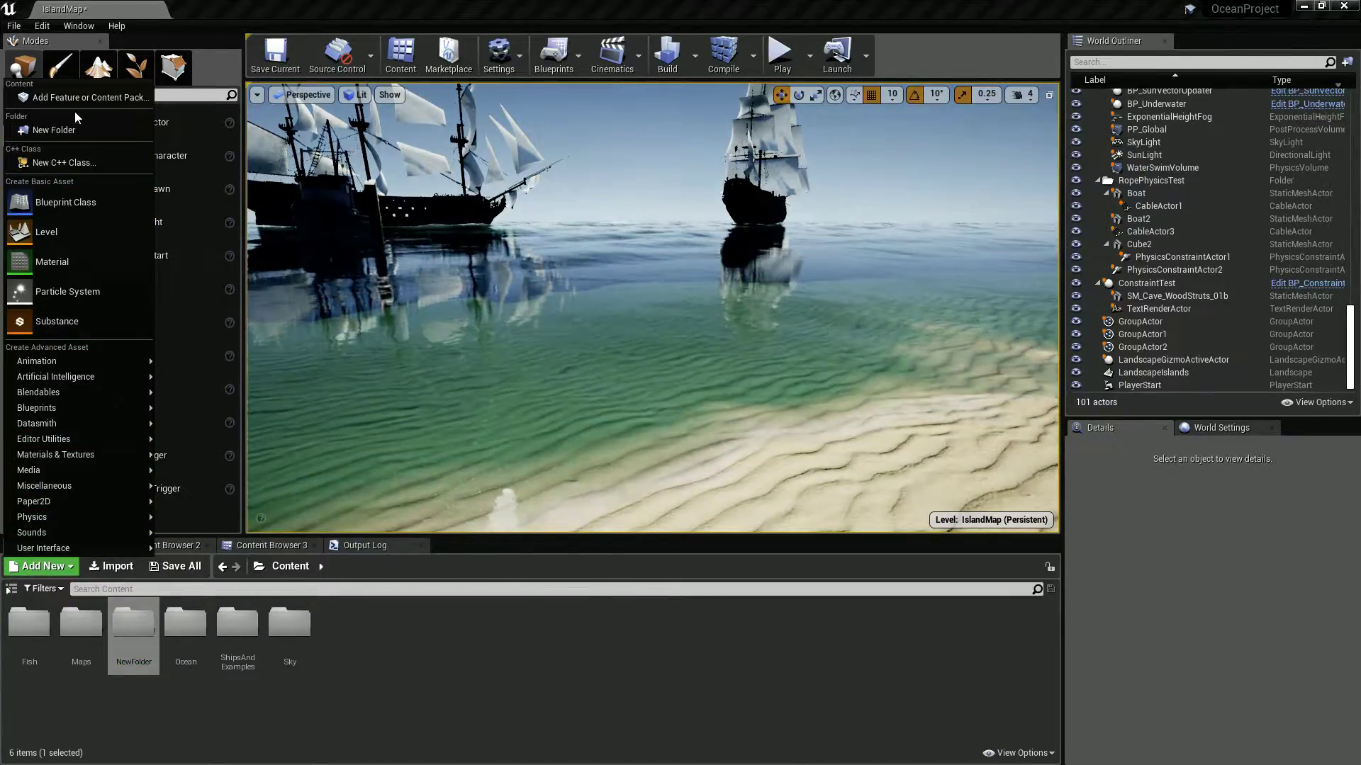
click(80, 97)
click(674, 243)
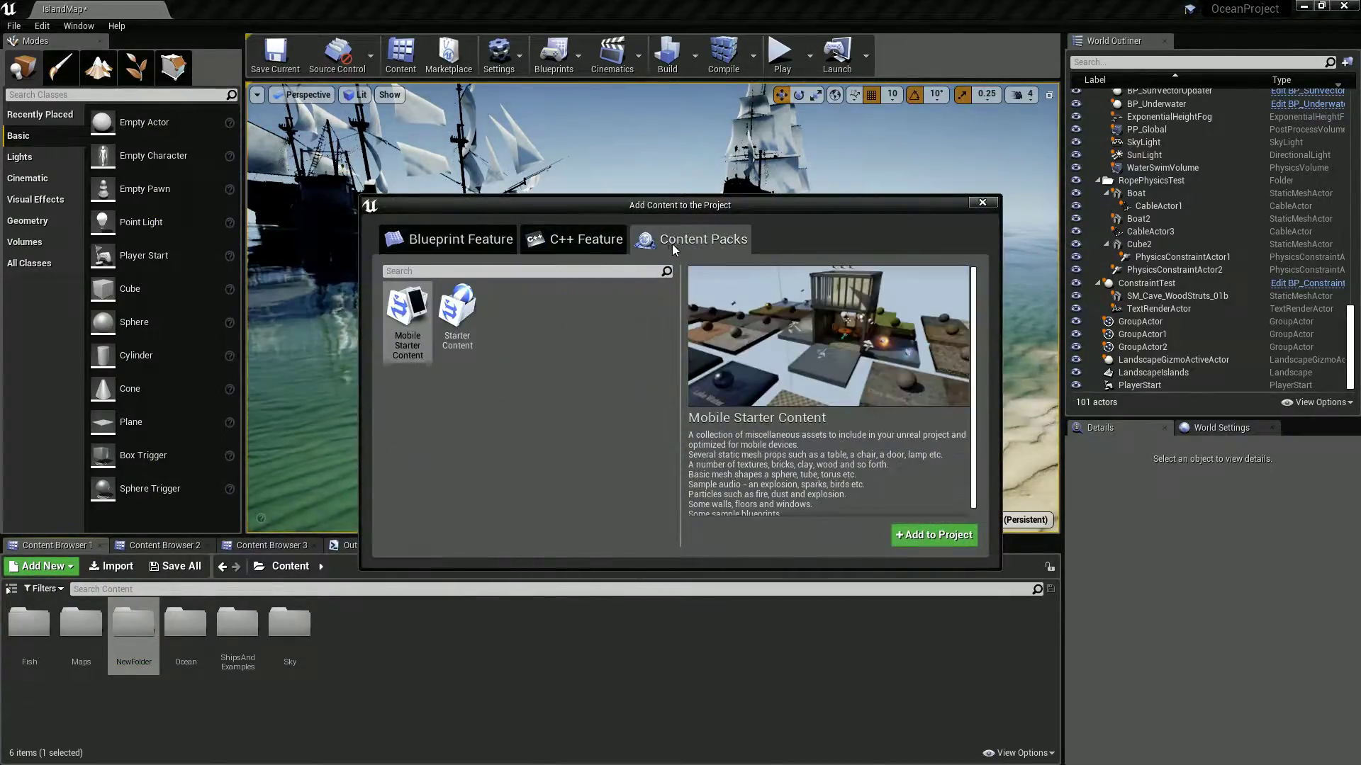
click(459, 326)
click(894, 536)
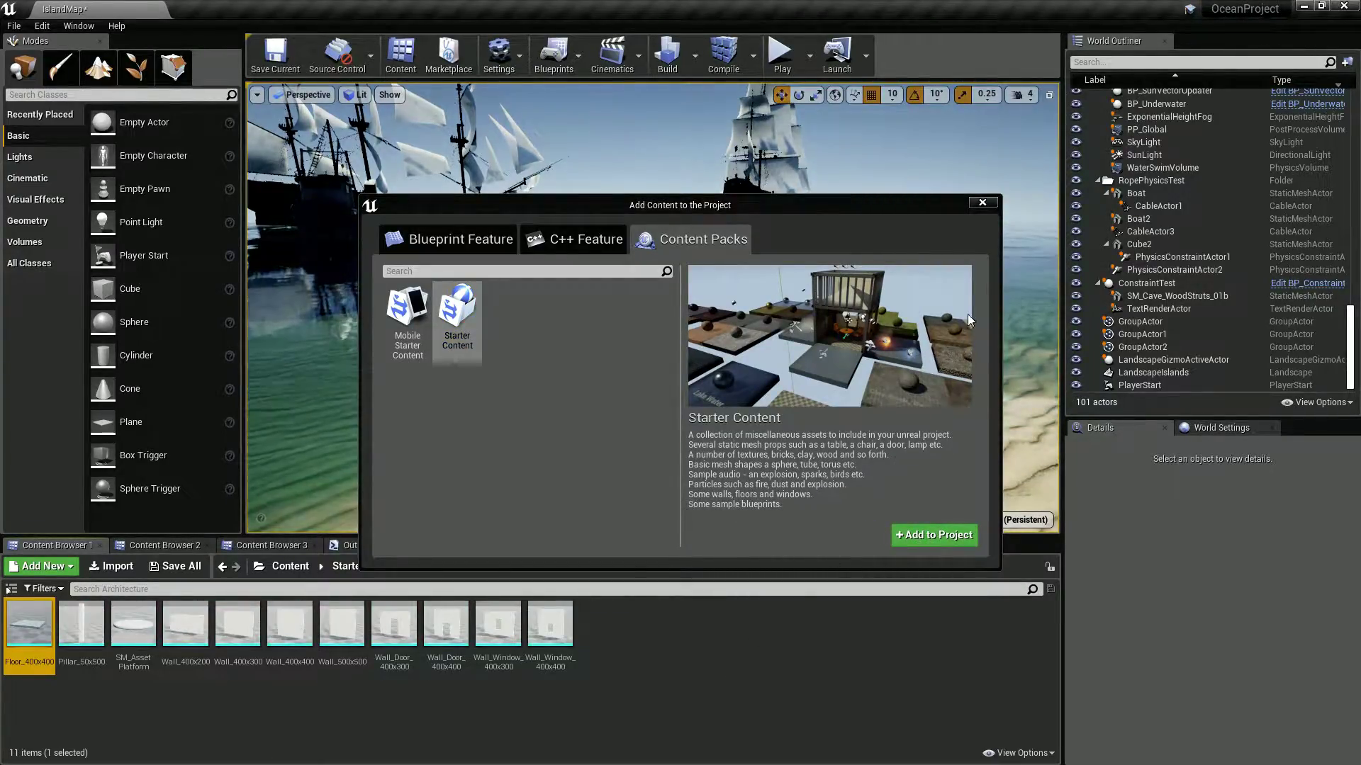
click(982, 202)
- Place the P_Fire particle system from the StarterContent Particles folder on the shallow water in front of the ships
click(363, 567)
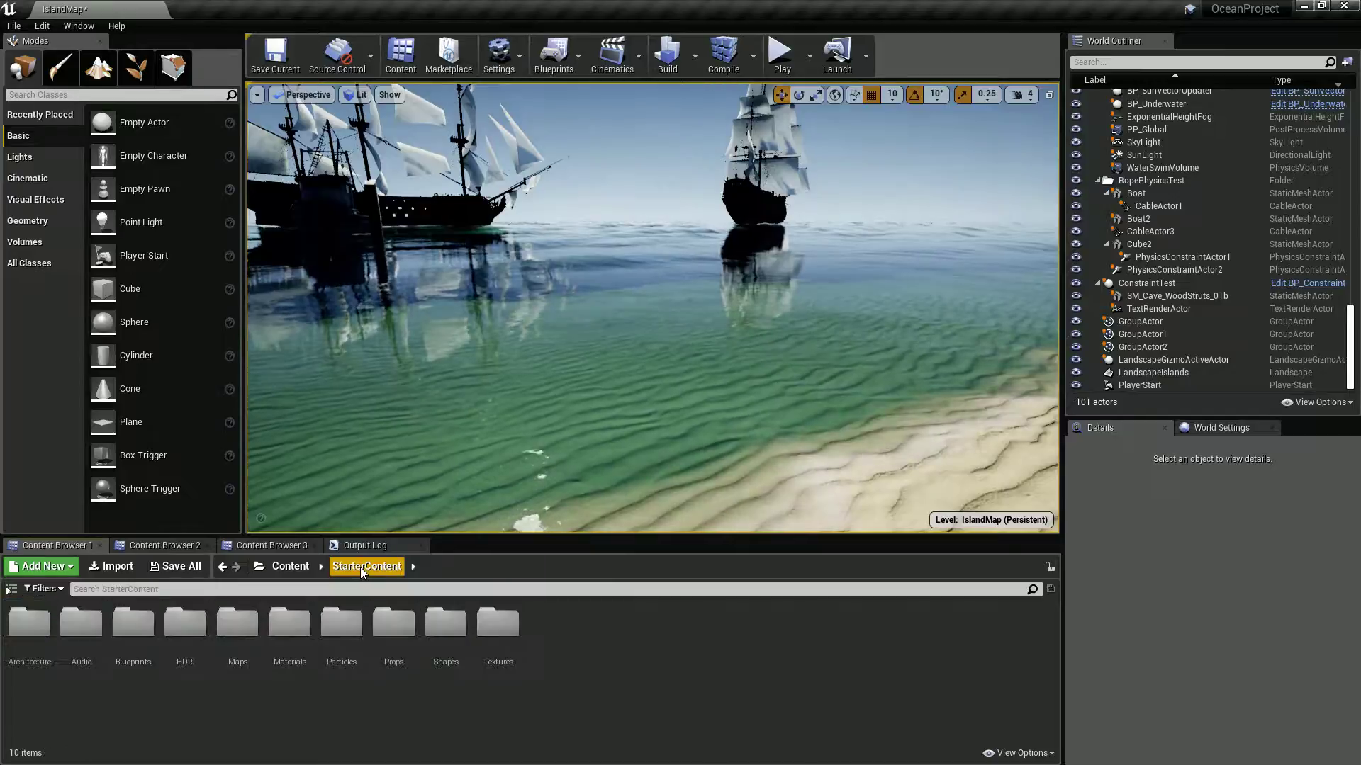
double_click(341, 623)
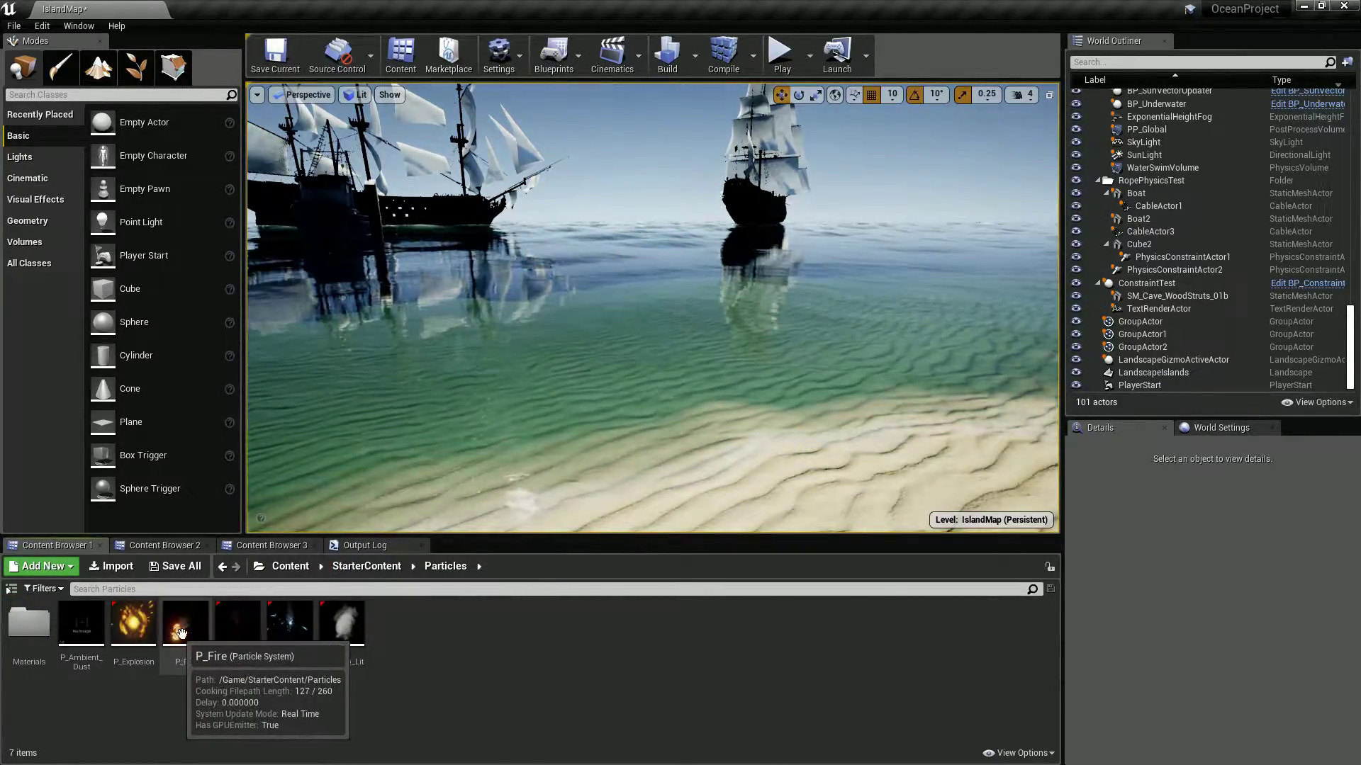
drag(177, 632, 454, 412)
- Select the P_Fire emitter, focus on it and raise it above the water surface
click(549, 317)
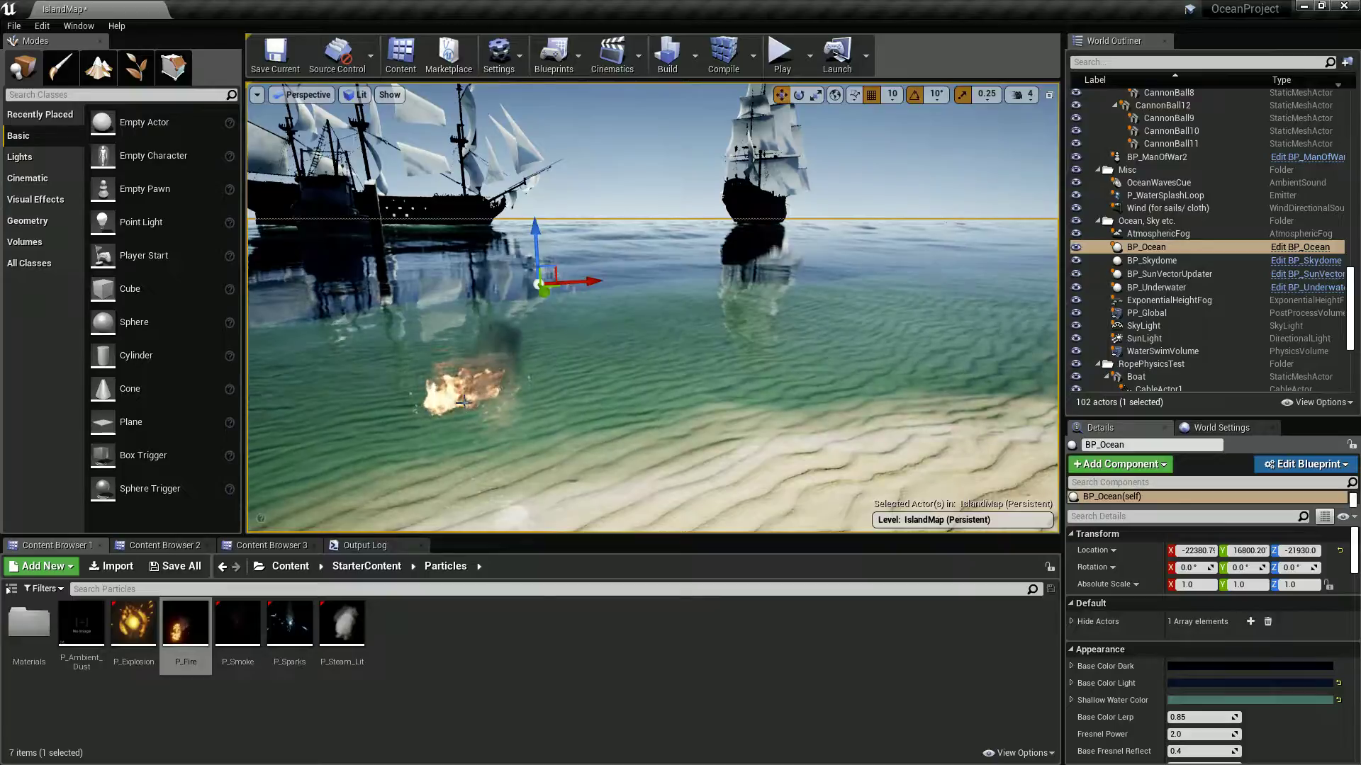
scroll(1162, 347, down, 5)
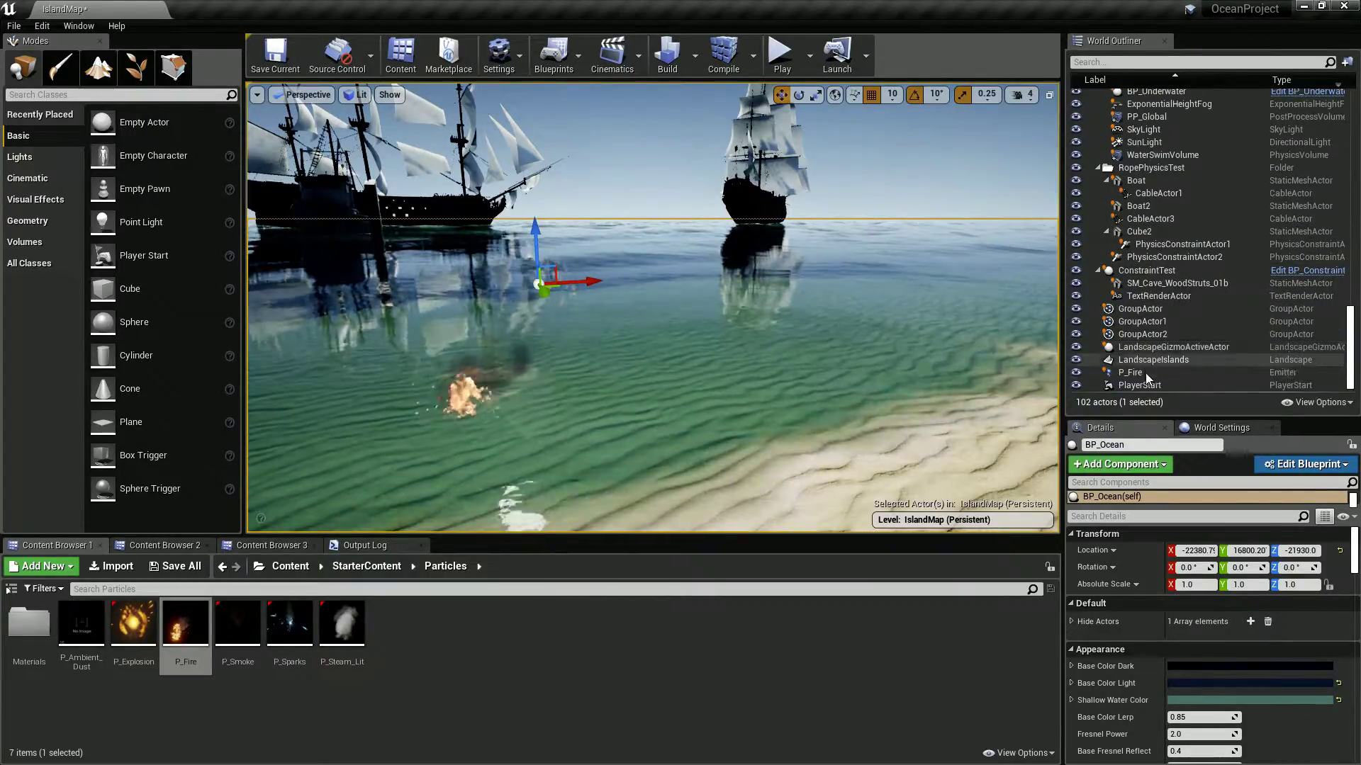
double_click(1131, 372)
drag(443, 329, 440, 295)
- Examine from several angles how the fire and smoke particles render against the ocean surface and its reflections
right_drag(440, 294, 297, 275)
key(w)
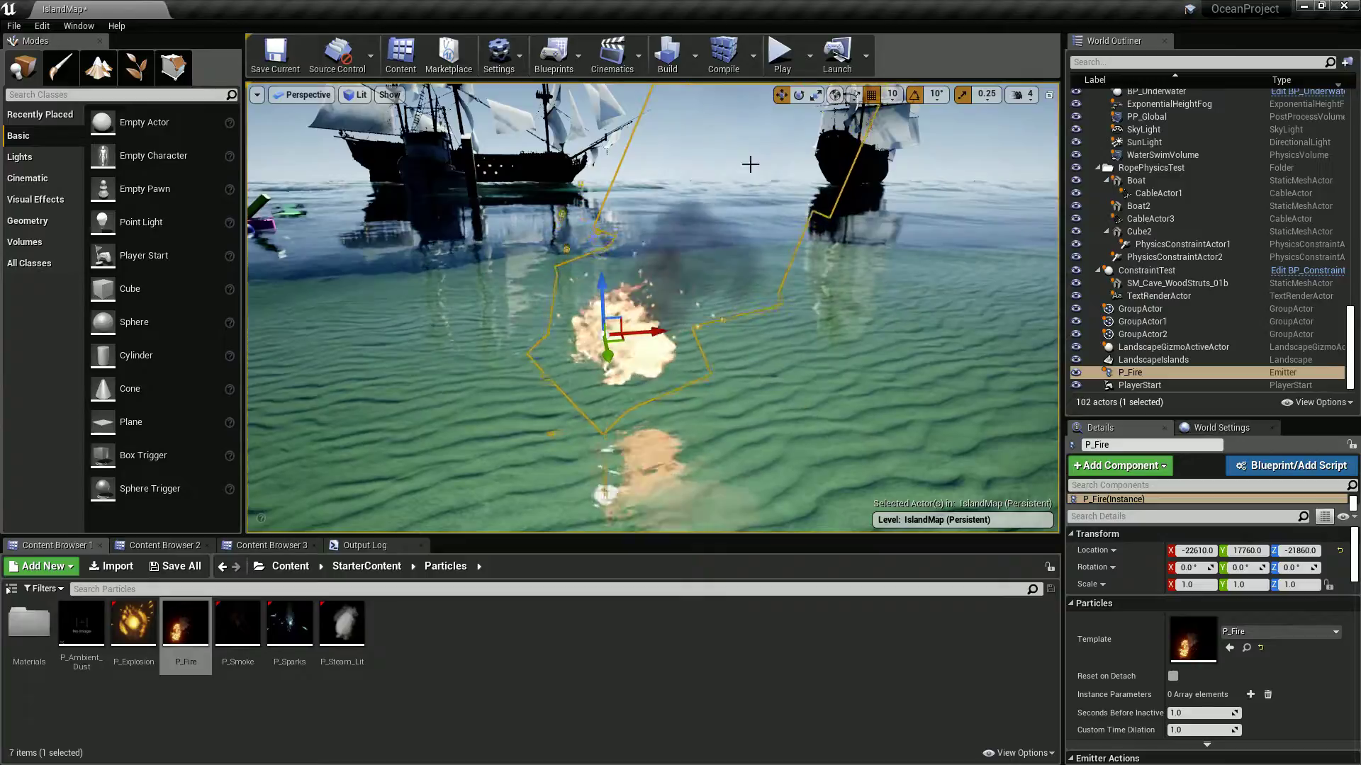
right_drag(713, 260, 753, 233)
mouse_move(713, 302)
right_down()
mouse_move(667, 301)
mouse_move(655, 323)
mouse_move(720, 321)
mouse_move(691, 261)
mouse_move(670, 278)
mouse_move(698, 321)
right_up()
key(w)
key(s)
key(w)
key(s)
right_drag(684, 272, 606, 285)
key(d)
key(a)
key(s)
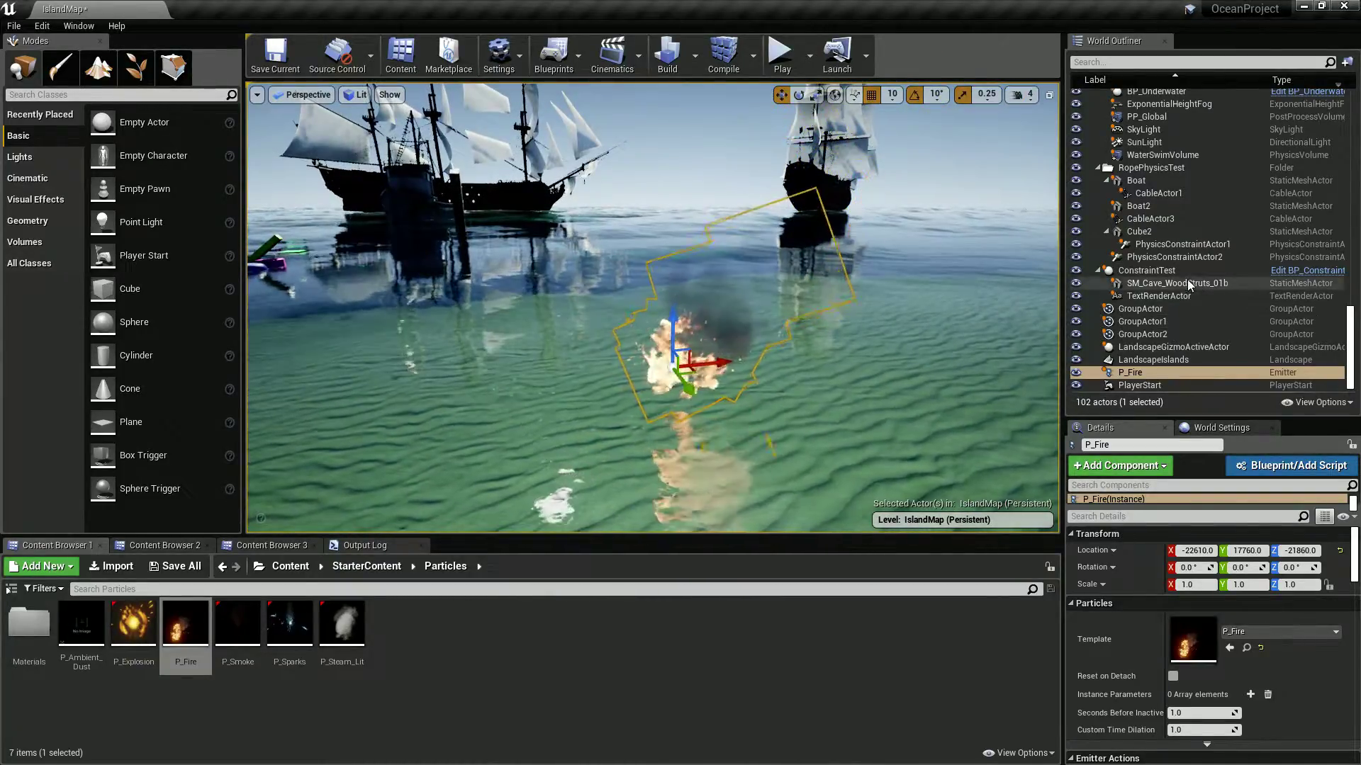
- Locate the BP_Ocean actor in the level and open its blueprint for editing
scroll(1168, 277, up, 7)
click(1260, 300)
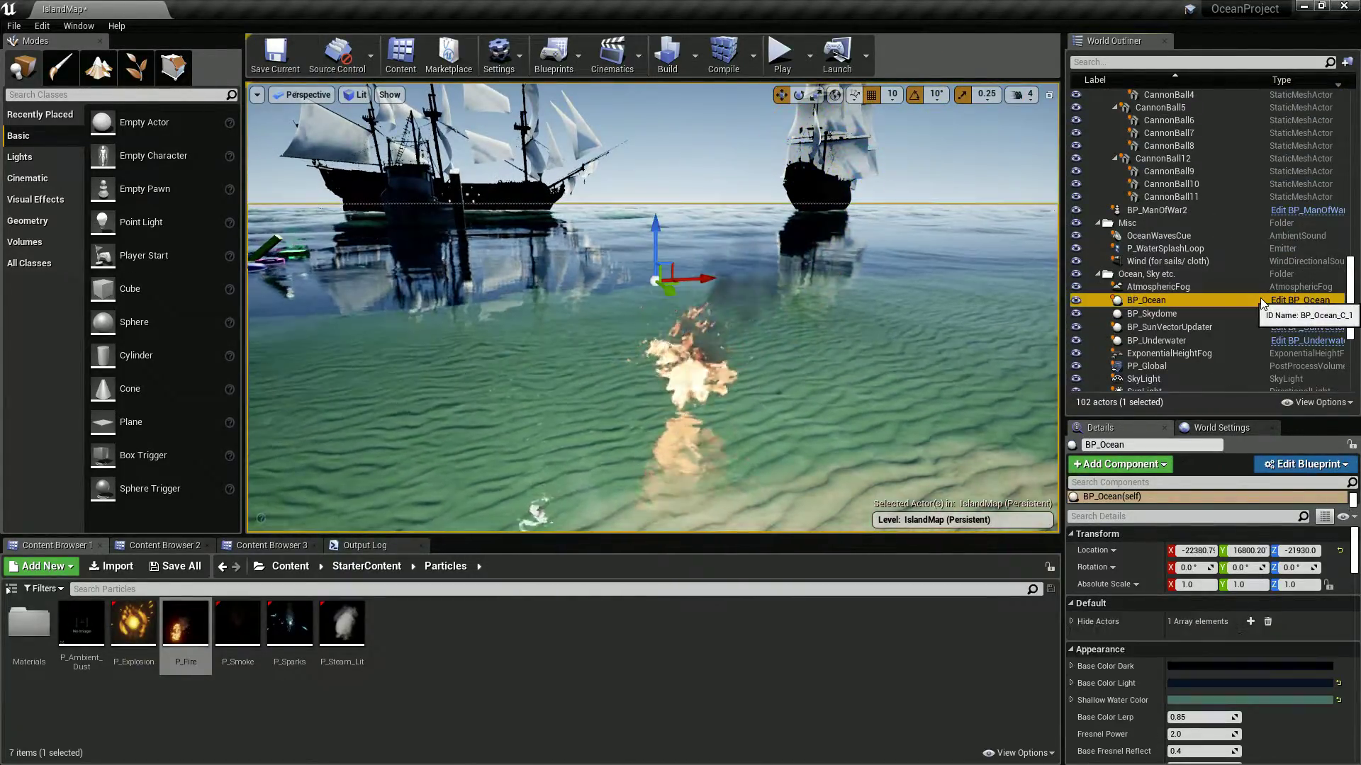
click(1287, 300)
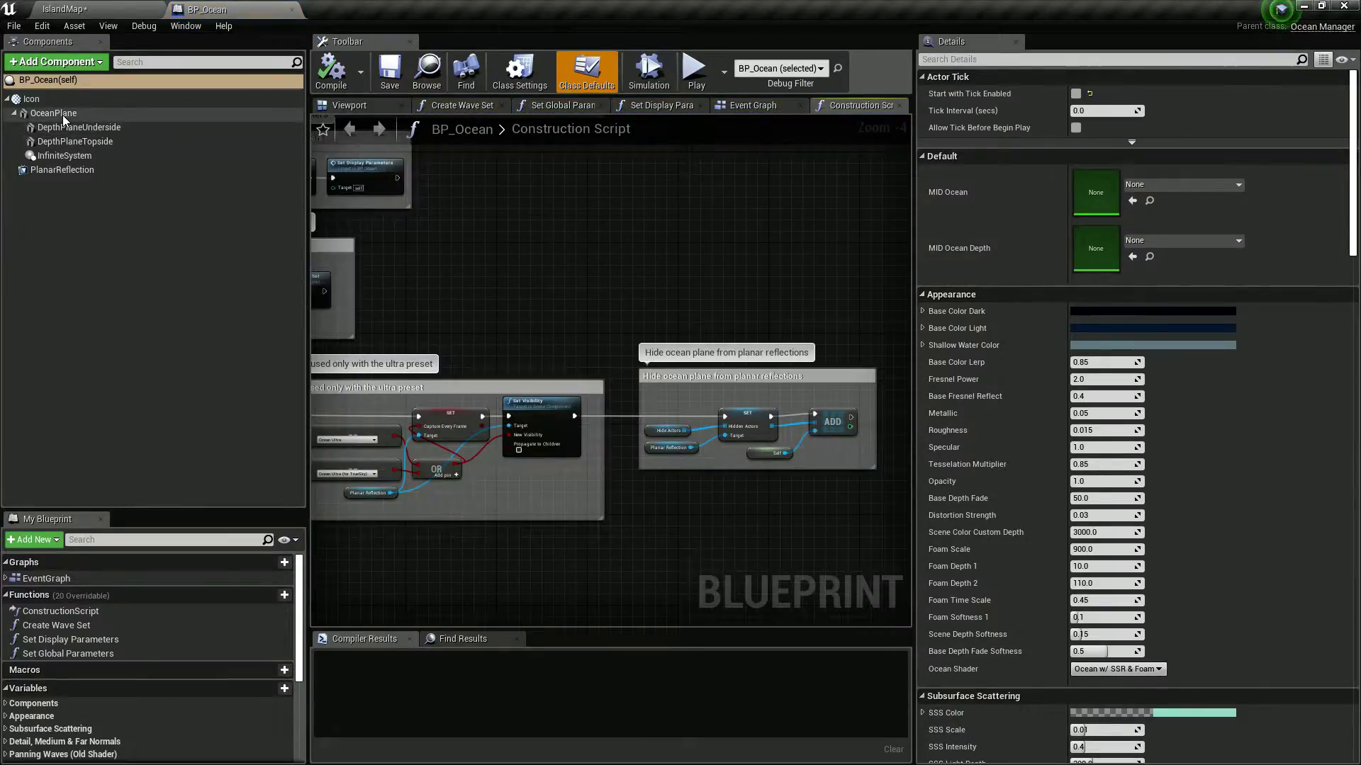
- Inspect the ocean blueprint's mesh components and examine the OceanPlane's Rendering settings, including Translucency Sort Priority
click(62, 114)
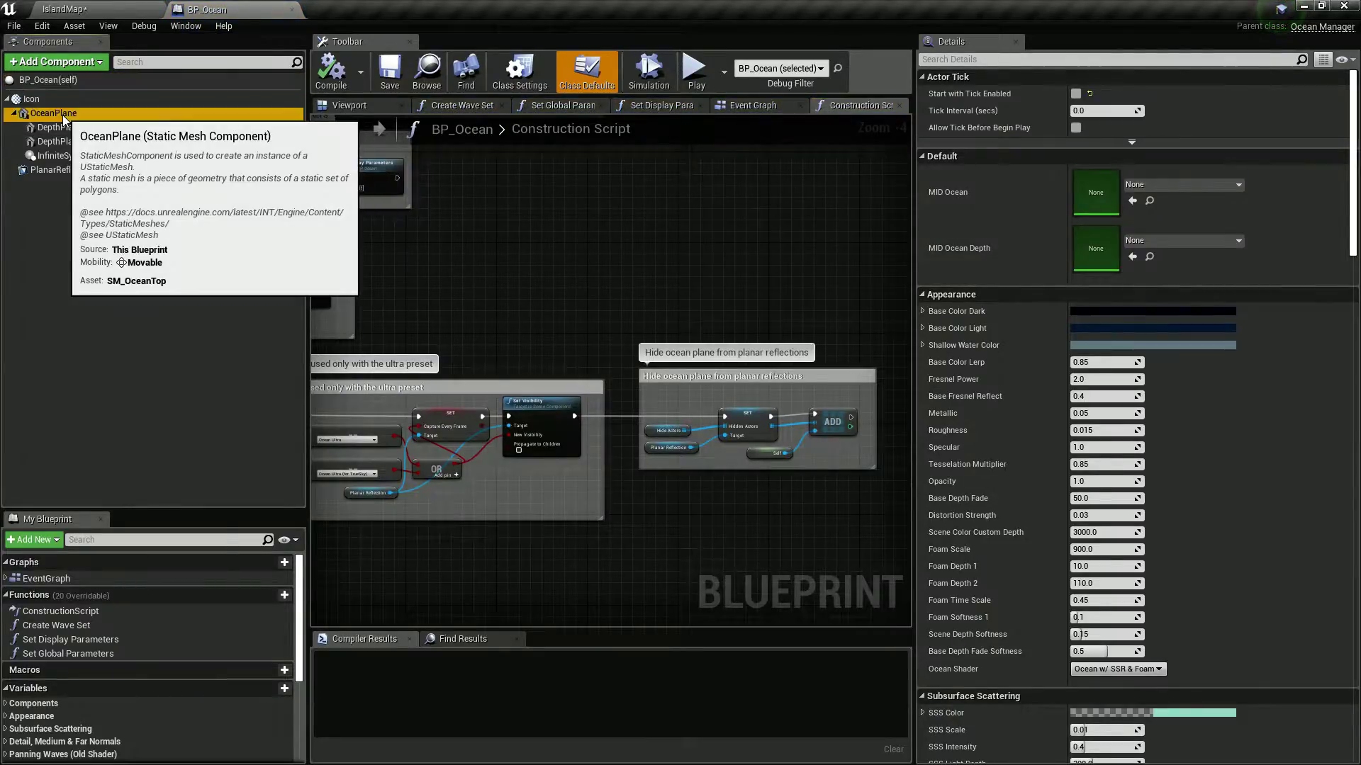
click(63, 128)
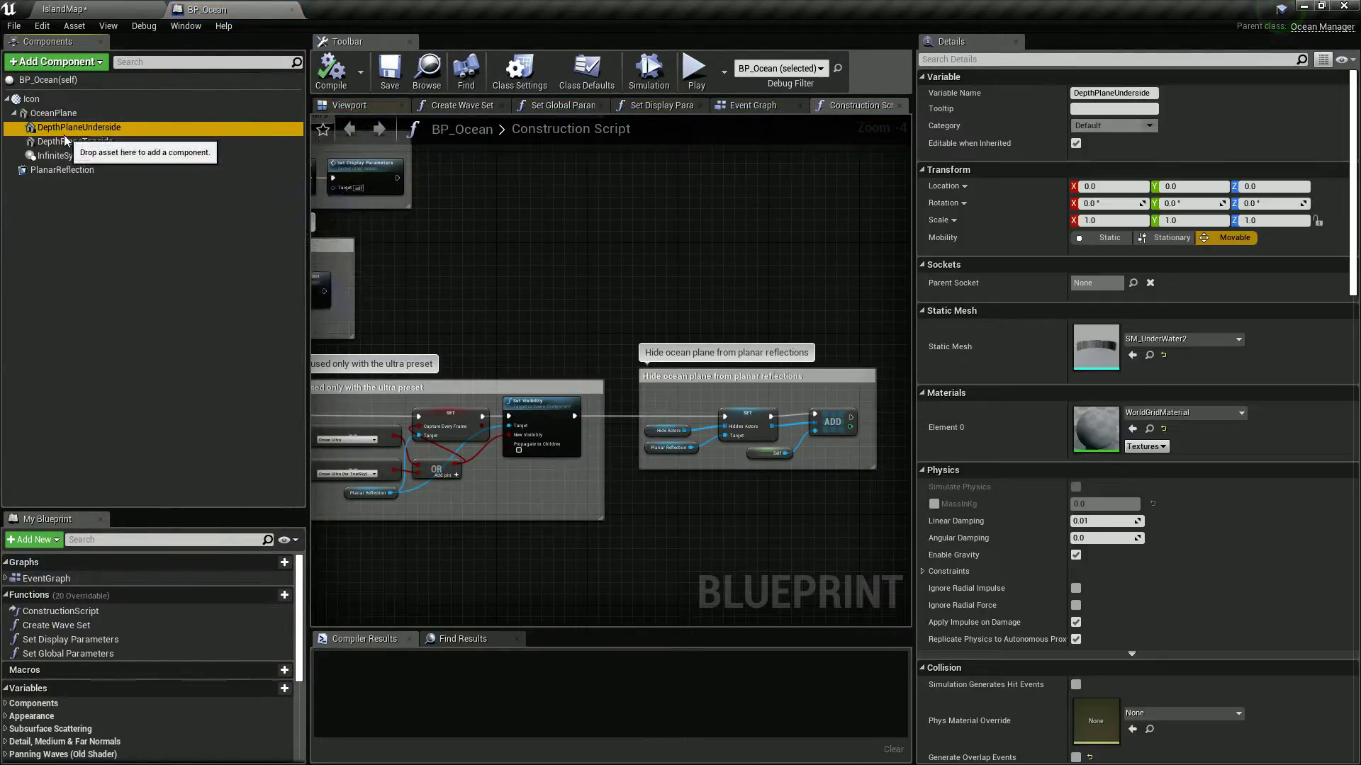
click(65, 141)
click(54, 114)
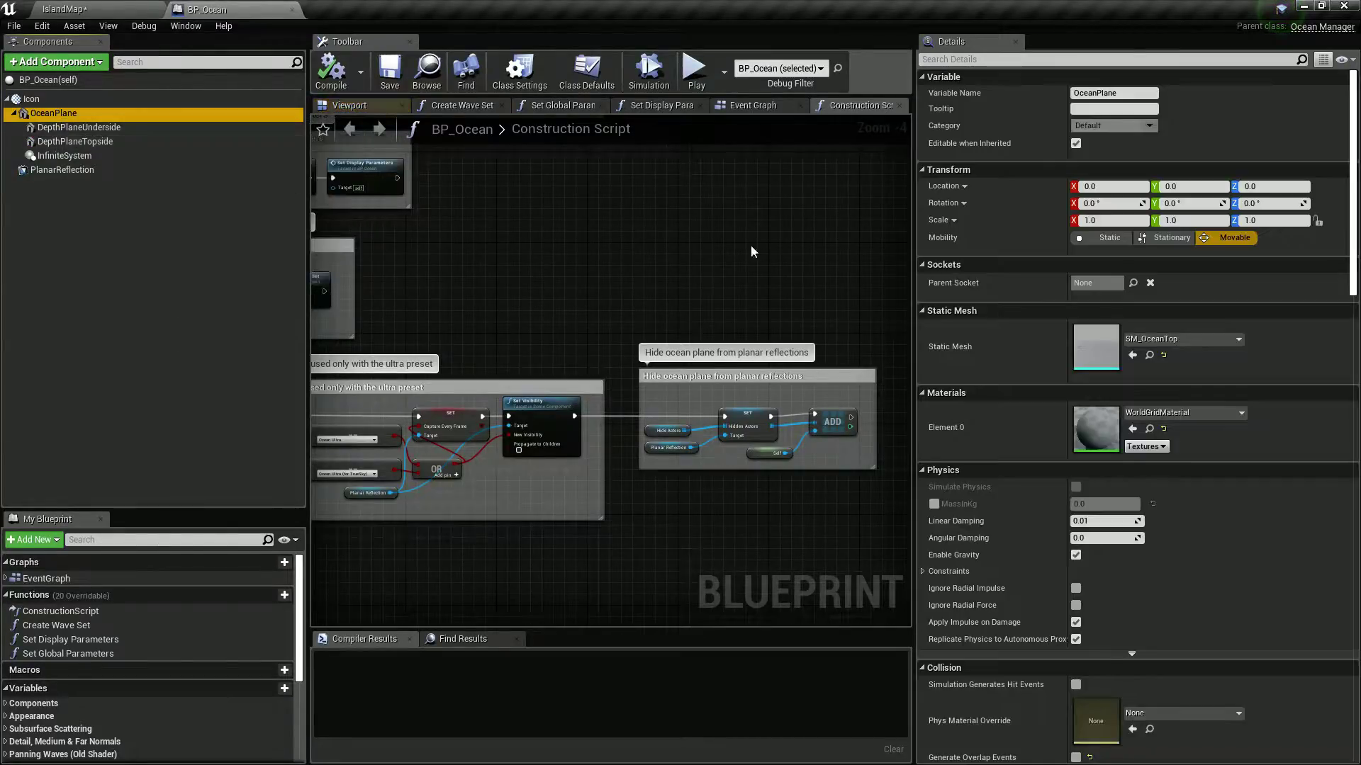
scroll(1223, 390, down, 5)
scroll(1230, 386, down, 2)
scroll(1226, 383, down, 10)
scroll(1124, 421, up, 1)
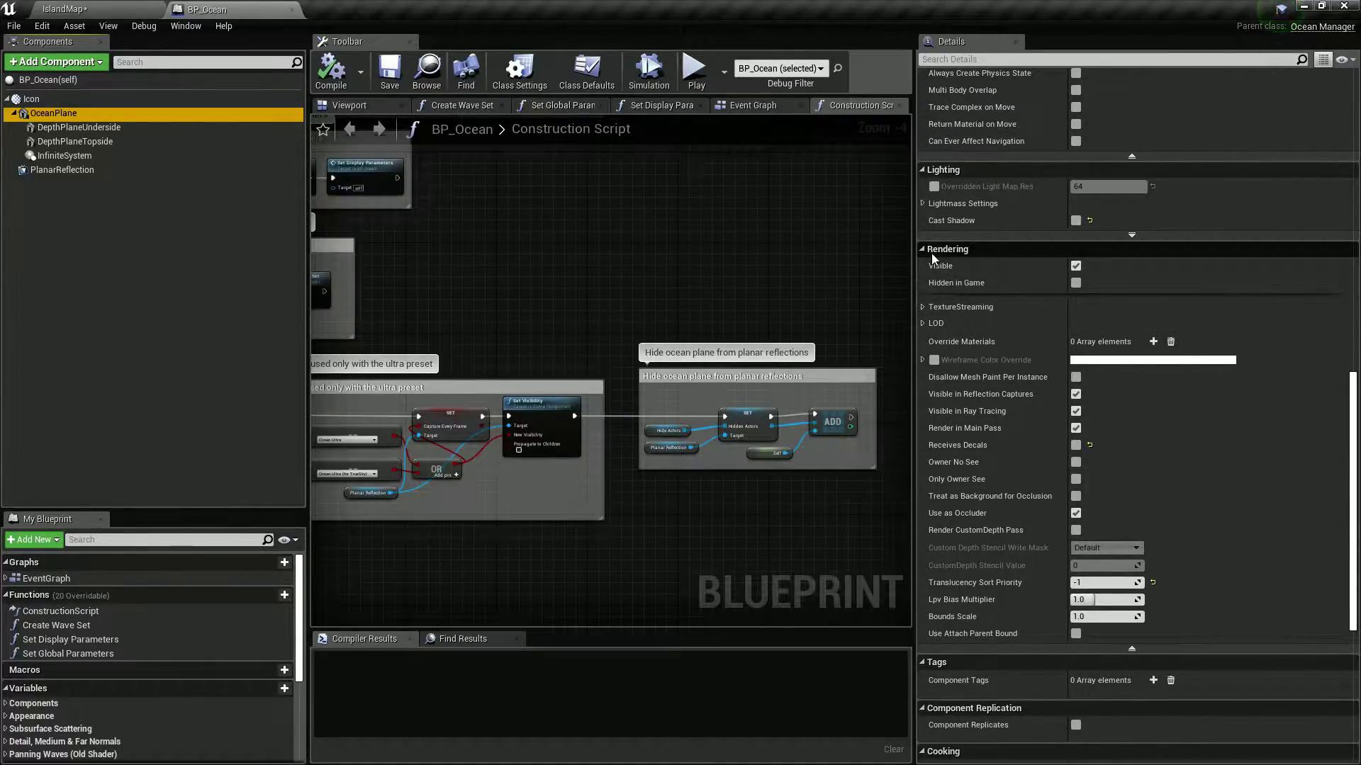
mouse_move(940, 588)
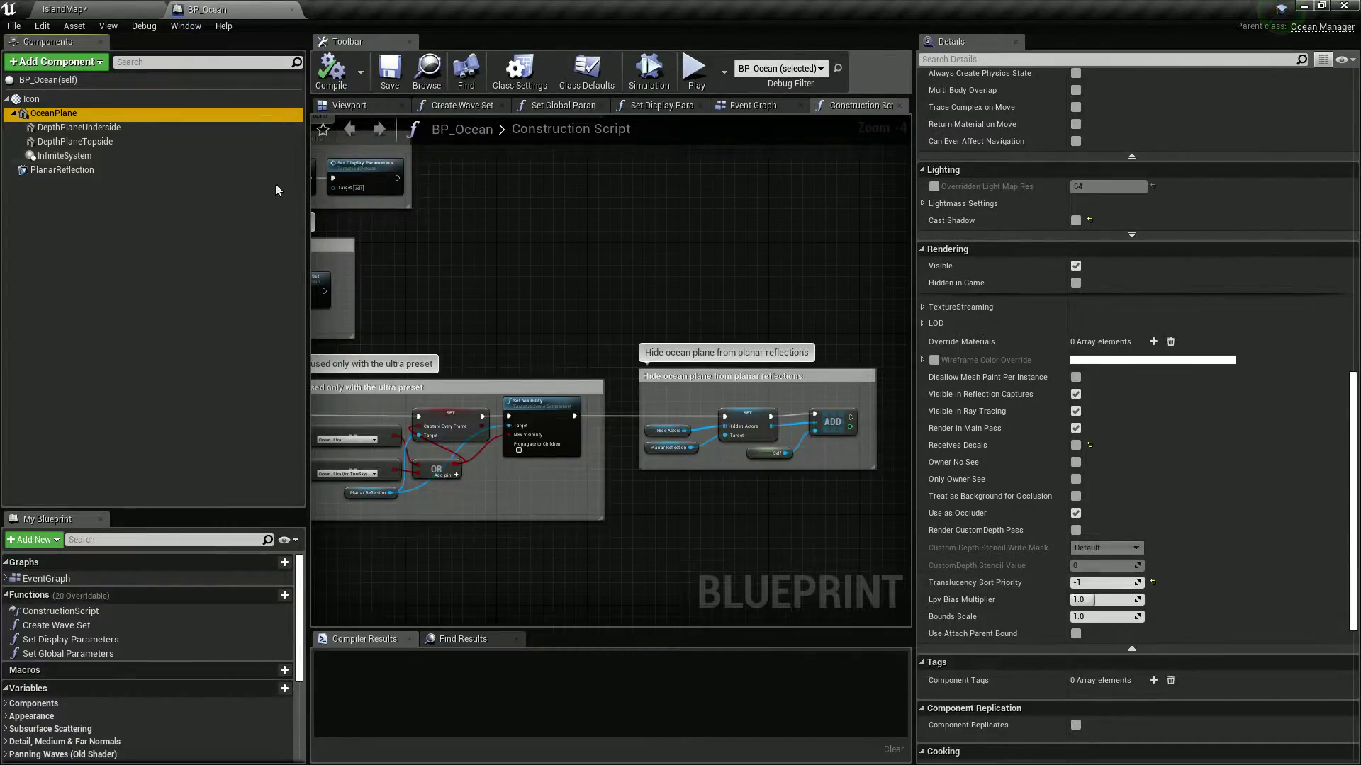
- Check the Rendering settings of DepthPlaneUnderside and DepthPlaneTopside, and close the BP_Ocean blueprint
click(125, 127)
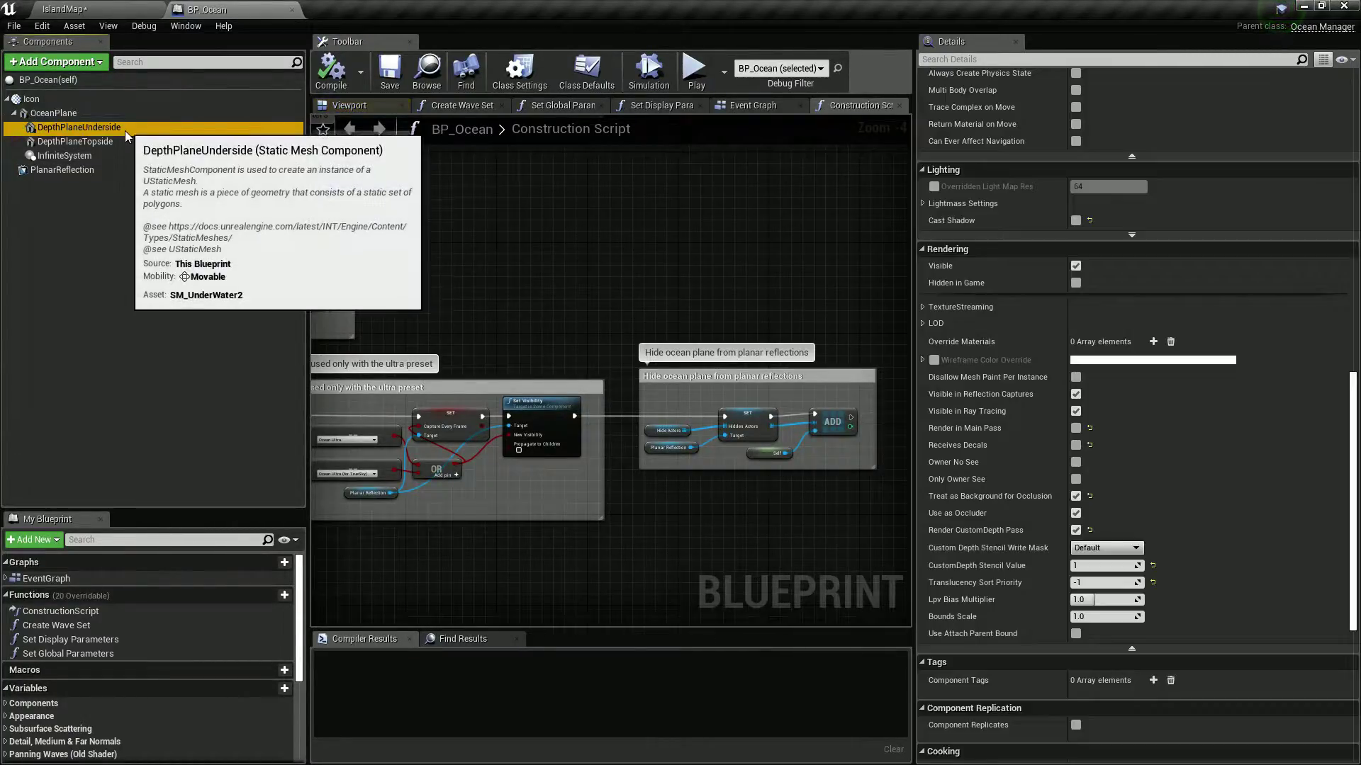
click(116, 142)
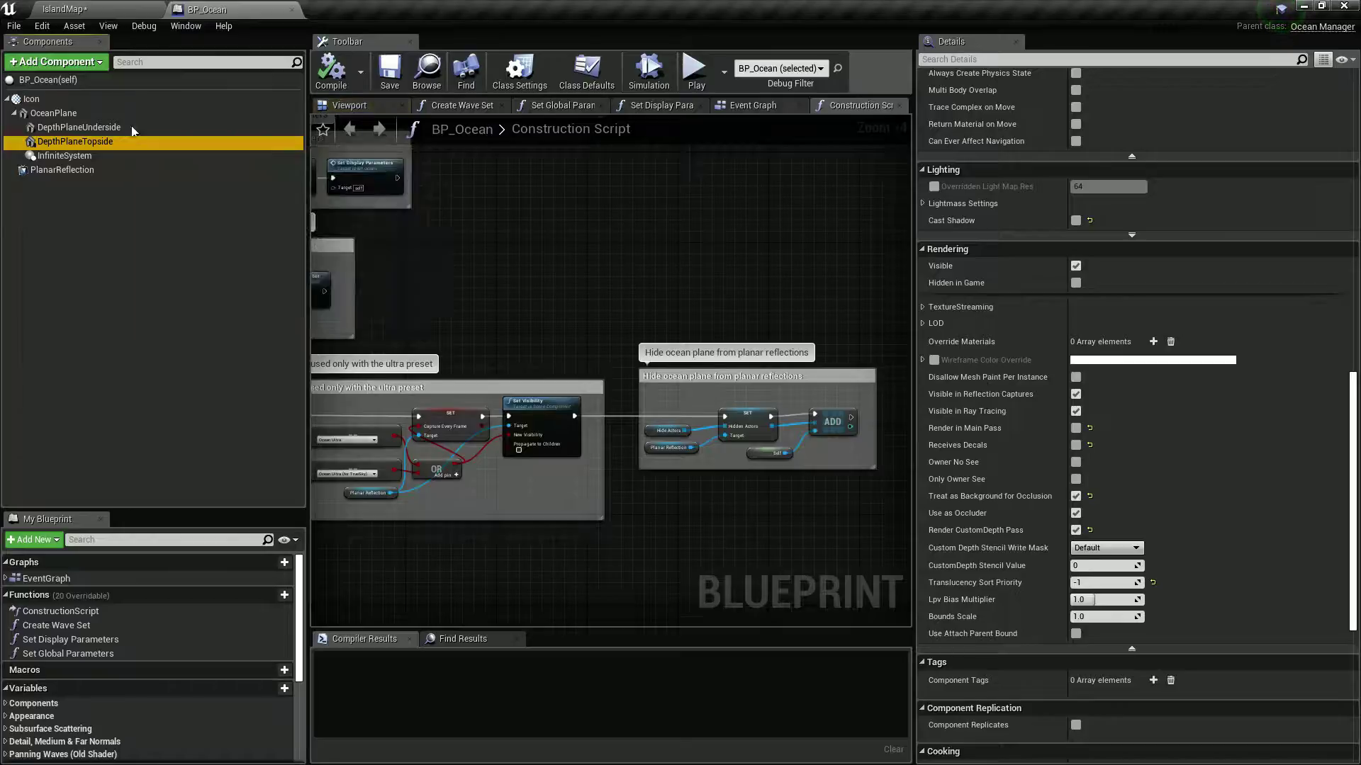
click(292, 10)
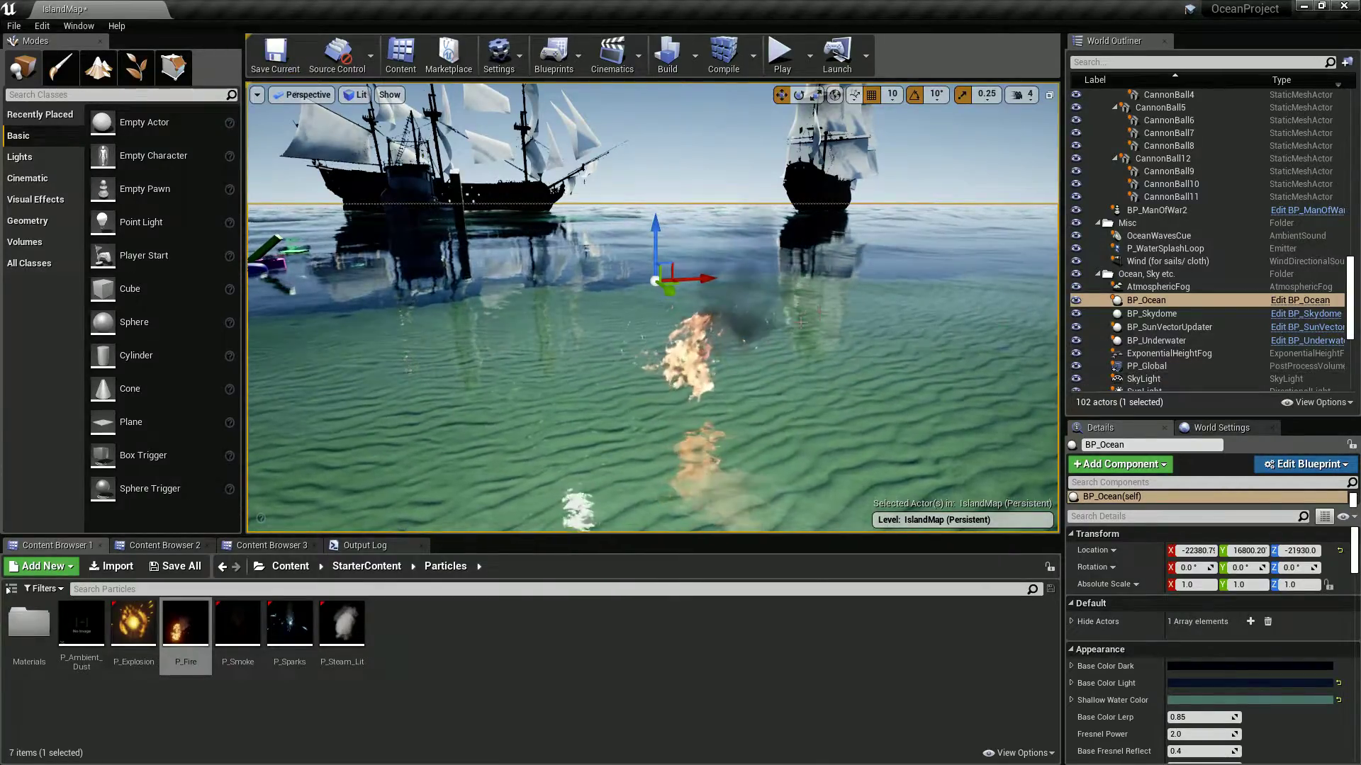
- Examine the P_Fire emitter's Rendering settings down to Translucency Sort Priority, widening the property name column
click(689, 343)
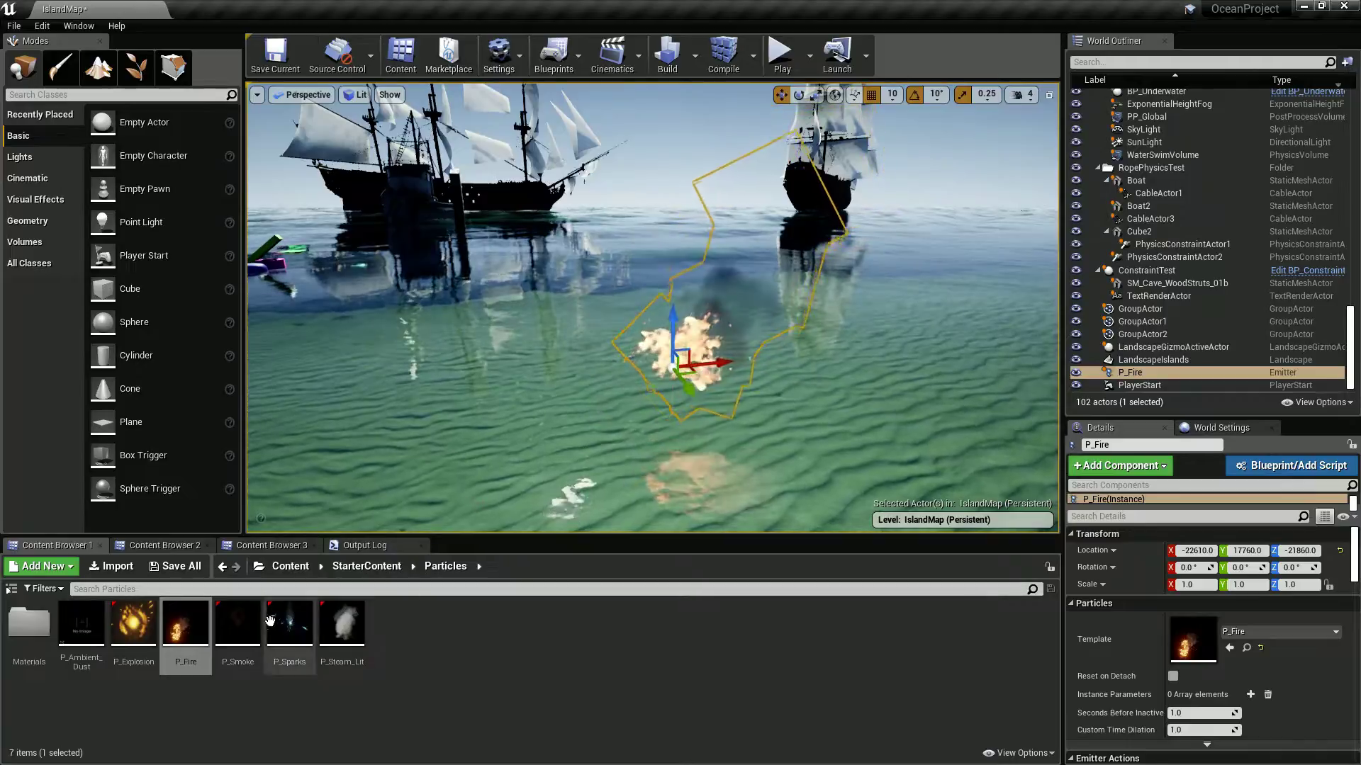
mouse_move(188, 634)
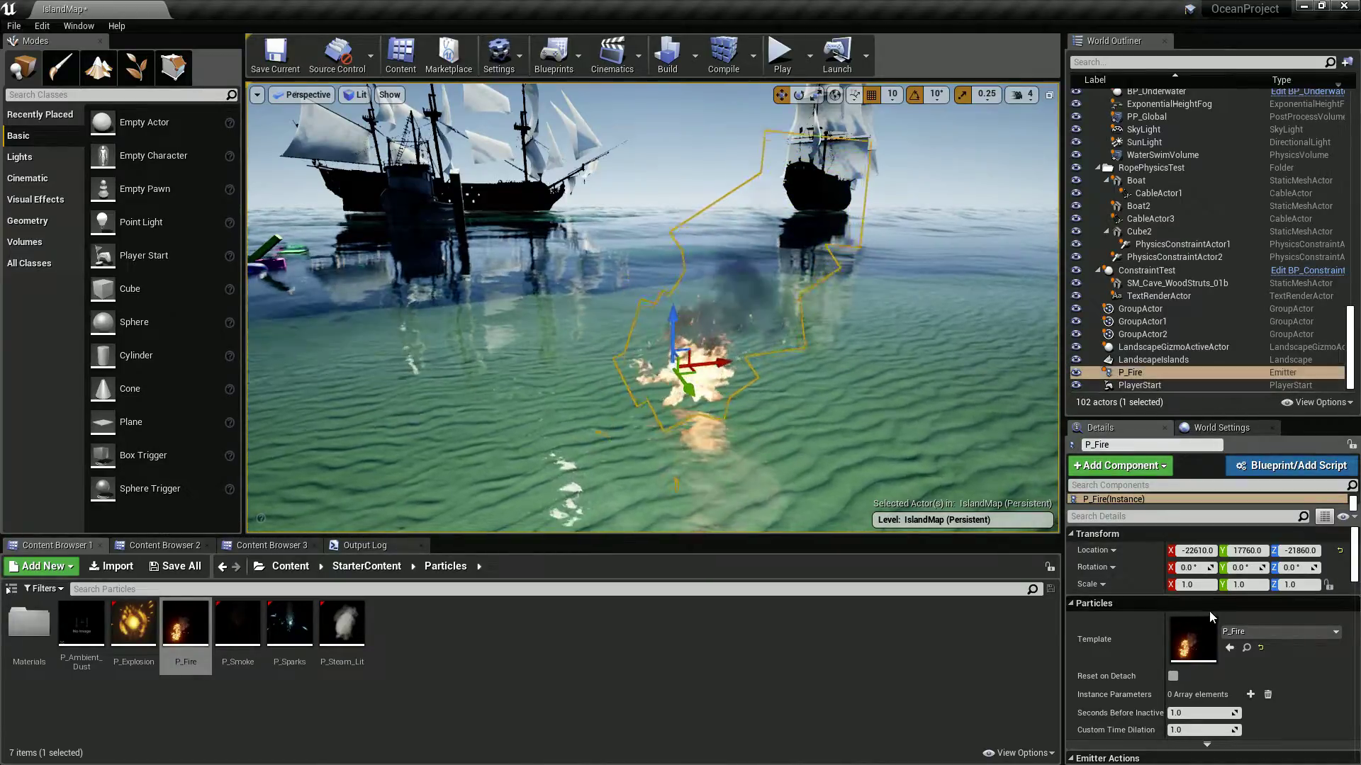
scroll(1209, 611, down, 2)
scroll(1196, 623, down, 5)
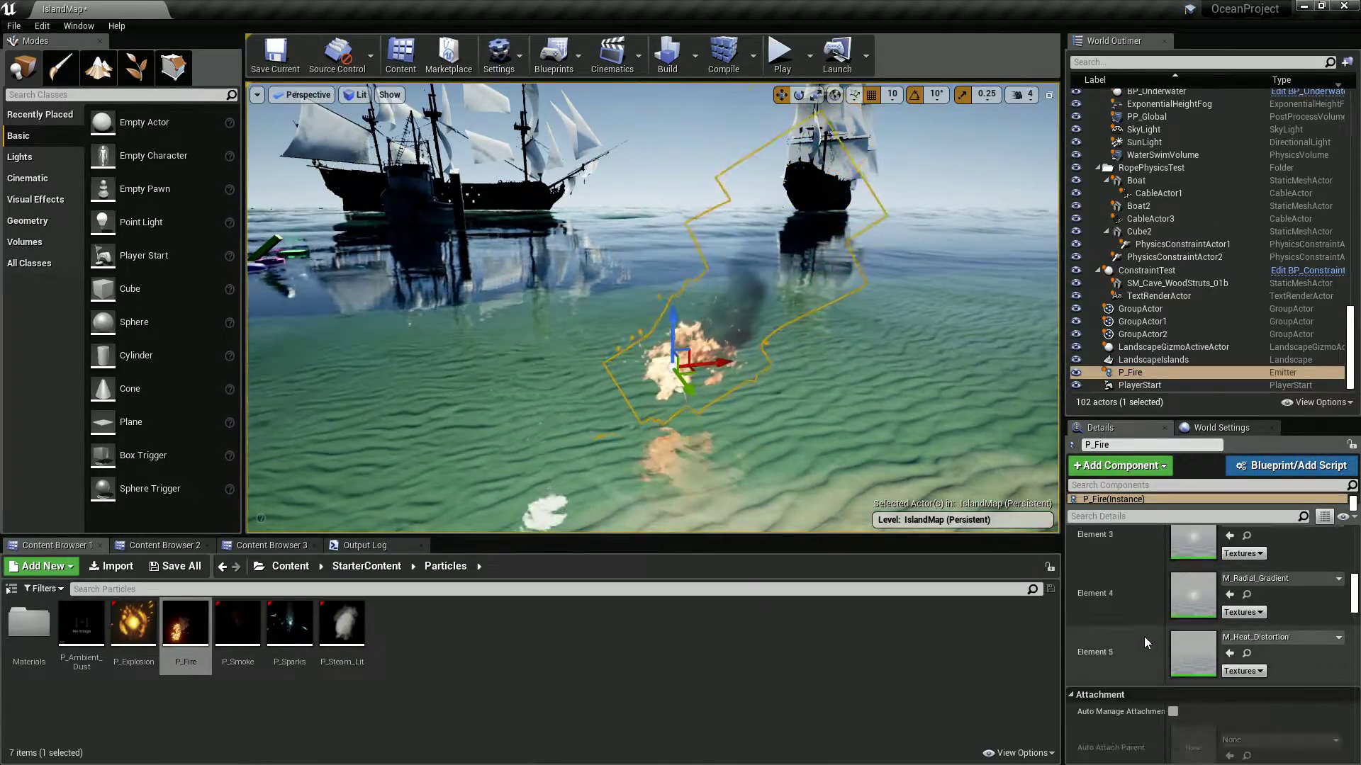
scroll(1142, 641, down, 5)
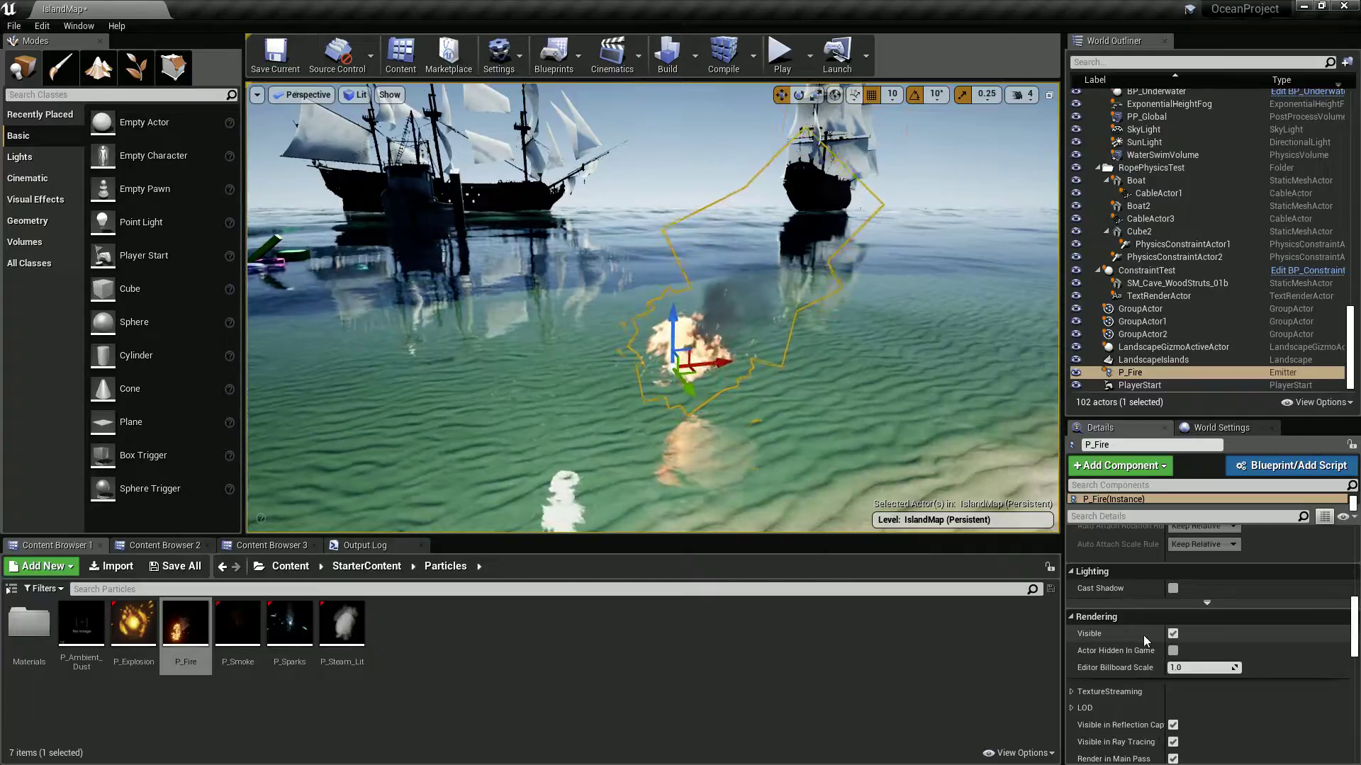
scroll(1138, 637, down, 3)
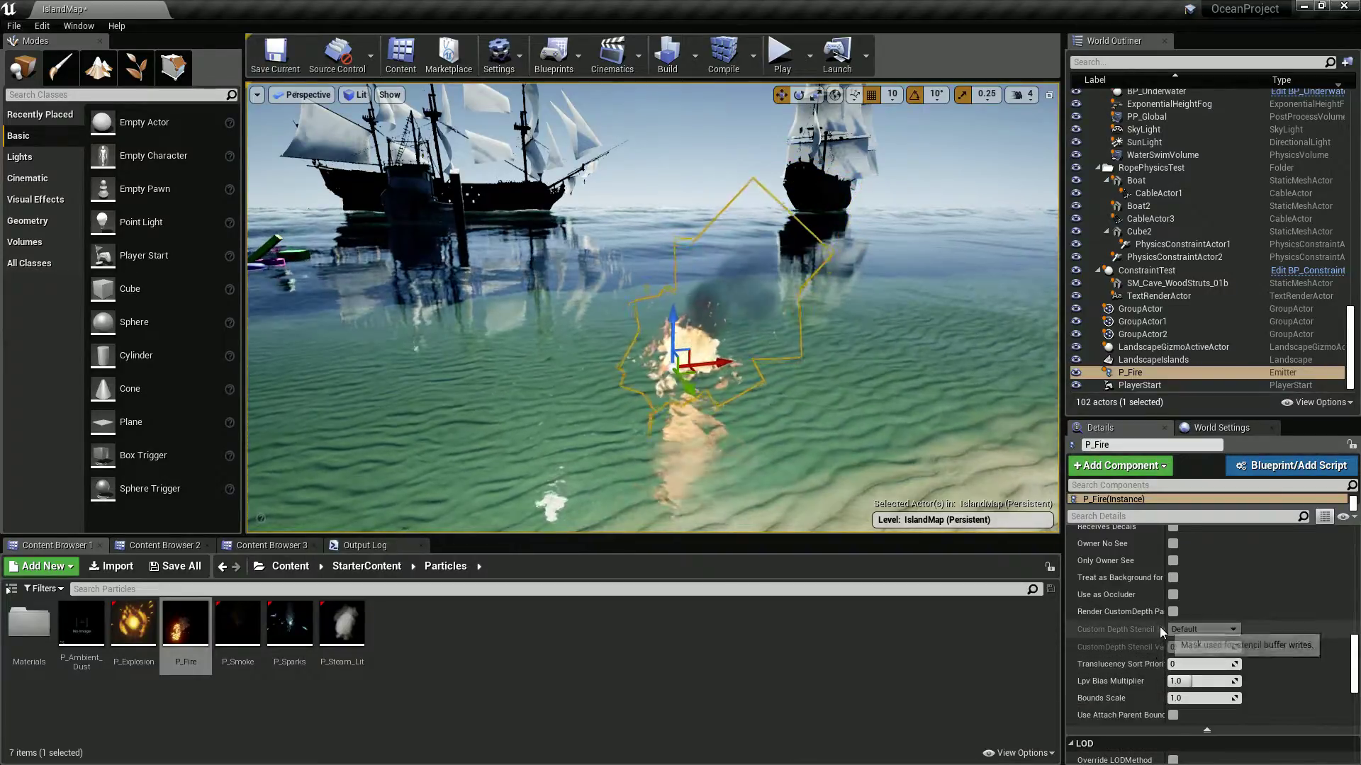
drag(1166, 592, 1203, 606)
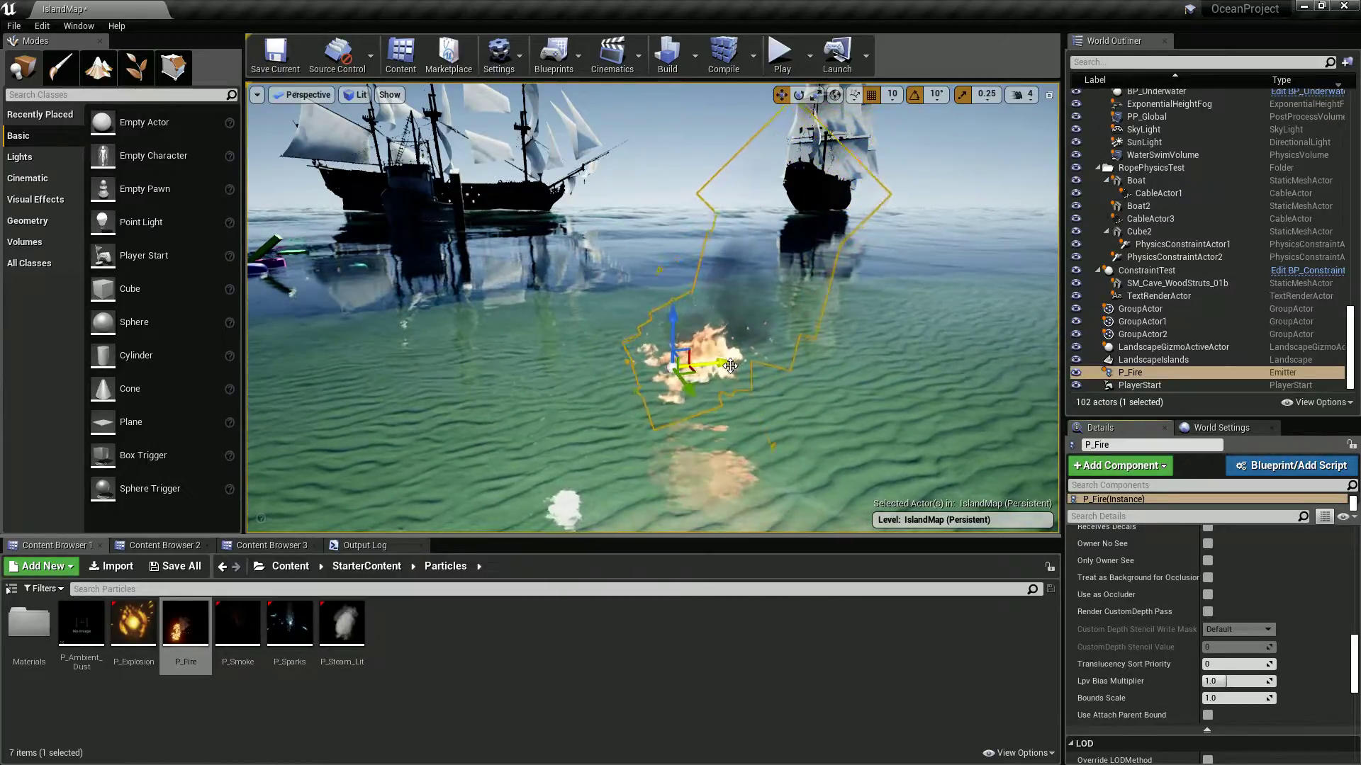
- Delete the P_Fire emitter from the level
key(Delete)
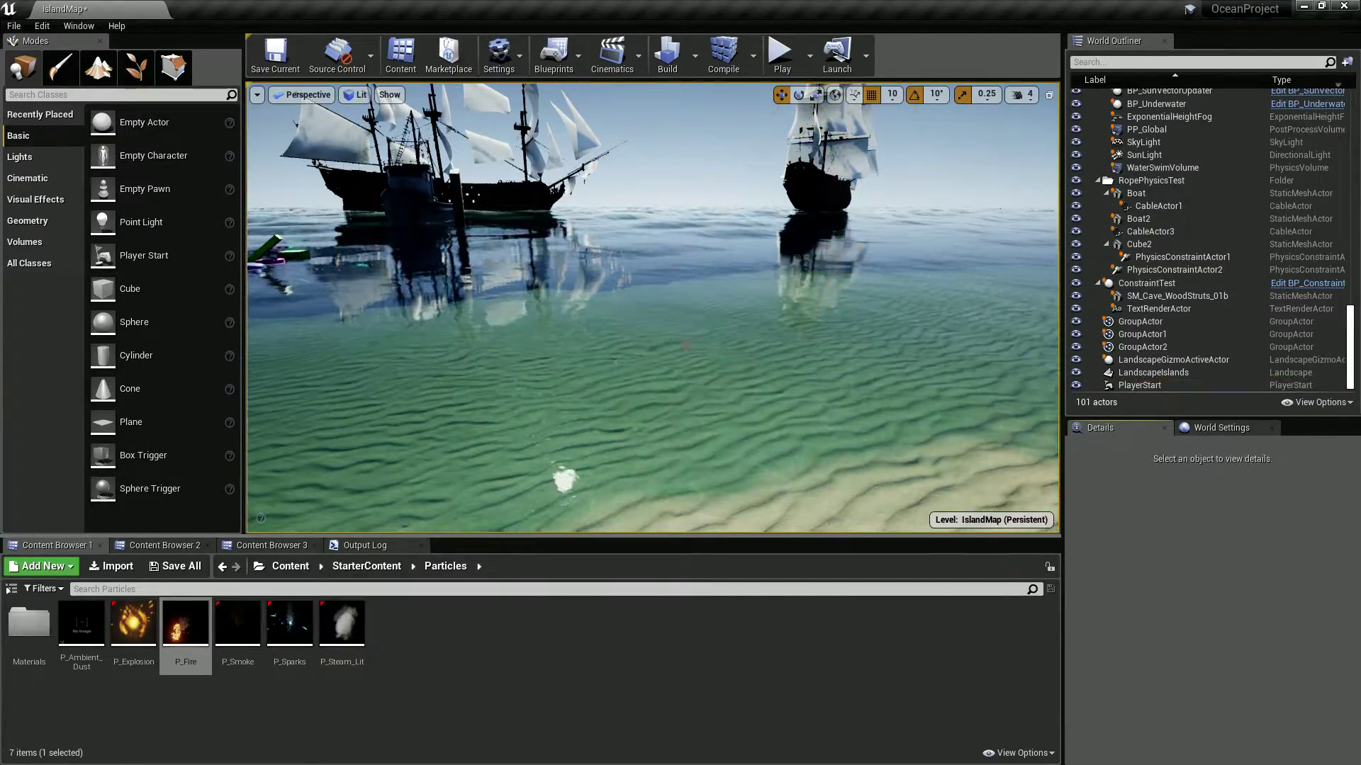
- Fly the view below the ocean surface and examine the underwater seabed
right_drag(689, 303, 725, 302)
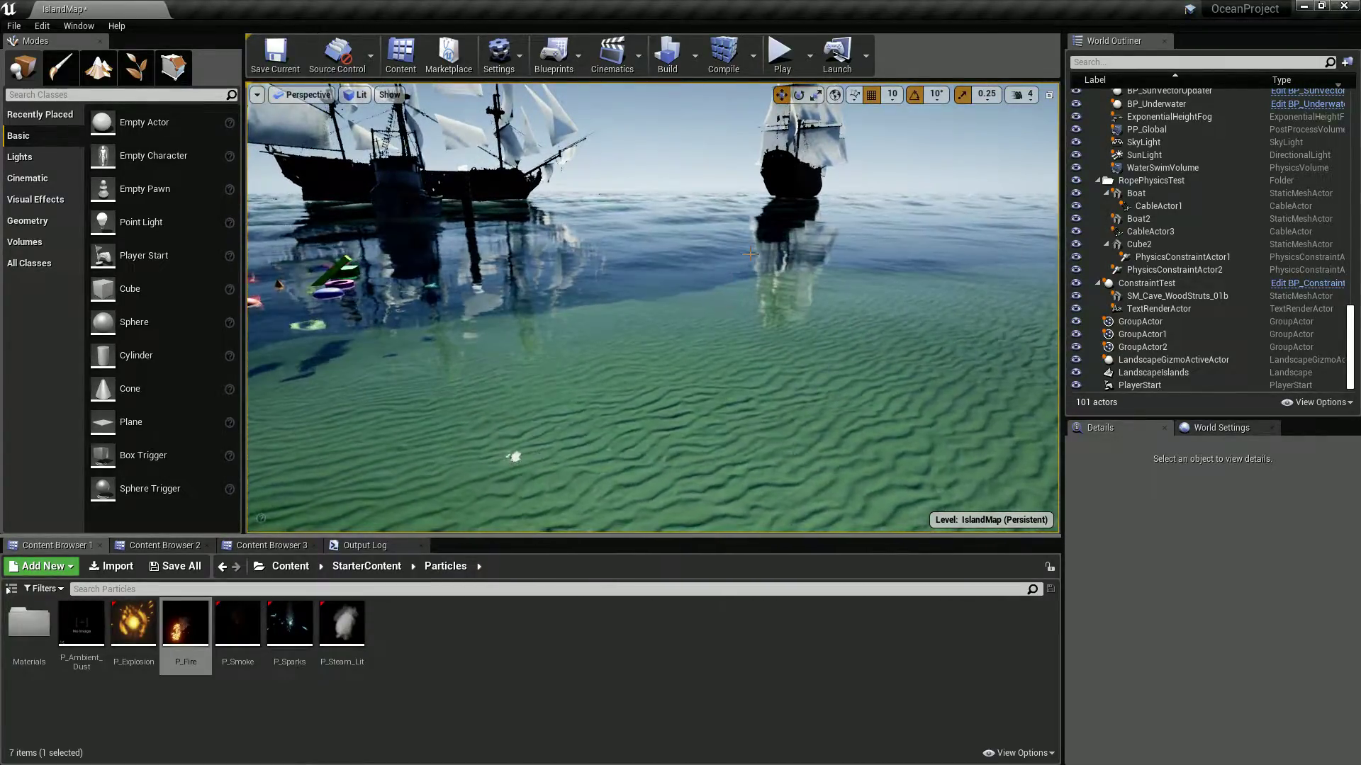
right_drag(814, 283, 652, 257)
key(w)
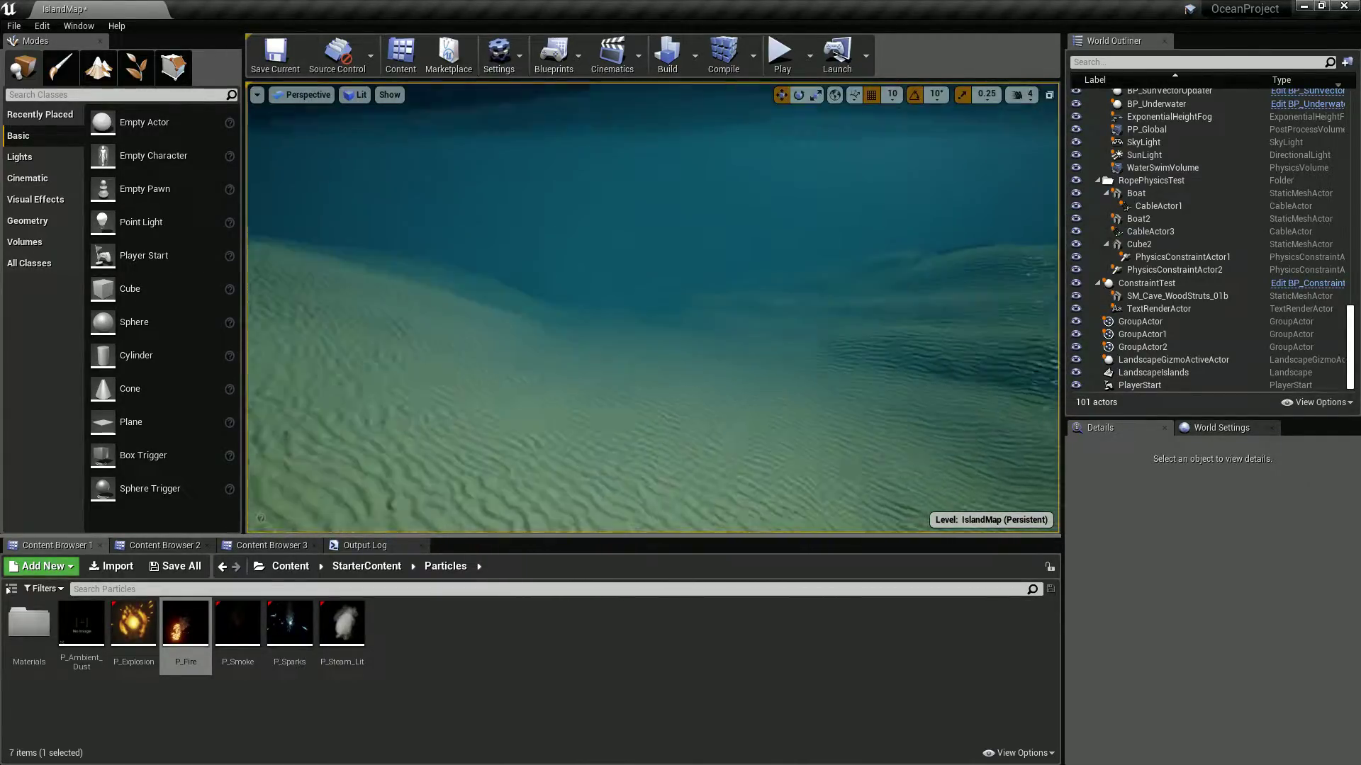
mouse_move(891, 263)
right_down()
mouse_move(992, 226)
mouse_move(890, 264)
right_up()
right_drag(774, 339, 829, 339)
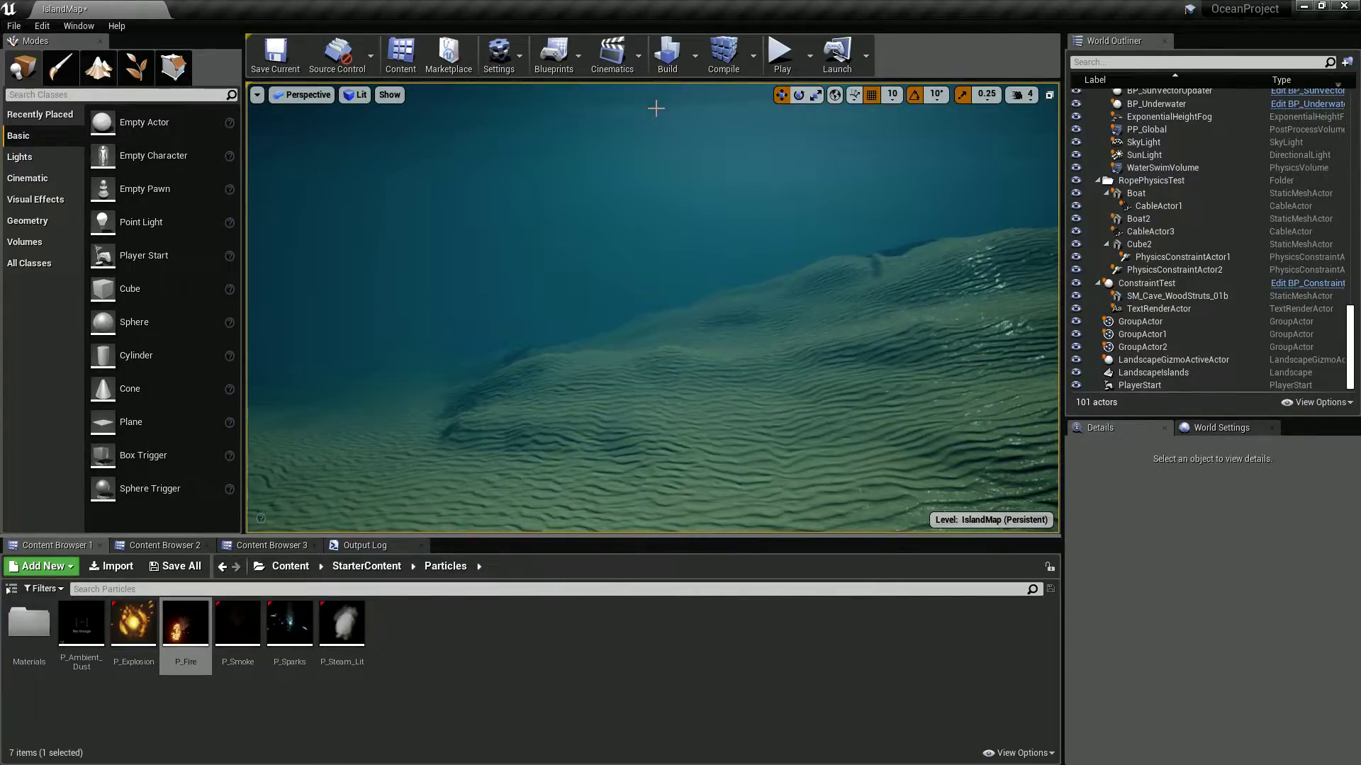
right_drag(597, 304, 596, 323)
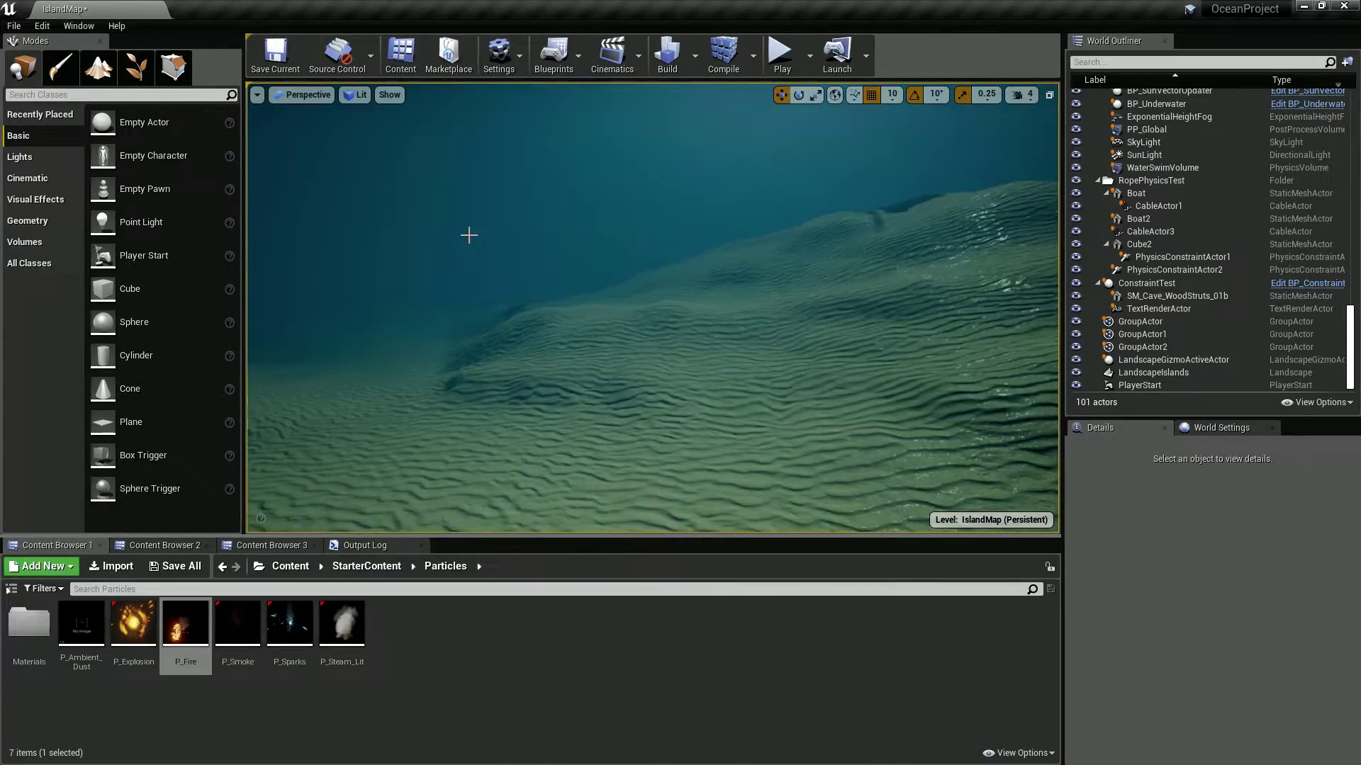
- Look over the underwater scene and browse the materials in the Ocean content's Materials folder
right_drag(671, 253, 670, 250)
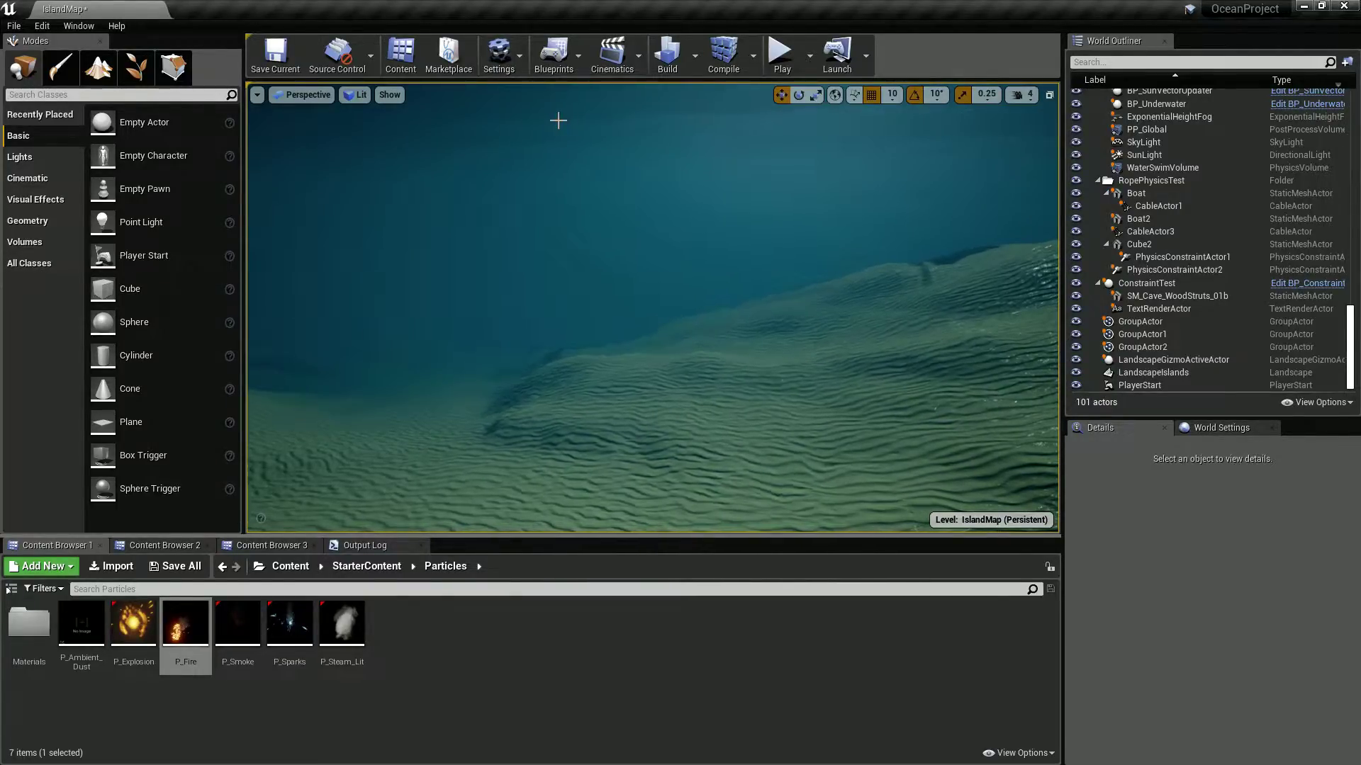
right_drag(635, 278, 635, 277)
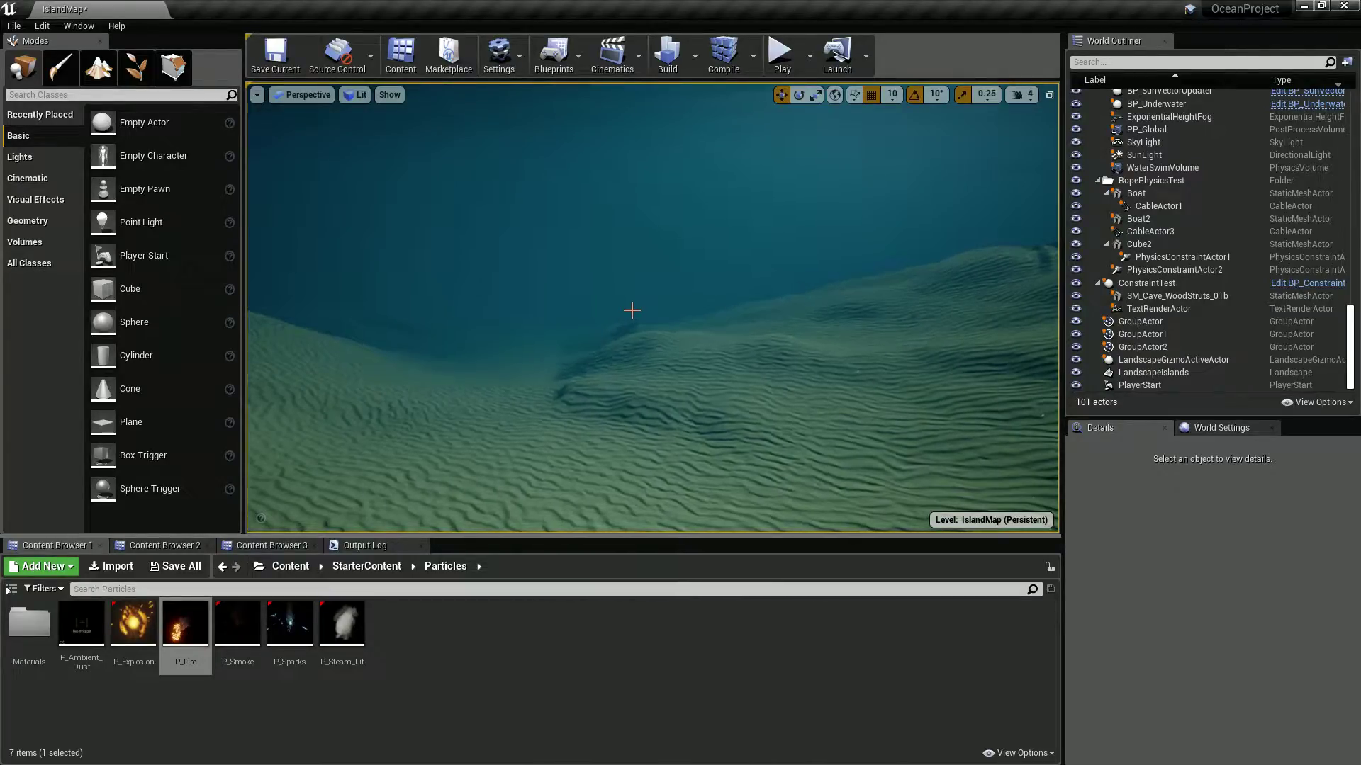
click(290, 566)
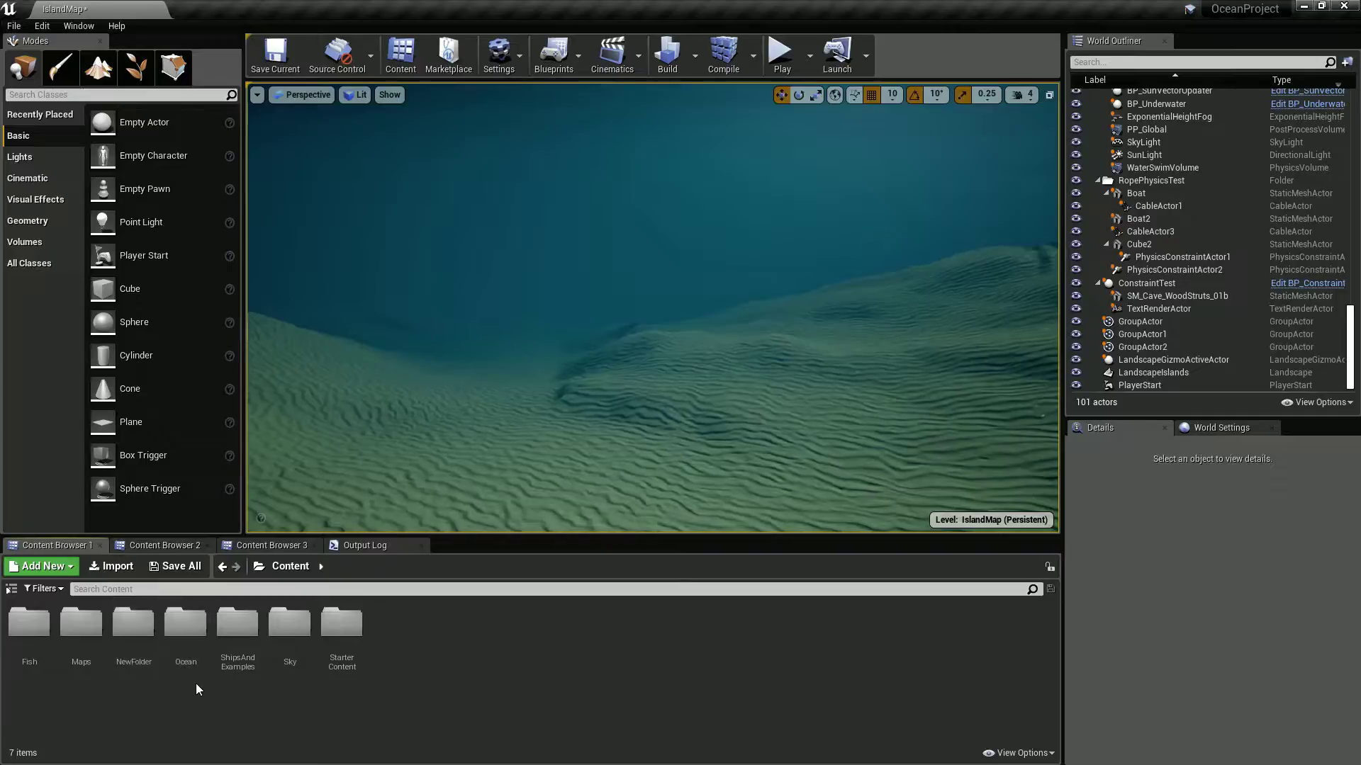
double_click(186, 622)
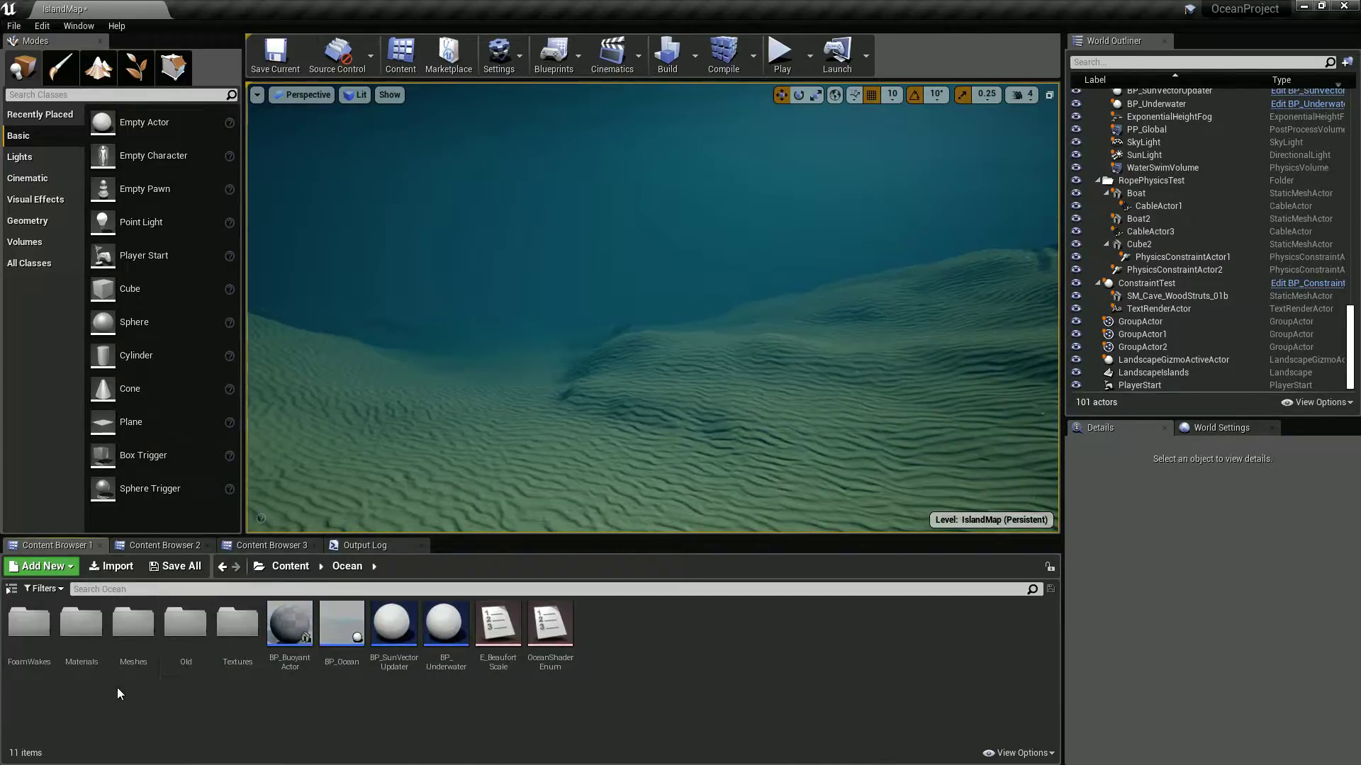
double_click(81, 624)
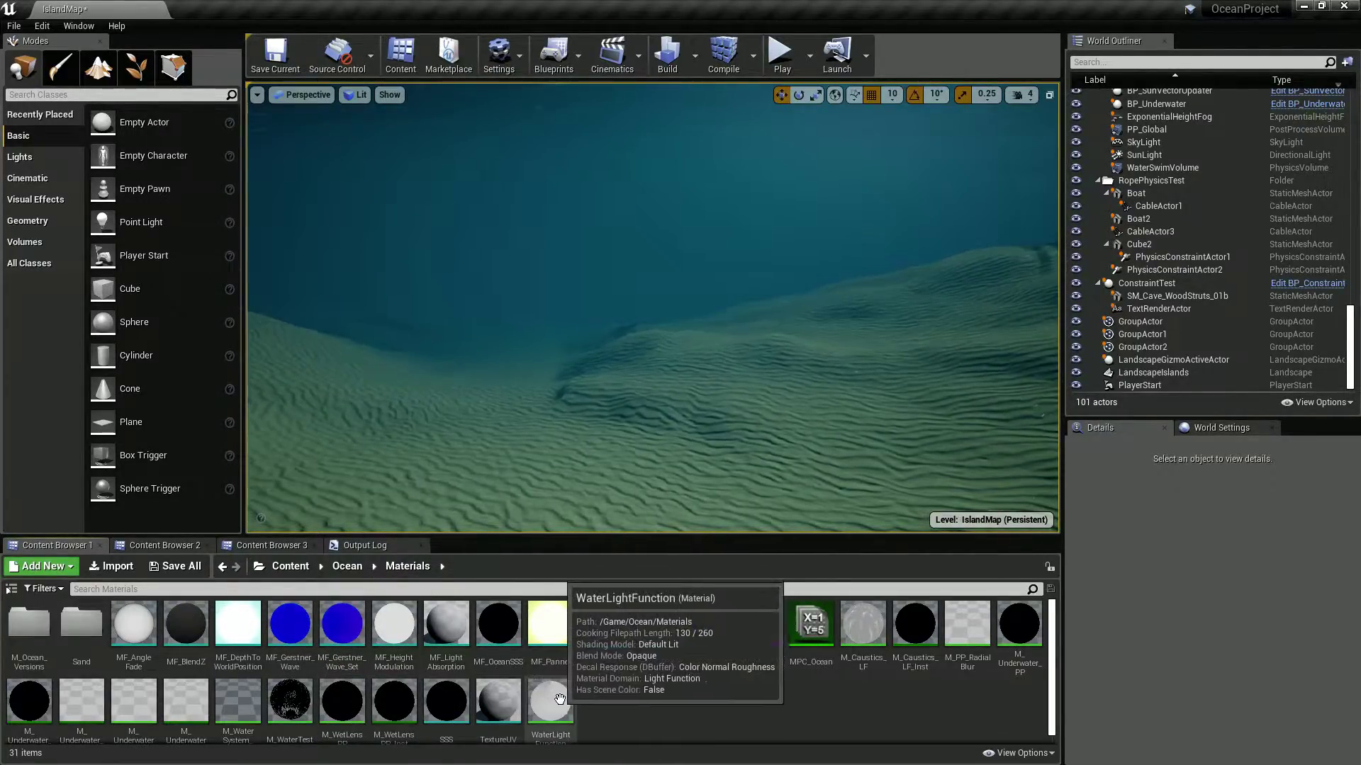
scroll(636, 707, down, 1)
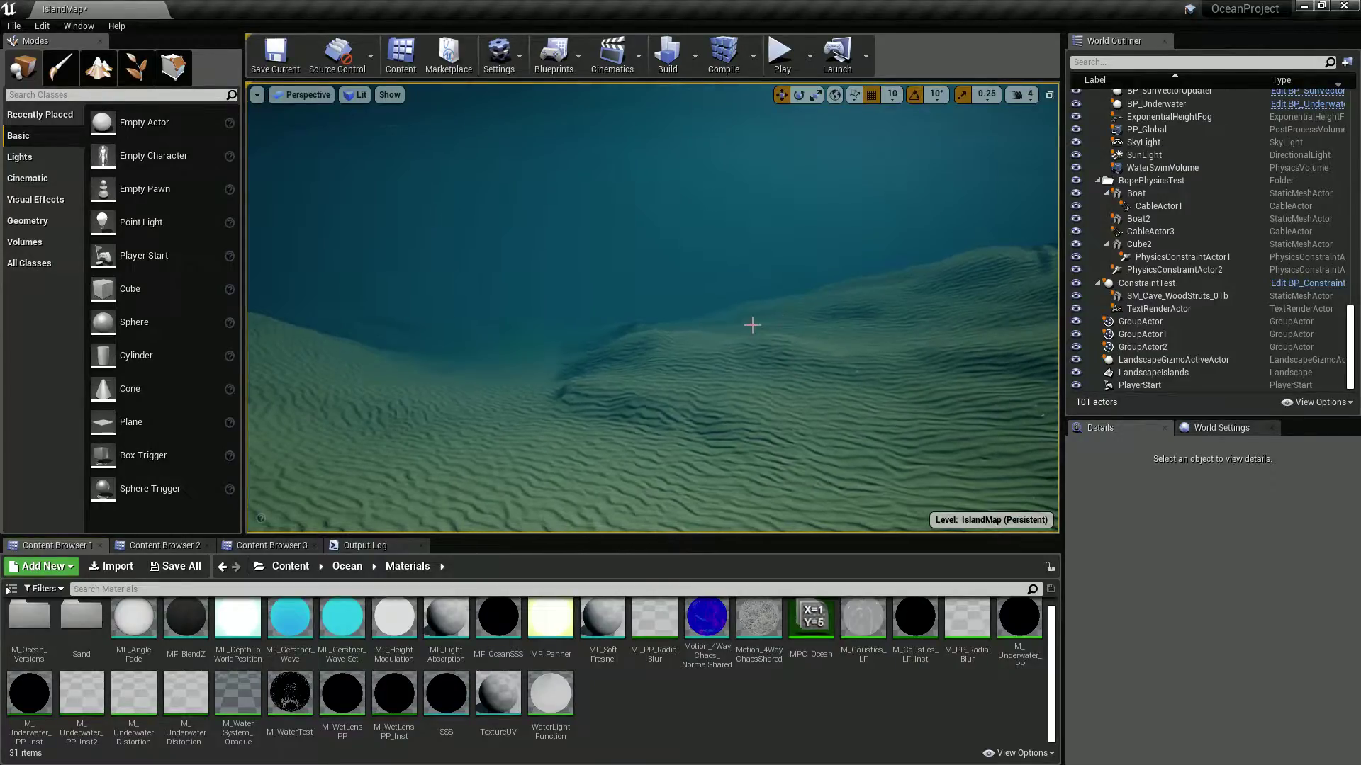
- Place a P_Fire emitter from the StarterContent Particles folder on the underwater seabed
click(290, 566)
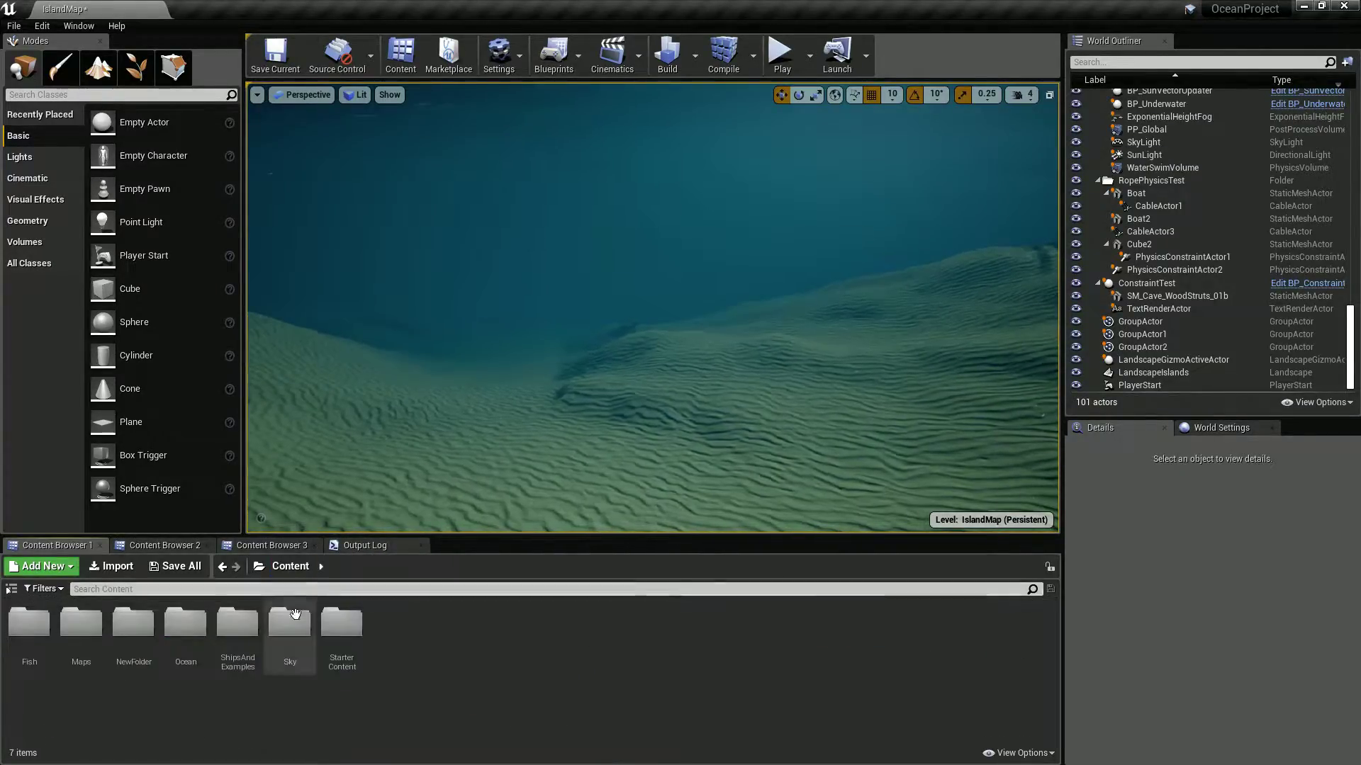
double_click(341, 627)
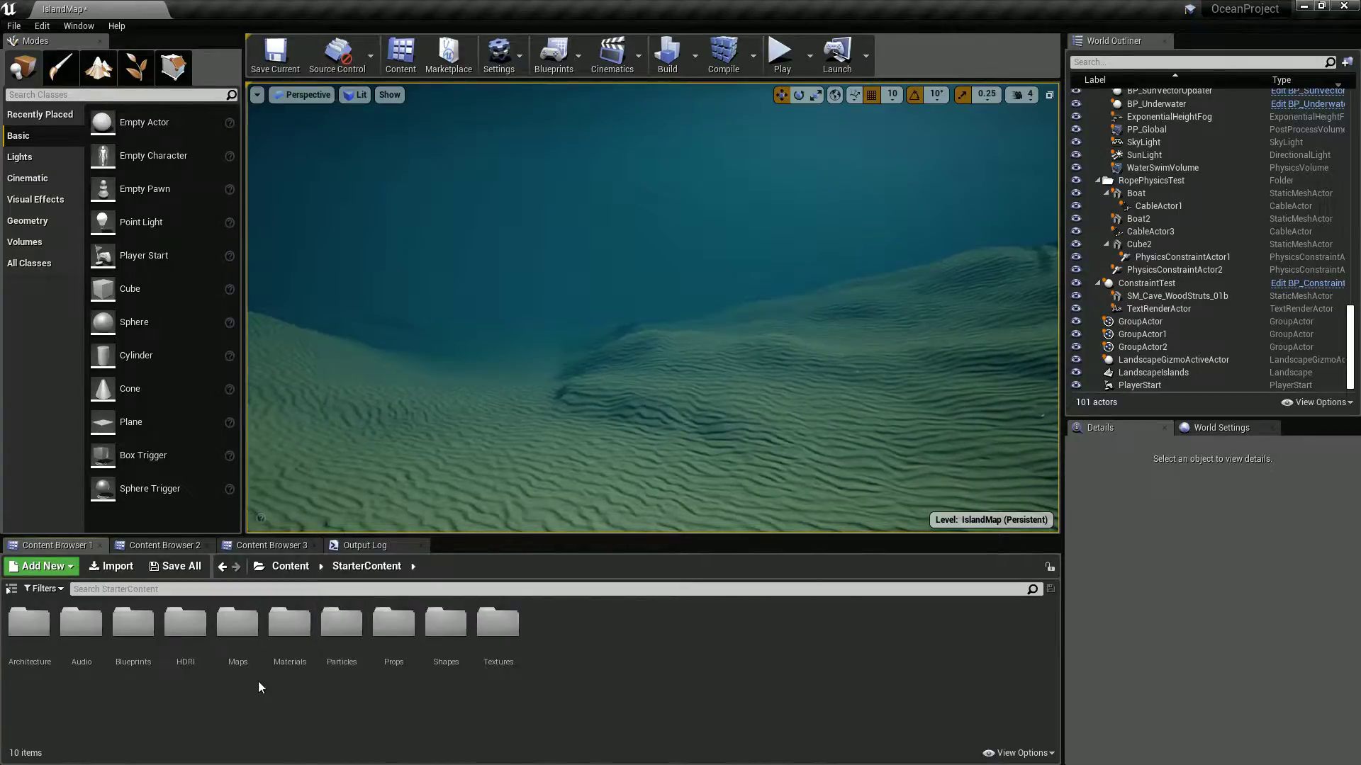
double_click(341, 627)
drag(186, 624, 620, 468)
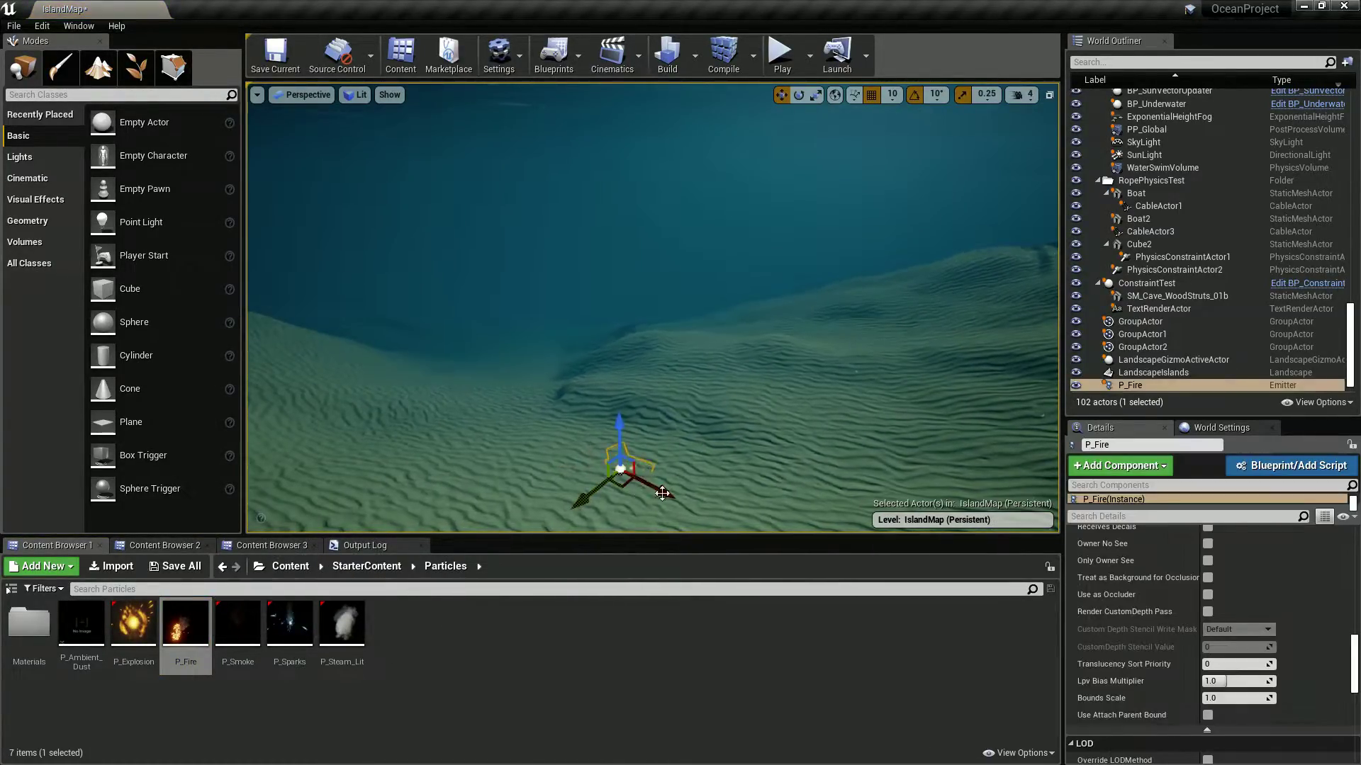
key(w)
right_drag(660, 430, 686, 496)
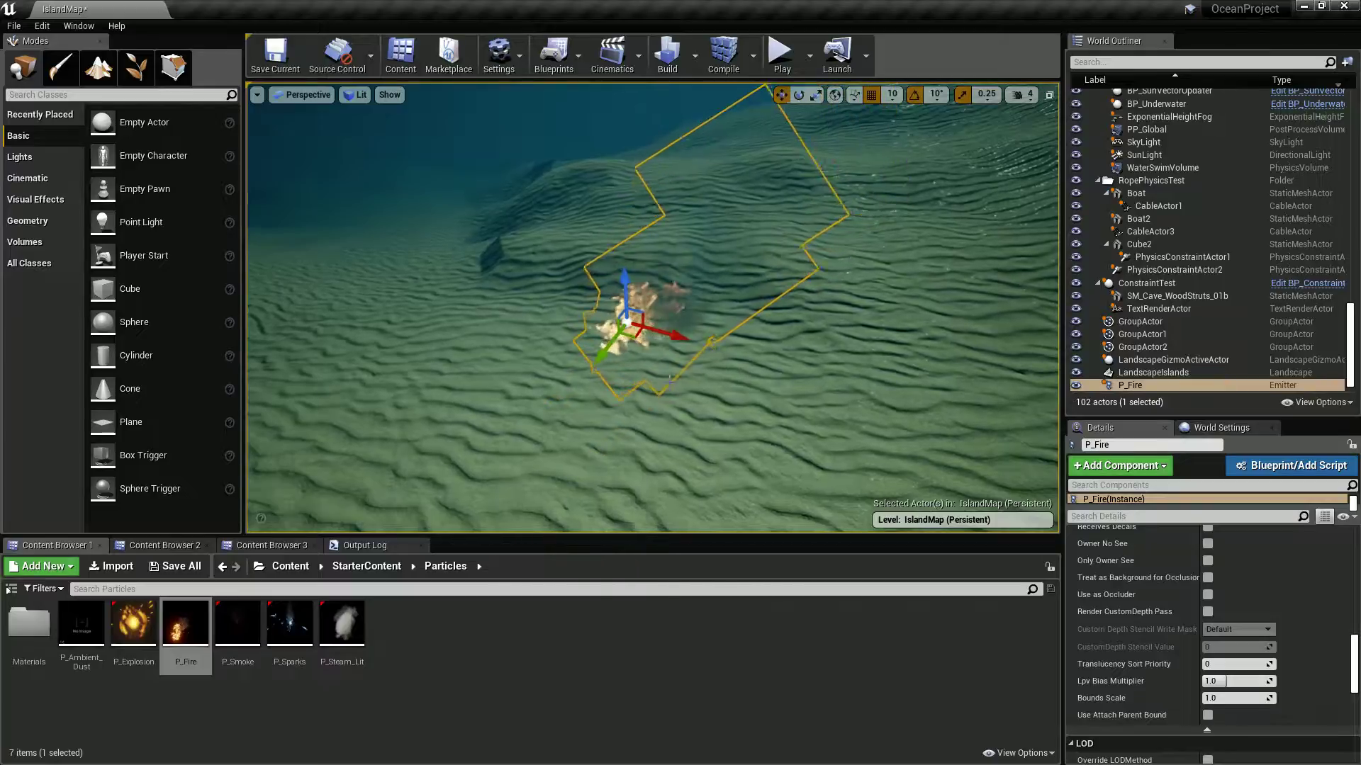
- Raise the P_Fire emitter off the seabed so it floats in open water
right_drag(609, 466, 613, 465)
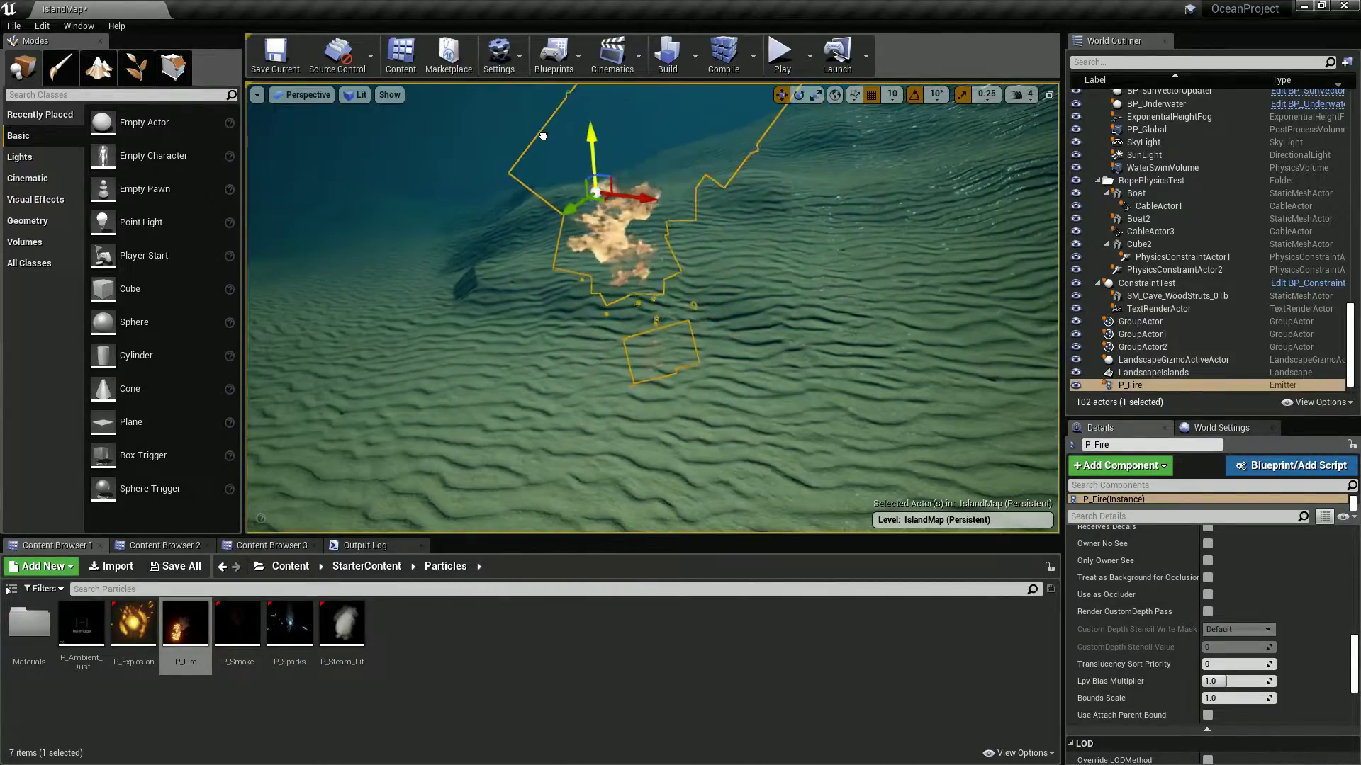
drag(642, 200, 535, 119)
right_drag(616, 275, 461, 124)
right_drag(607, 227, 630, 238)
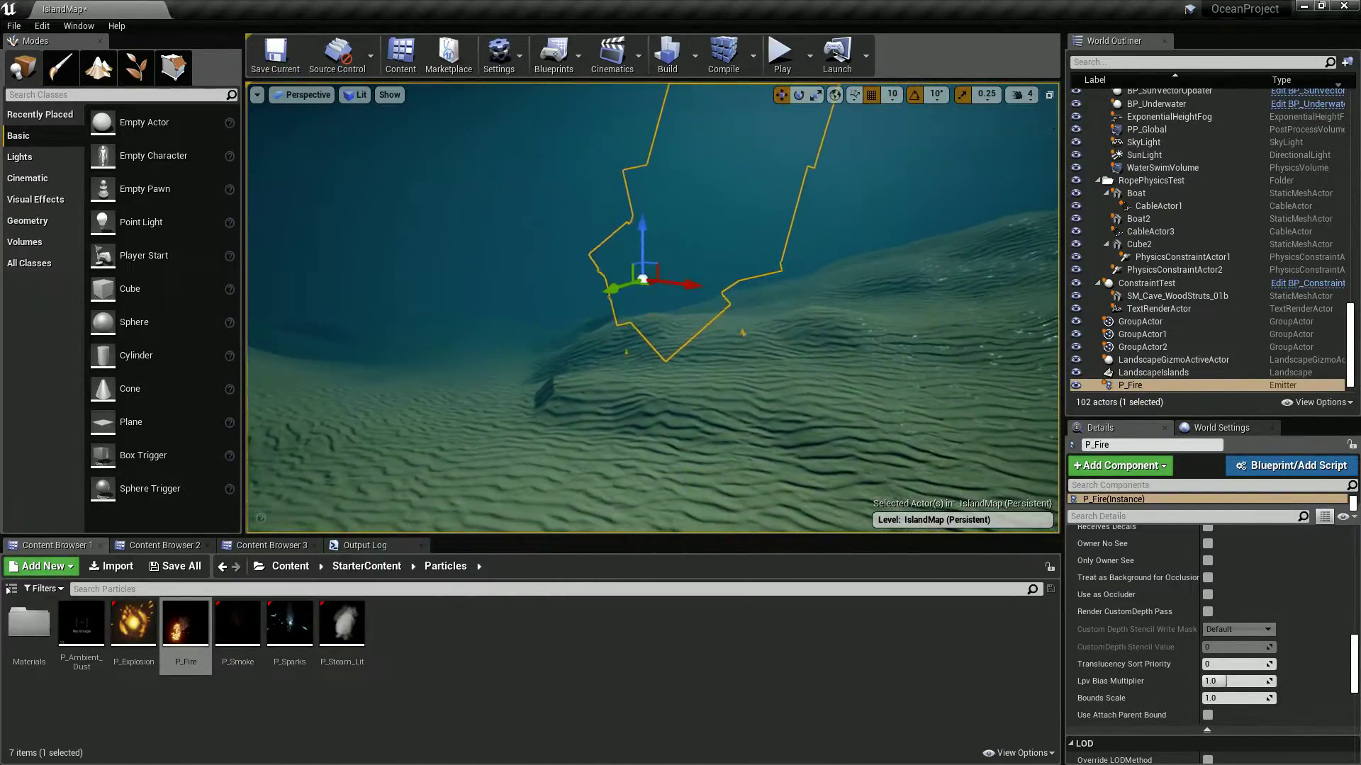
- Examine the P_Fire emitter from near and far against the seabed and the water background, keeping it selected
key(w)
right_drag(510, 247, 575, 245)
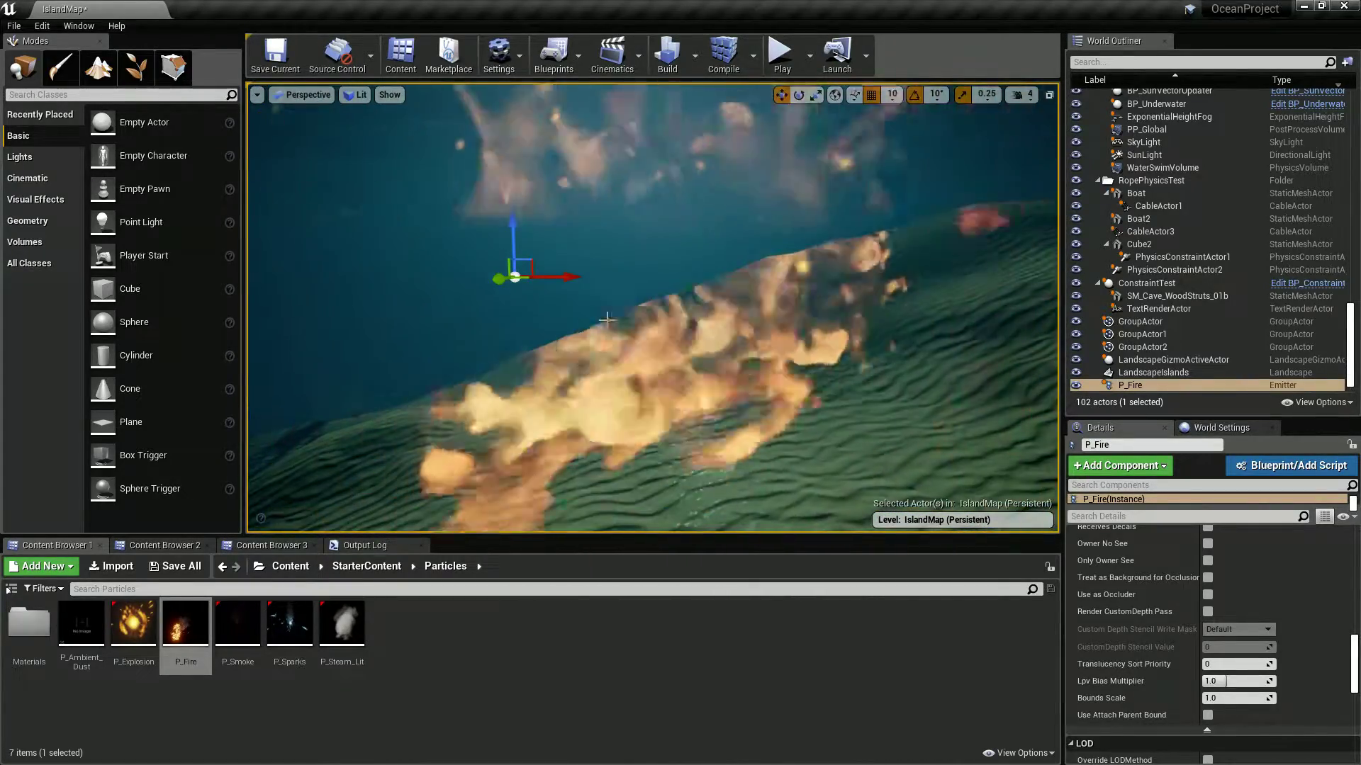
right_drag(607, 320, 644, 333)
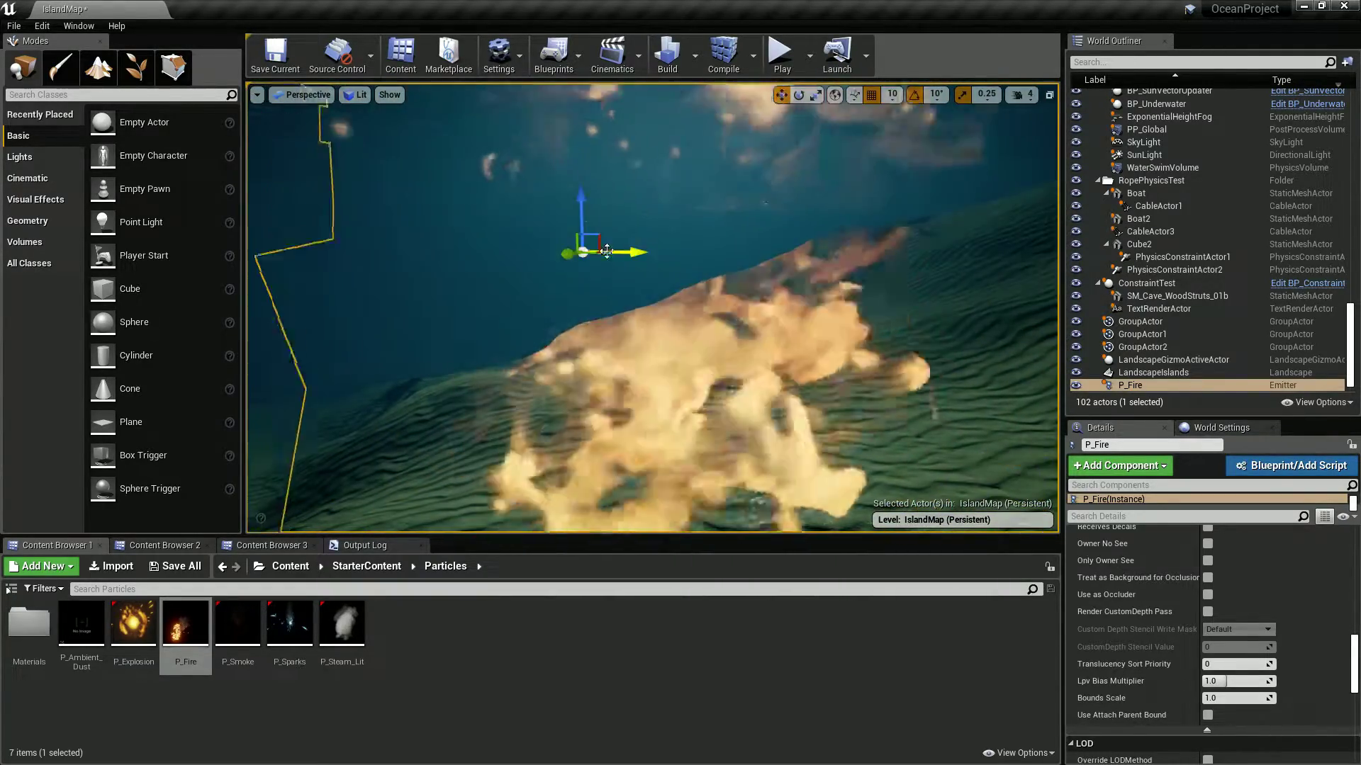
right_drag(652, 307, 684, 187)
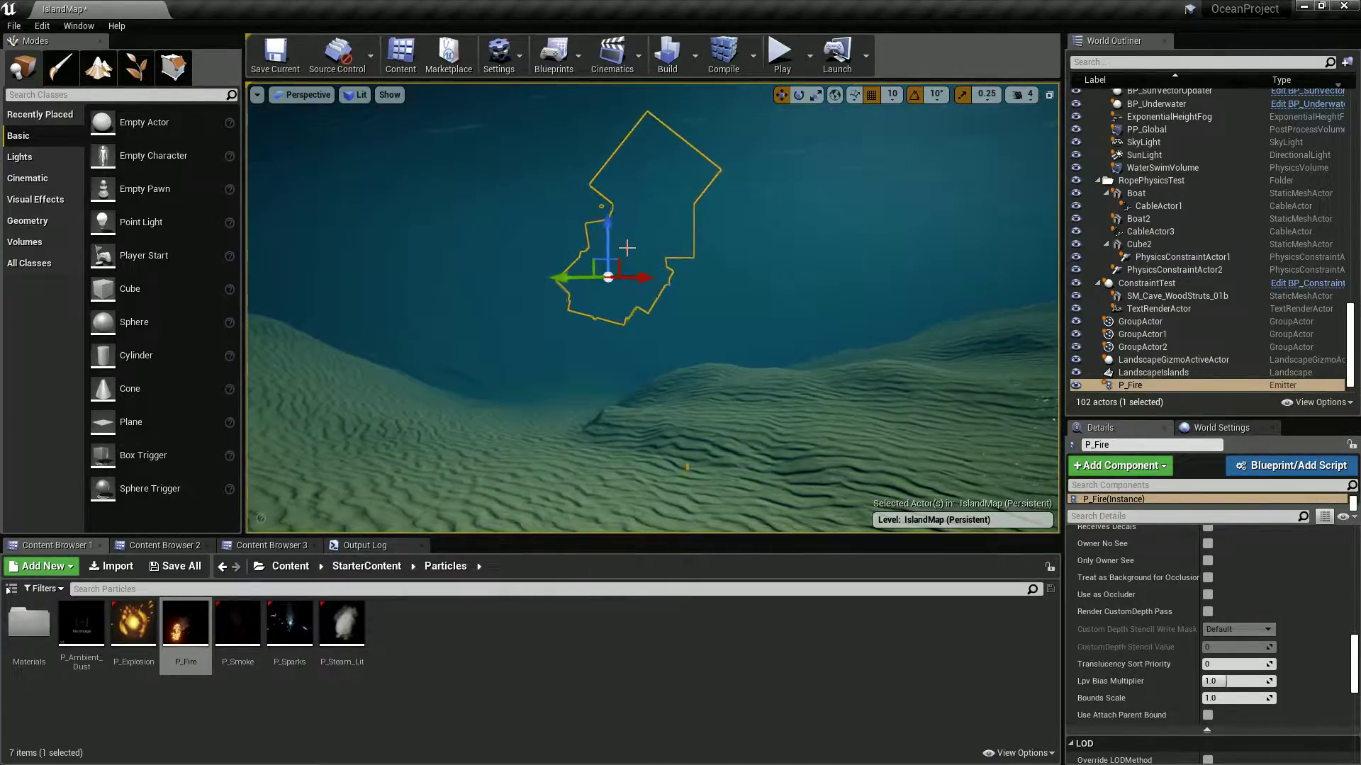
click(470, 237)
right_drag(598, 246, 580, 147)
key(ctrl+z)
key(w)
right_drag(684, 304, 802, 369)
key(s)
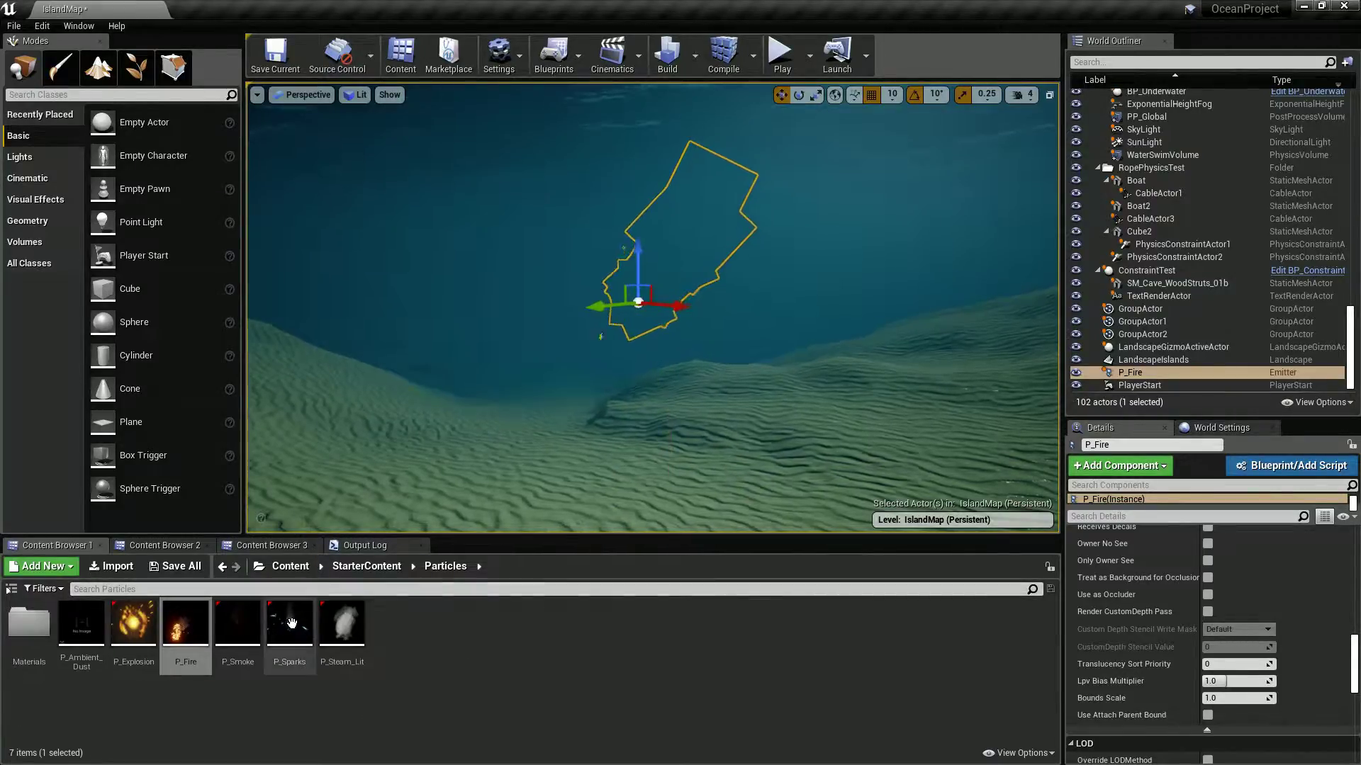
- Place a P_Sparks emitter on the seabed and view its particles up close
drag(289, 633, 586, 381)
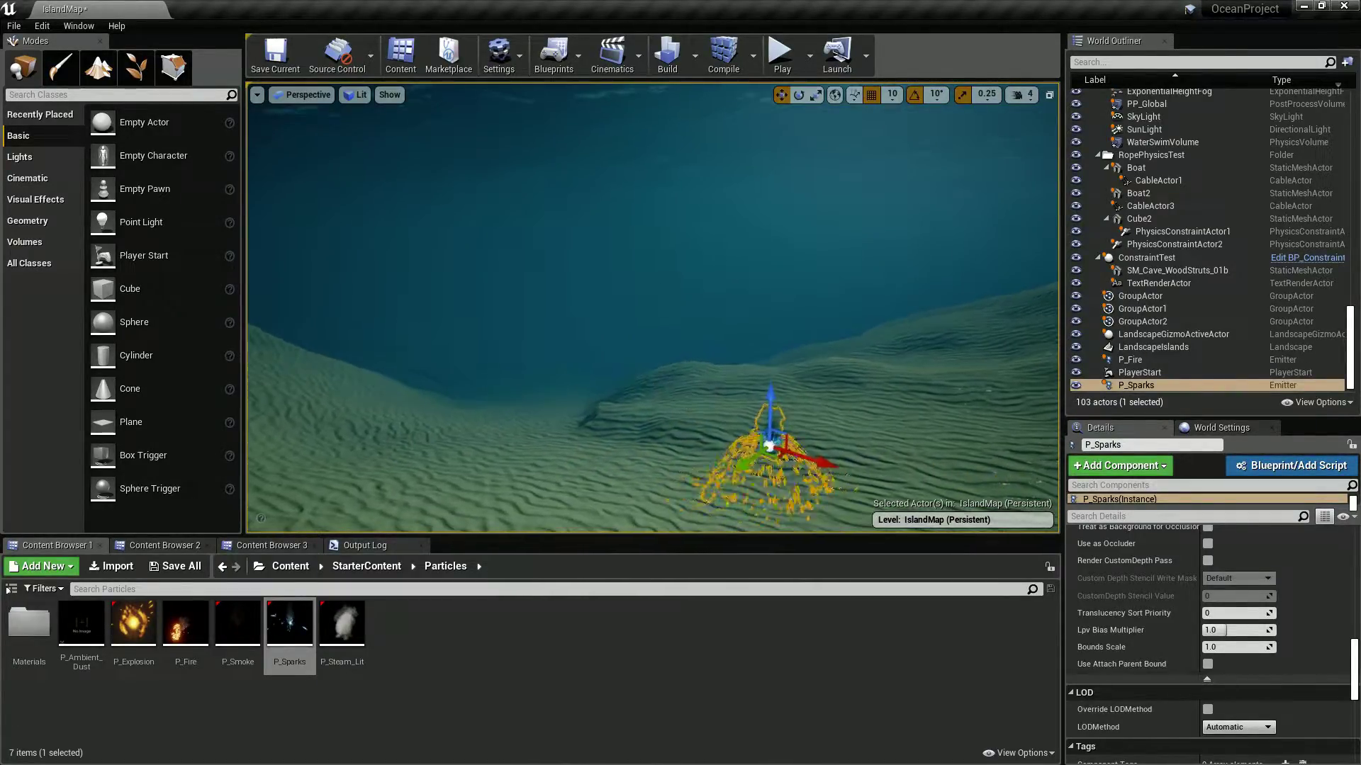
click(774, 319)
right_drag(774, 319, 811, 504)
key(w)
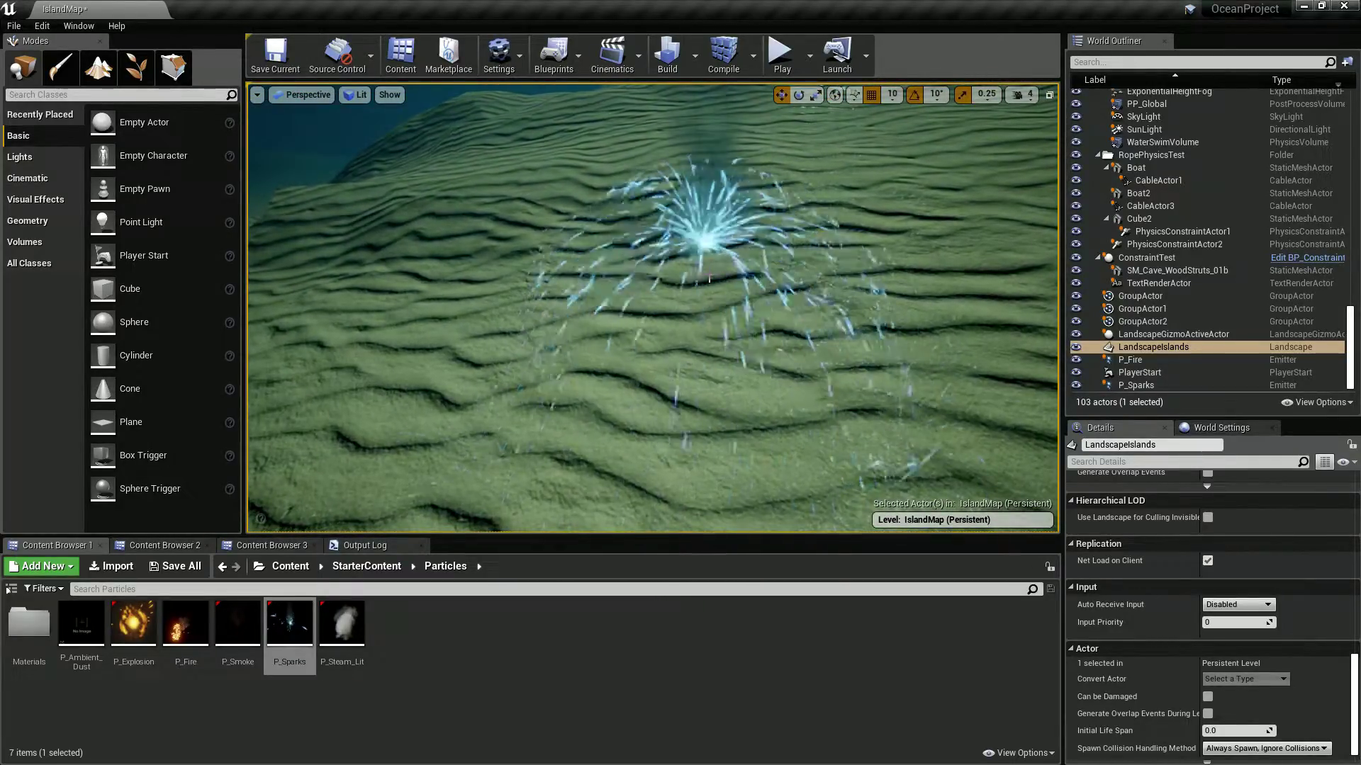
key(s)
right_drag(775, 319, 741, 297)
- Move the P_Sparks emitter away from the slope and raise it above the seabed into open water
click(721, 287)
drag(759, 297, 426, 177)
right_drag(425, 178, 319, 156)
key(w)
right_drag(504, 241, 376, 227)
key(s)
drag(501, 238, 493, 168)
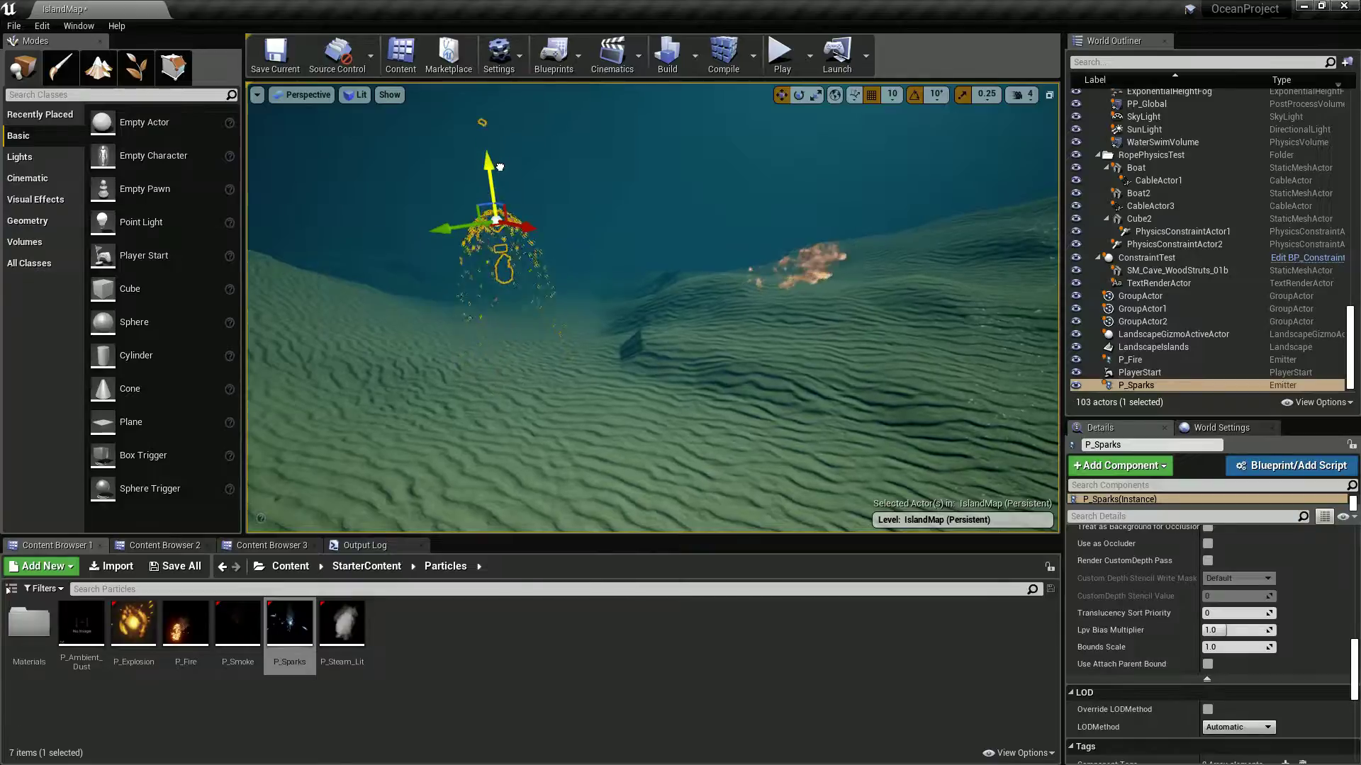
- Move the P_Fire emitter away from the slope, closer to the P_Sparks emitter
click(567, 234)
mouse_move(568, 234)
right_down()
mouse_move(533, 236)
mouse_move(557, 218)
right_up()
key(w)
key(s)
mouse_move(768, 293)
right_down()
mouse_move(830, 293)
mouse_move(768, 292)
right_up()
click(847, 284)
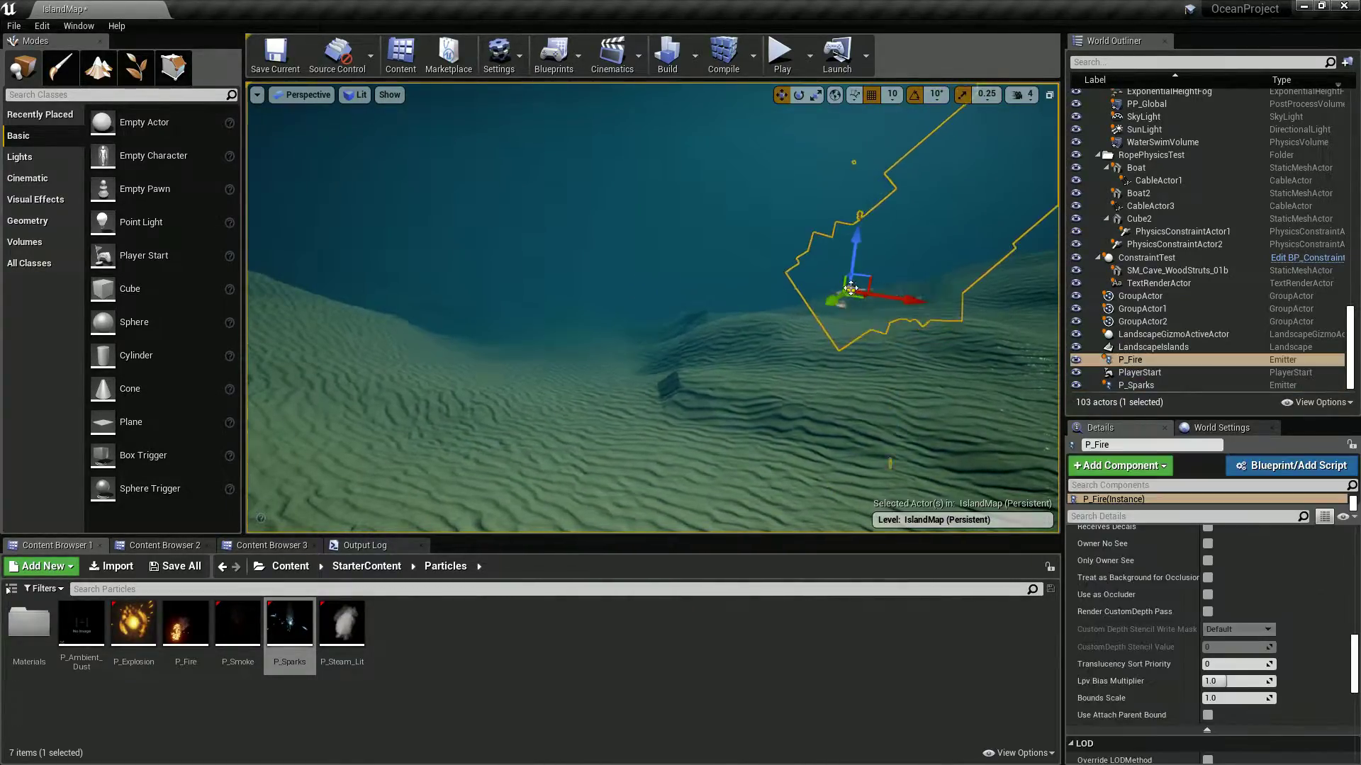
drag(901, 300, 710, 277)
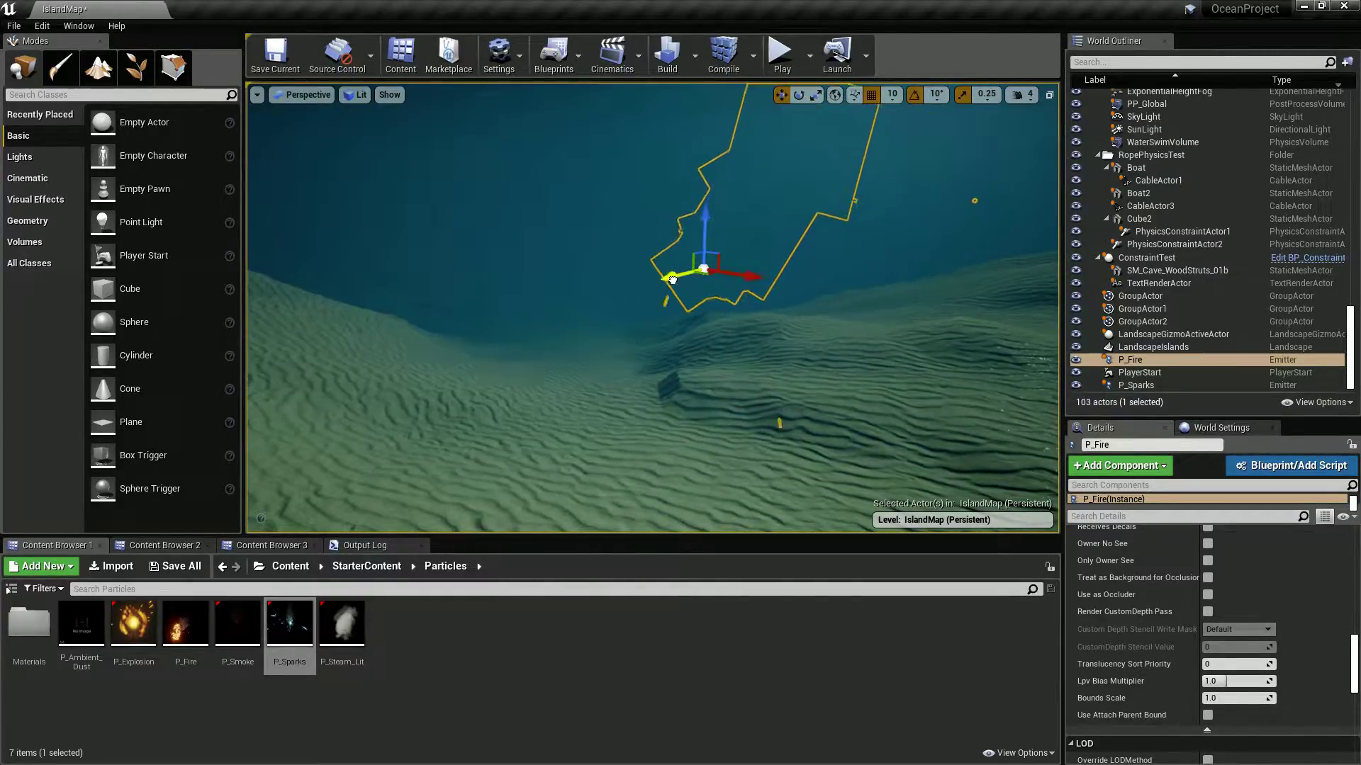
- Enable Render CustomDepth Pass on the P_Fire emitter in the level
click(633, 238)
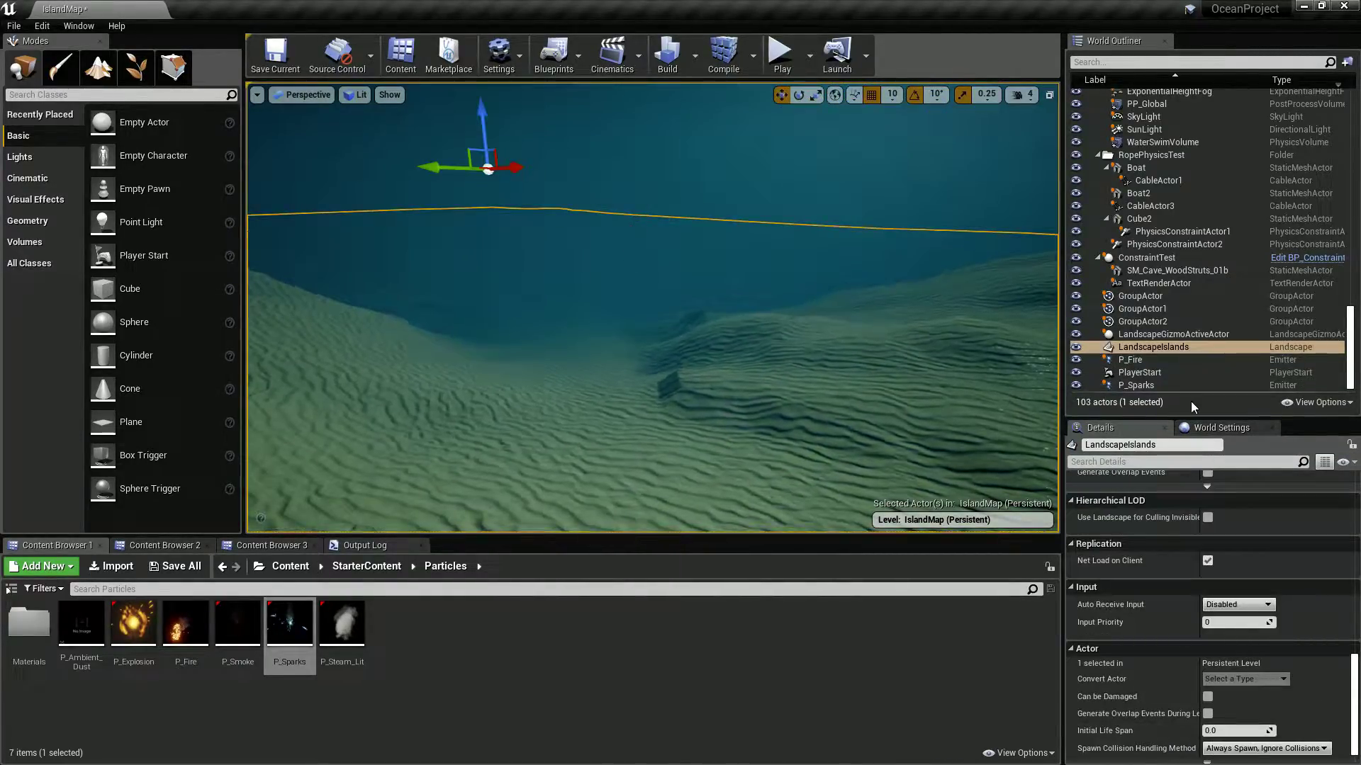
click(1155, 361)
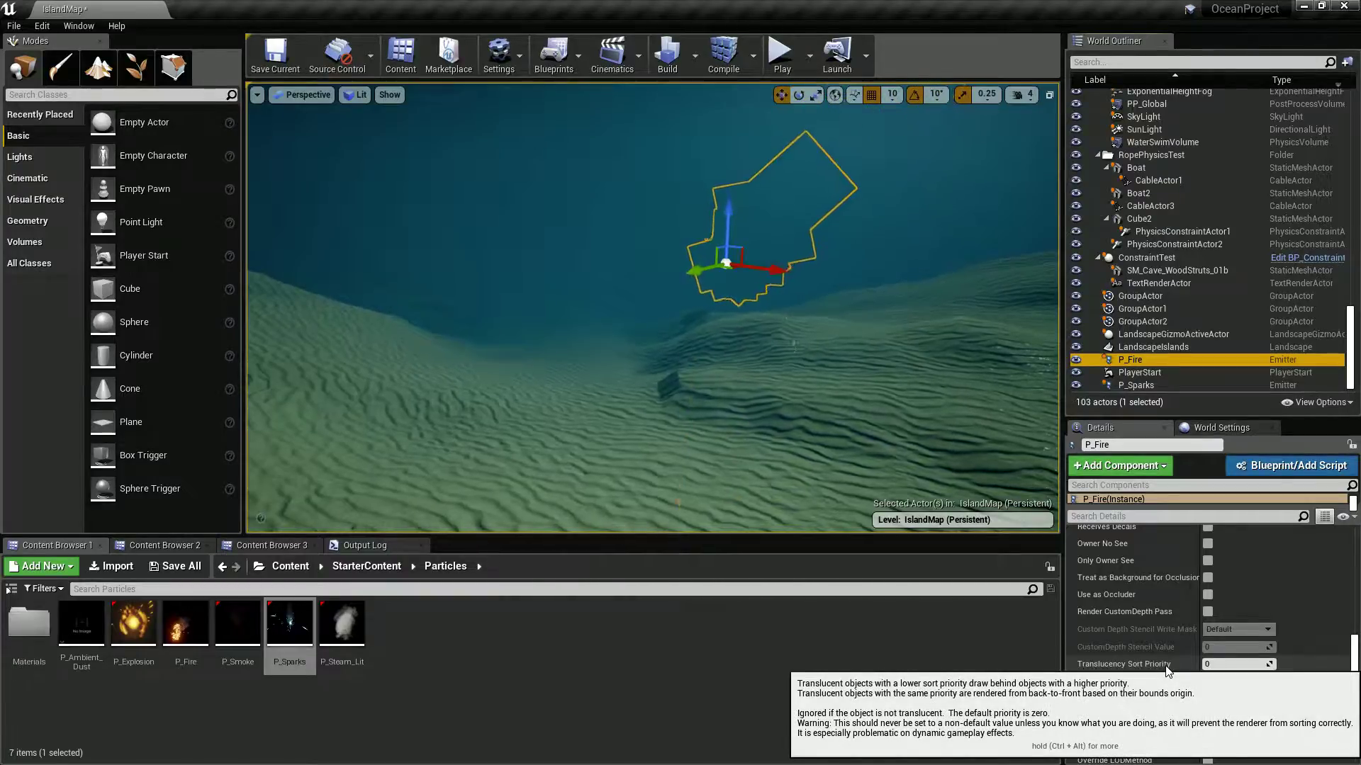
click(1208, 611)
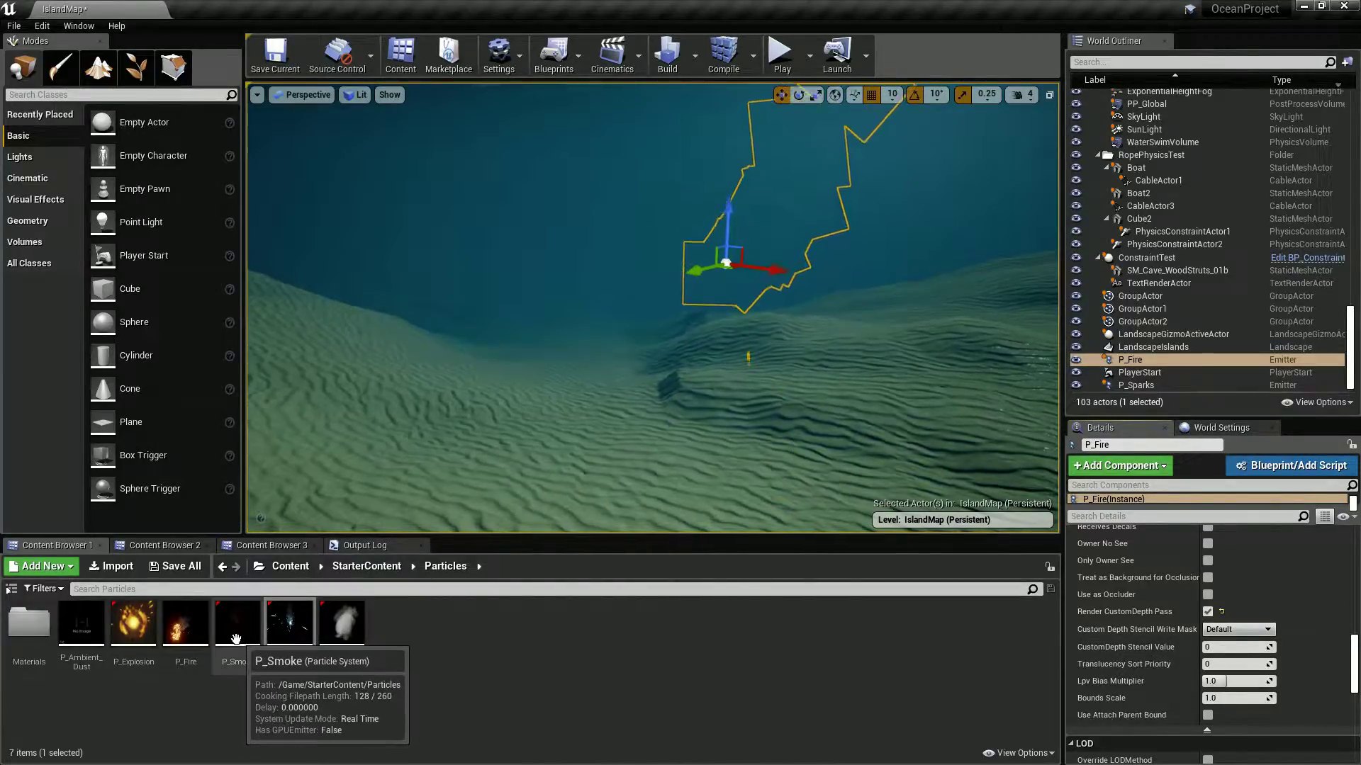
- Open the P_Fire particle system and check the Required module's material for the Flames, Smoke, Embers and Sparks emitters
click(186, 627)
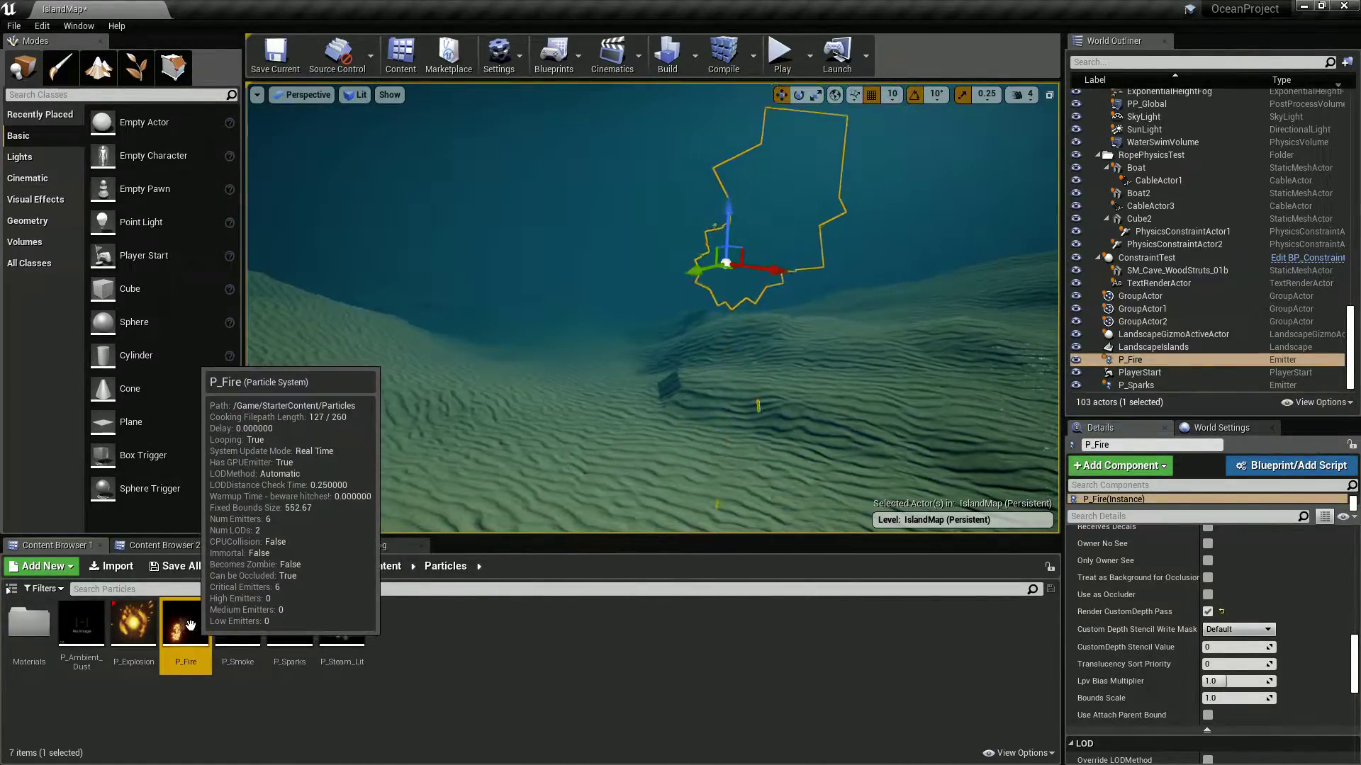
double_click(186, 627)
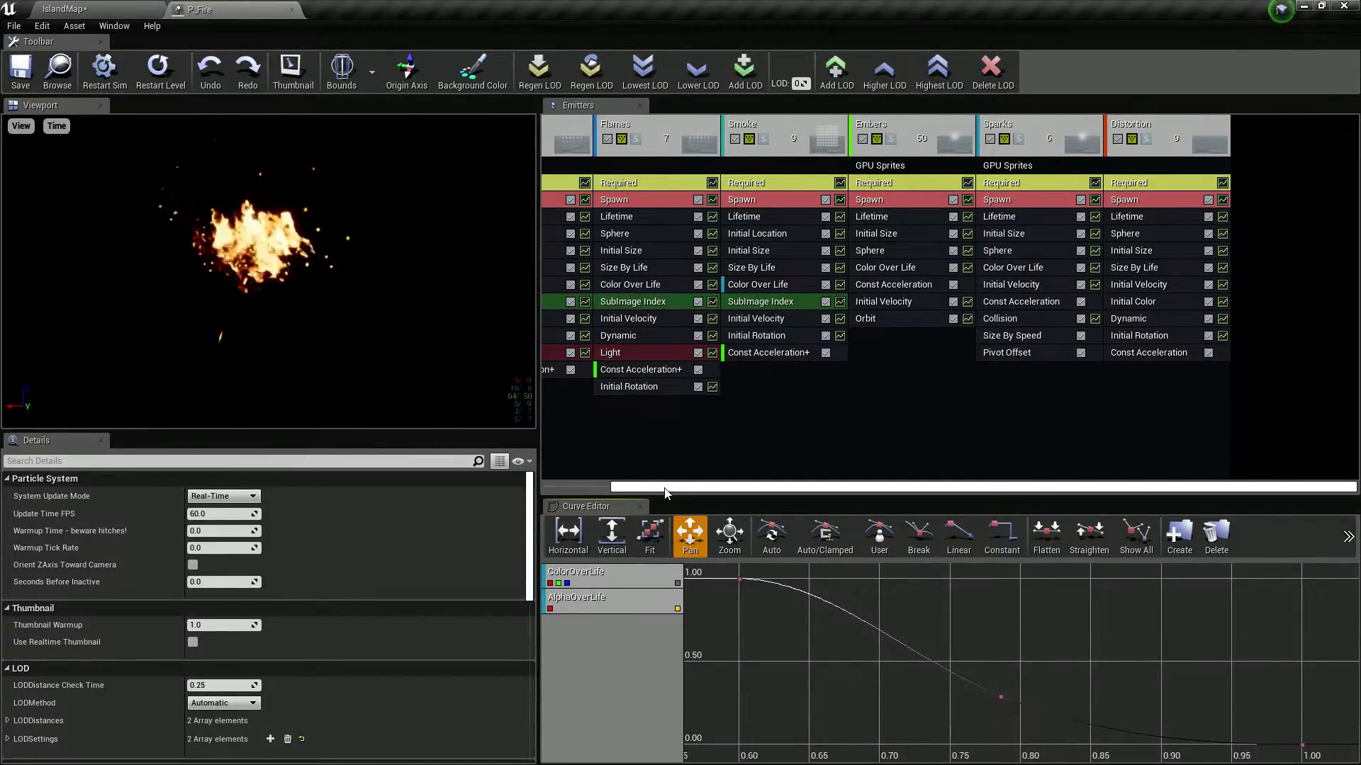
drag(666, 493, 599, 493)
click(605, 182)
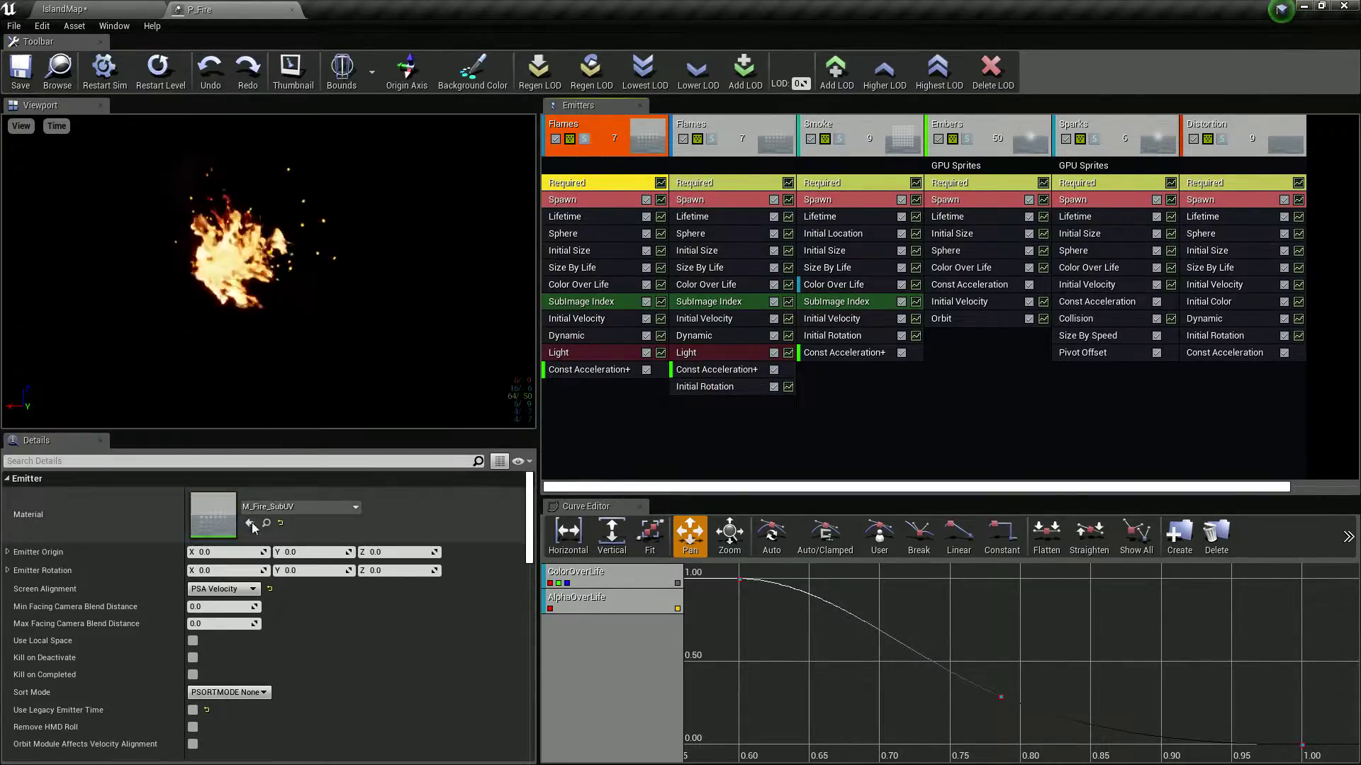
click(724, 186)
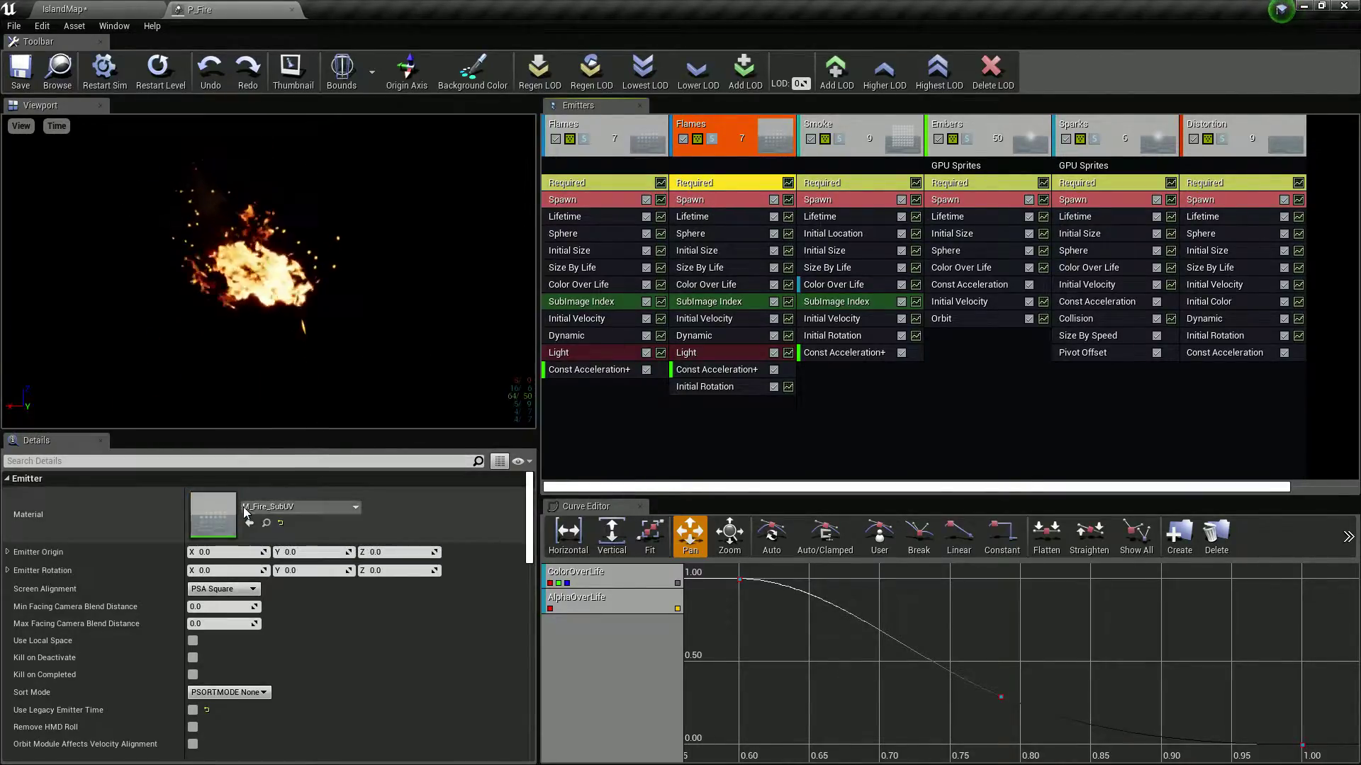
click(623, 181)
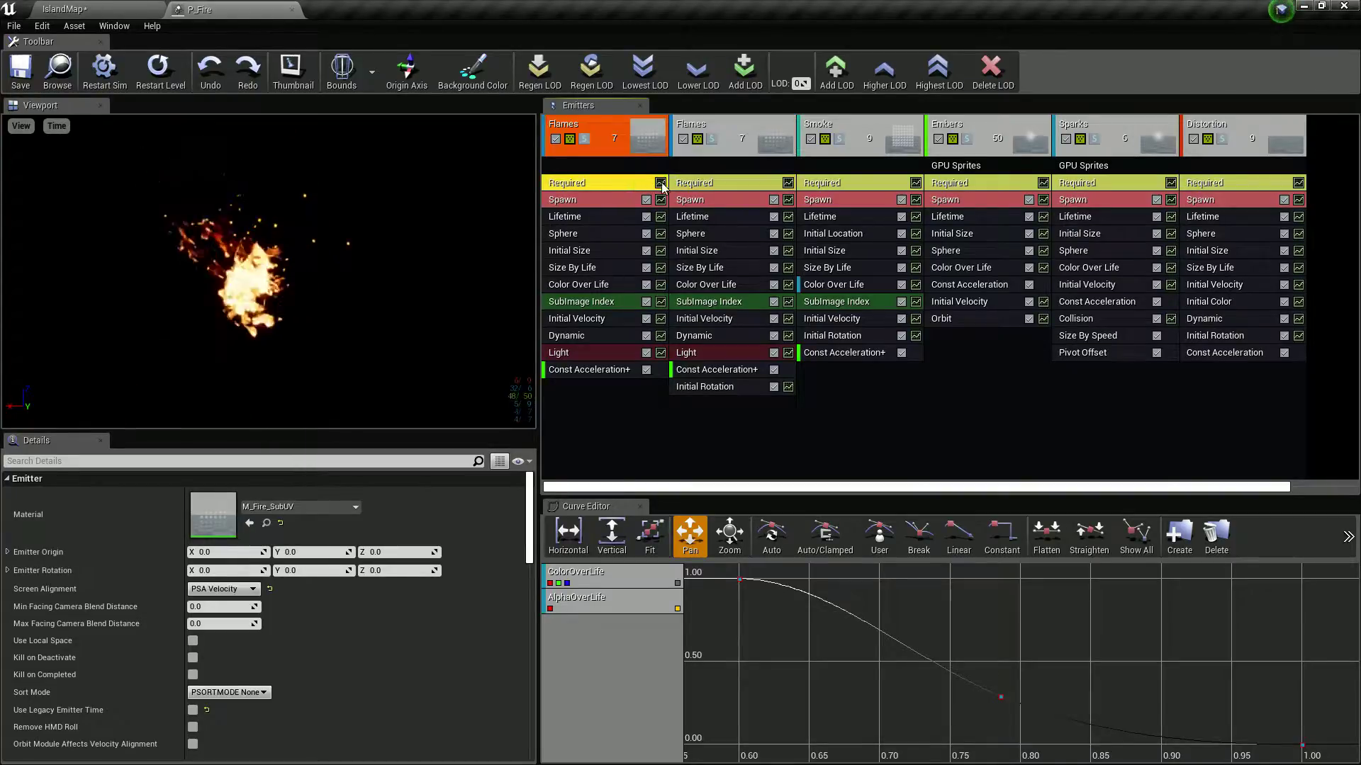
click(700, 183)
click(814, 187)
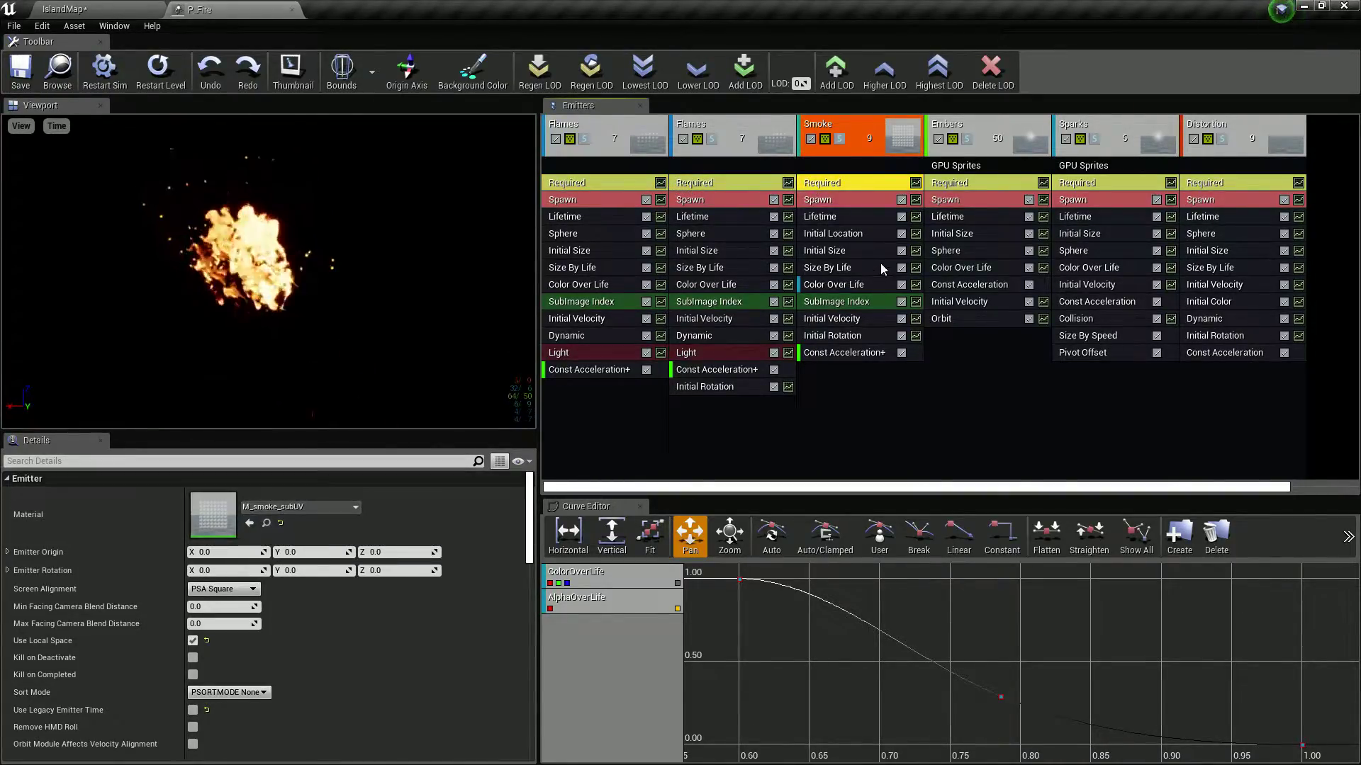
click(958, 185)
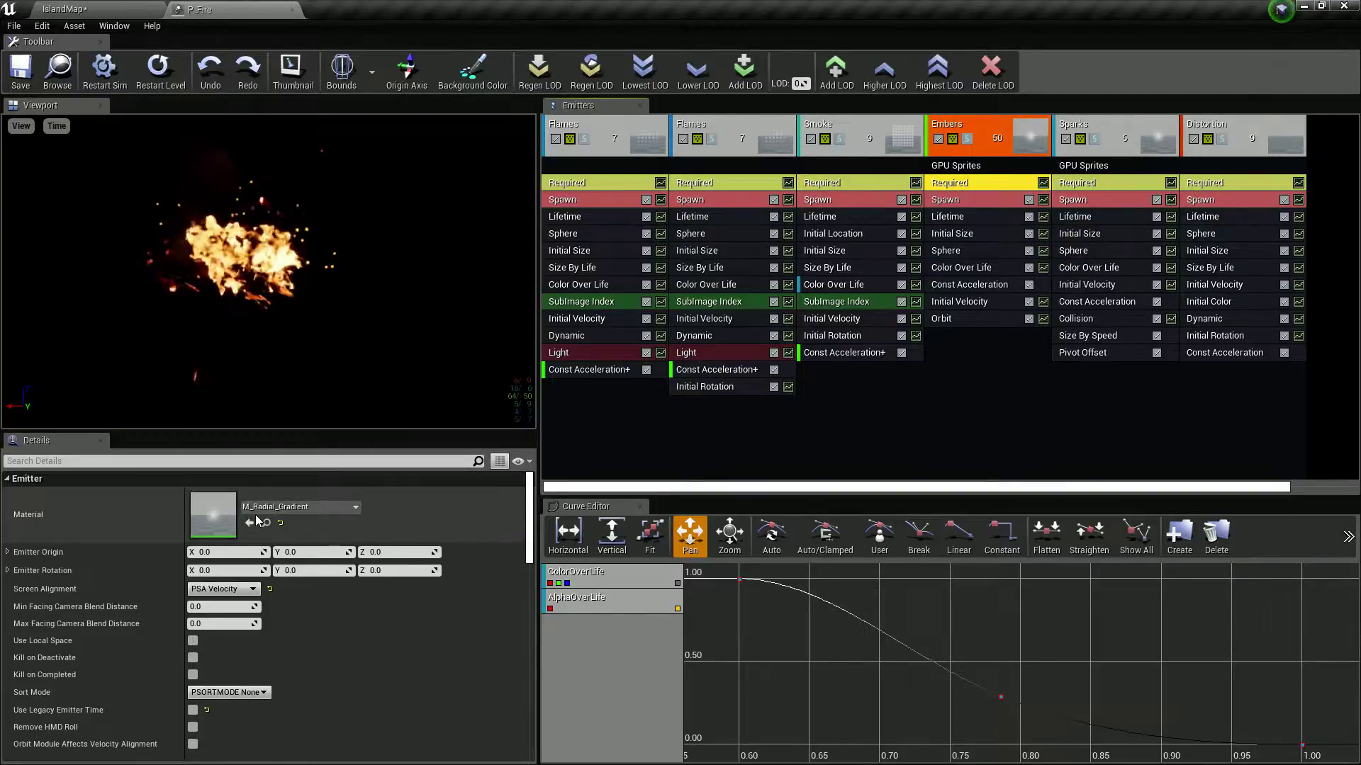
click(1107, 182)
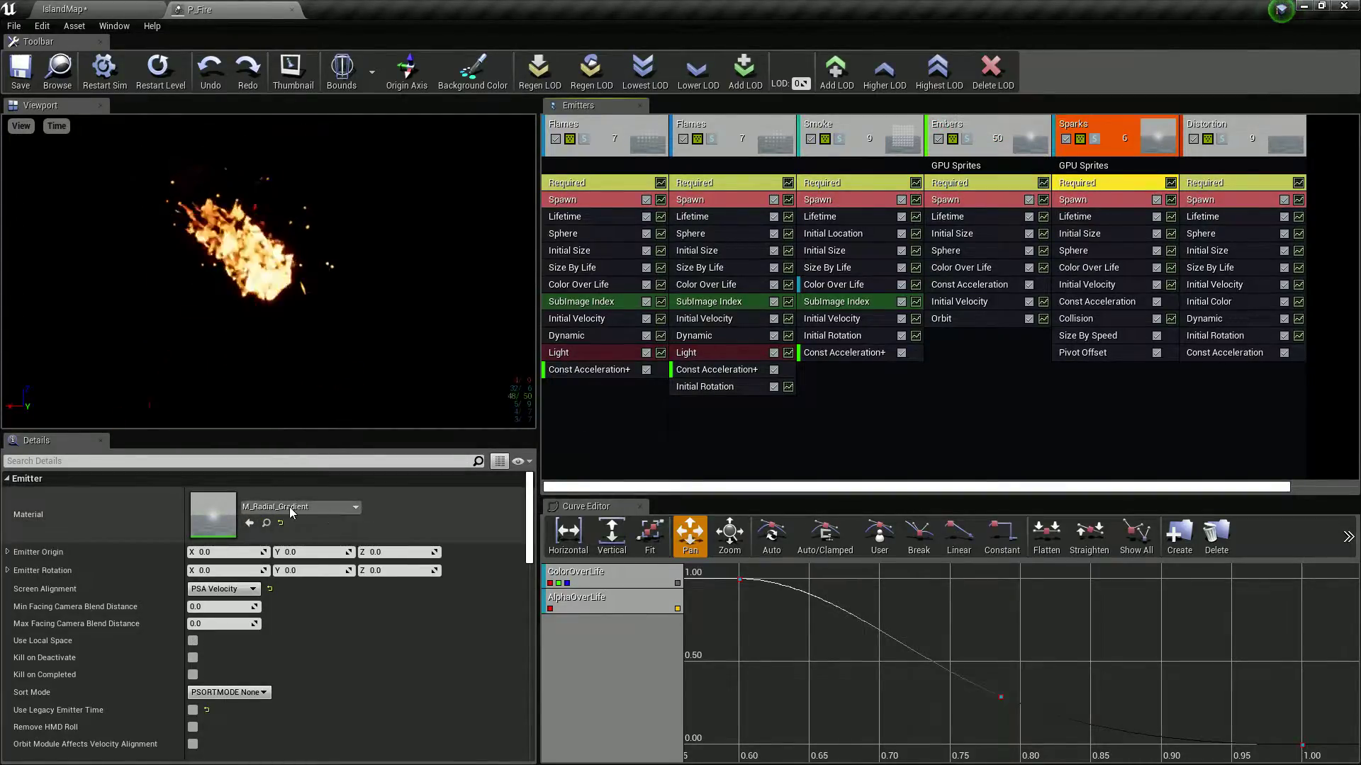
- Locate the Distortion emitter's M_Heat_Distortion material among the project assets and open it for inspection
click(1220, 186)
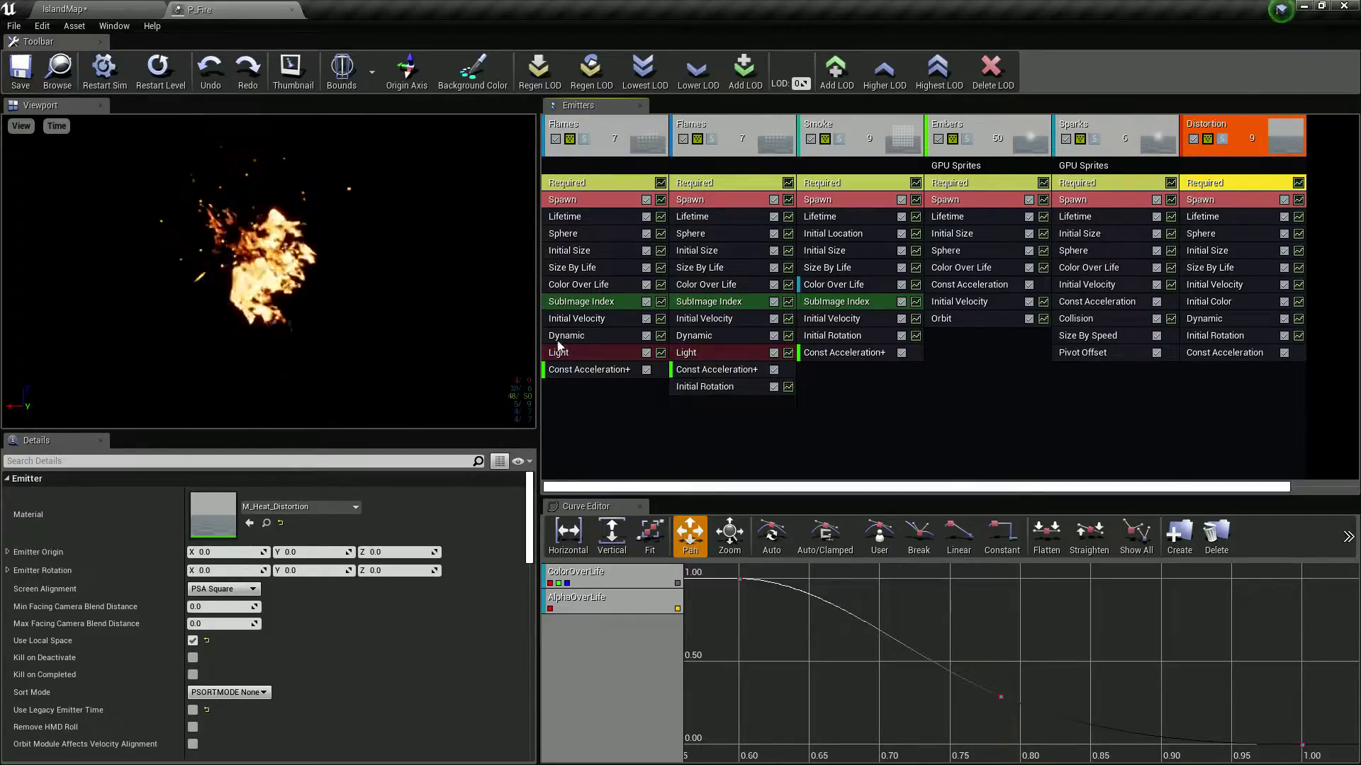
click(265, 523)
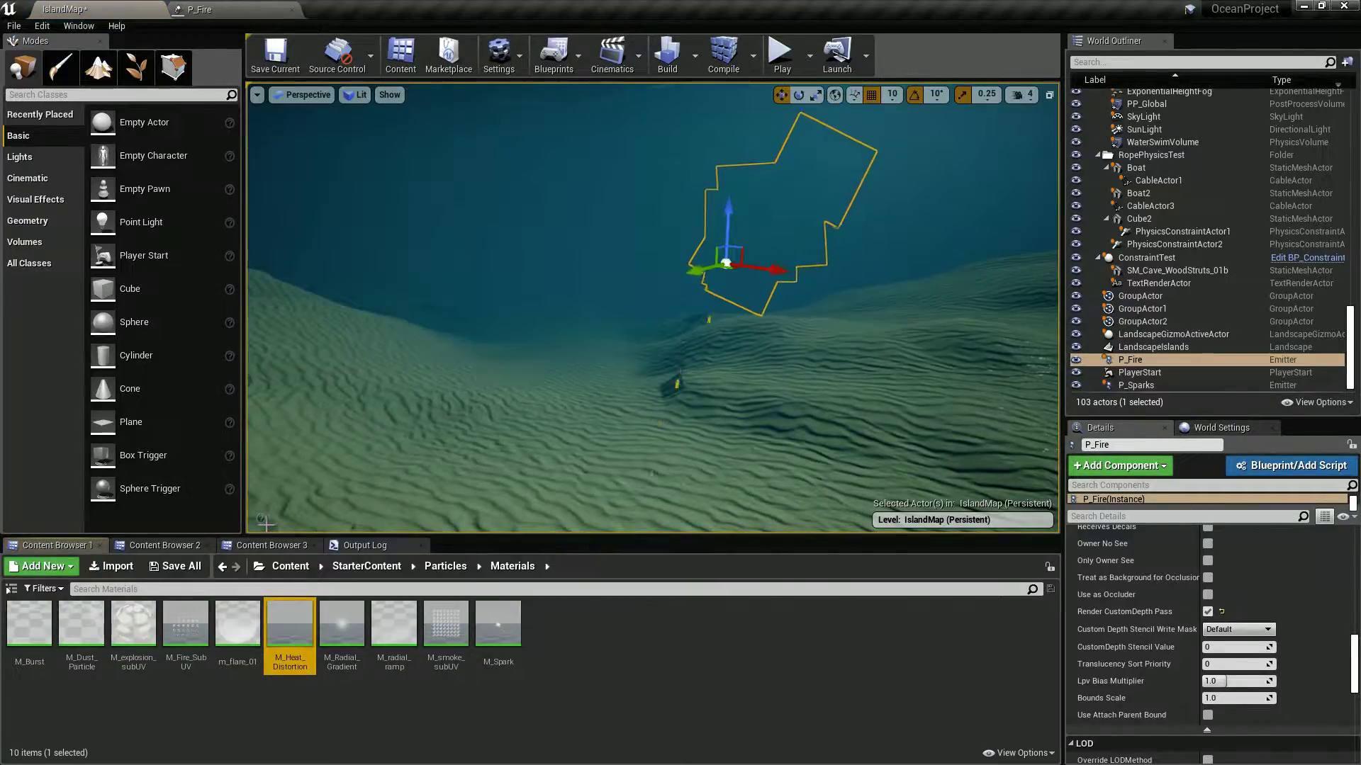
double_click(297, 615)
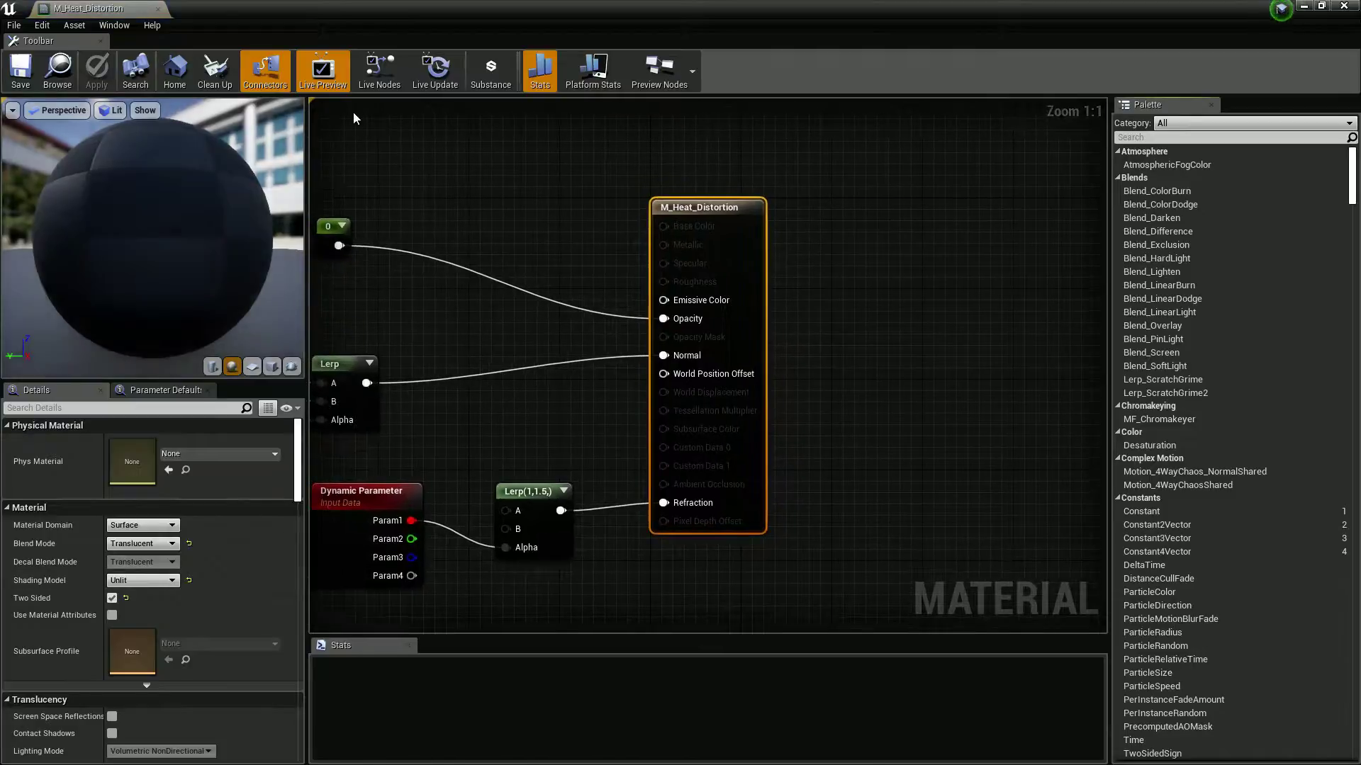
- Dock the M_Heat_Distortion editor with the main window and open the Sparks emitter's M_Radial_Gradient material from the project assets
drag(85, 14, 357, 11)
click(122, 15)
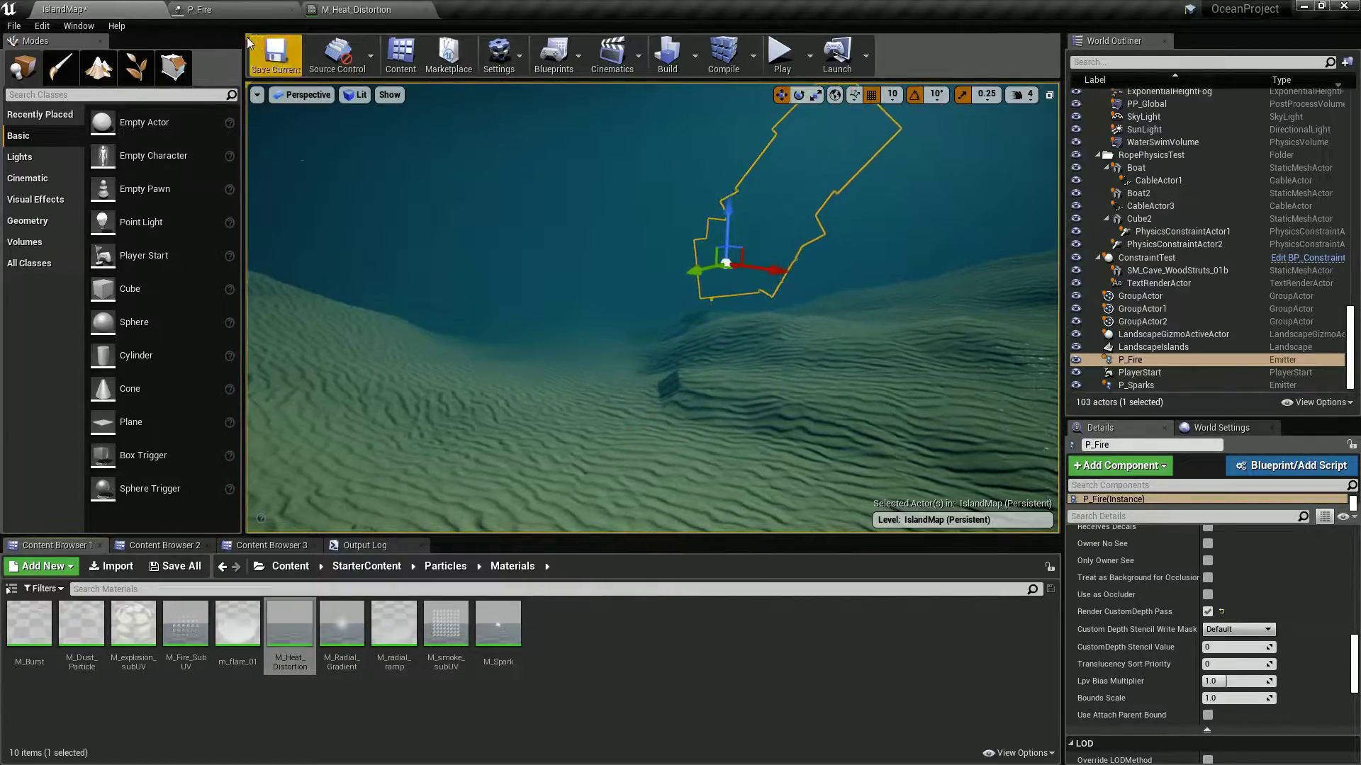
click(226, 10)
click(1096, 183)
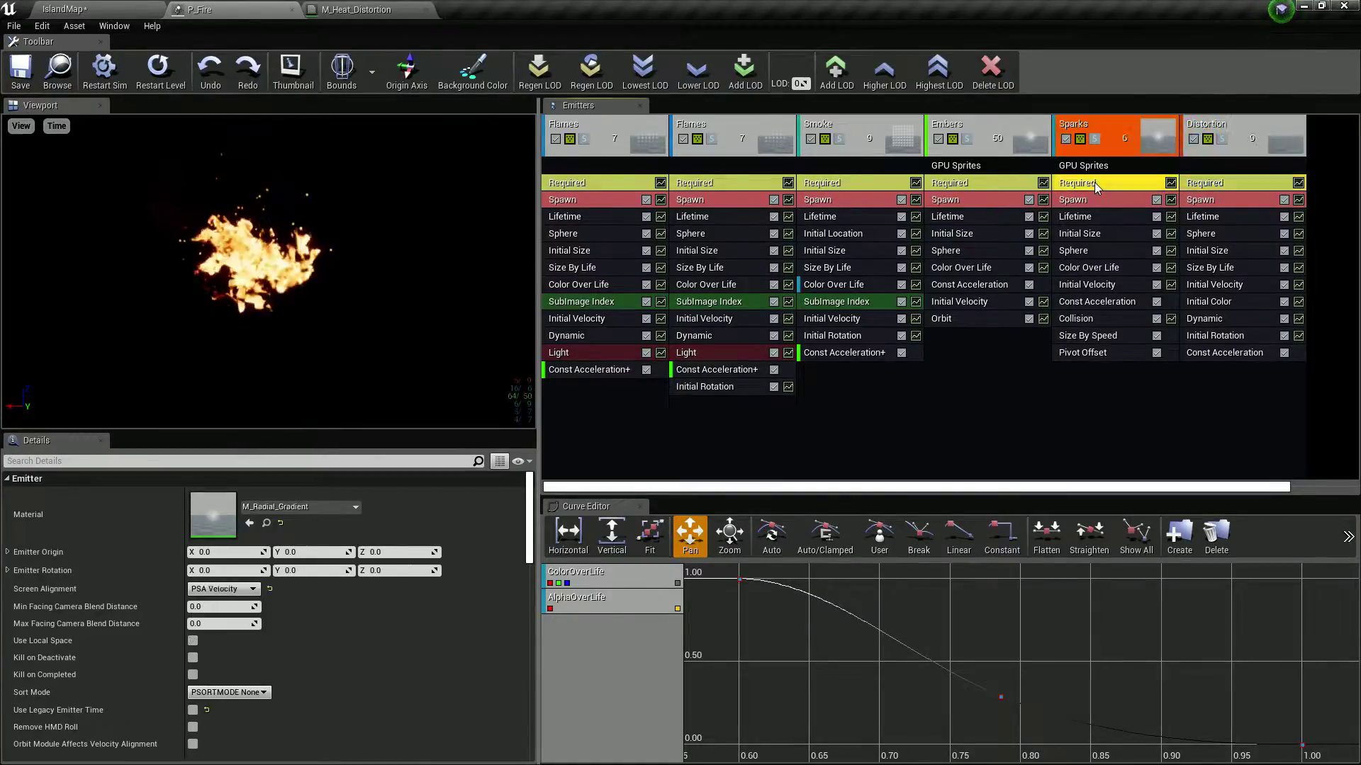
click(268, 524)
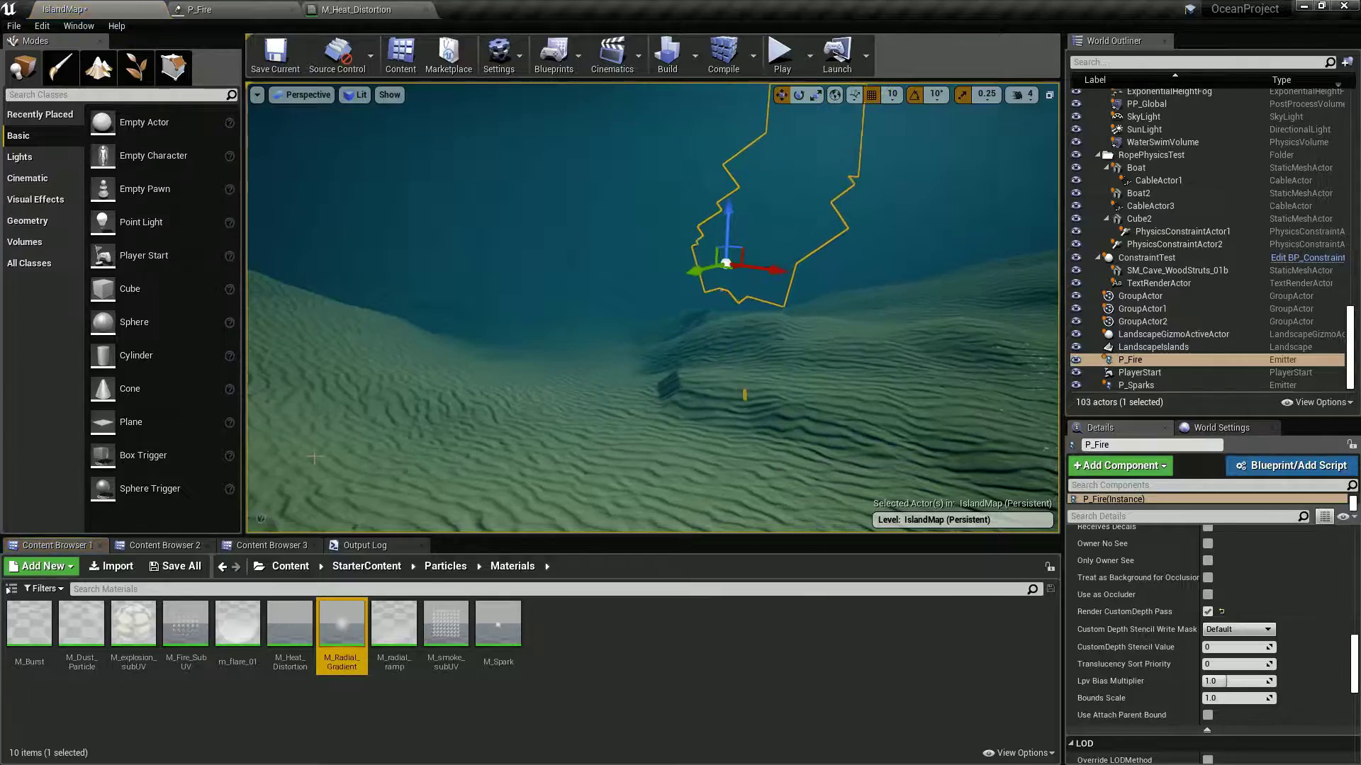
double_click(339, 642)
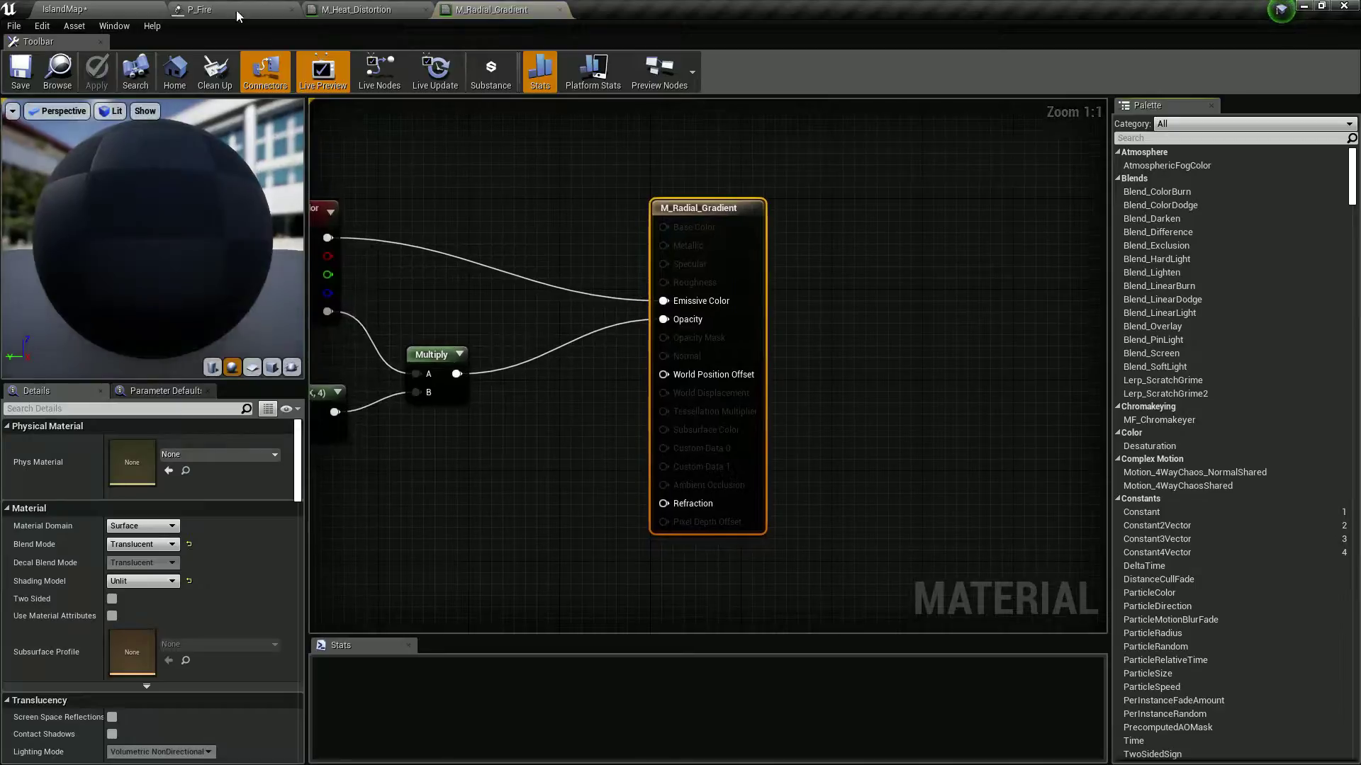
- Check the Embers emitter's Required module, and locate and open the Smoke emitter's M_smoke_subUV material
click(71, 9)
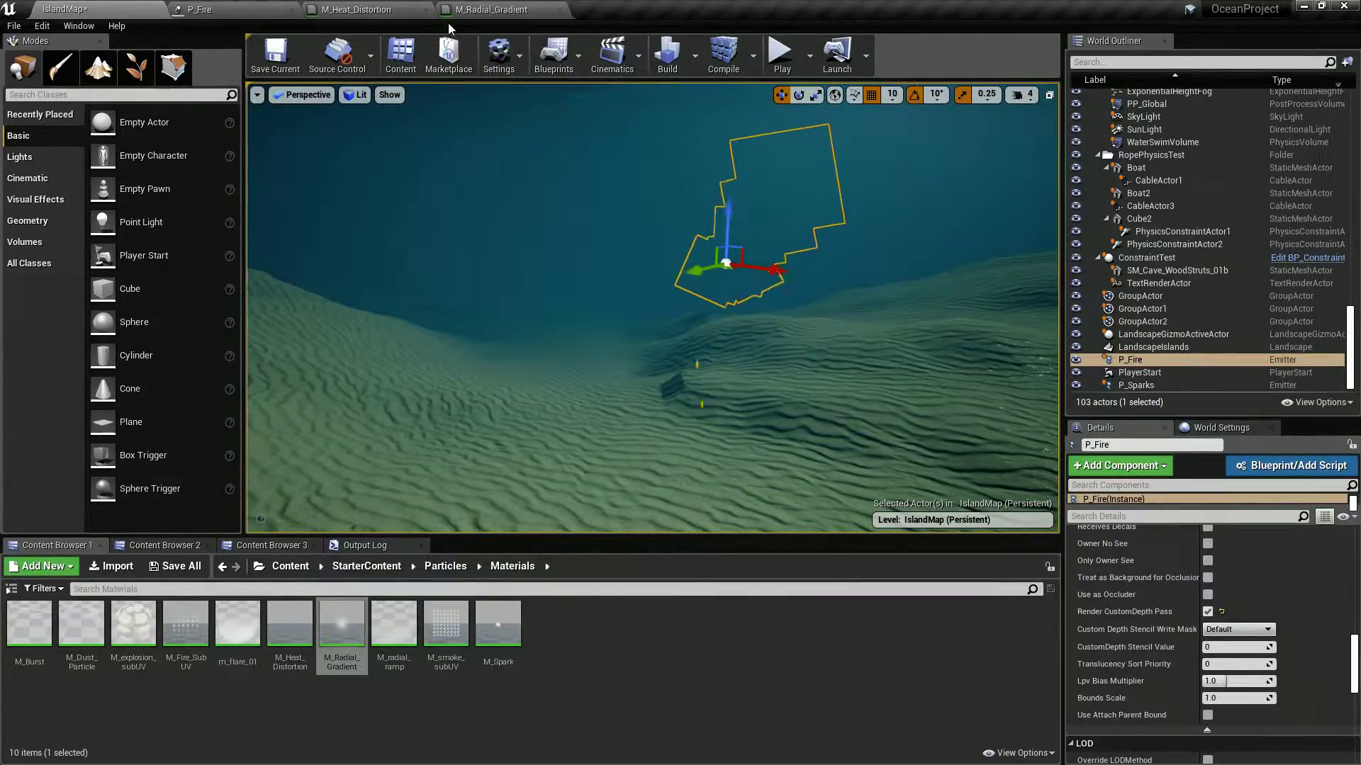
click(234, 9)
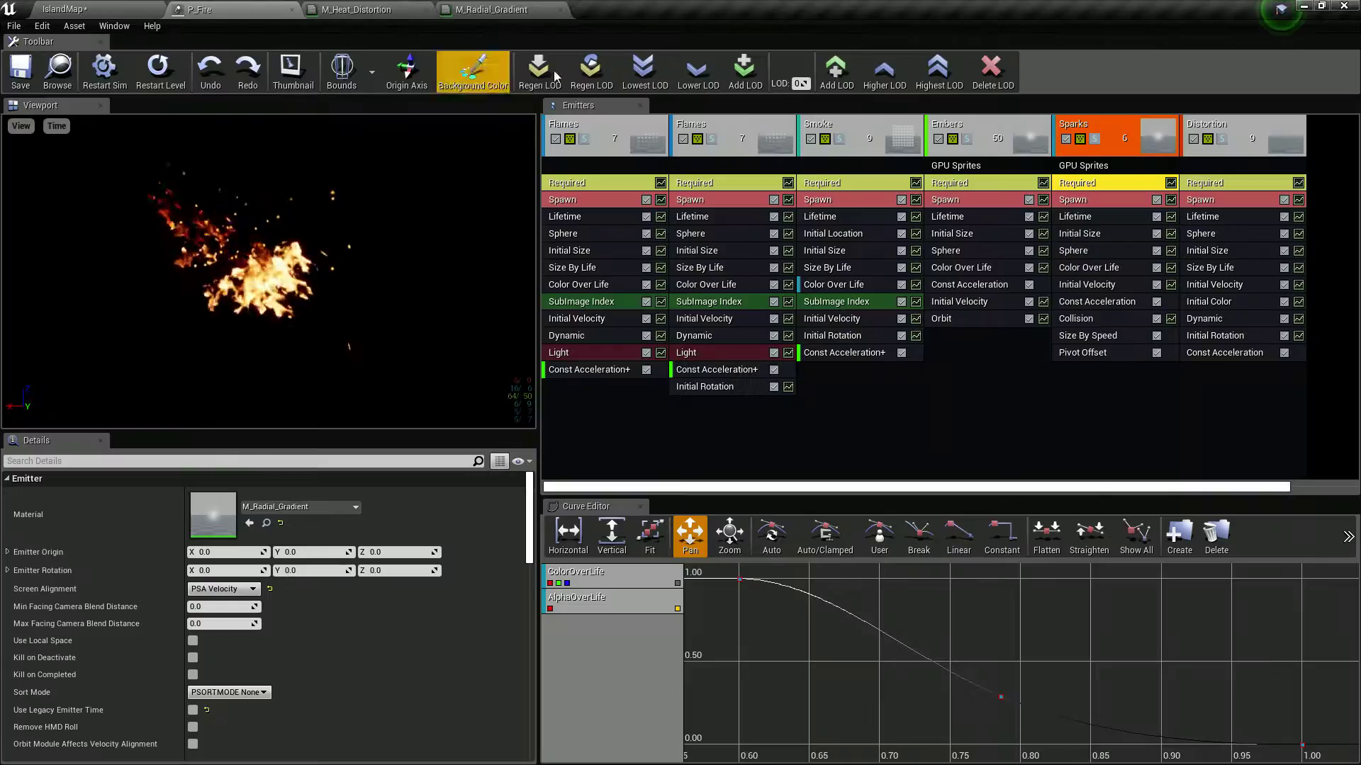
click(965, 185)
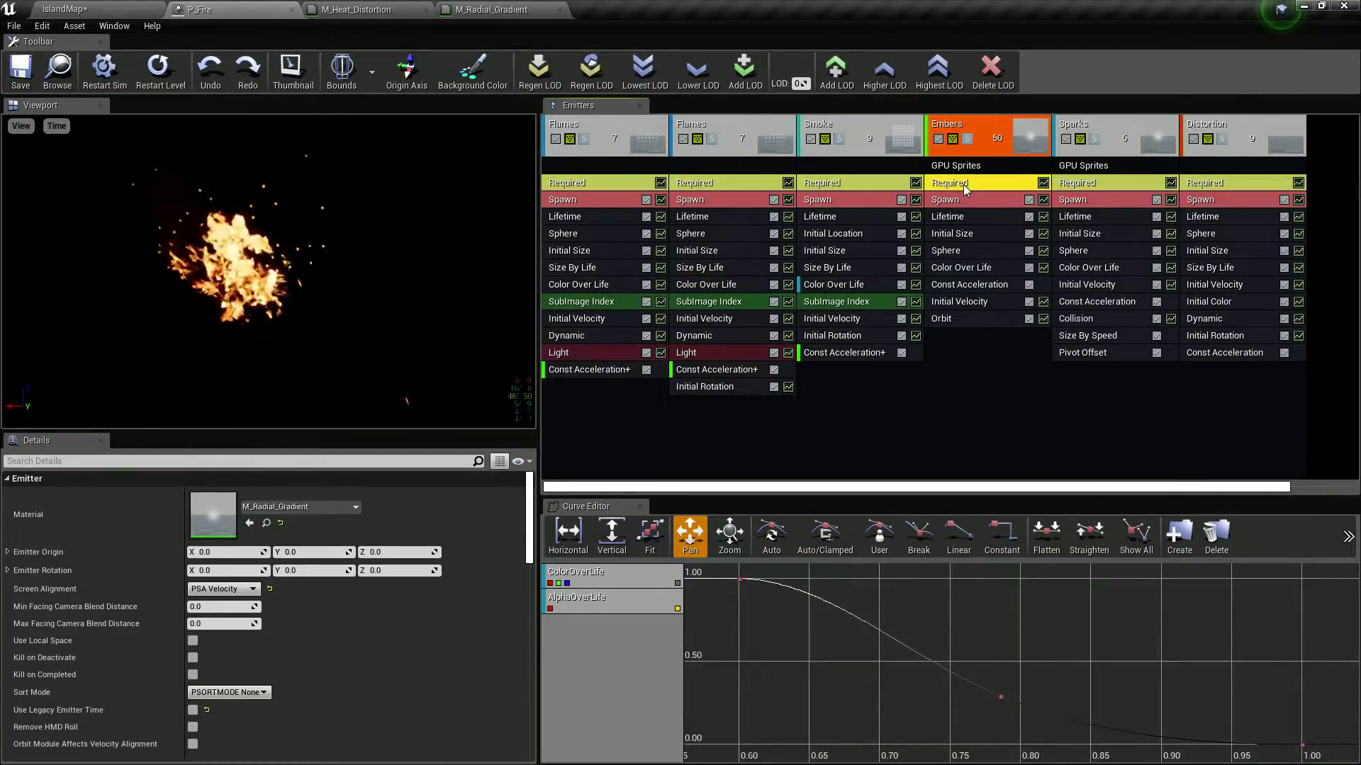
click(862, 183)
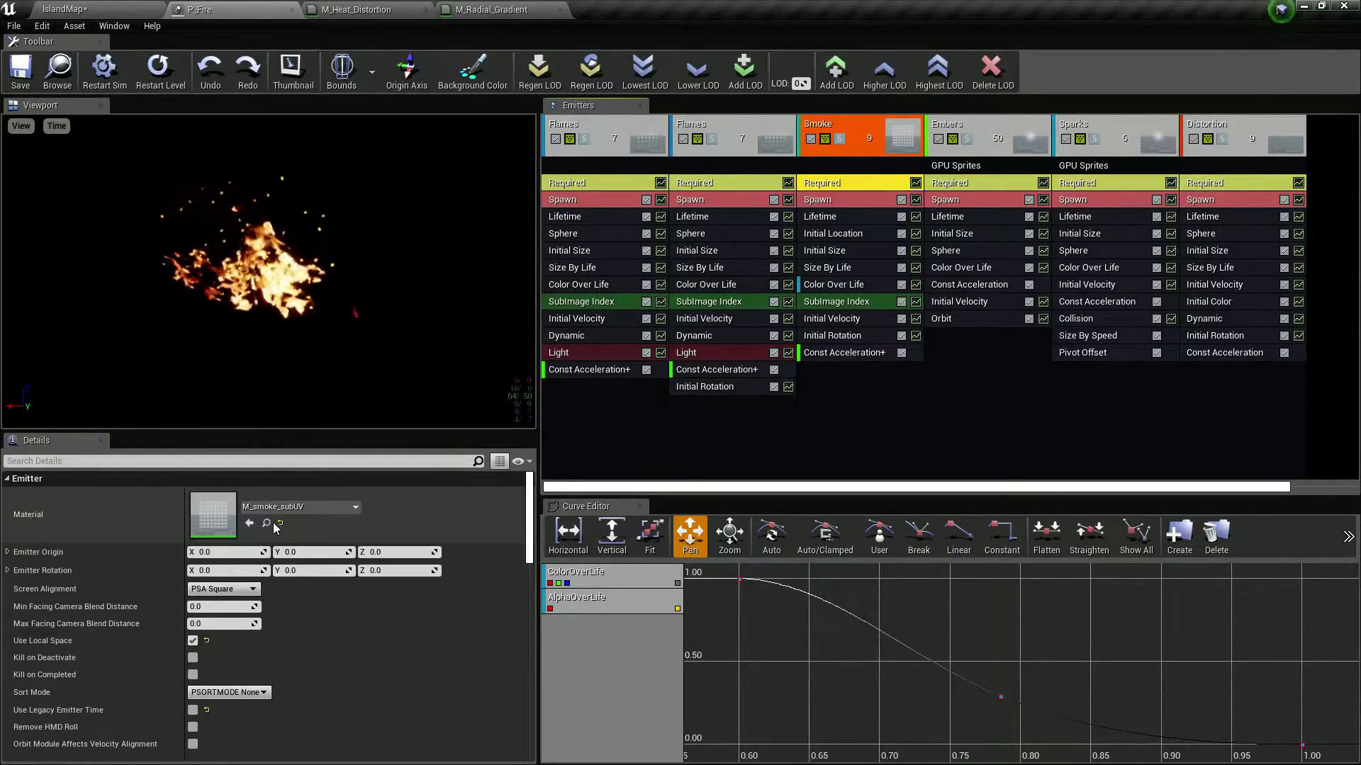
click(267, 524)
double_click(453, 630)
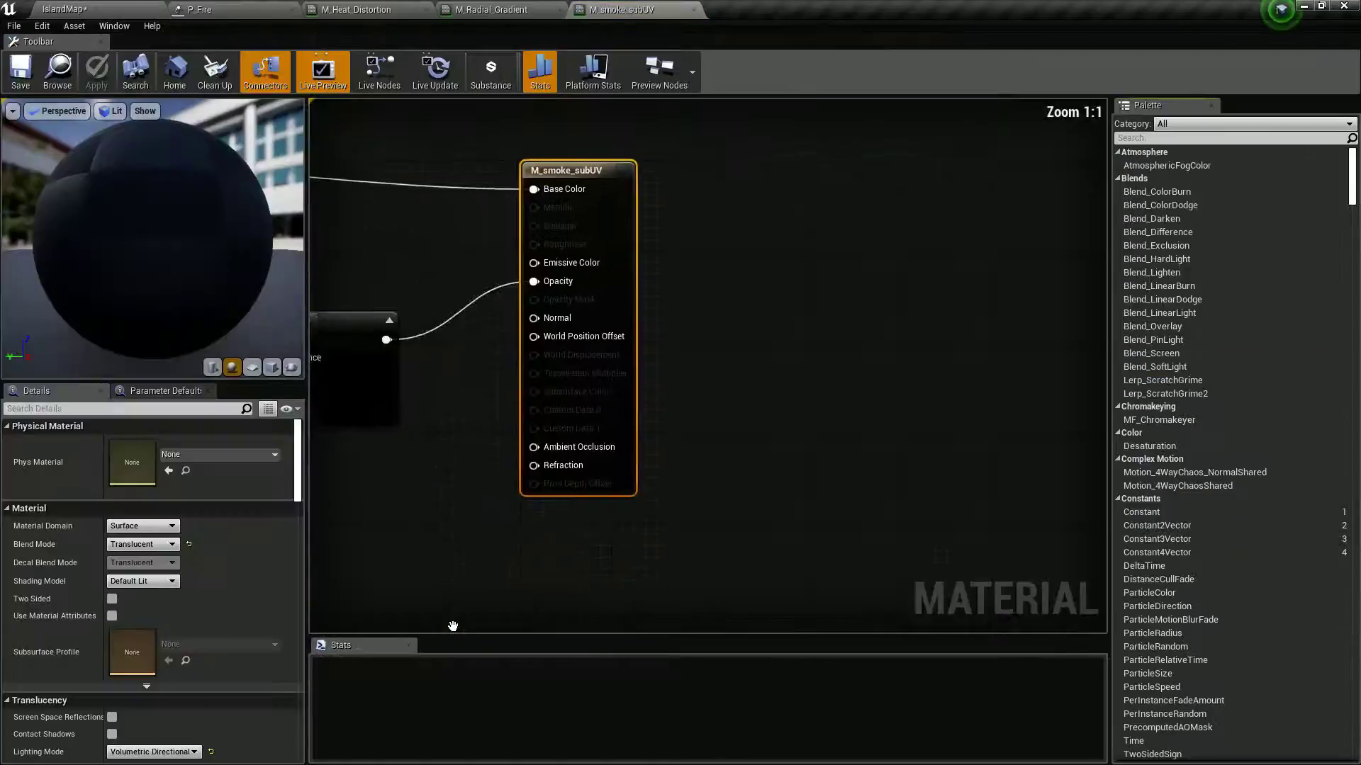
- Locate and open the second Flames emitter's M_Fire_SubUV material, and place the M_smoke_subUV editor after it
click(126, 11)
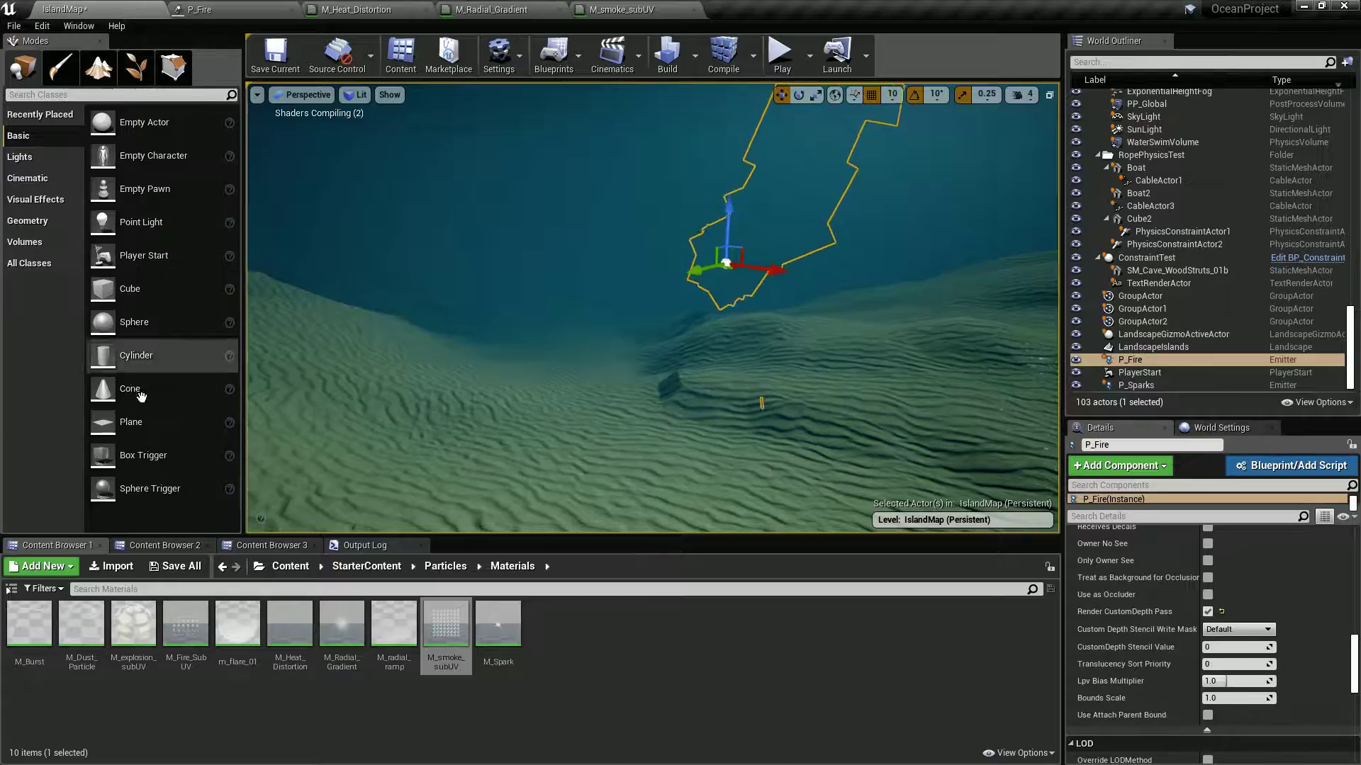
click(222, 11)
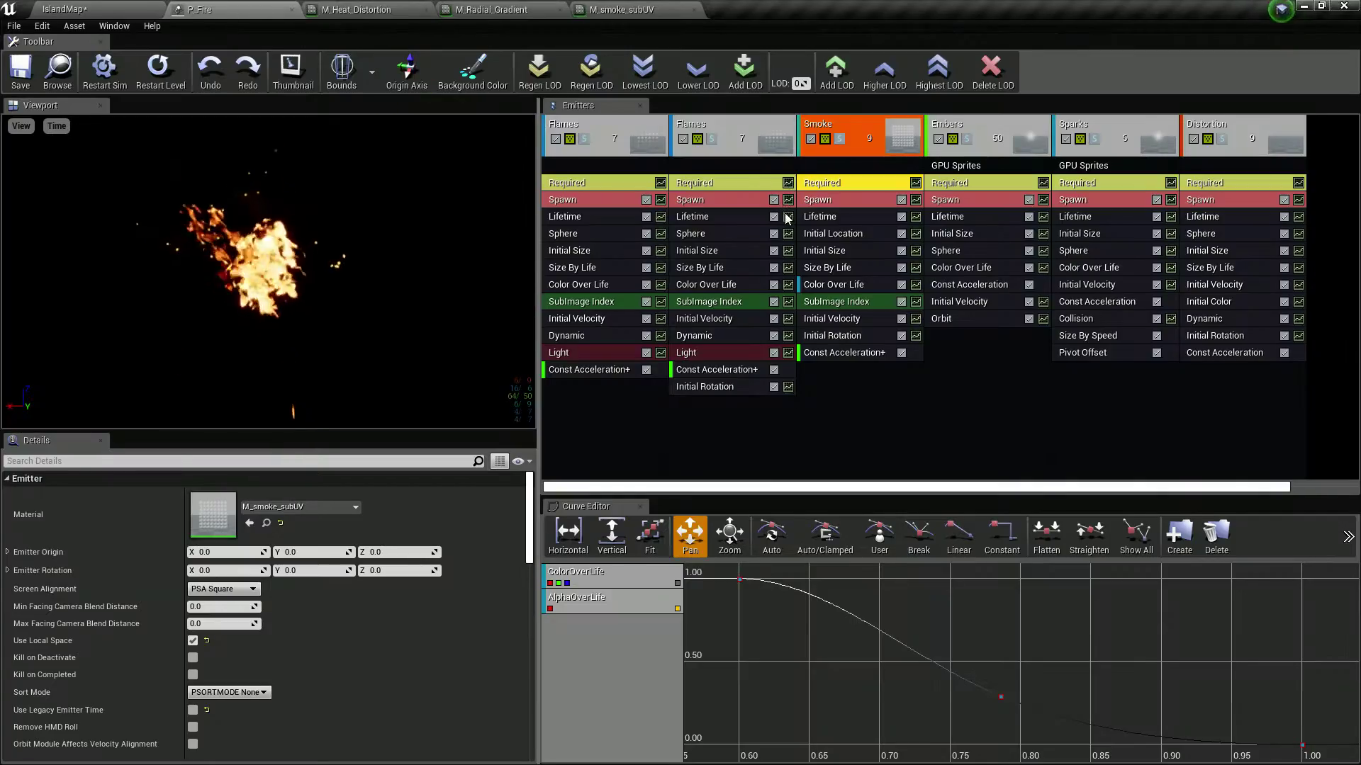
click(737, 180)
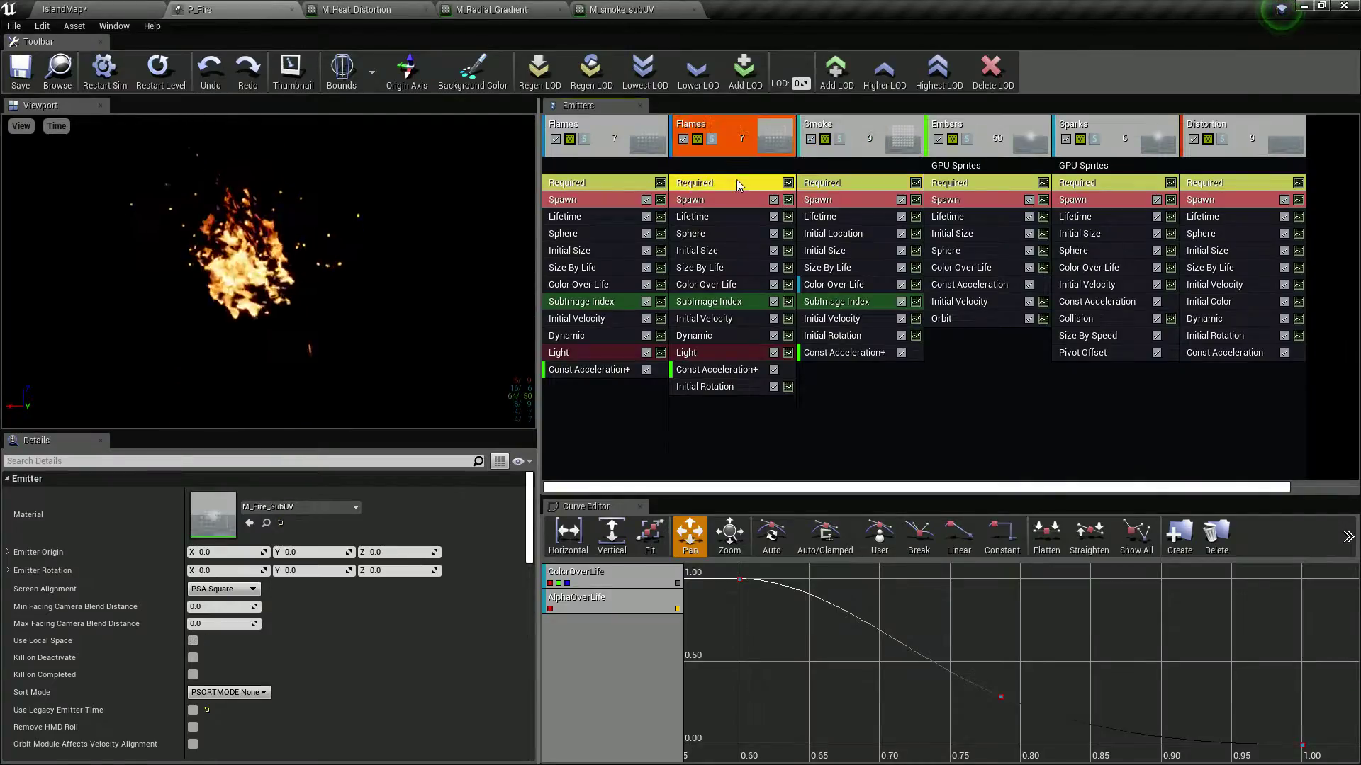
click(266, 524)
double_click(181, 631)
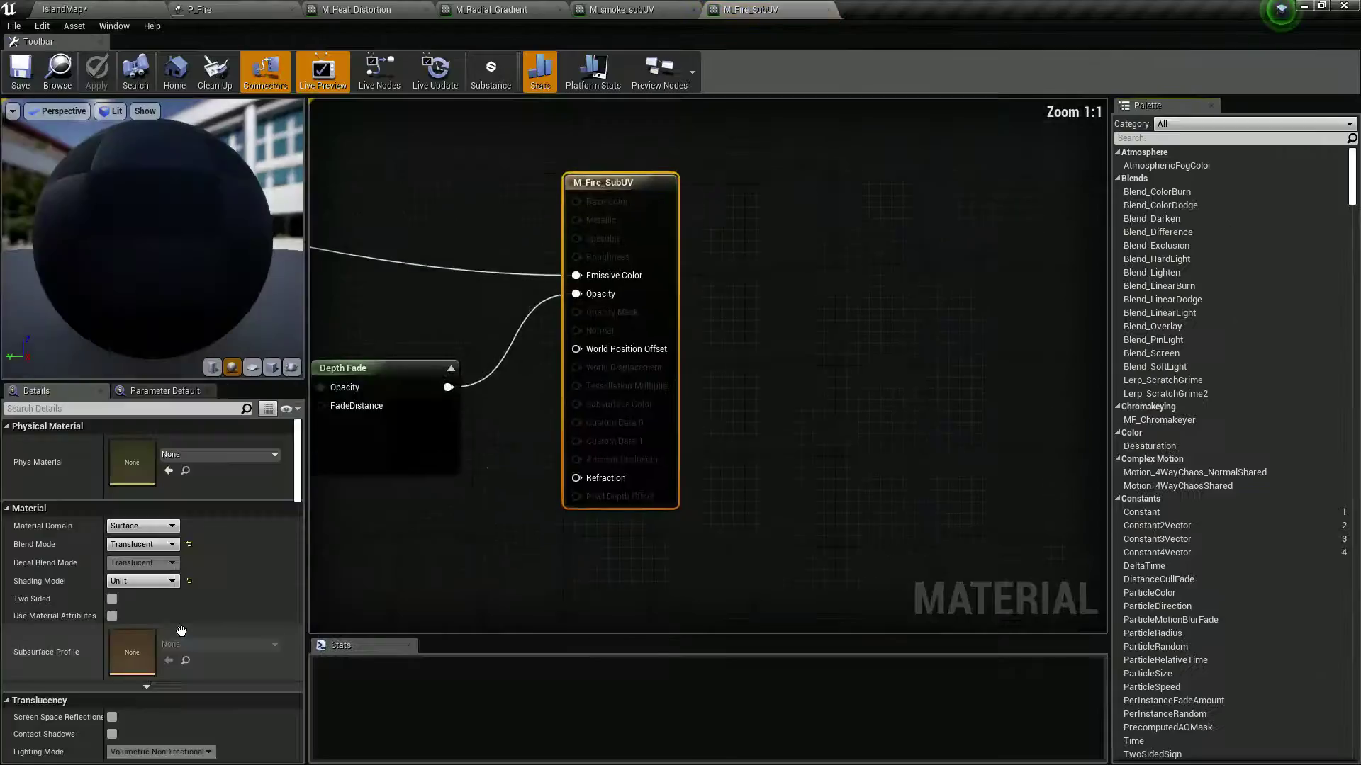
click(627, 10)
drag(628, 10, 829, 10)
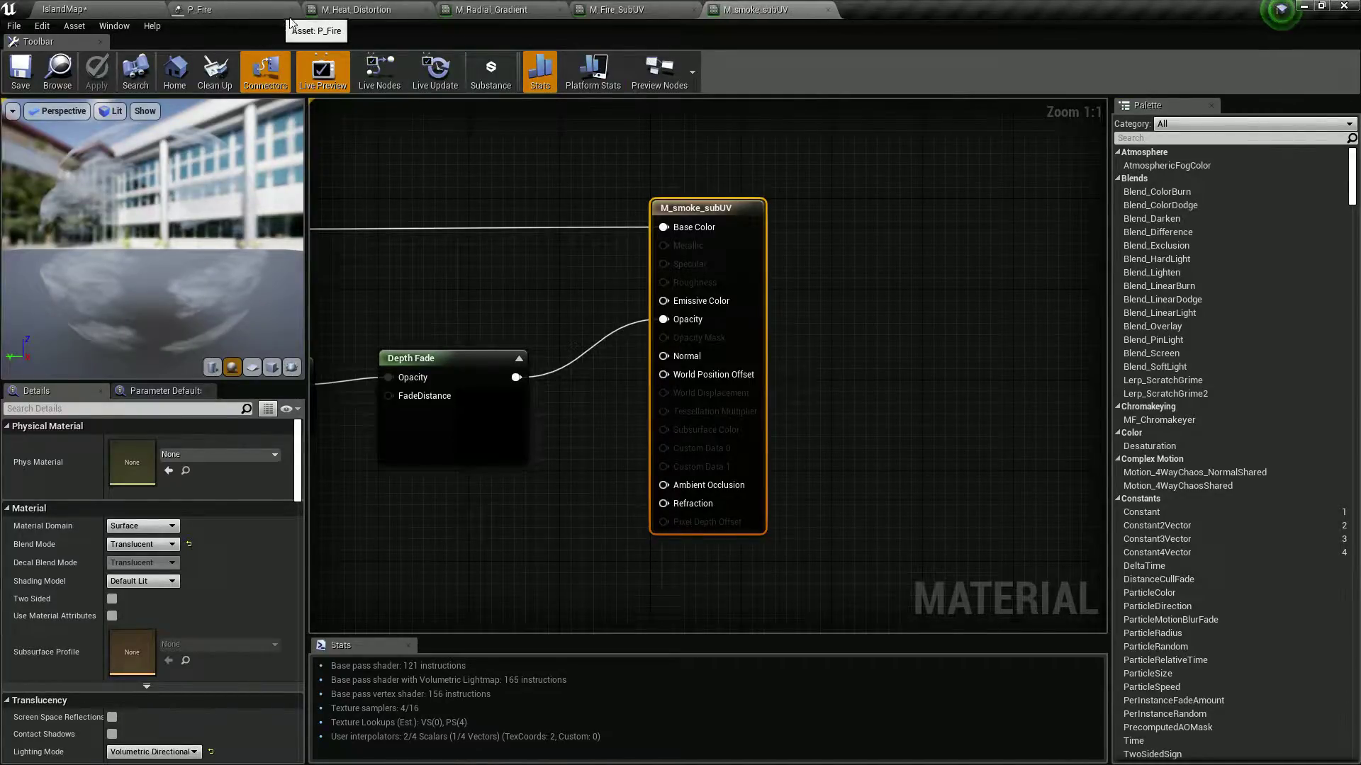
right_drag(396, 143, 518, 141)
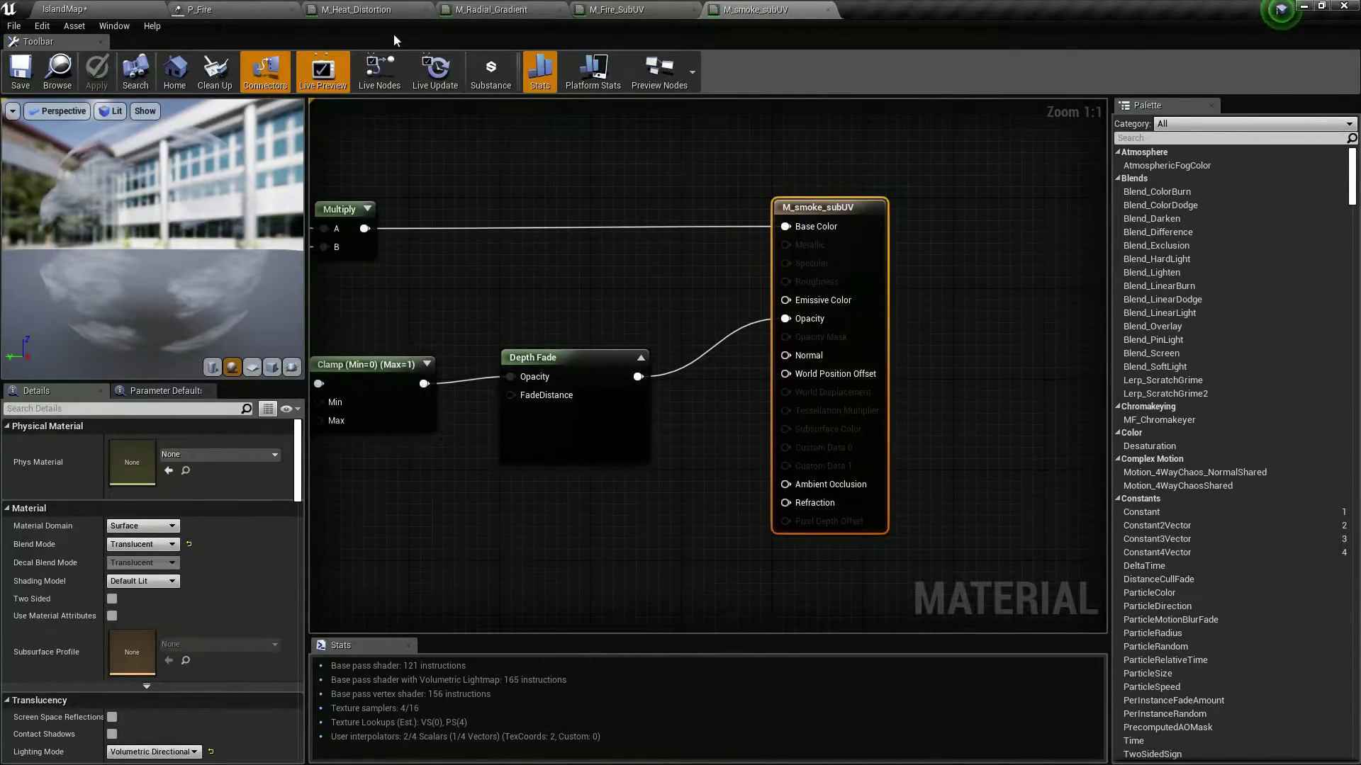
- Enable Allow Custom Depth Writes in the M_Heat_Distortion material's Translucency settings and save the material
click(360, 10)
right_drag(436, 266, 551, 197)
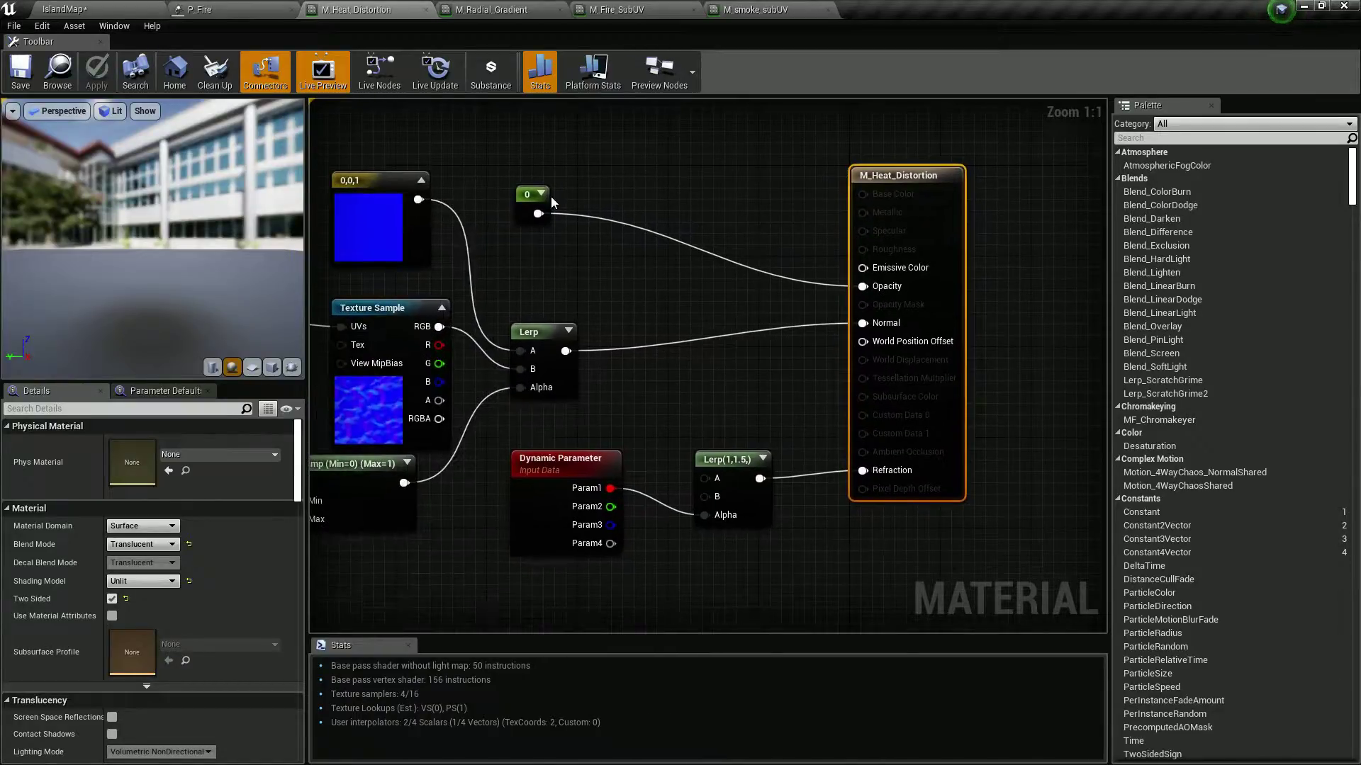
scroll(487, 326, down, 3)
right_drag(492, 363, 683, 358)
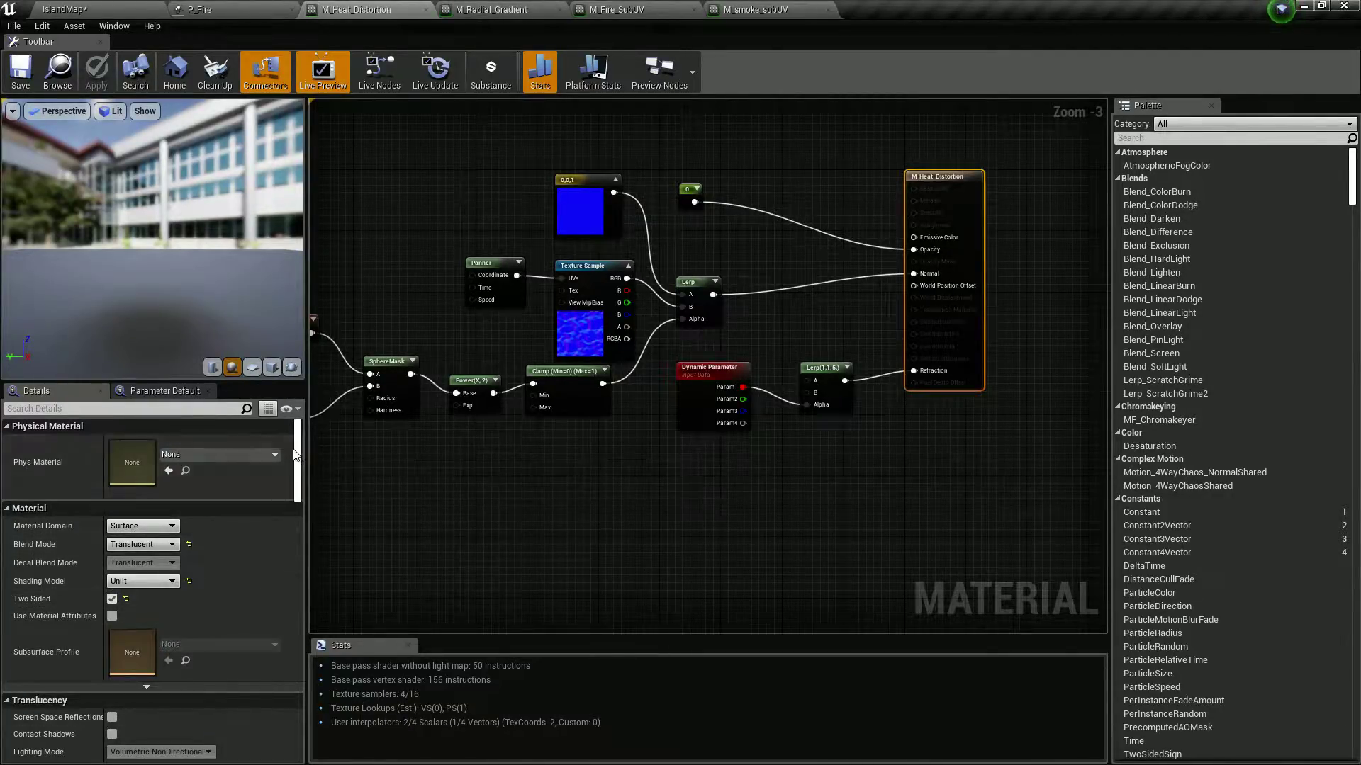
scroll(296, 456, down, 5)
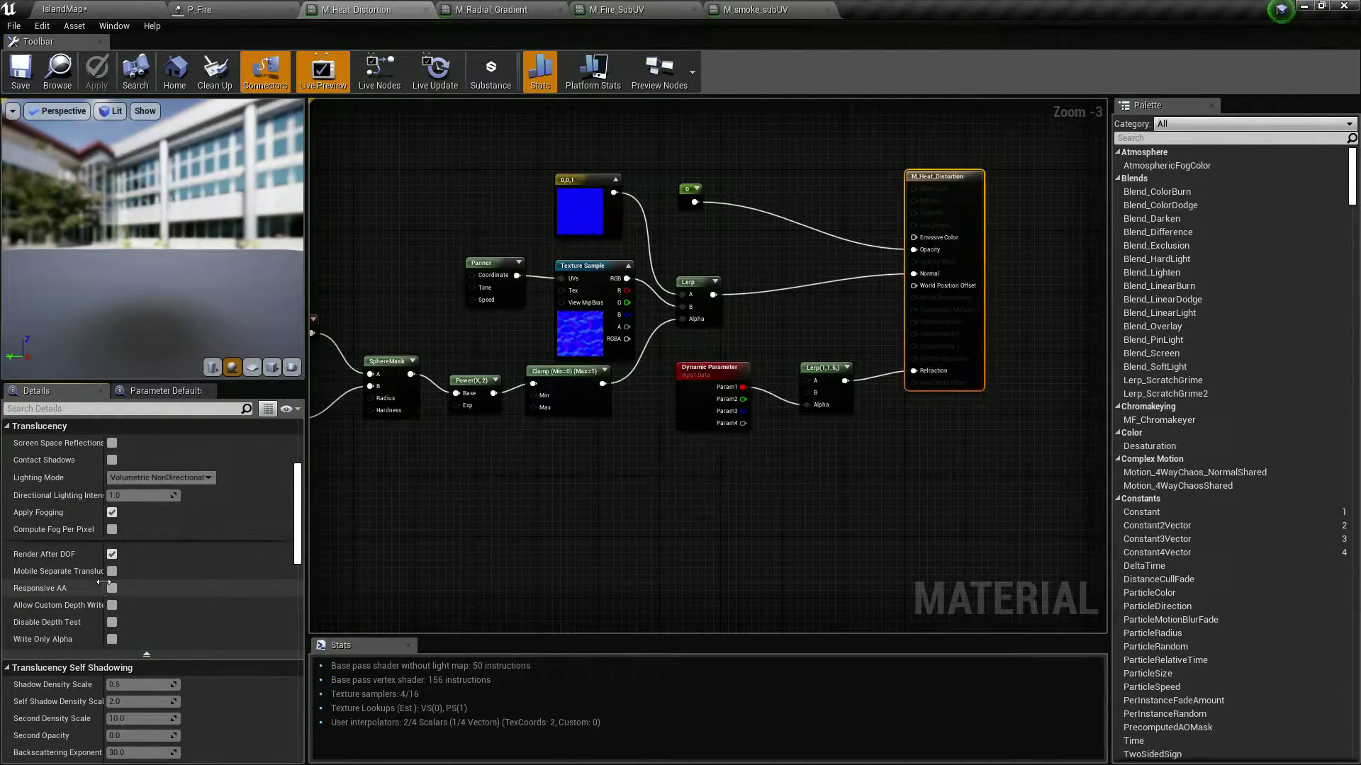
drag(104, 582, 136, 582)
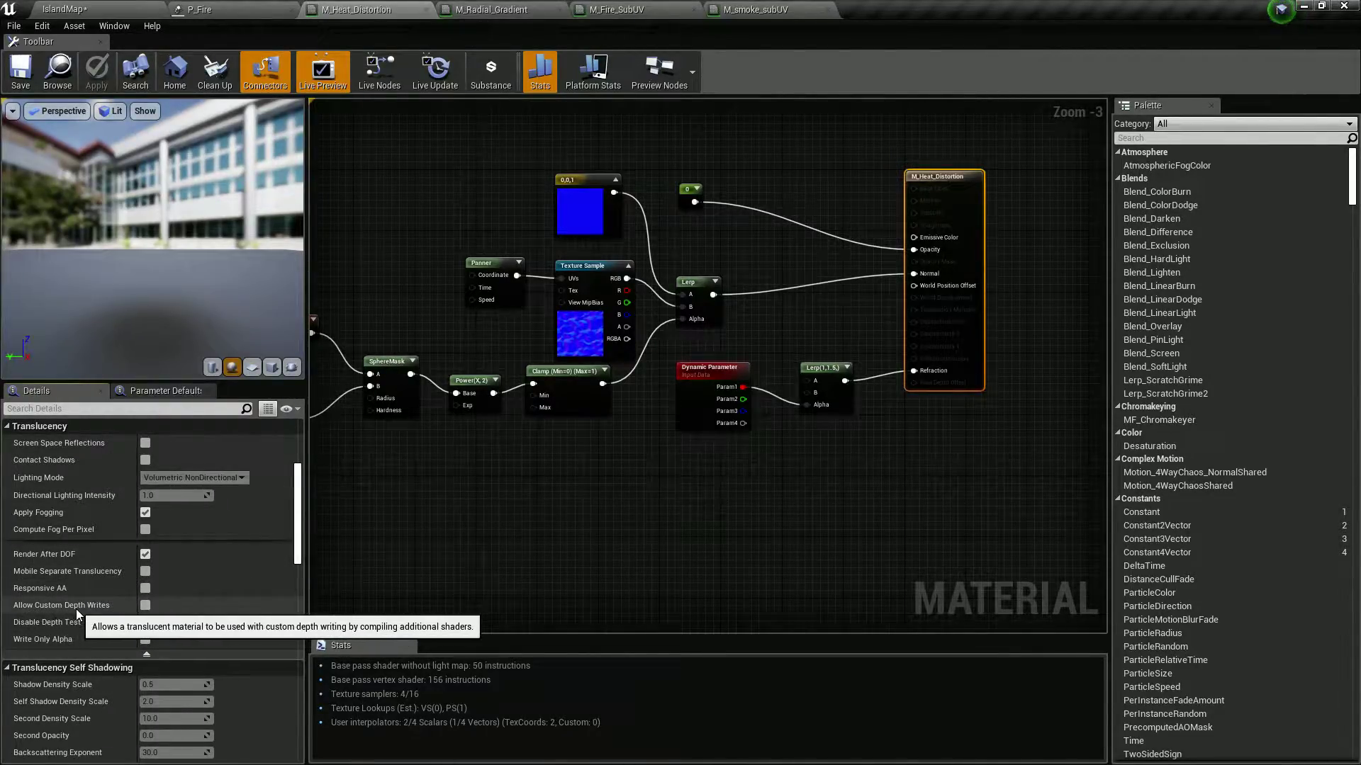
click(130, 8)
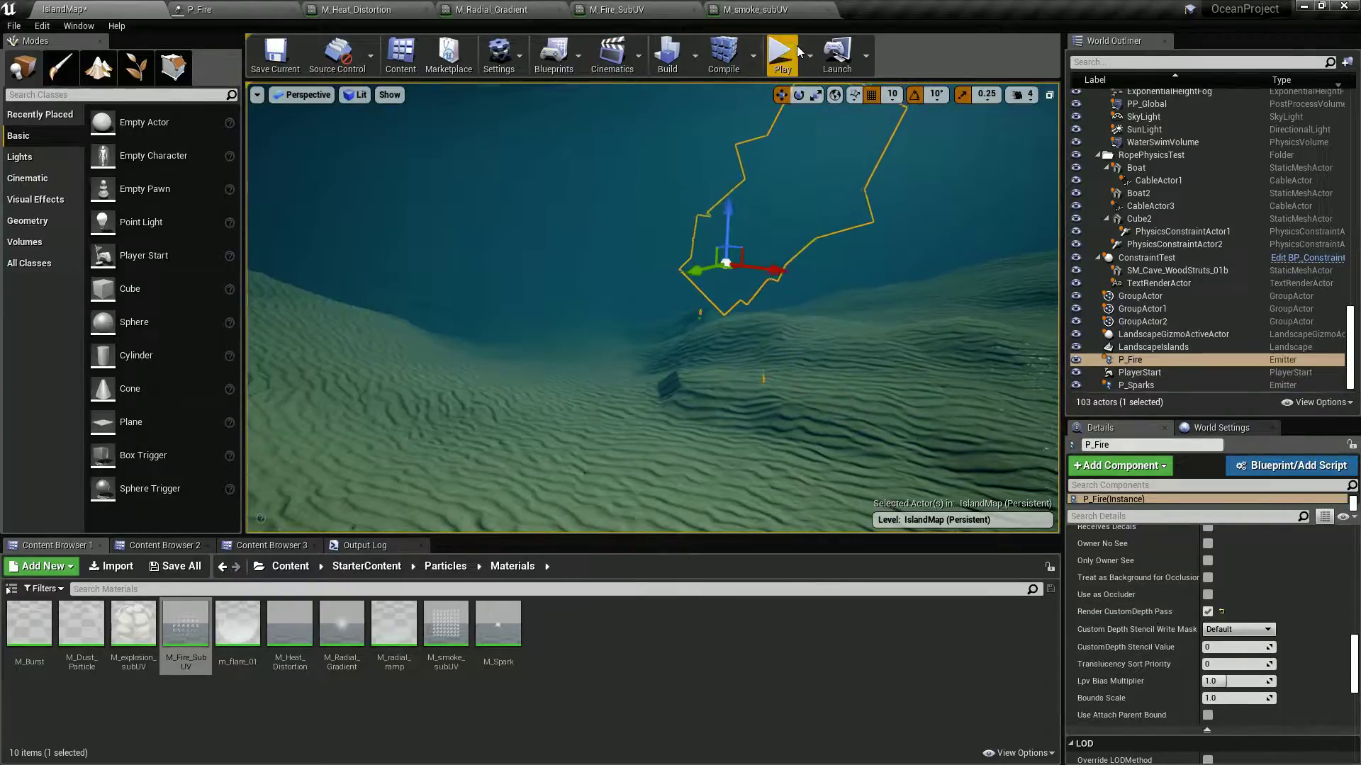
click(362, 9)
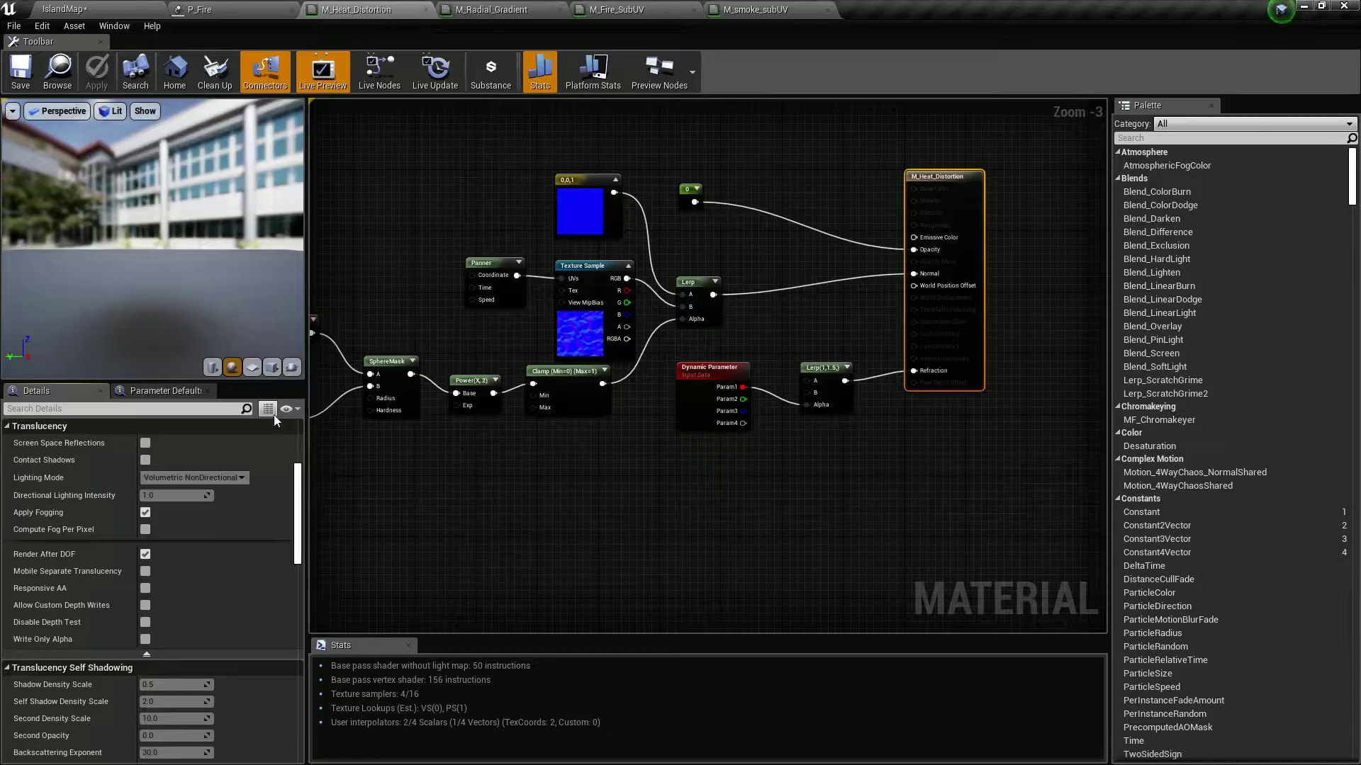
click(145, 605)
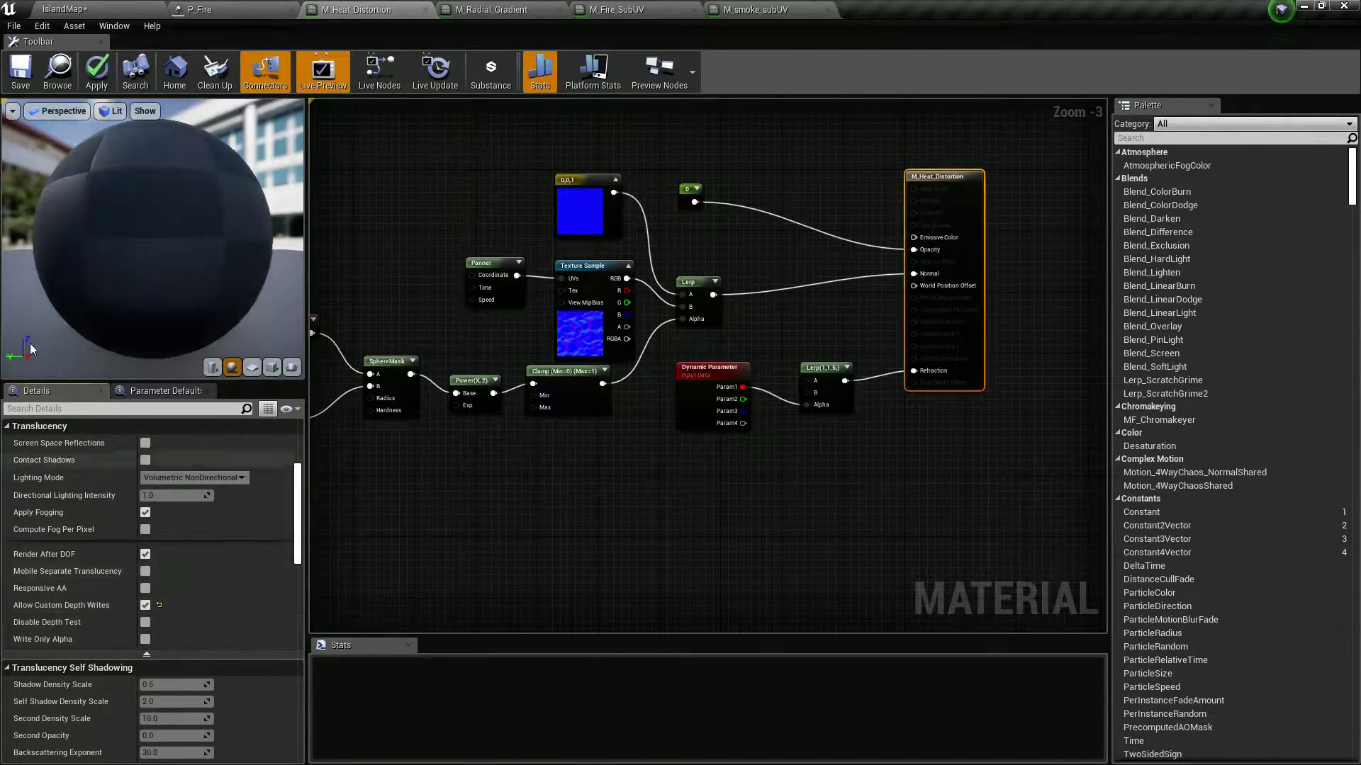
click(26, 81)
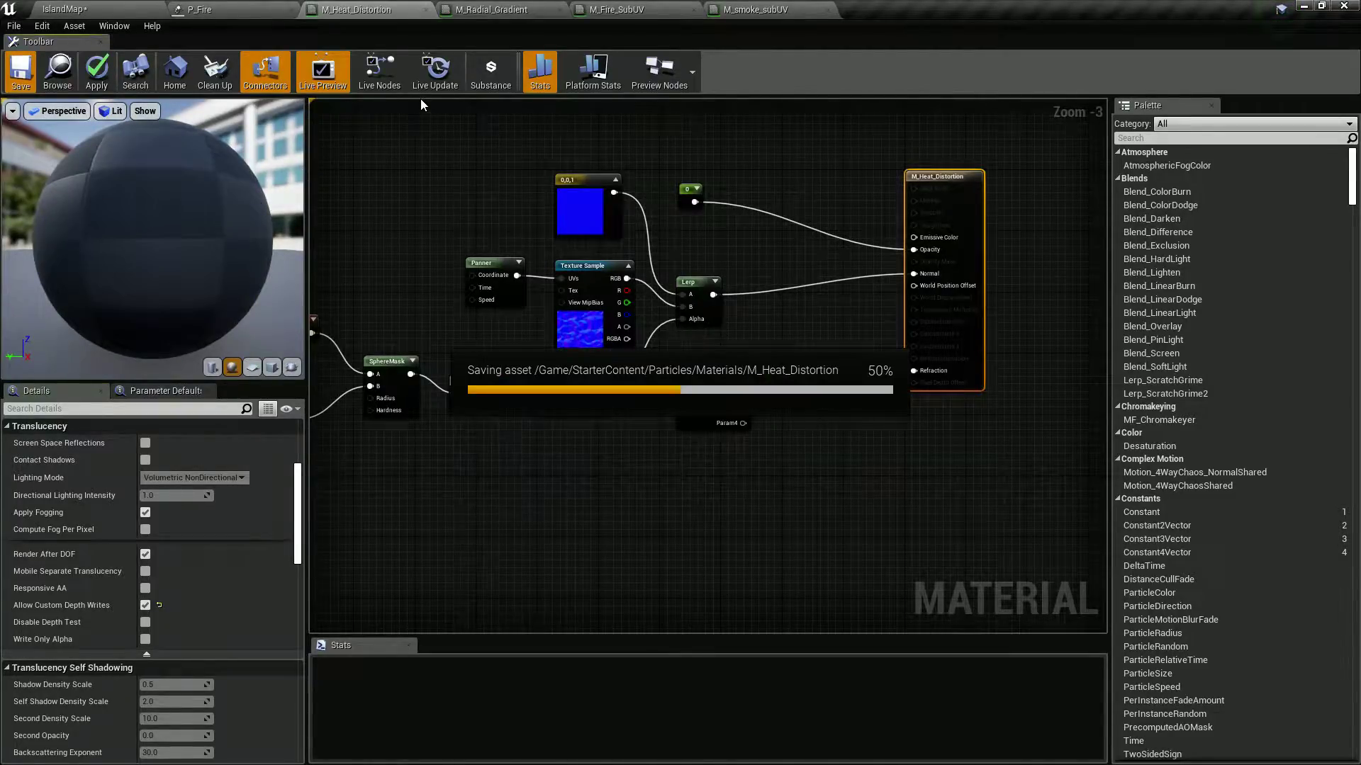
- Enable Allow Custom Depth Writes in the M_Radial_Gradient material and save it
click(468, 9)
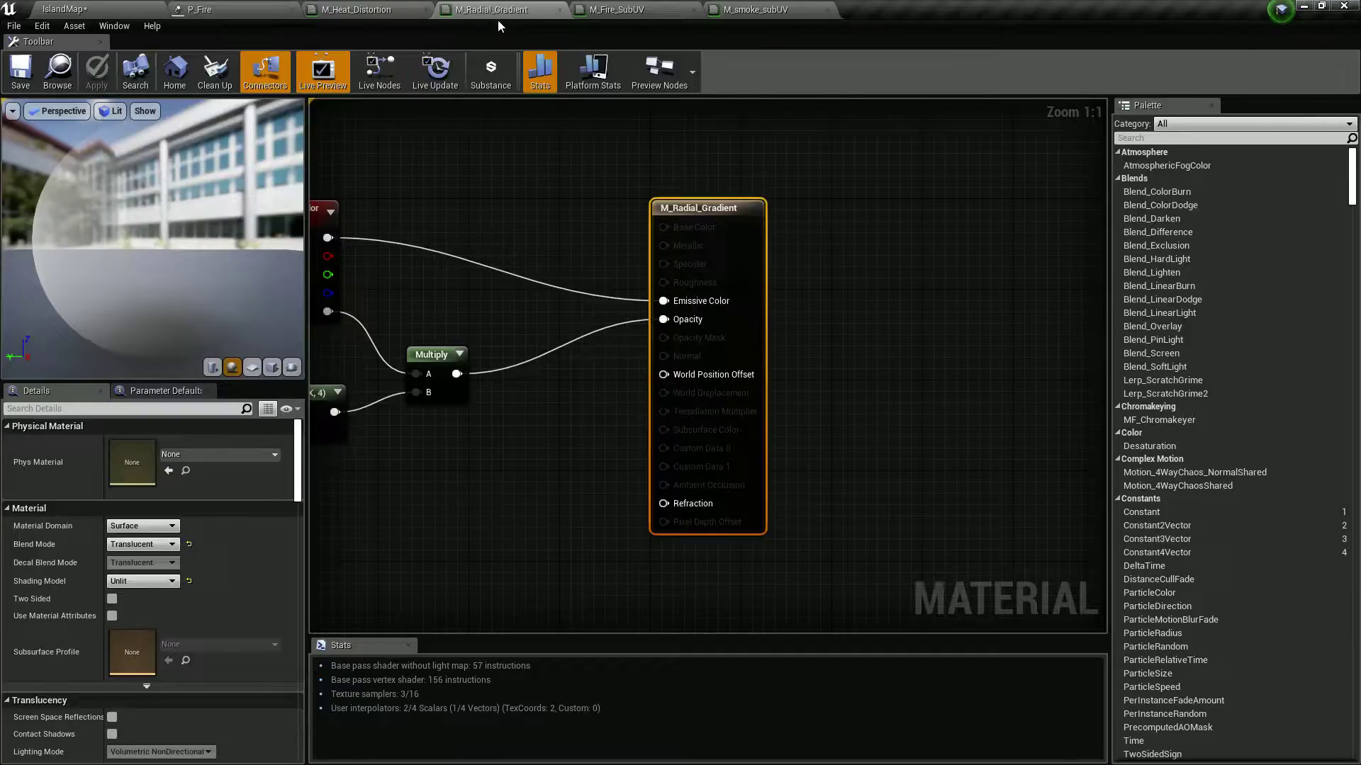
scroll(103, 571, down, 5)
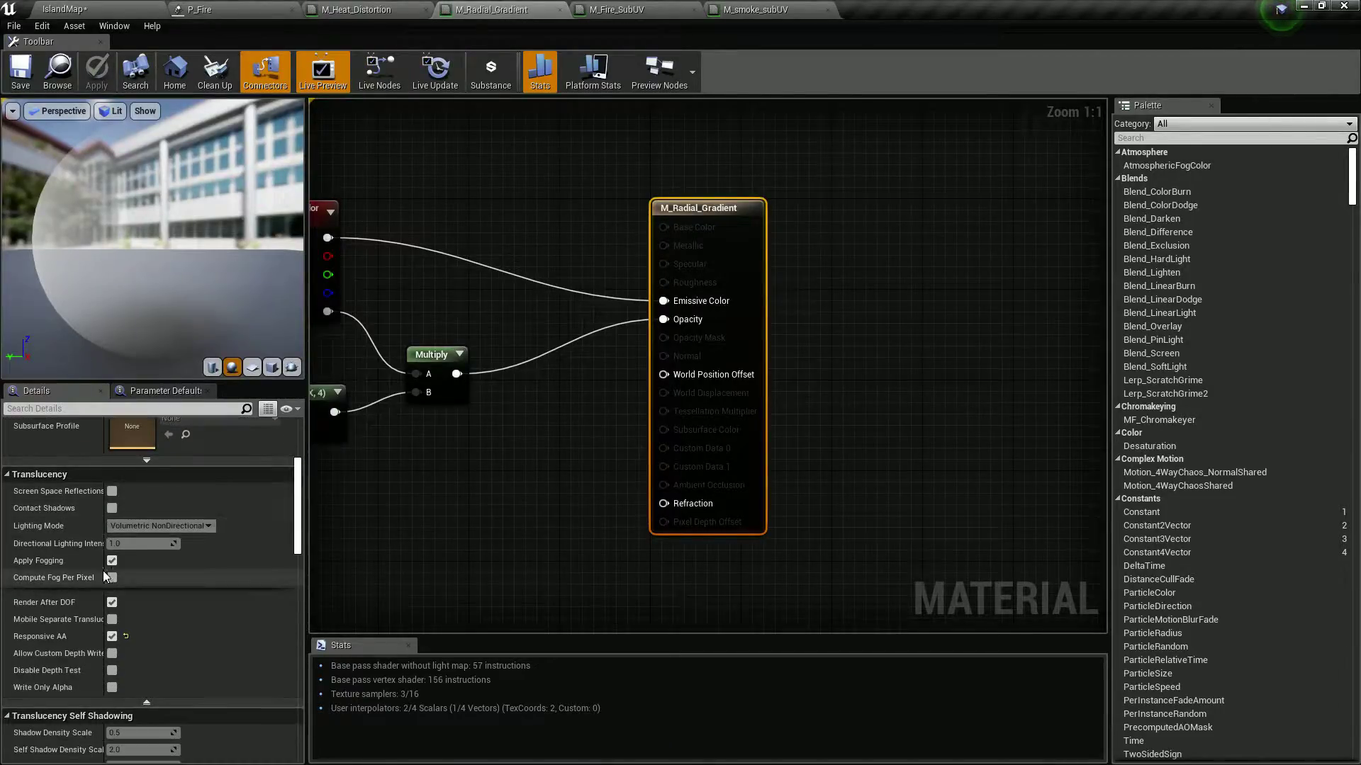
click(114, 653)
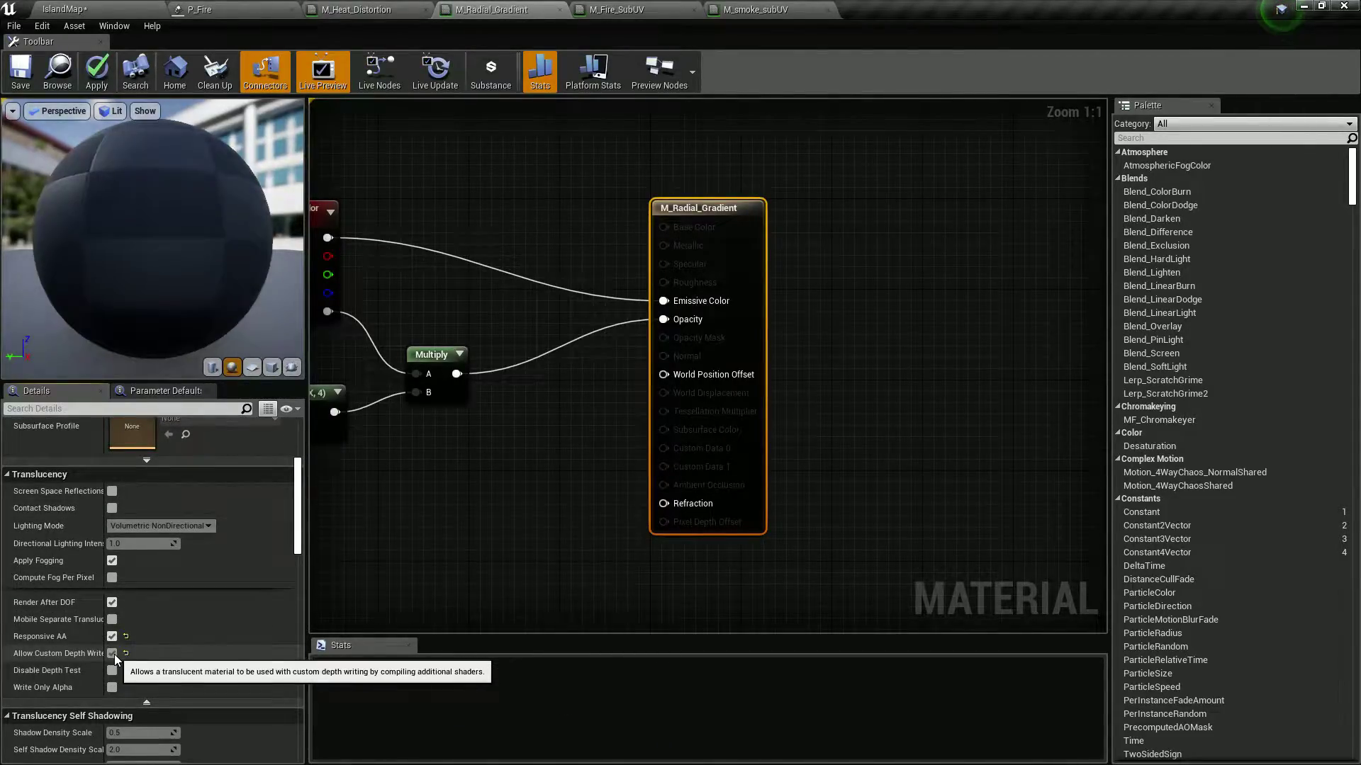
click(21, 76)
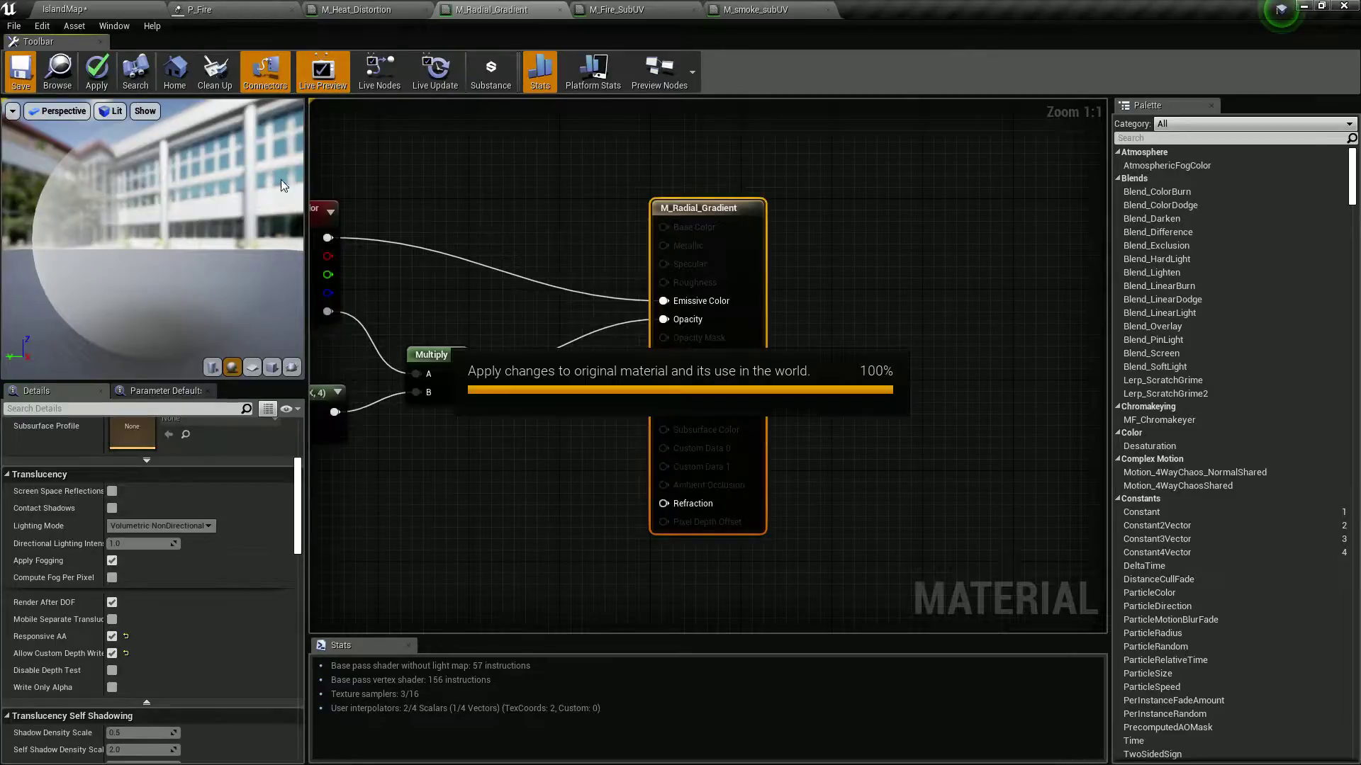
- Enable Allow Custom Depth Writes in the M_Fire_SubUV material and save it
click(663, 2)
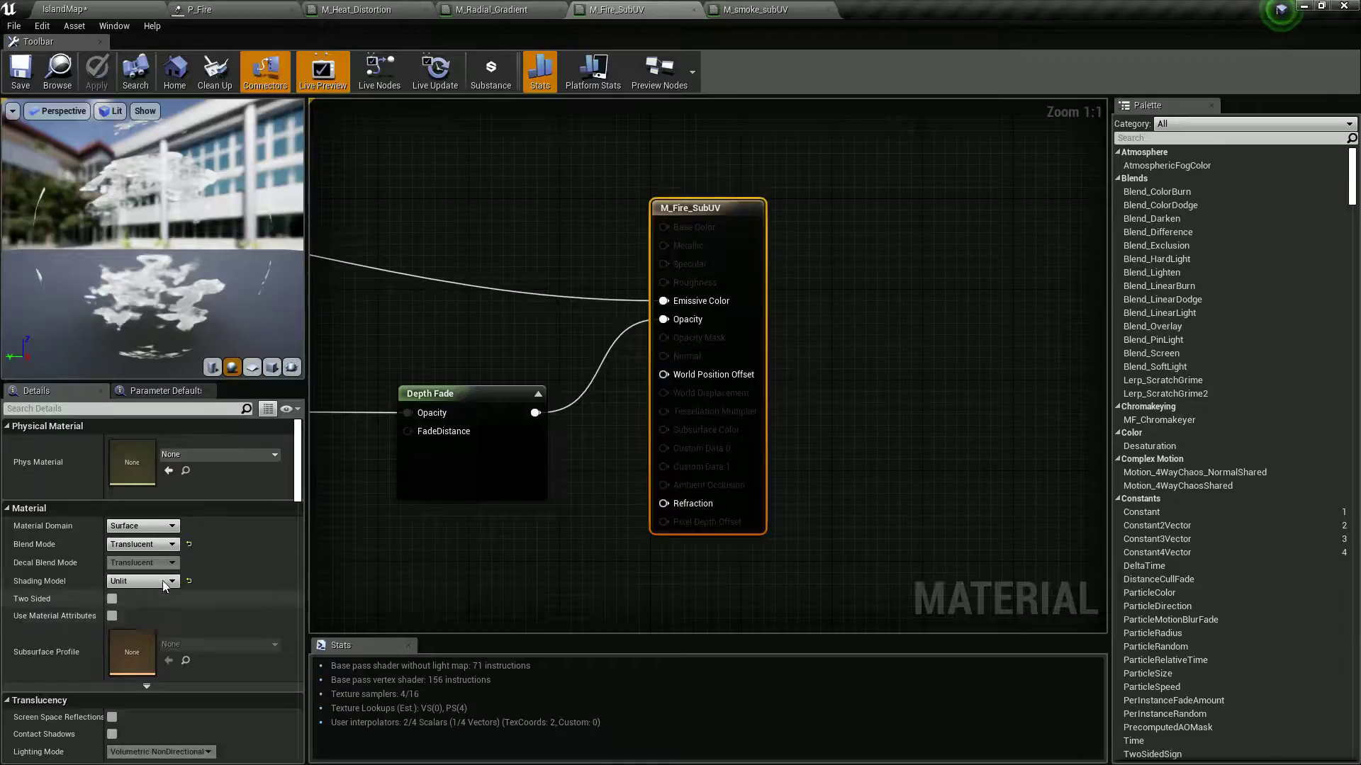
scroll(162, 584, down, 8)
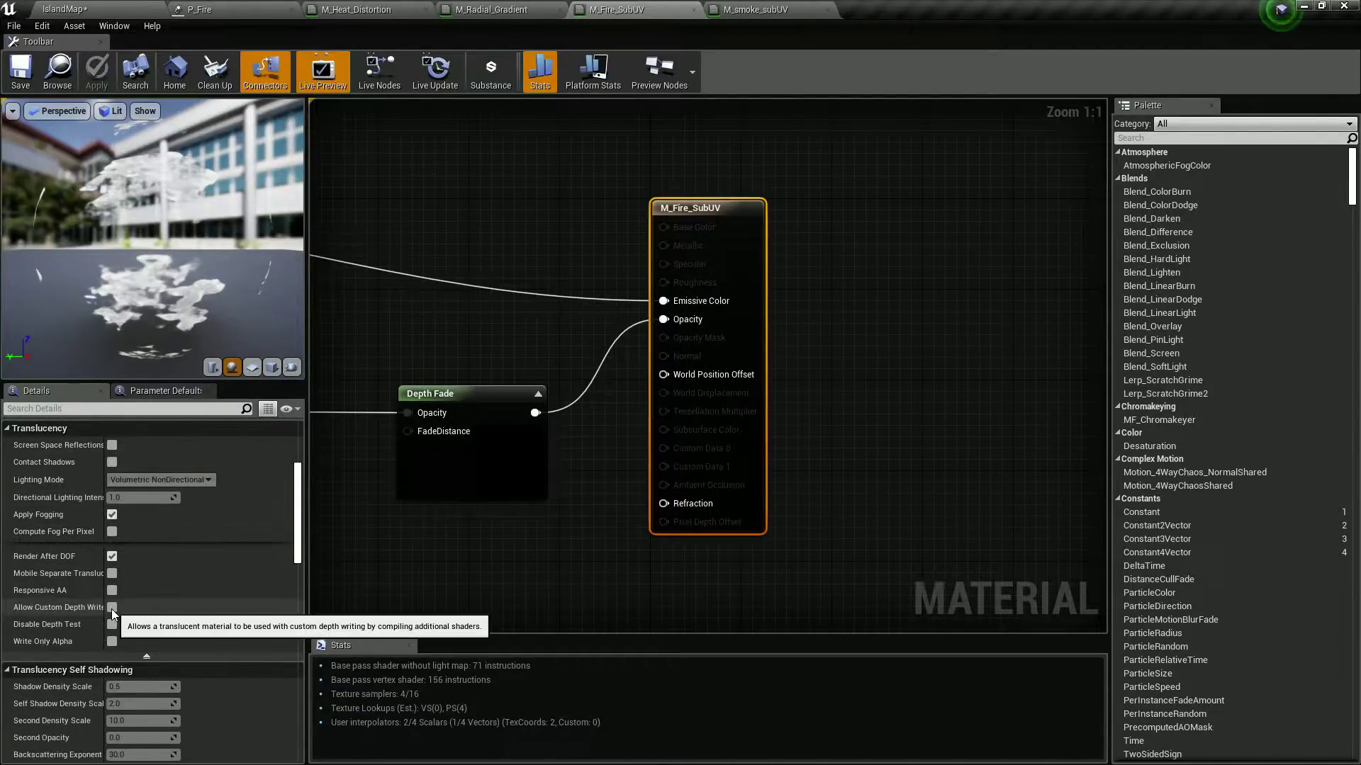
click(112, 608)
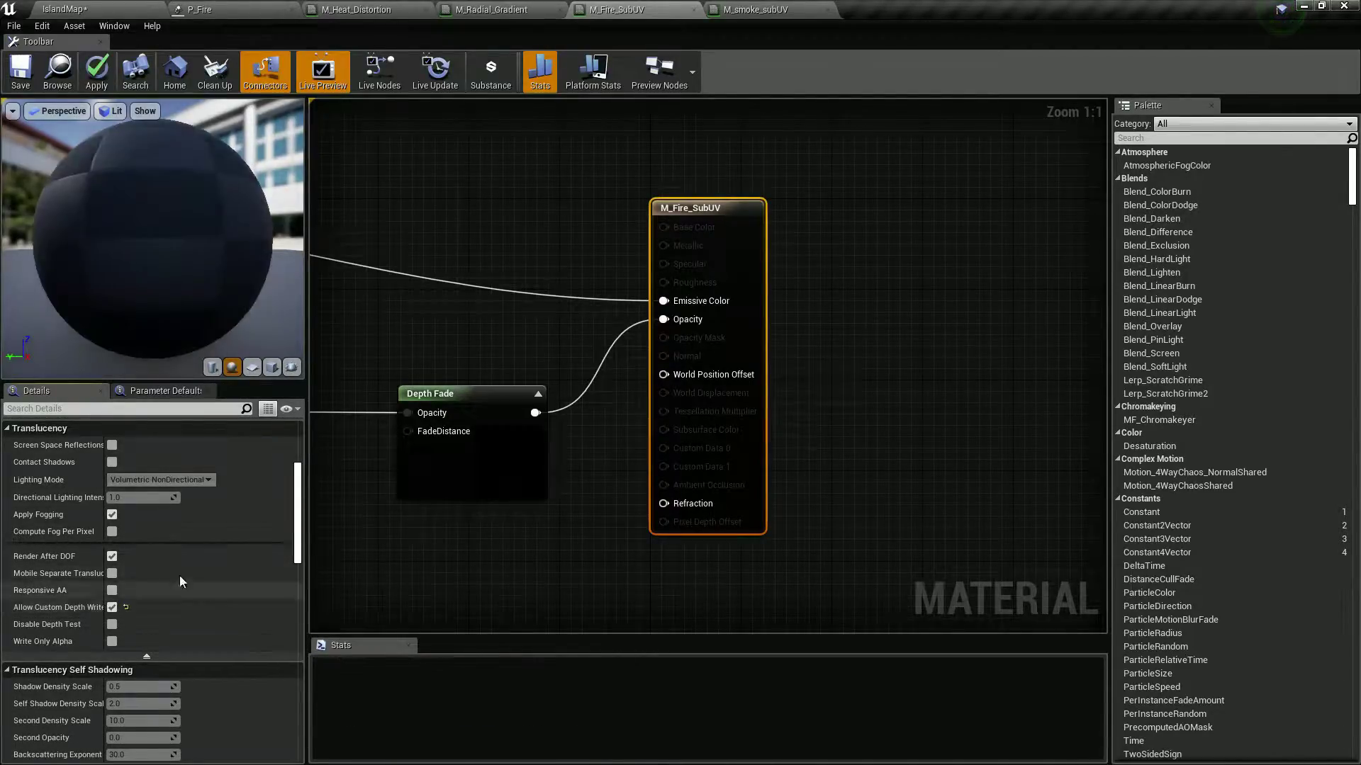
click(23, 83)
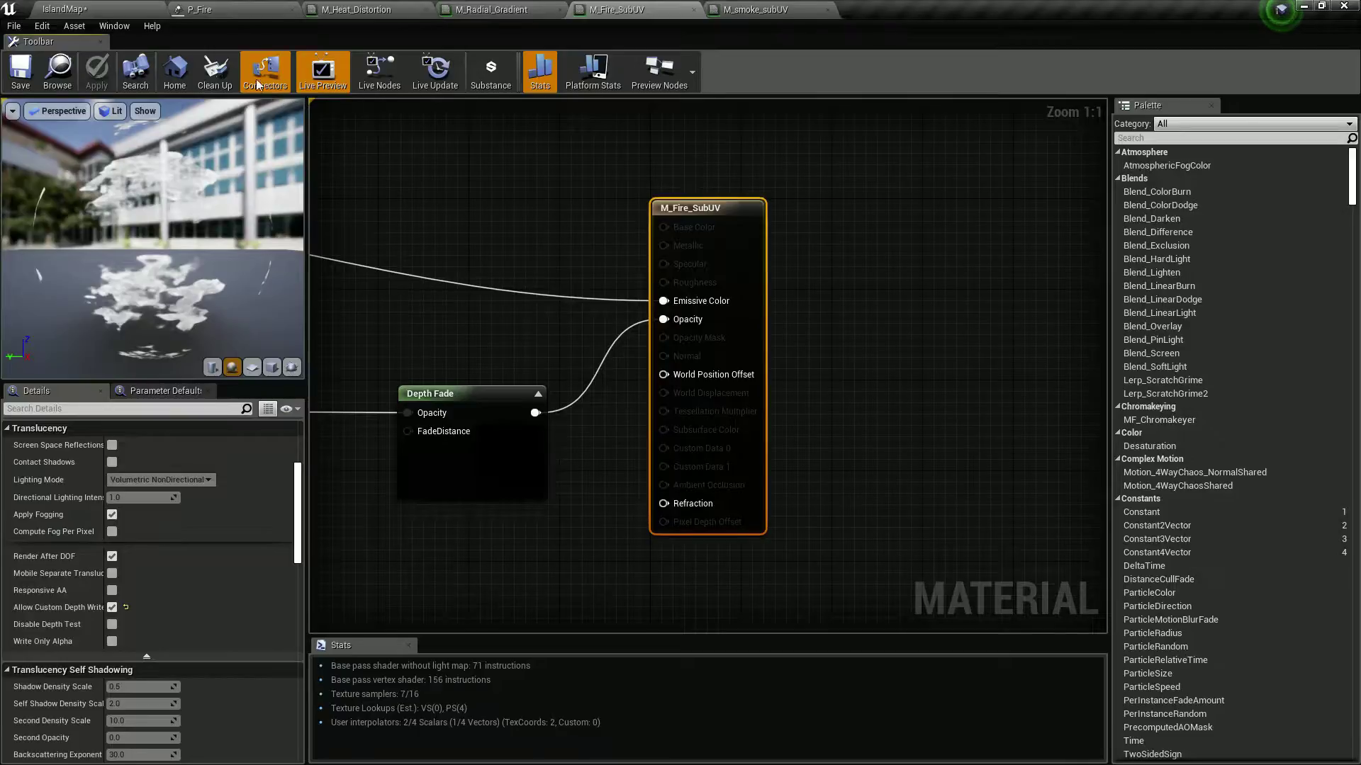
- Return to the IslandMap level, deselect the P_Fire emitter and examine its underwater rendering up close
click(107, 7)
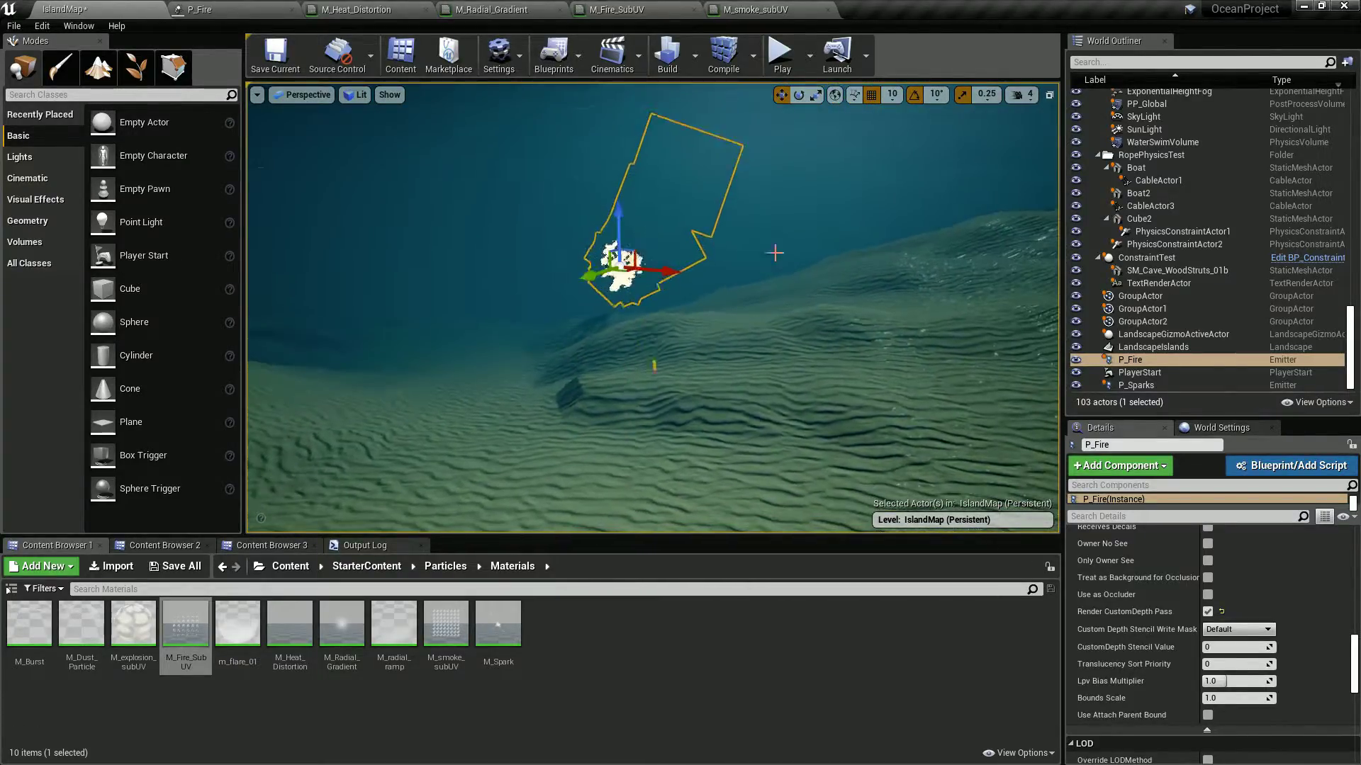
click(738, 235)
key(w)
right_drag(652, 308, 652, 244)
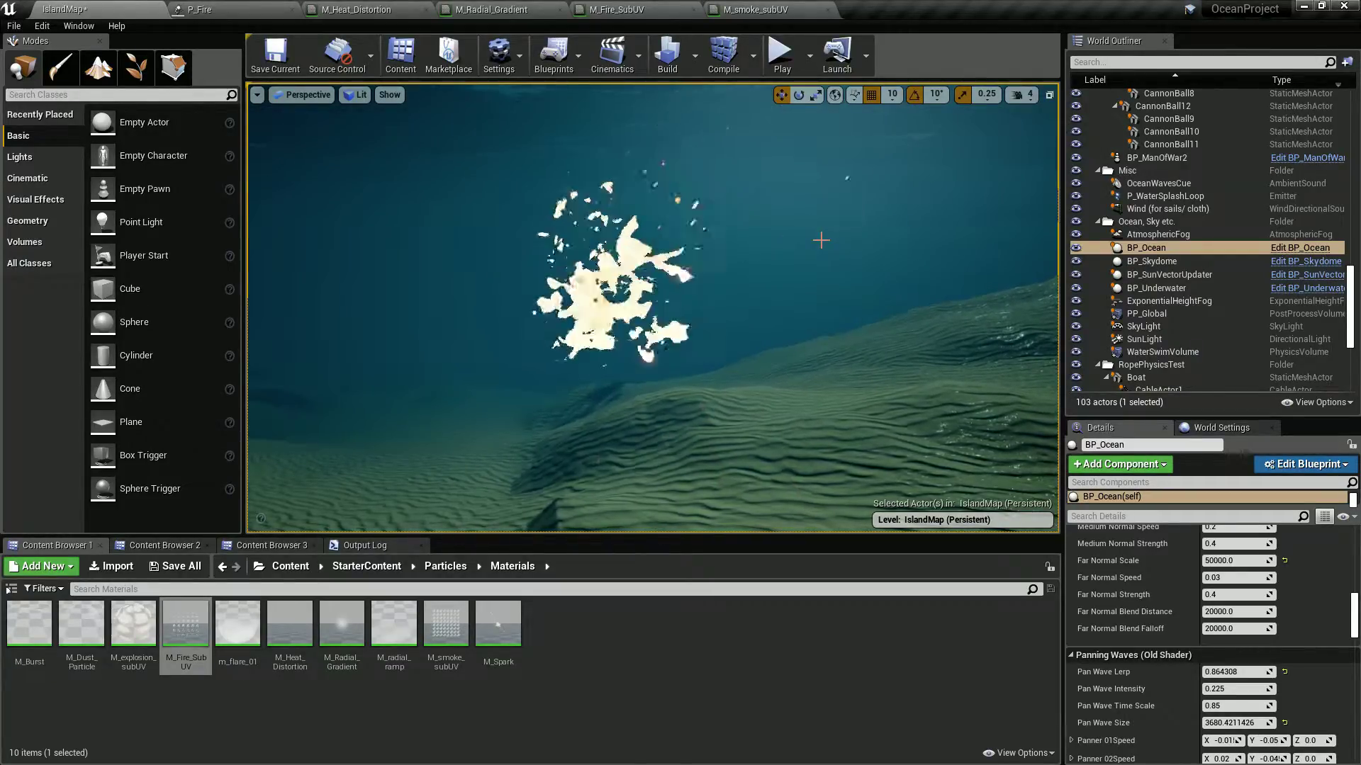
right_drag(661, 309, 699, 375)
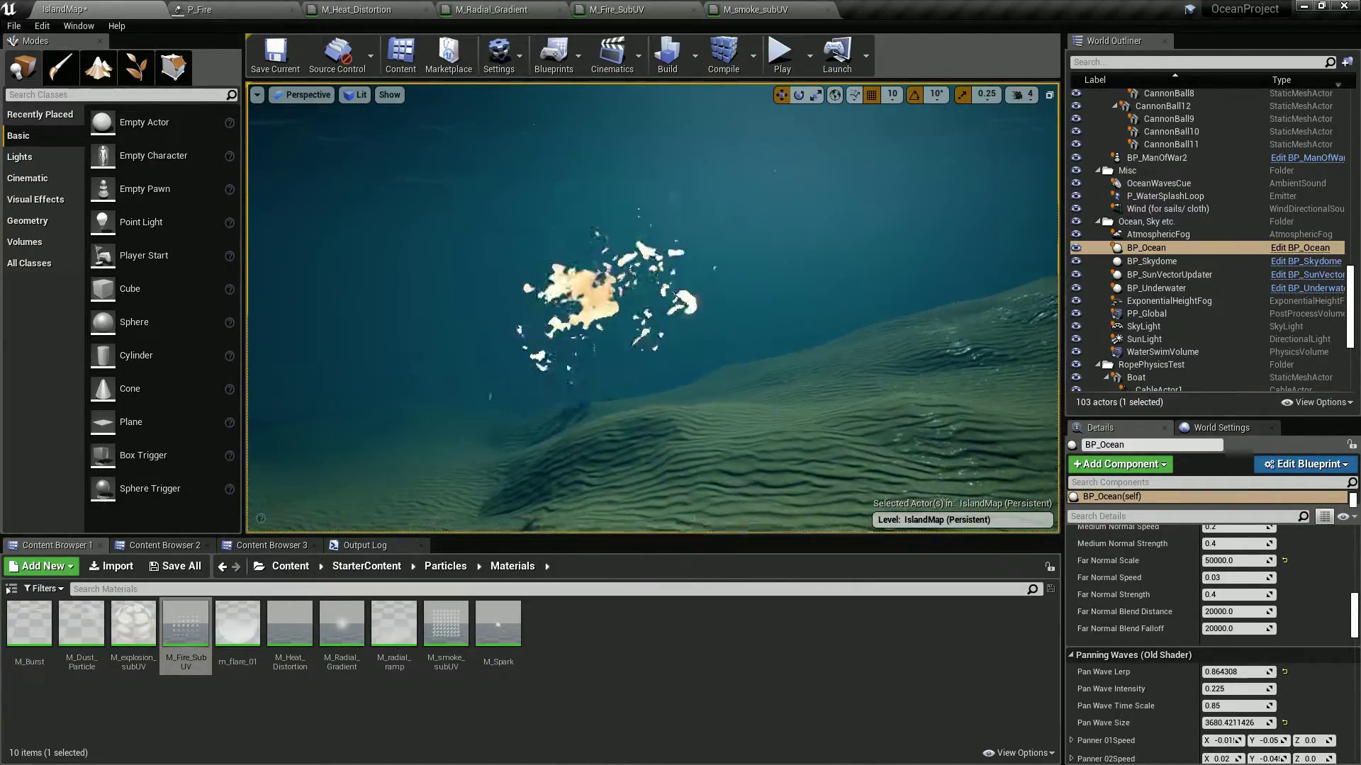
- Enable Allow Custom Depth Writes in the M_smoke_subUV material's Translucency settings and save the material
click(756, 9)
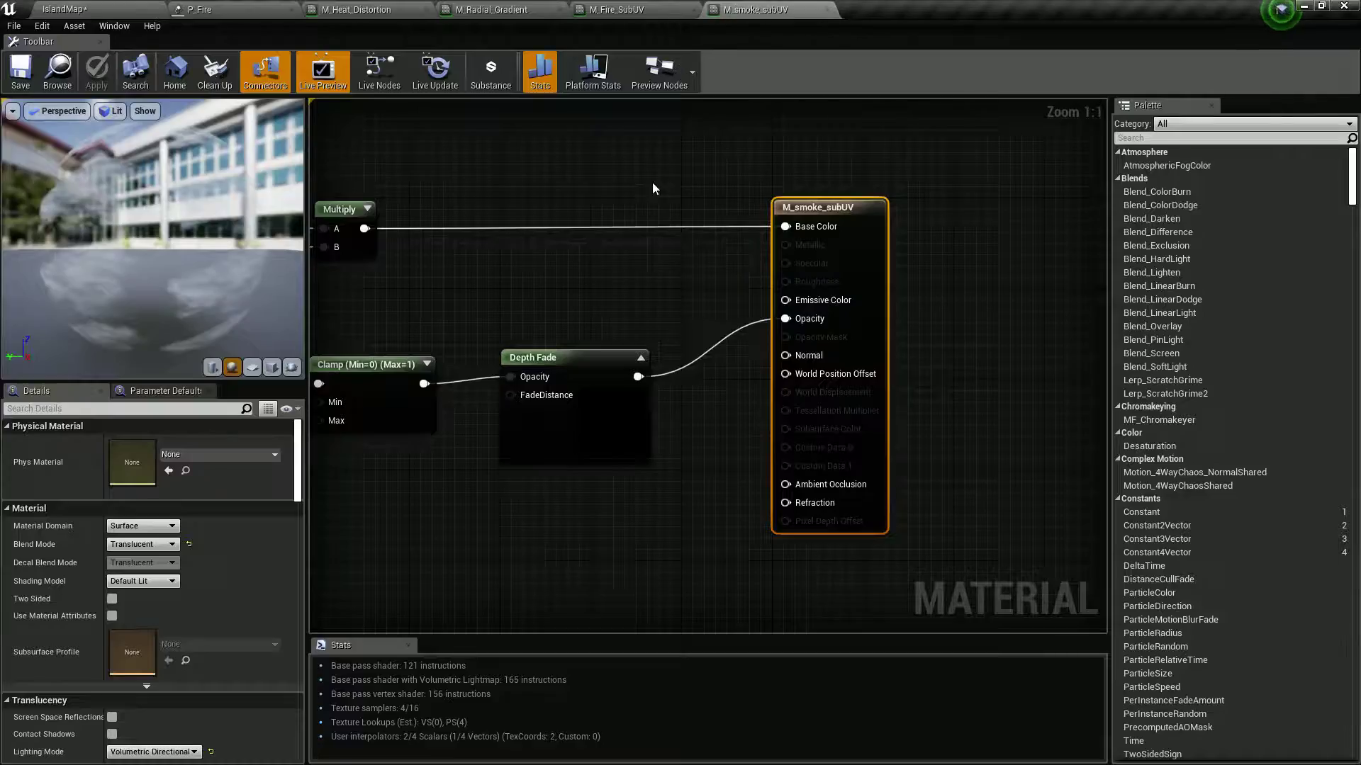
right_drag(428, 362, 533, 341)
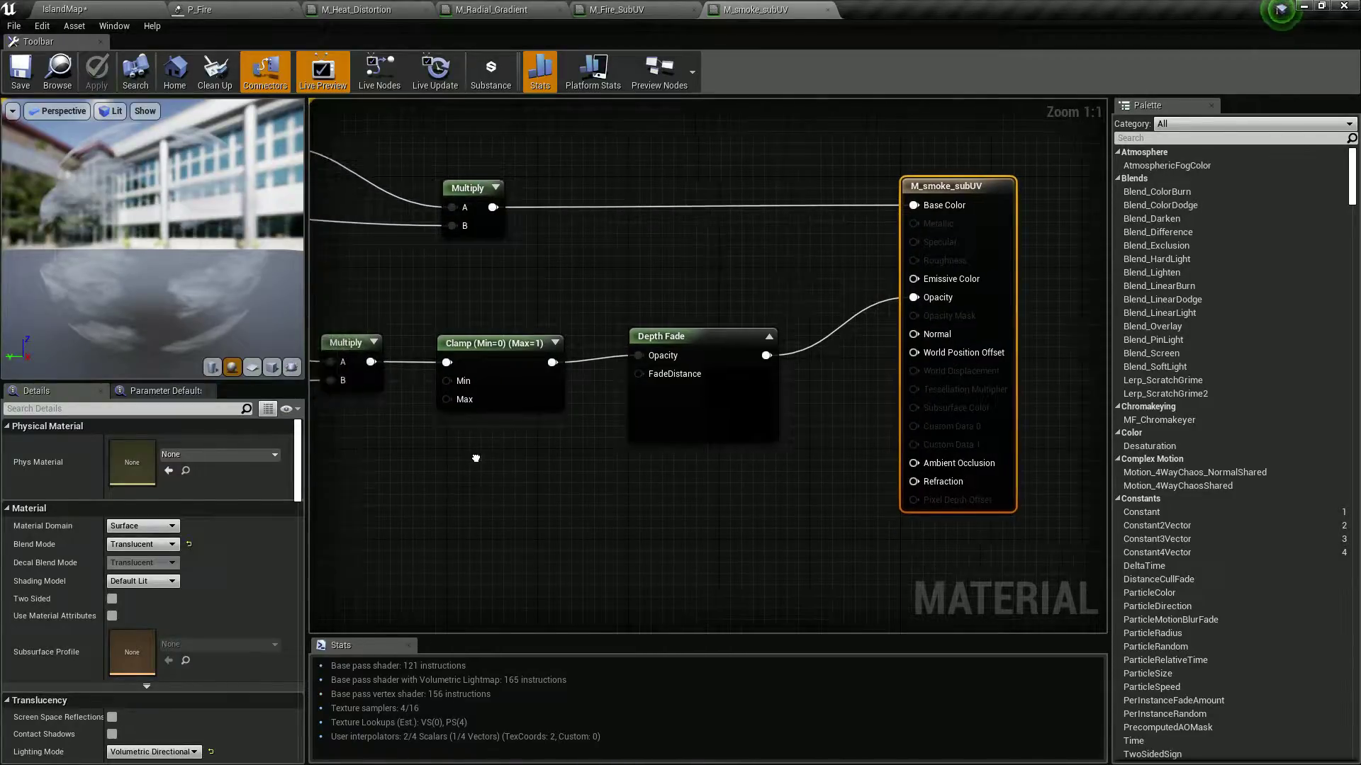
scroll(455, 368, down, 3)
scroll(202, 548, down, 3)
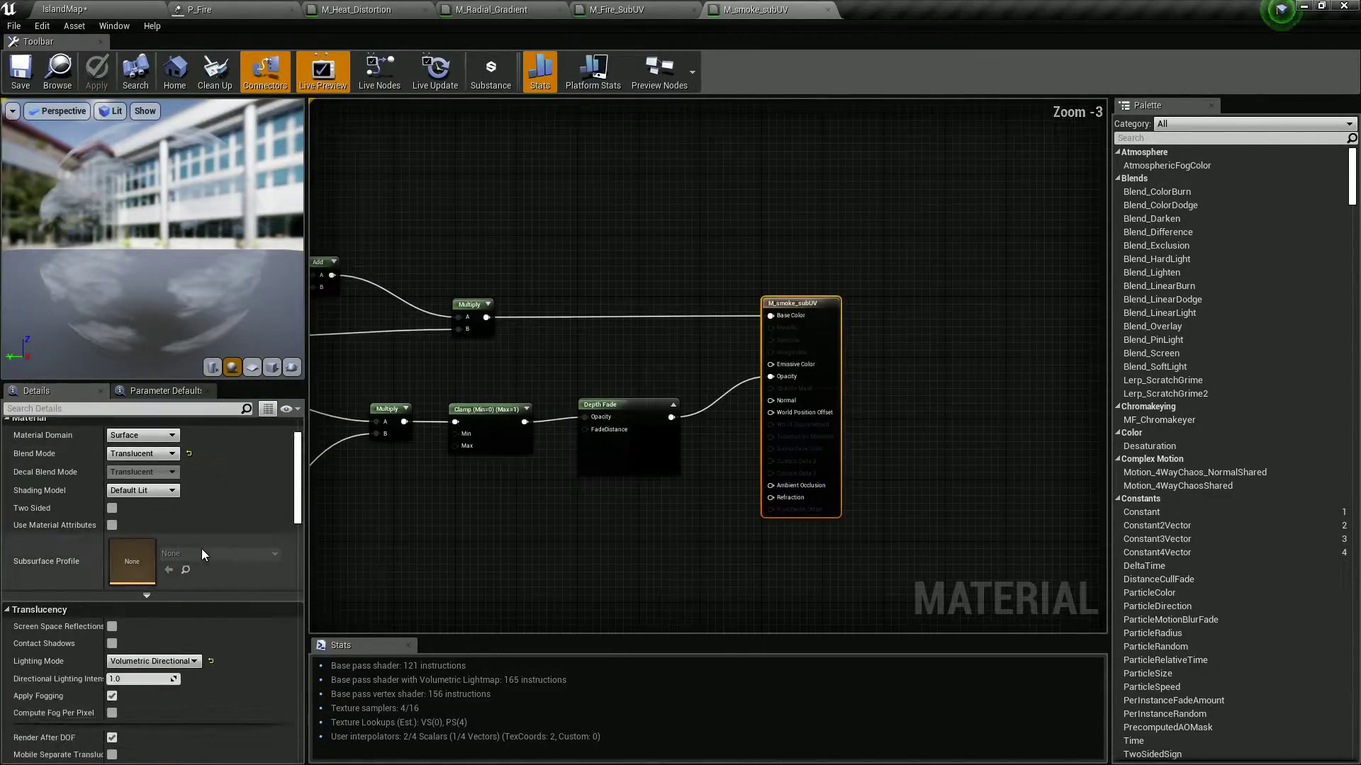
scroll(191, 533, down, 10)
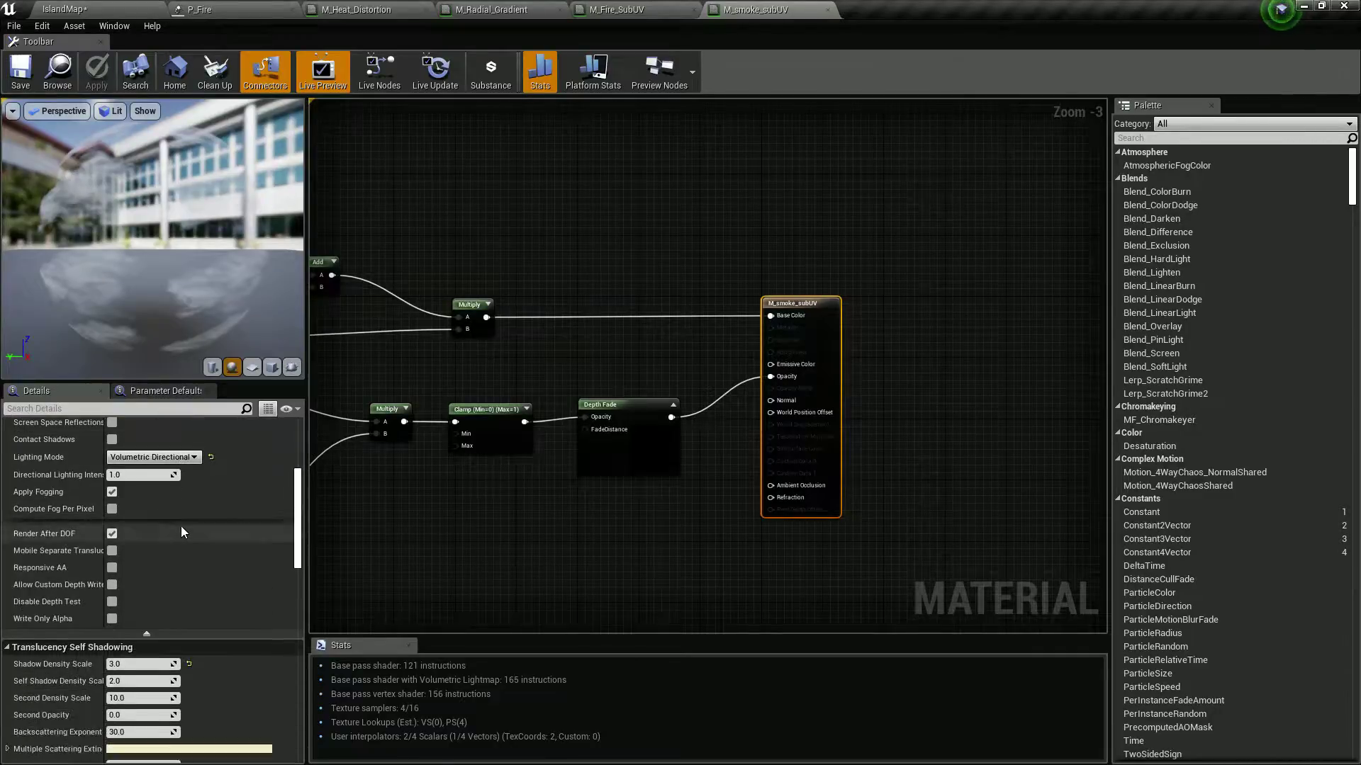
scroll(193, 532, up, 8)
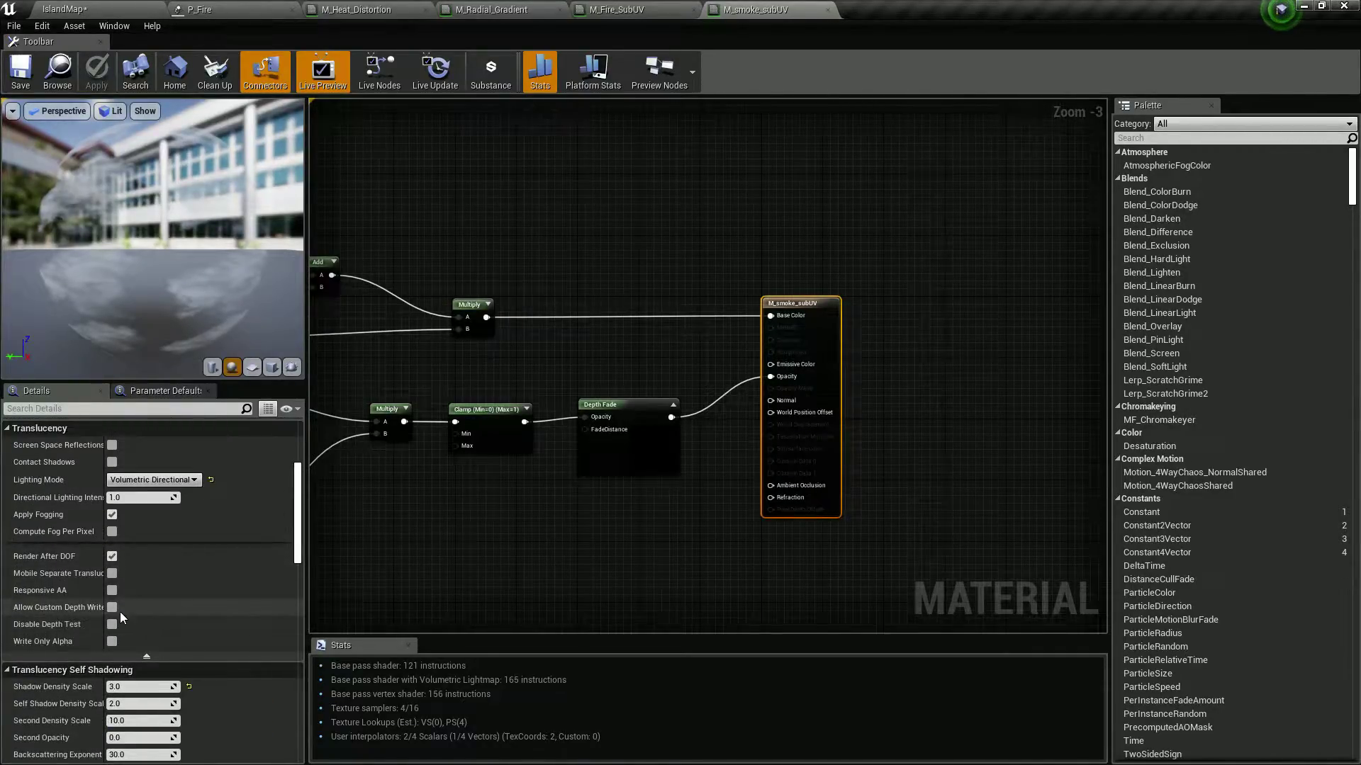
click(112, 609)
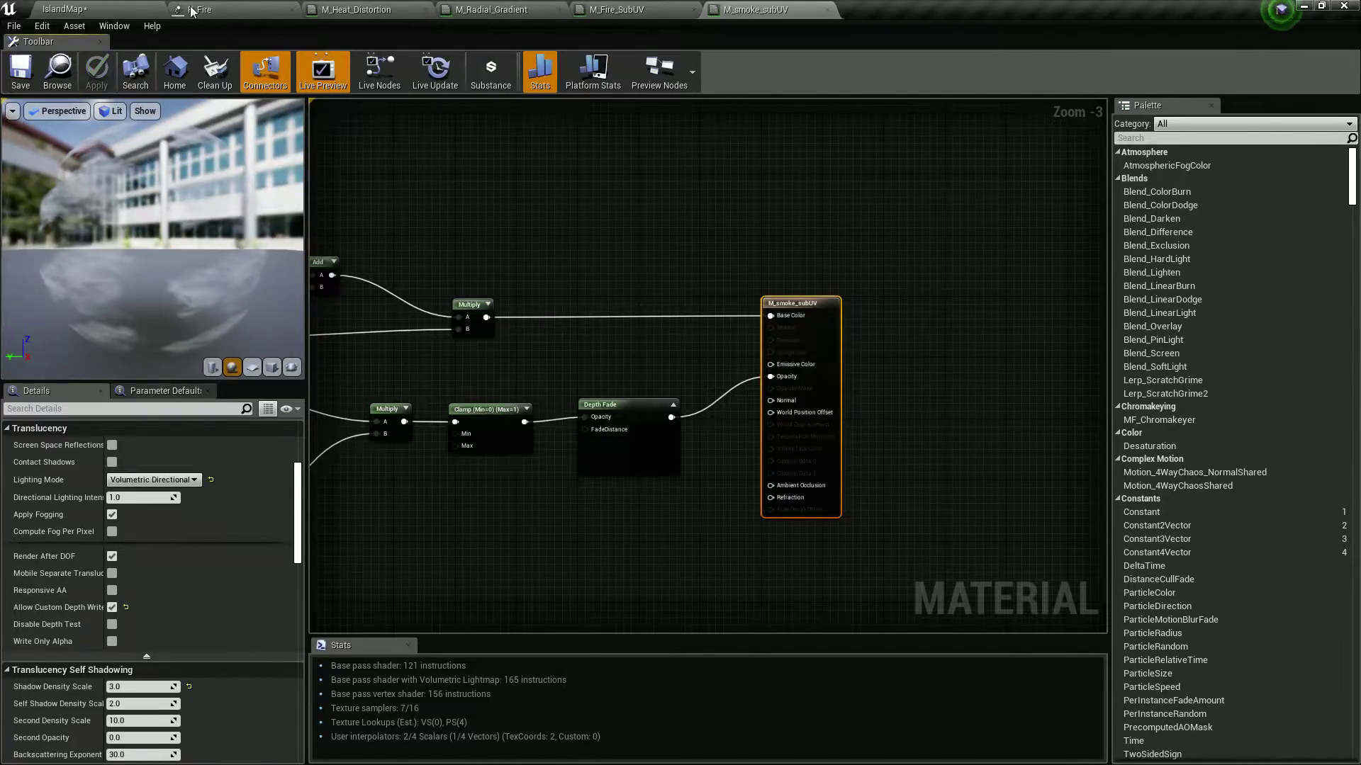
- Return to the IslandMap level and examine the fire's smoke underwater from different distances
click(109, 7)
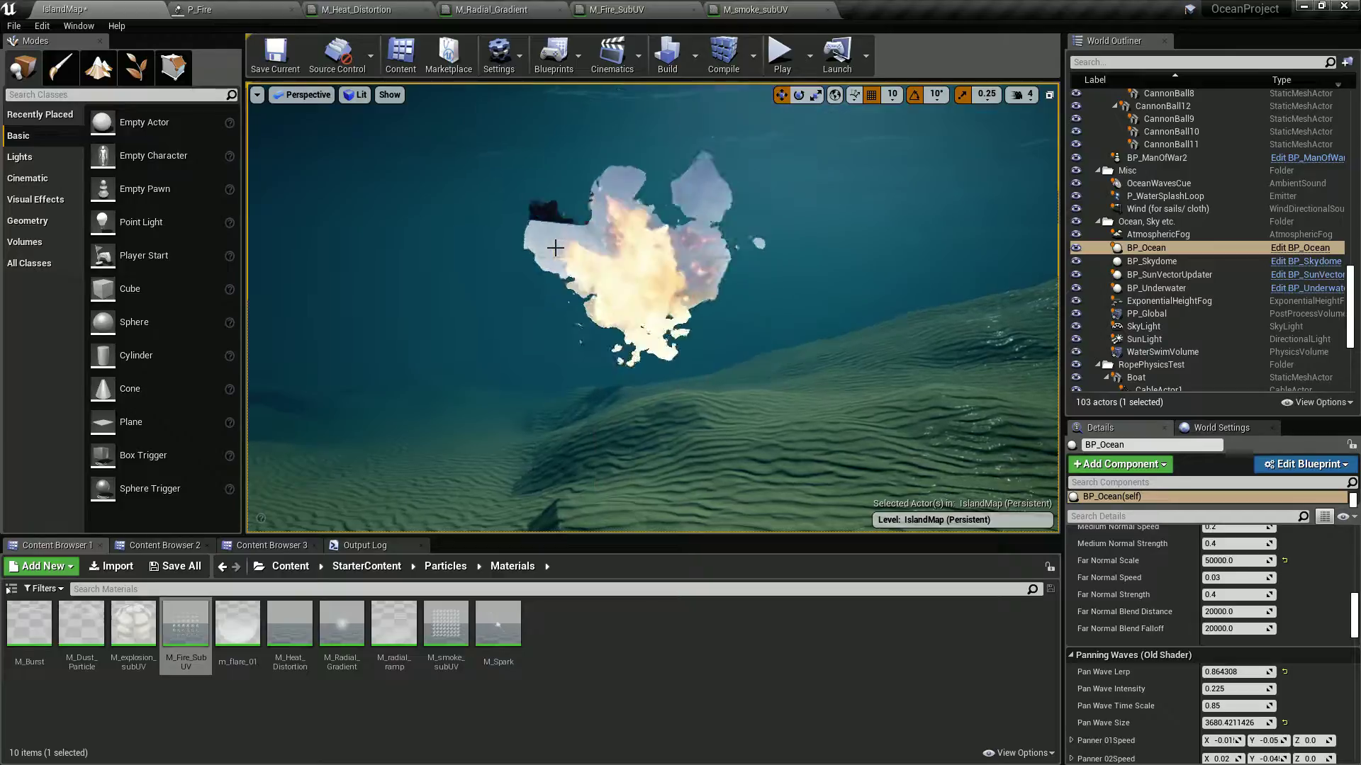
right_drag(613, 211, 680, 199)
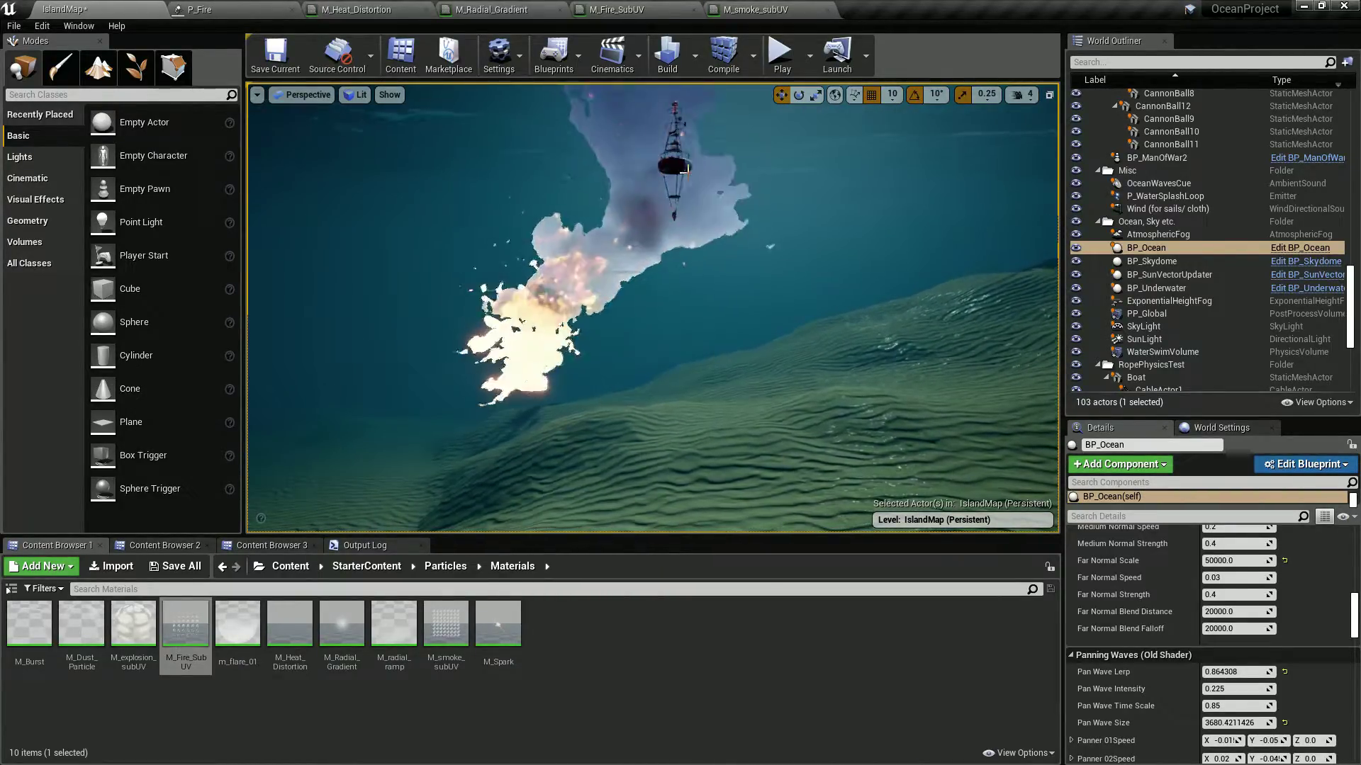
right_drag(606, 209, 581, 163)
key(w)
key(s)
key(w)
key(s)
key(w)
key(s)
key(w)
key(s)
key(w)
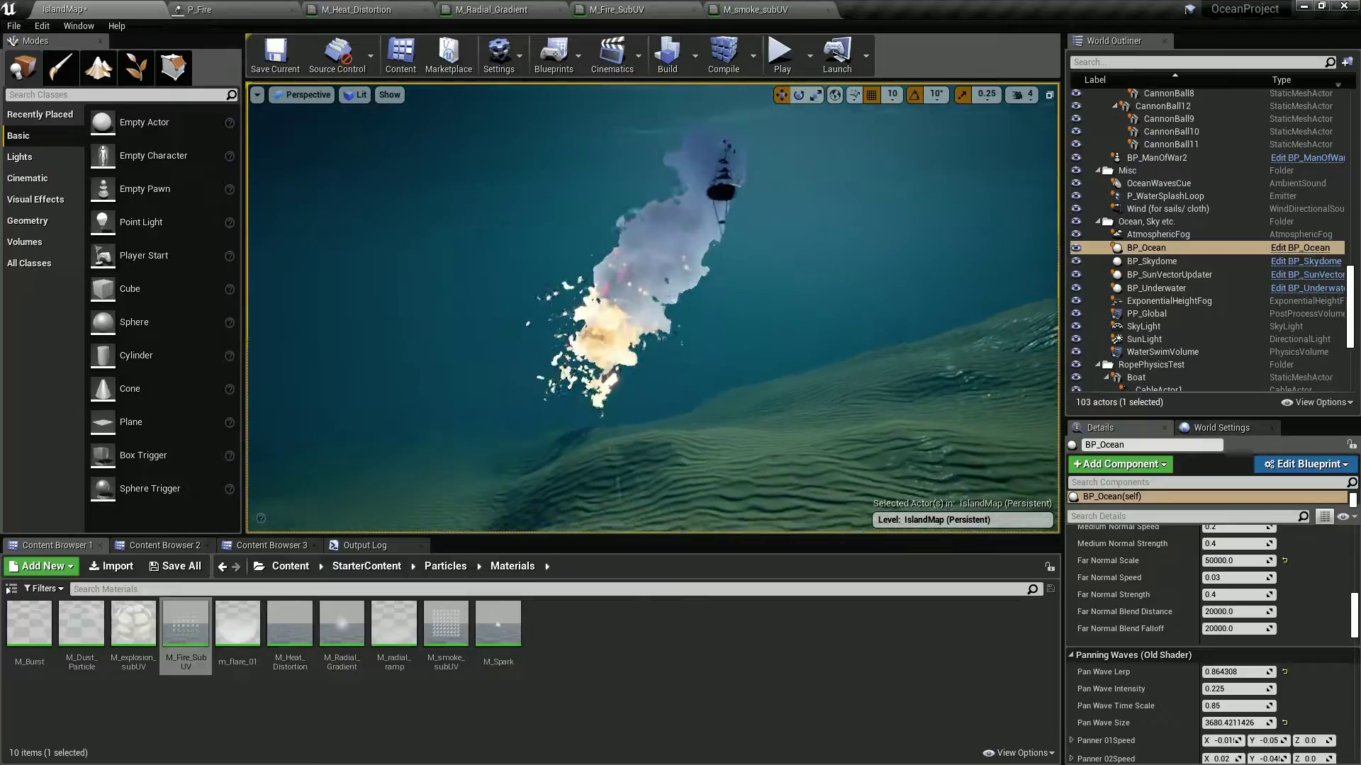
- Widen the property name column in M_smoke_subUV and disable Allow Custom Depth Writes again
click(770, 13)
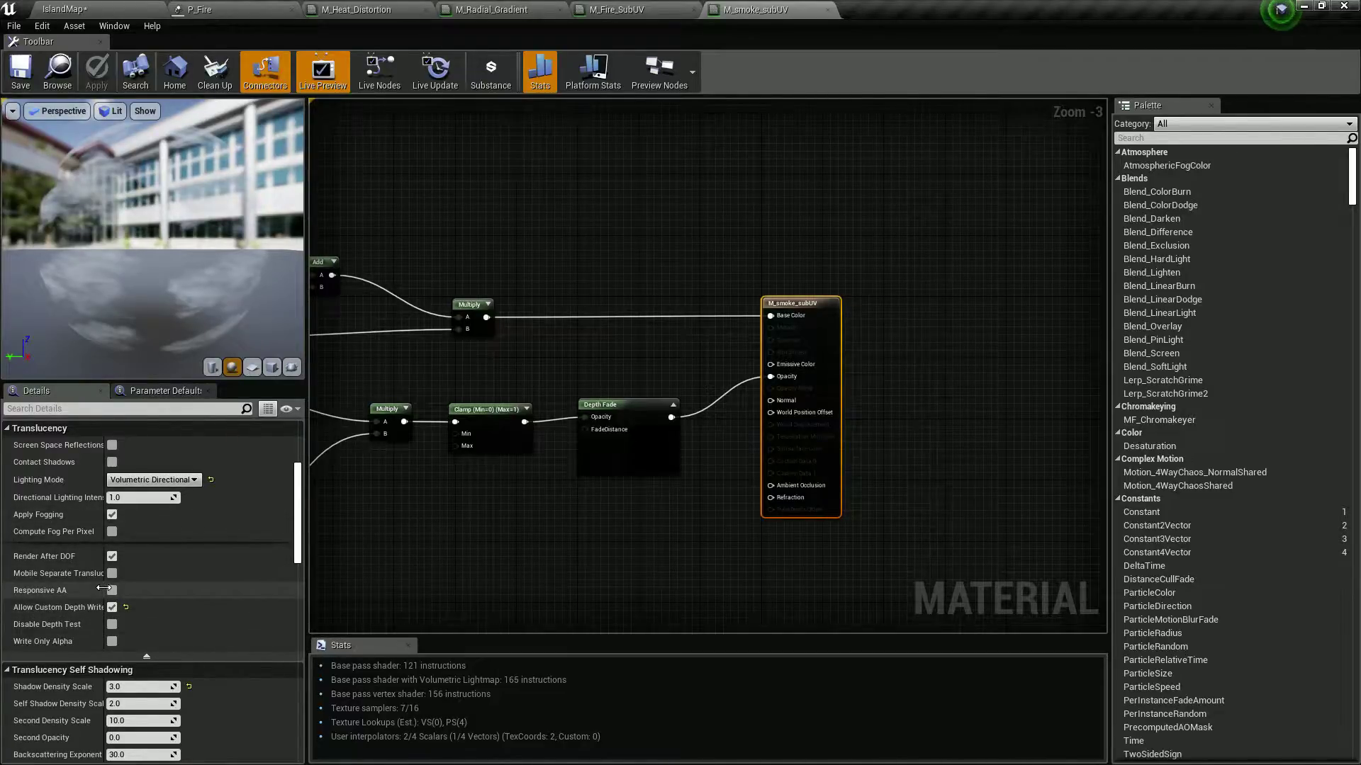
drag(102, 588, 125, 589)
click(132, 607)
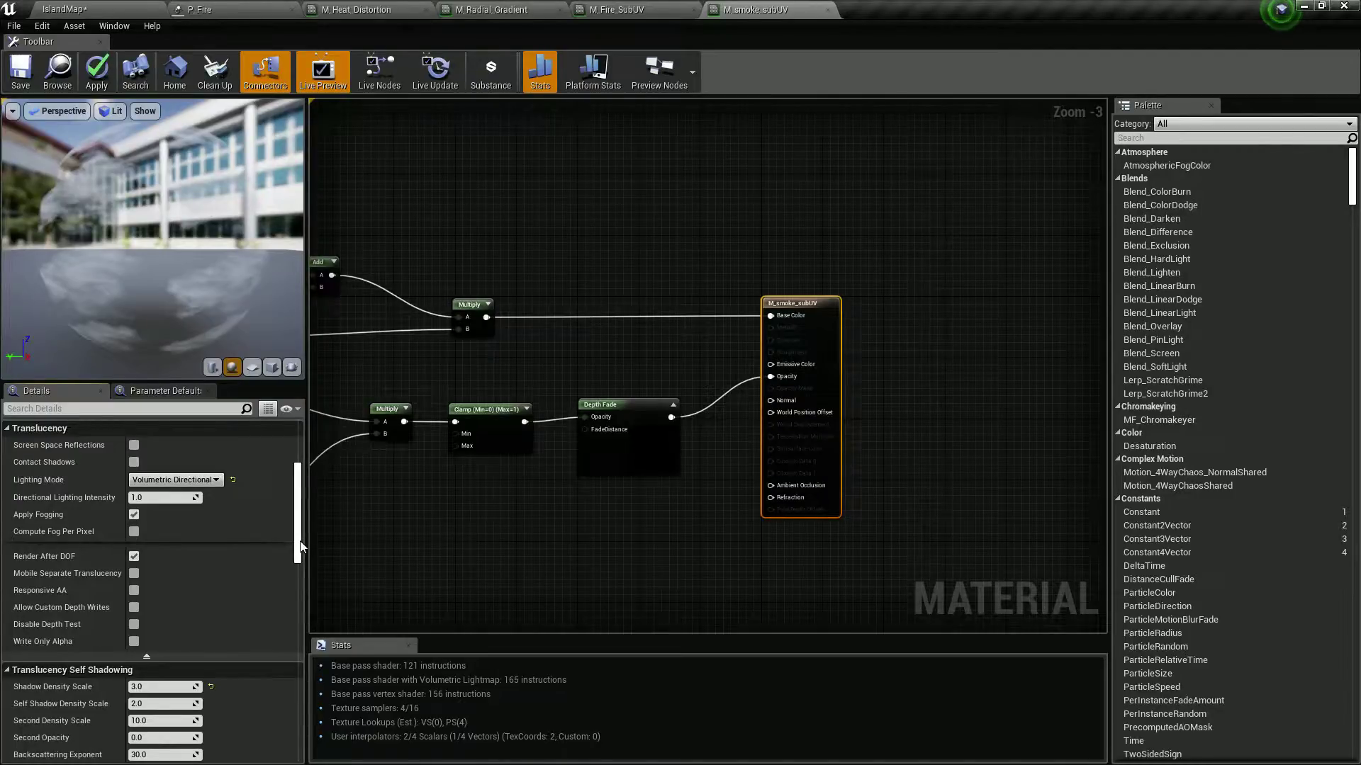
- Set the M_smoke_subUV material's Blend Mode to Additive and save the material
drag(300, 546, 310, 496)
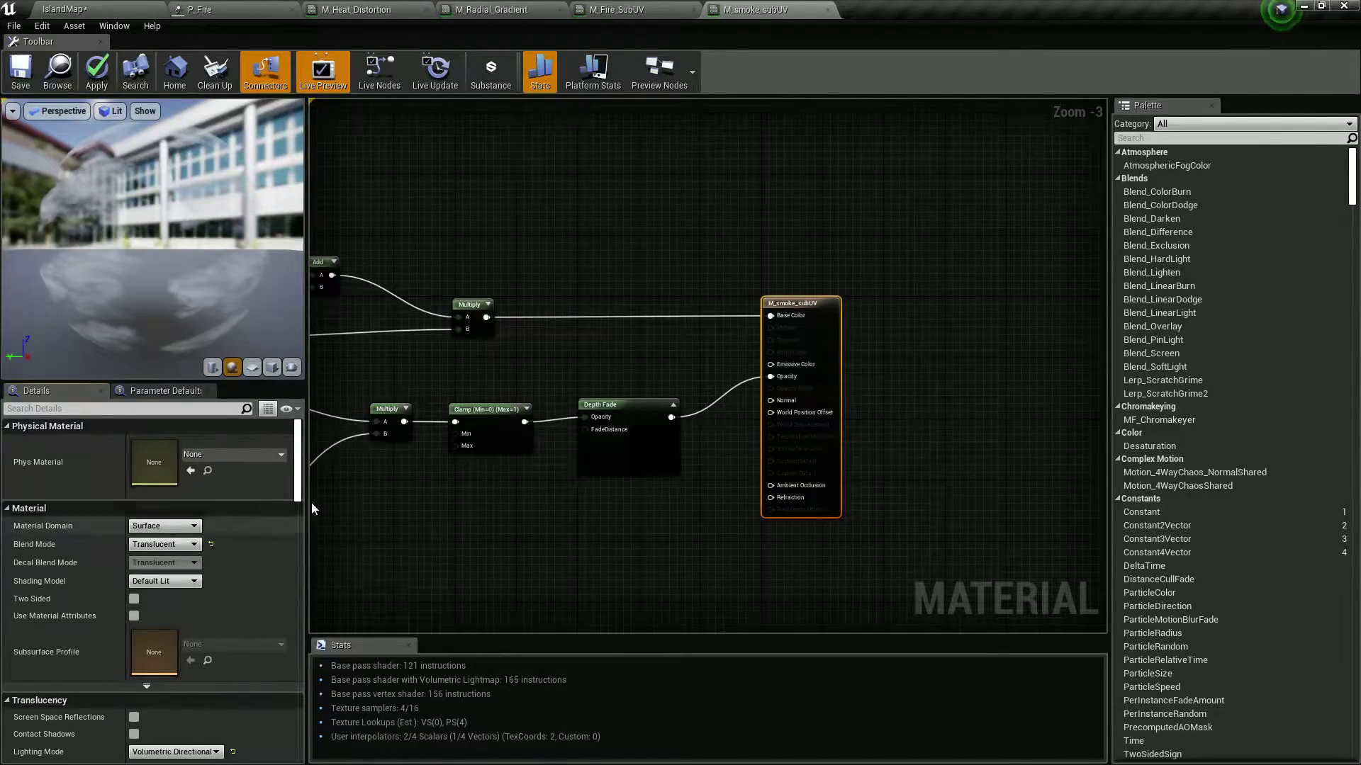
click(194, 544)
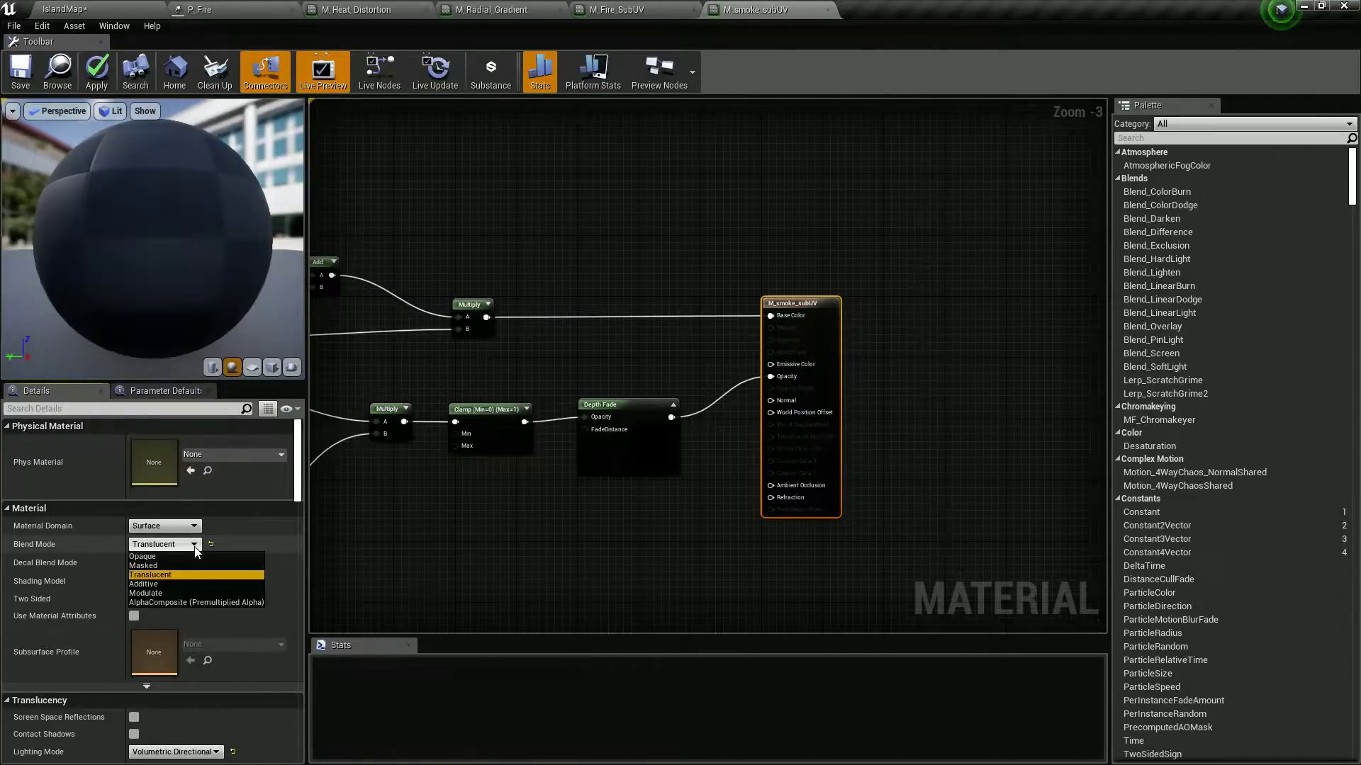
click(144, 584)
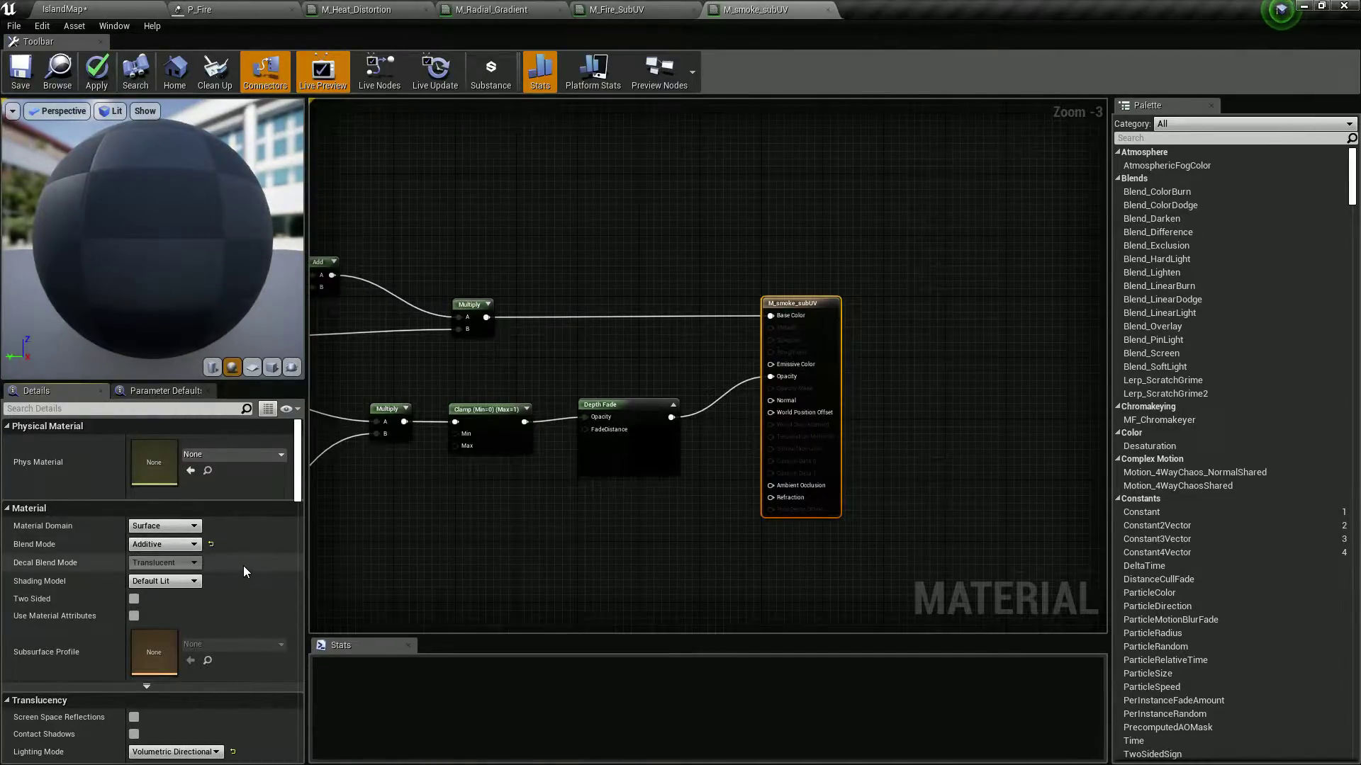
click(28, 74)
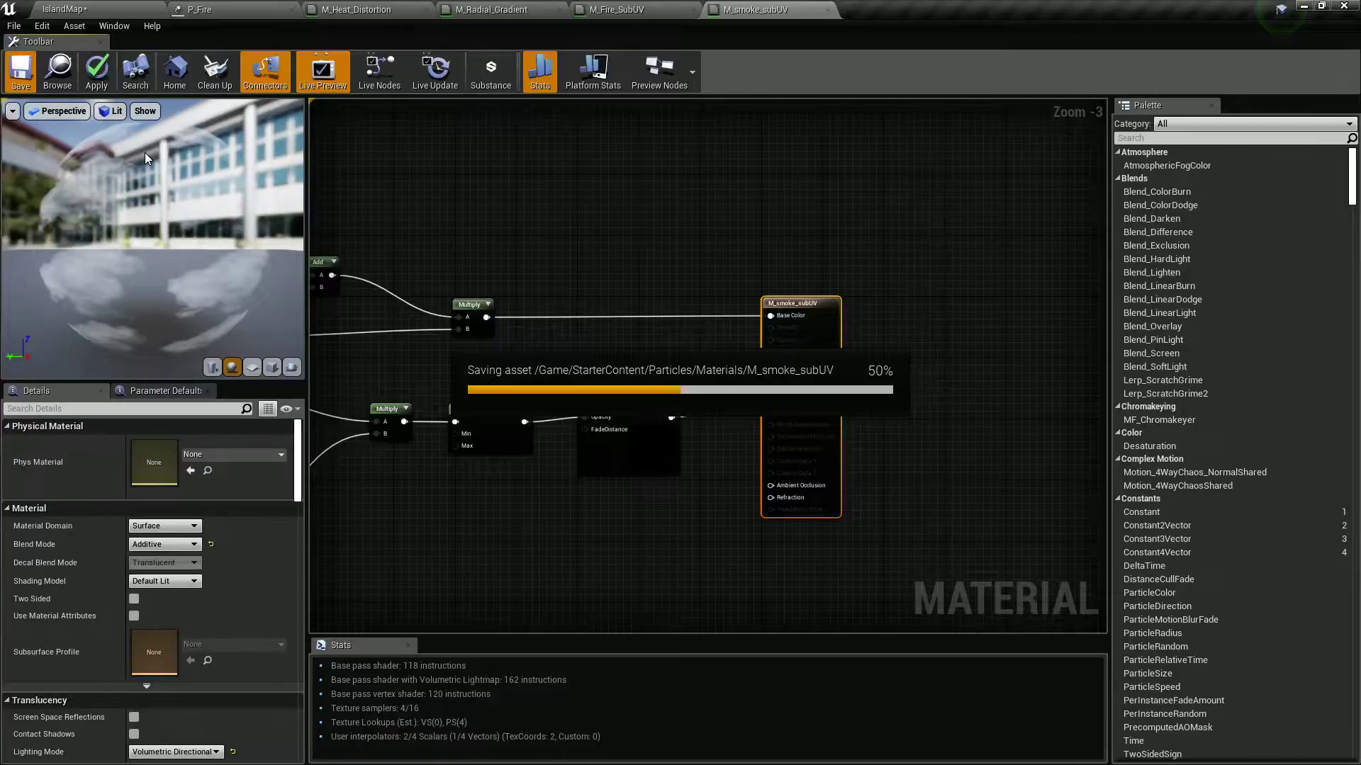
- Return to the IslandMap level and examine the underwater fire and smoke against the water and seabed
click(139, 11)
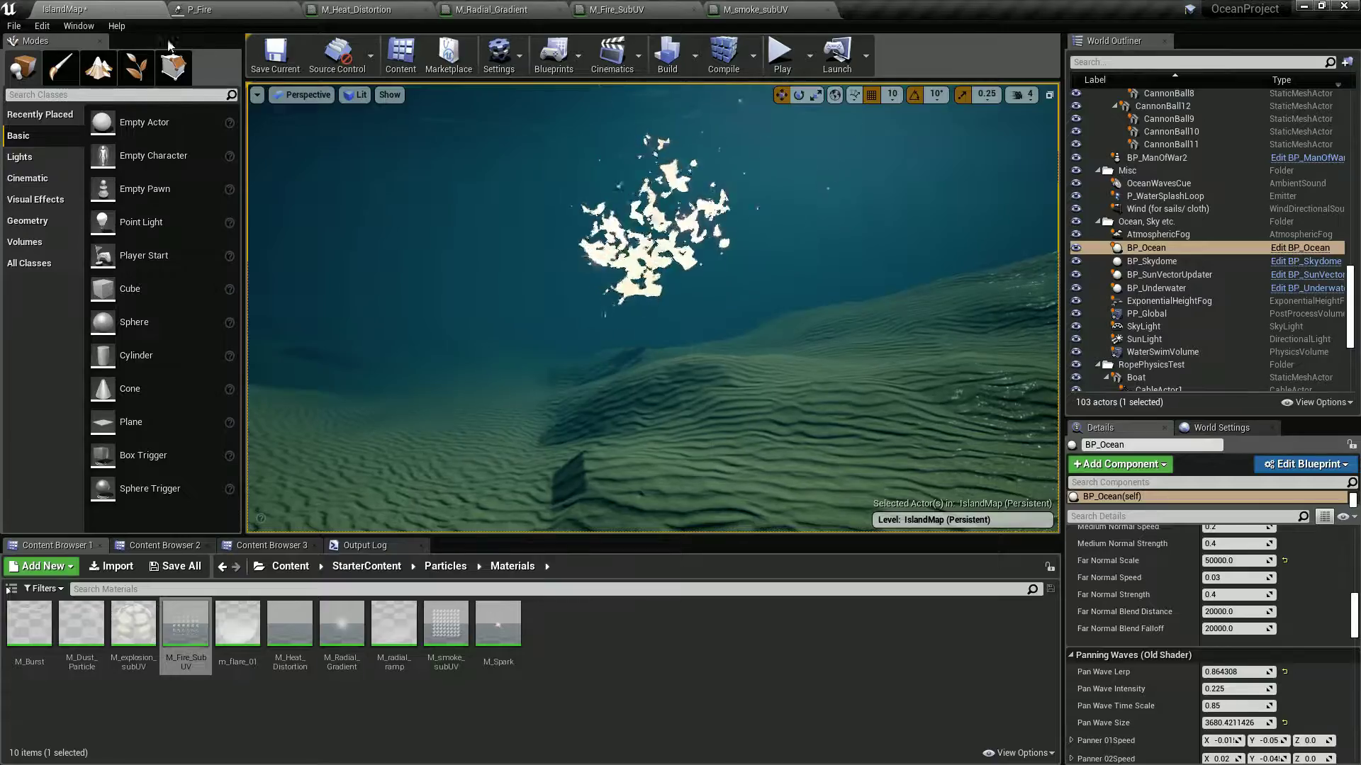
right_drag(546, 201, 673, 131)
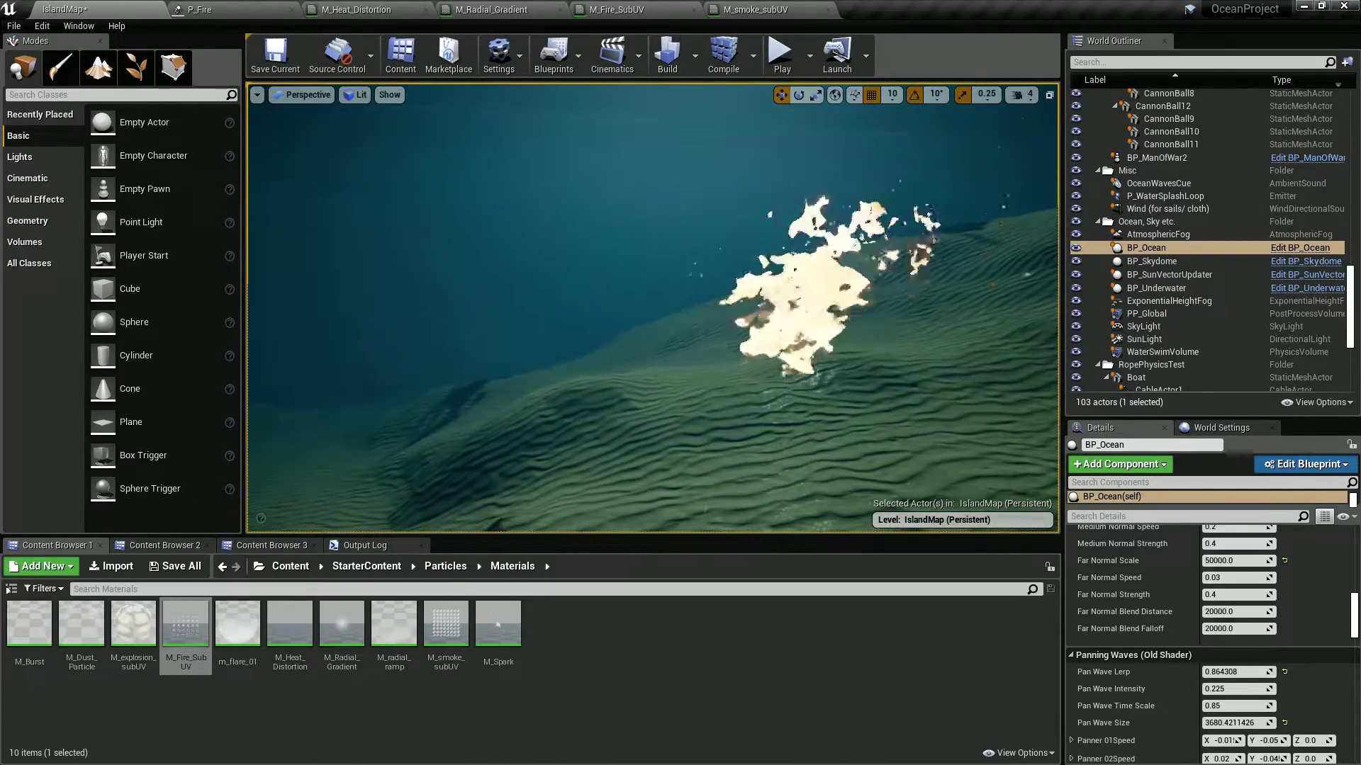
mouse_move(482, 217)
right_down()
mouse_move(511, 217)
mouse_move(468, 181)
mouse_move(482, 209)
mouse_move(466, 237)
right_up()
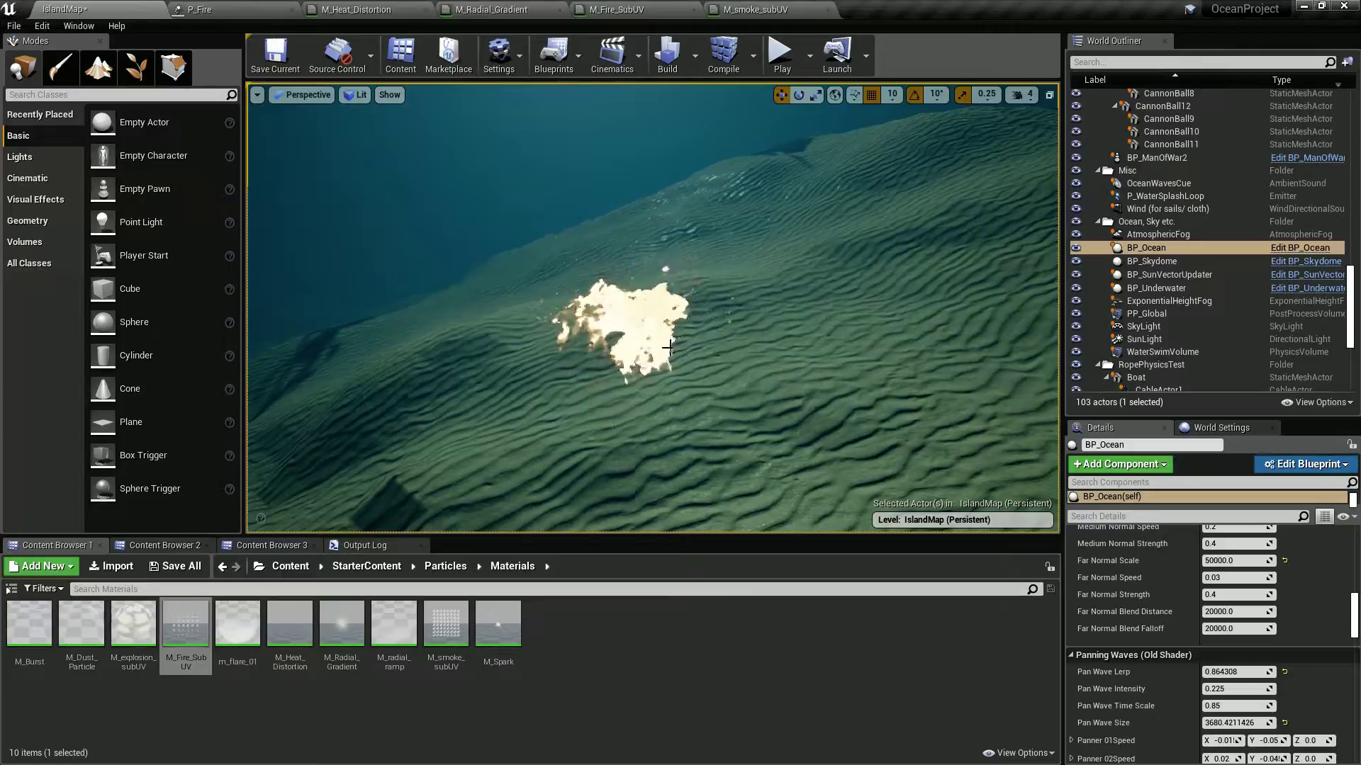
mouse_move(661, 353)
right_down()
mouse_move(737, 358)
mouse_move(726, 319)
mouse_move(661, 333)
mouse_move(661, 306)
mouse_move(667, 339)
mouse_move(609, 336)
mouse_move(648, 320)
mouse_move(645, 332)
right_up()
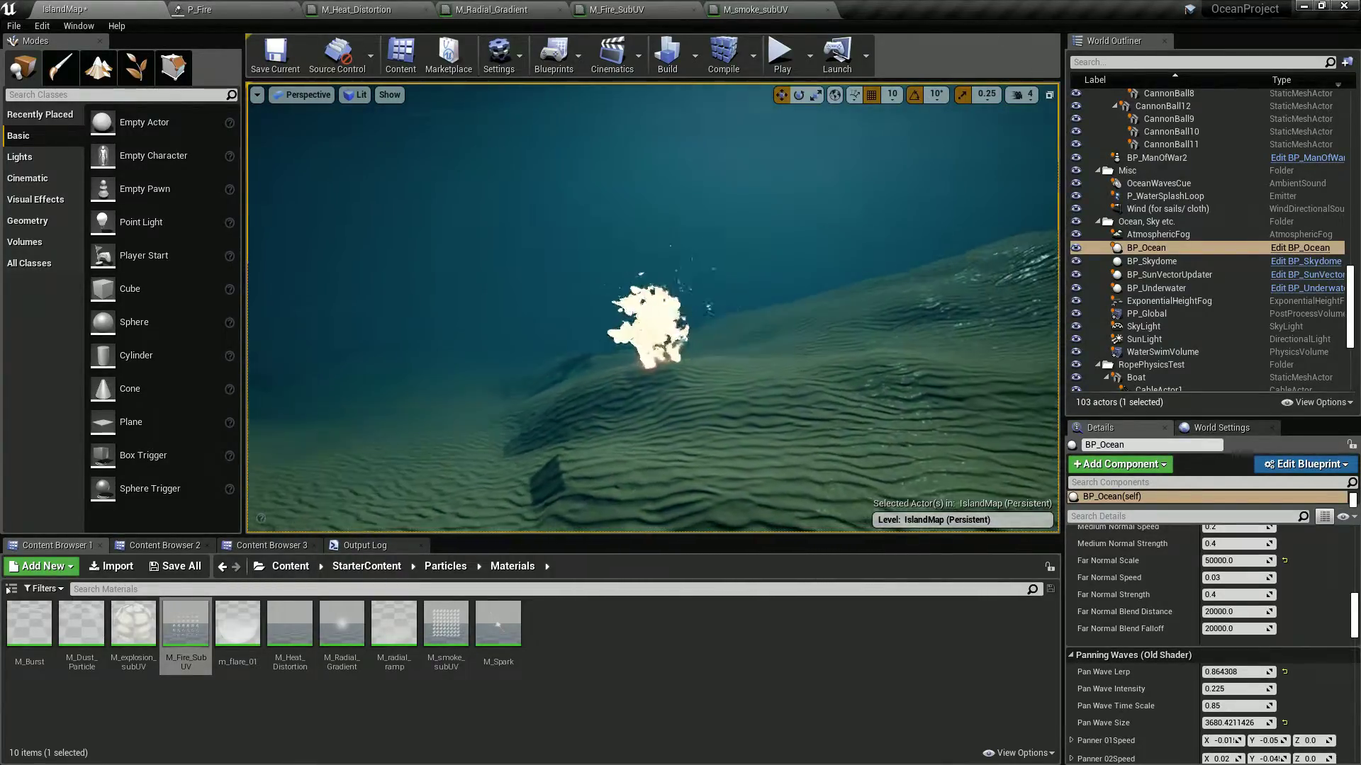
- Move the Multiply node's connection from Base Color to Emissive Color in M_smoke_subUV and apply the change to the IslandMap level
click(743, 12)
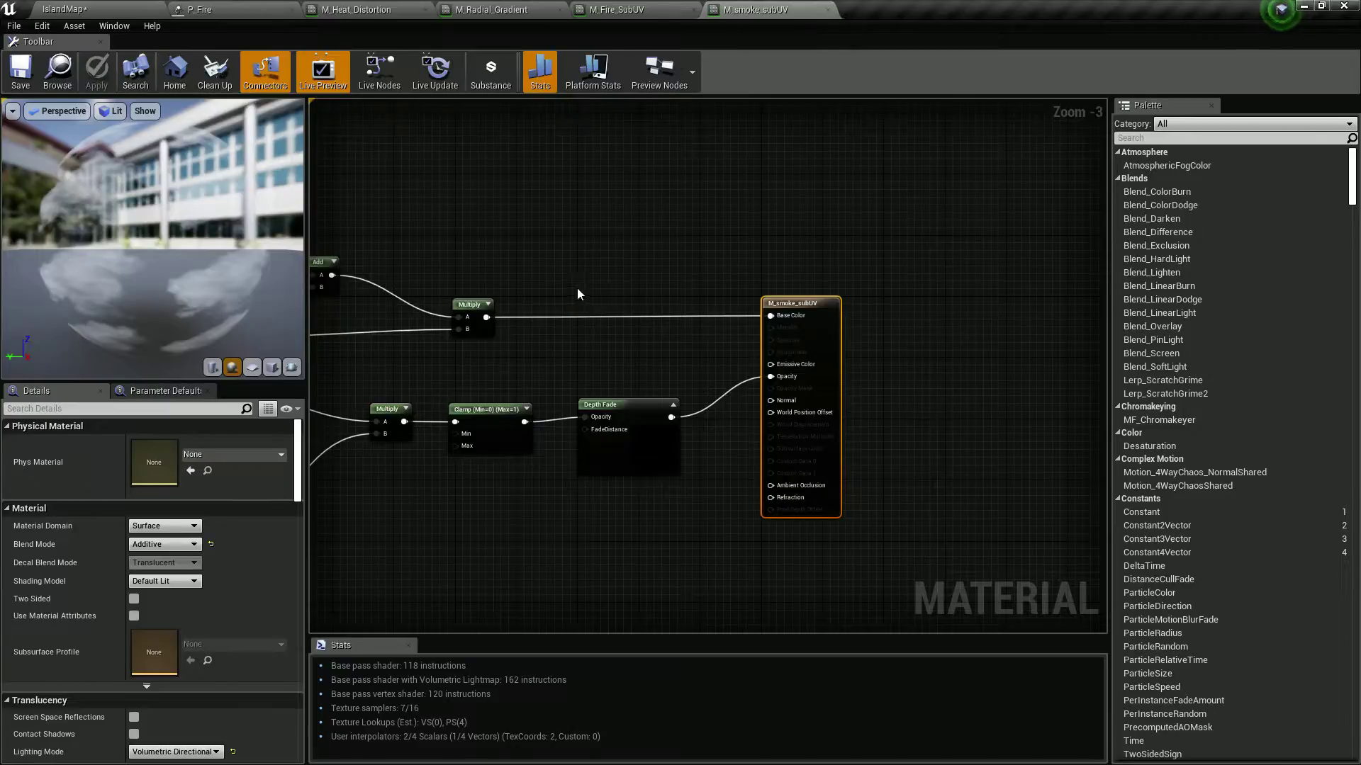
right_drag(586, 295, 705, 367)
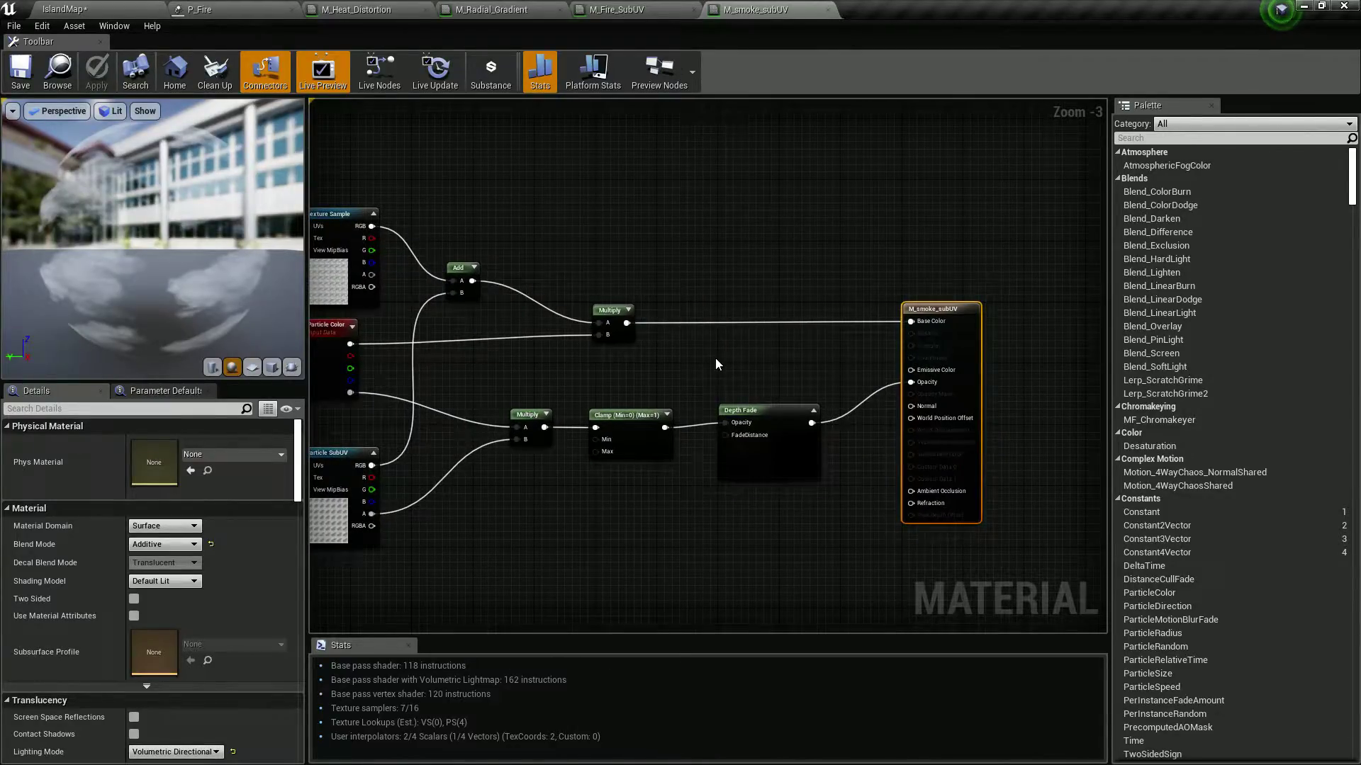
right_drag(554, 253, 631, 282)
right_drag(905, 313, 751, 320)
scroll(751, 321, up, 2)
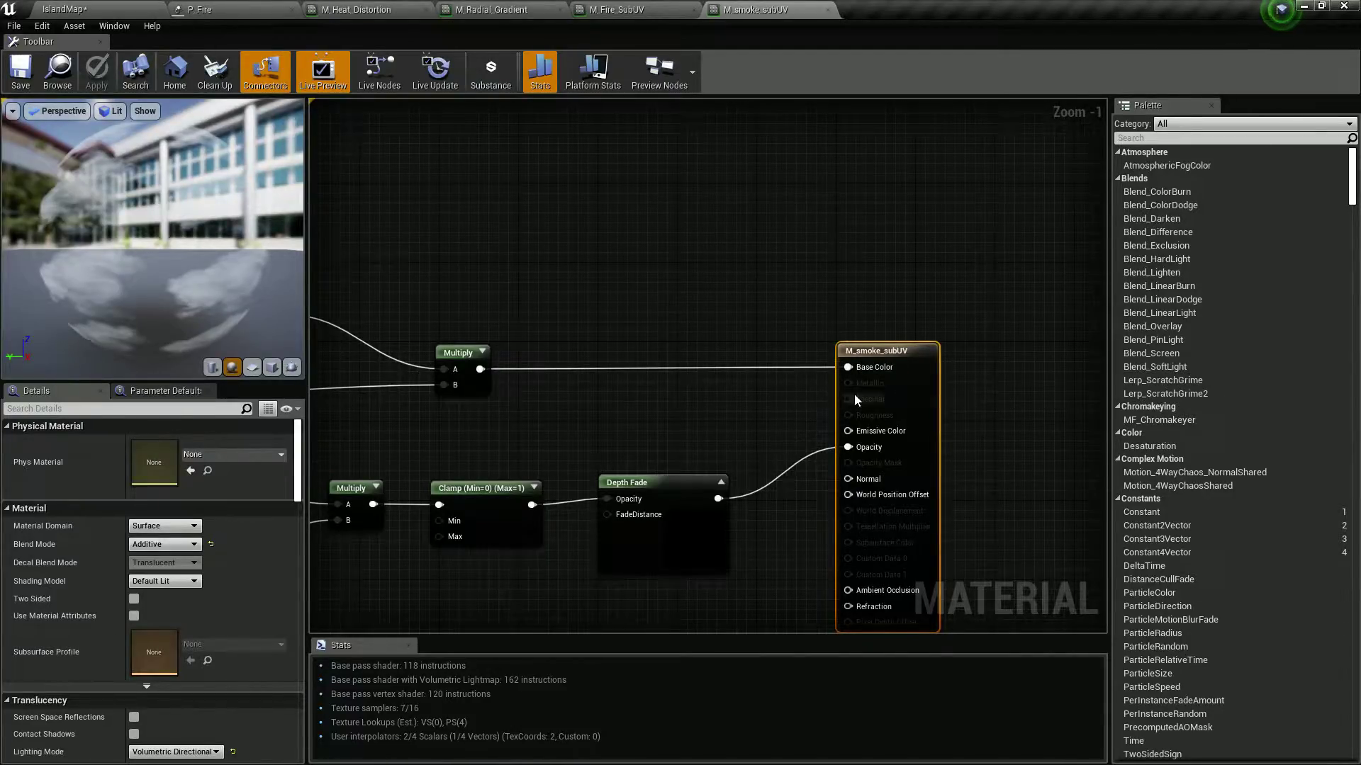
ctrl+drag(849, 367, 858, 435)
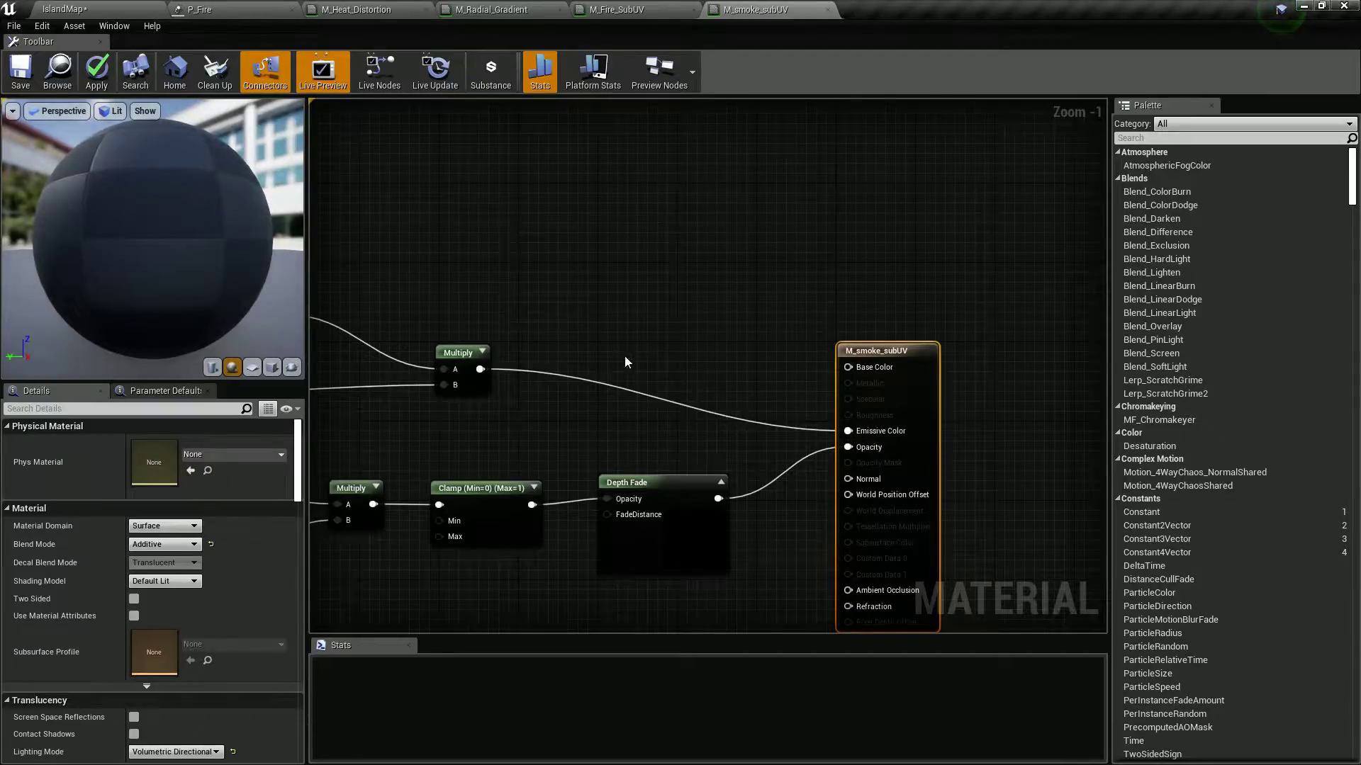
click(99, 72)
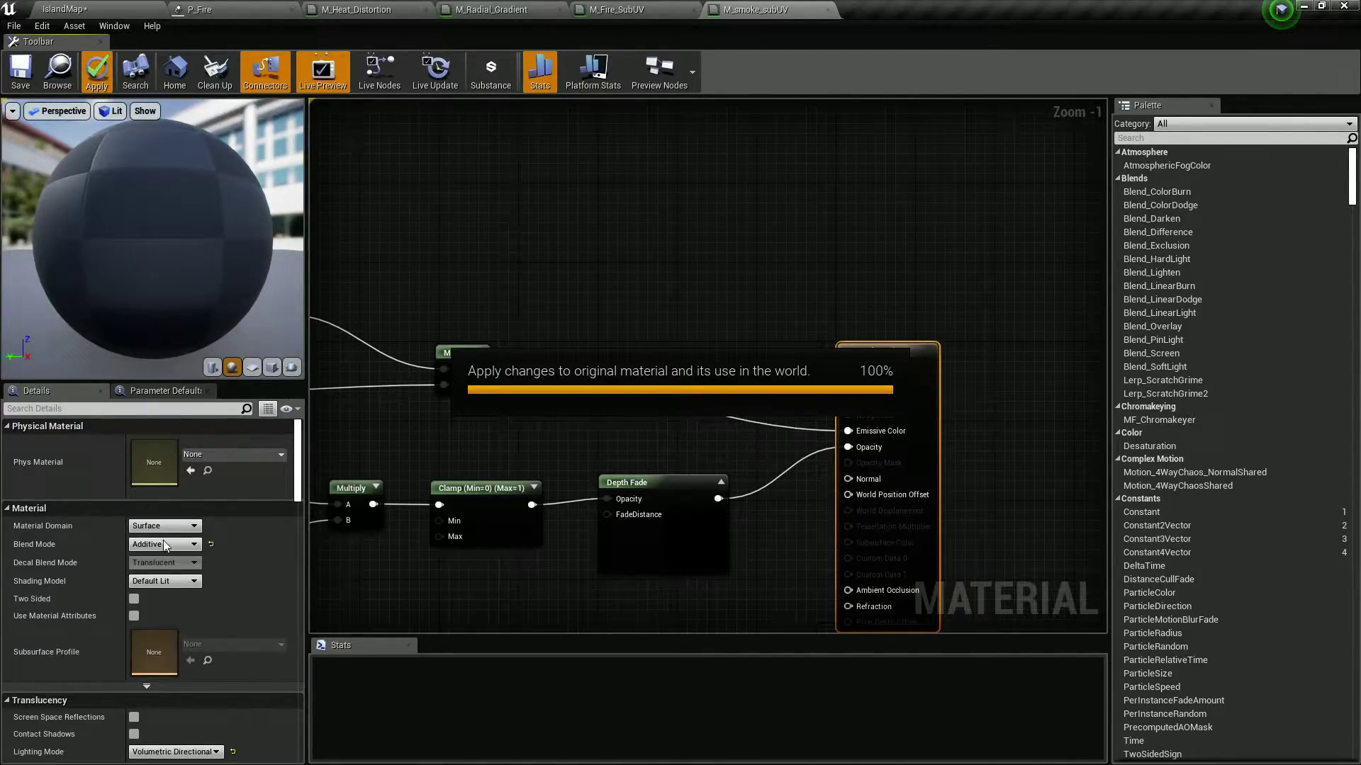
click(124, 11)
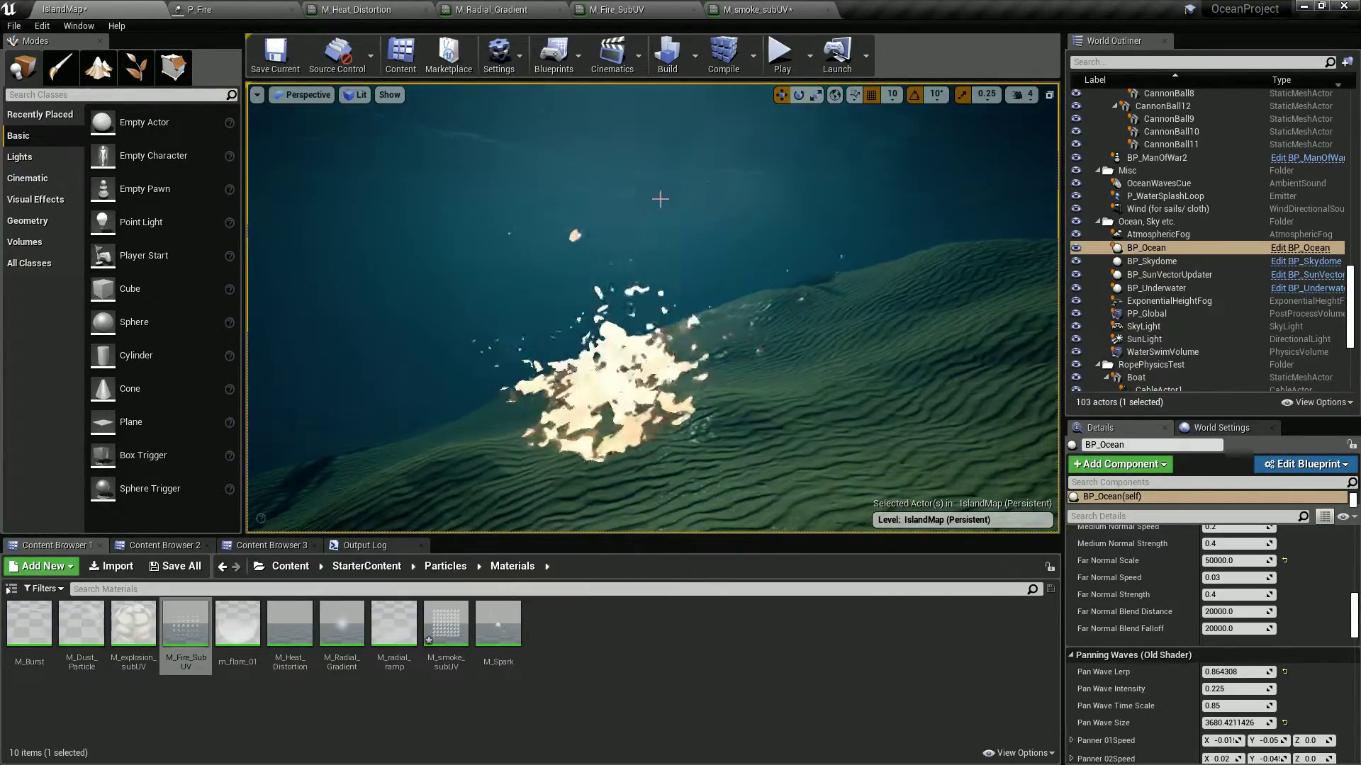
- Insert a second Multiply node between the existing Multiply node and the Emissive Color input of M_smoke_subUV
click(757, 11)
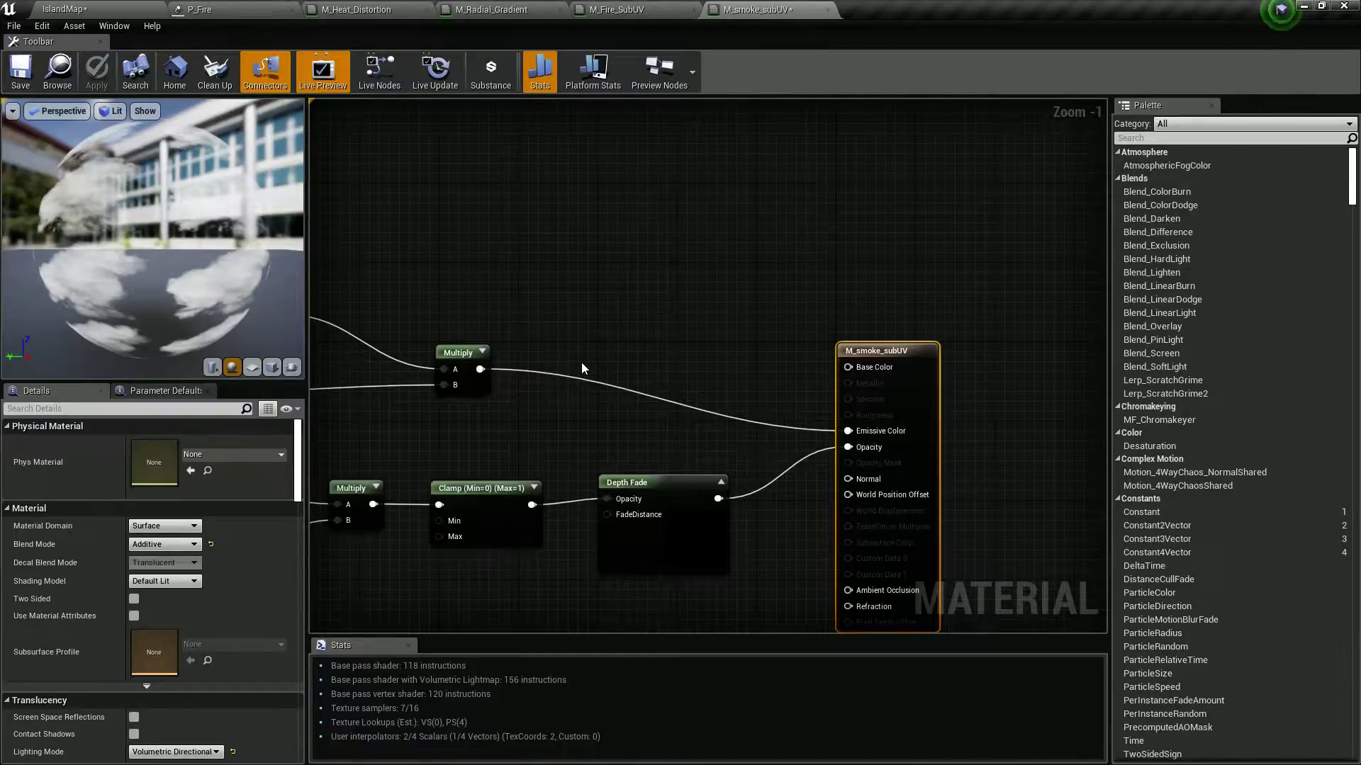
click(598, 399)
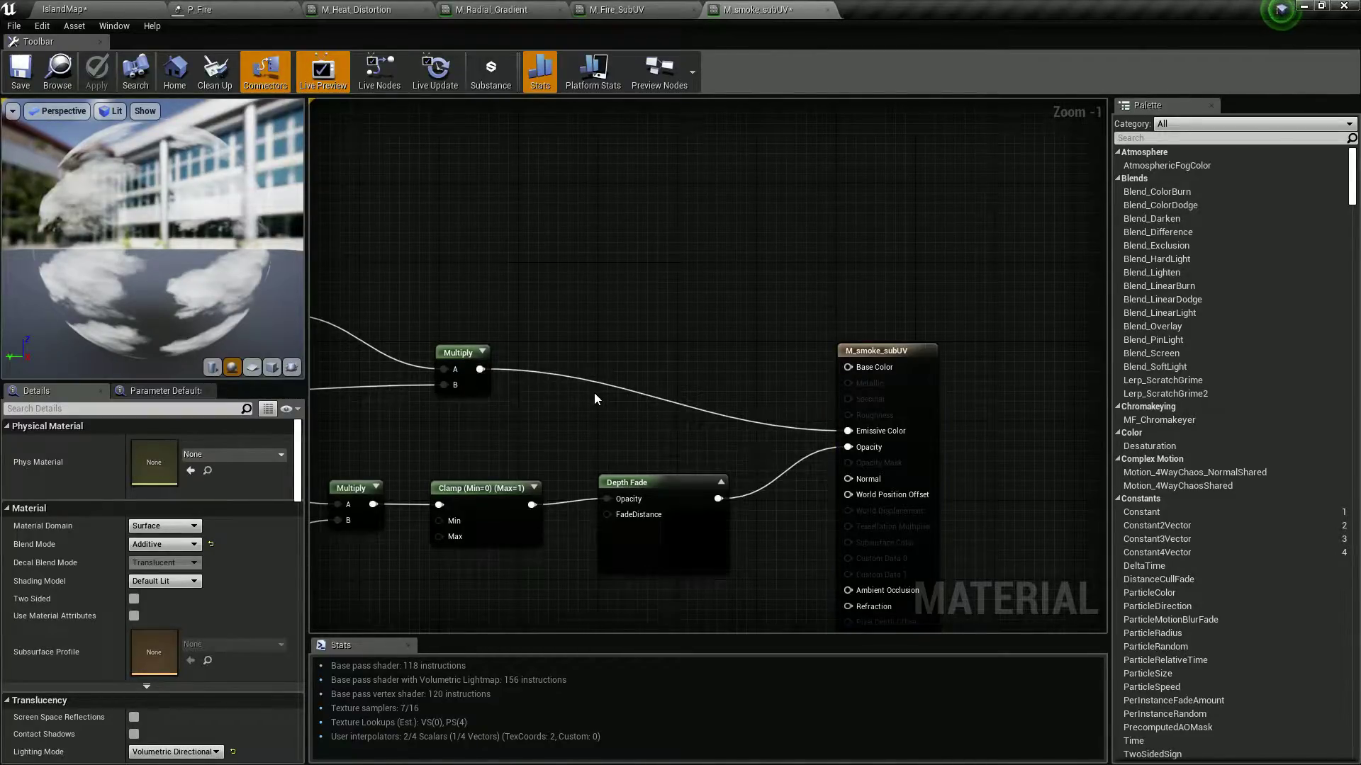
click(593, 398)
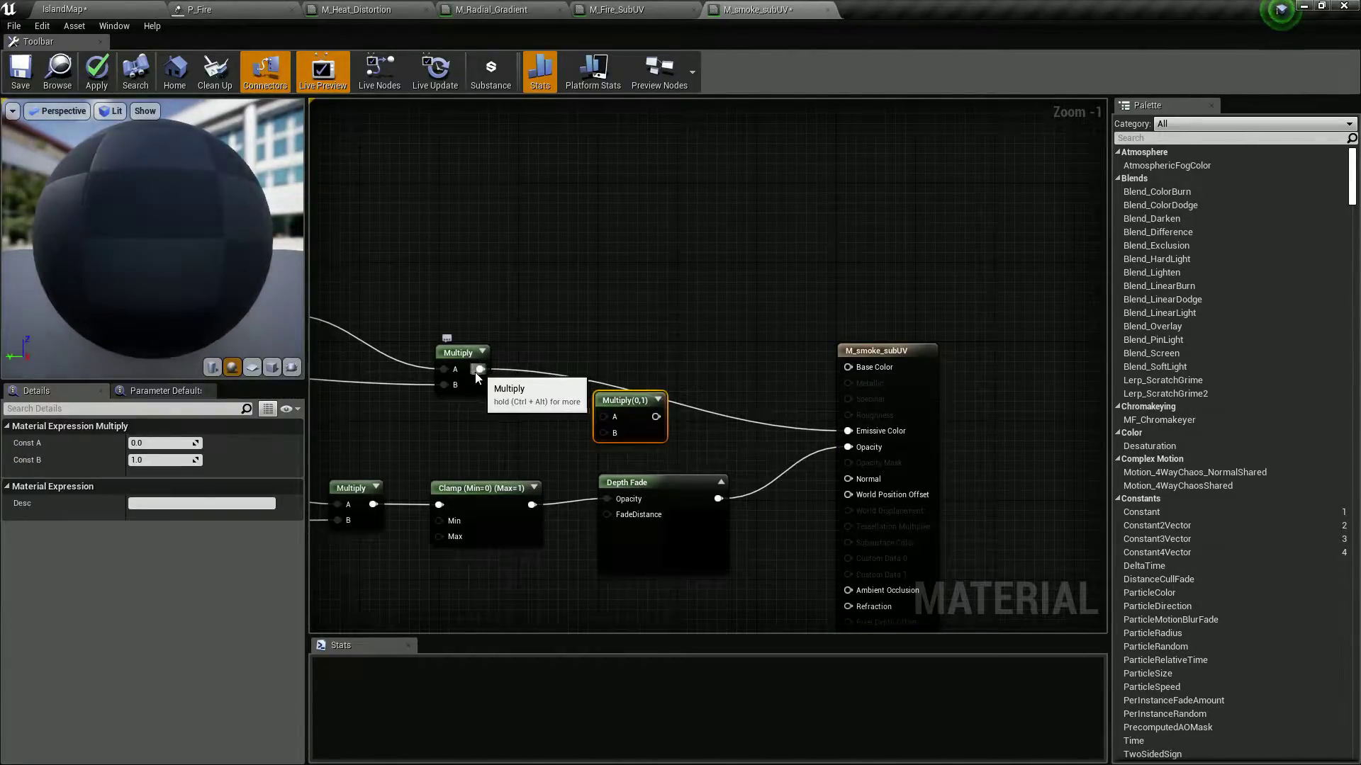
ctrl+drag(479, 370, 584, 355)
drag(480, 369, 614, 374)
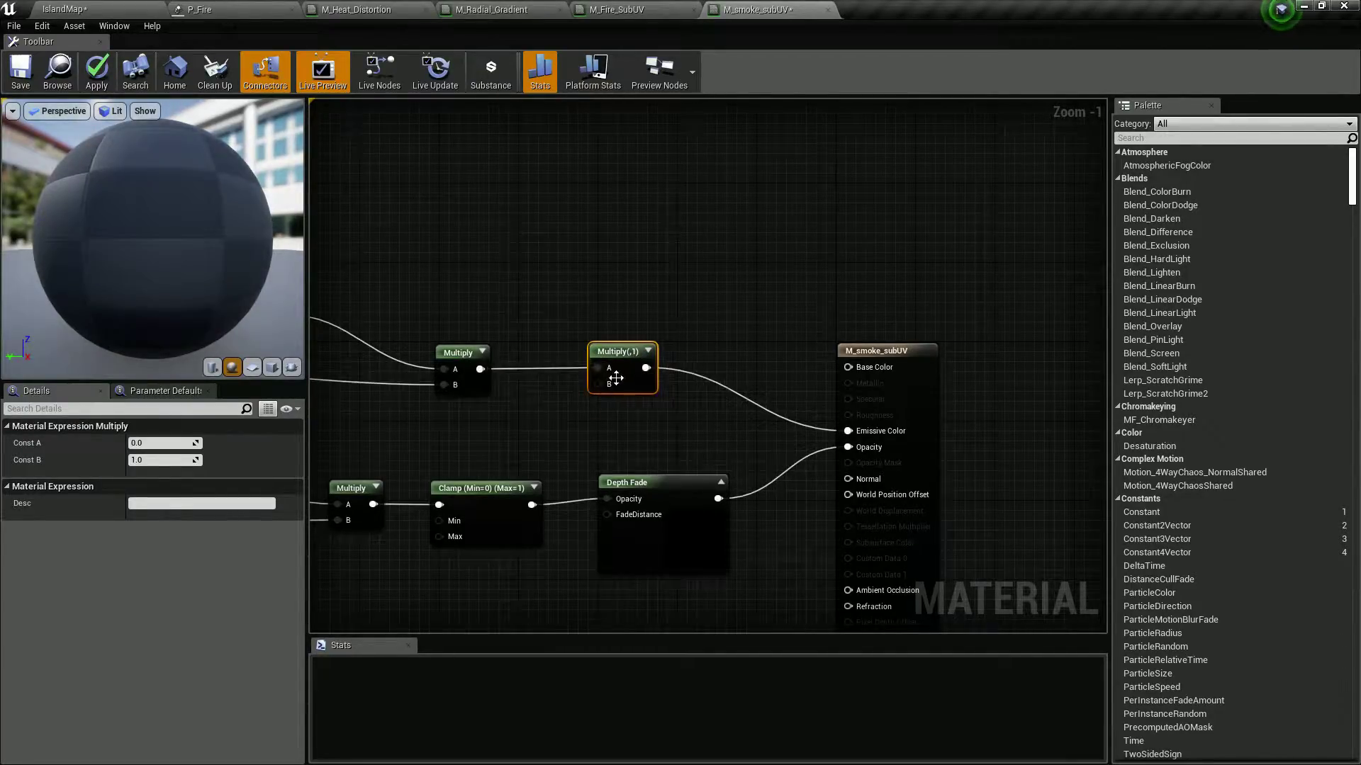
- Add a scalar parameter named EmissiveIntensity and connect it to input B of the new Multiply node
click(503, 401)
text(ss)
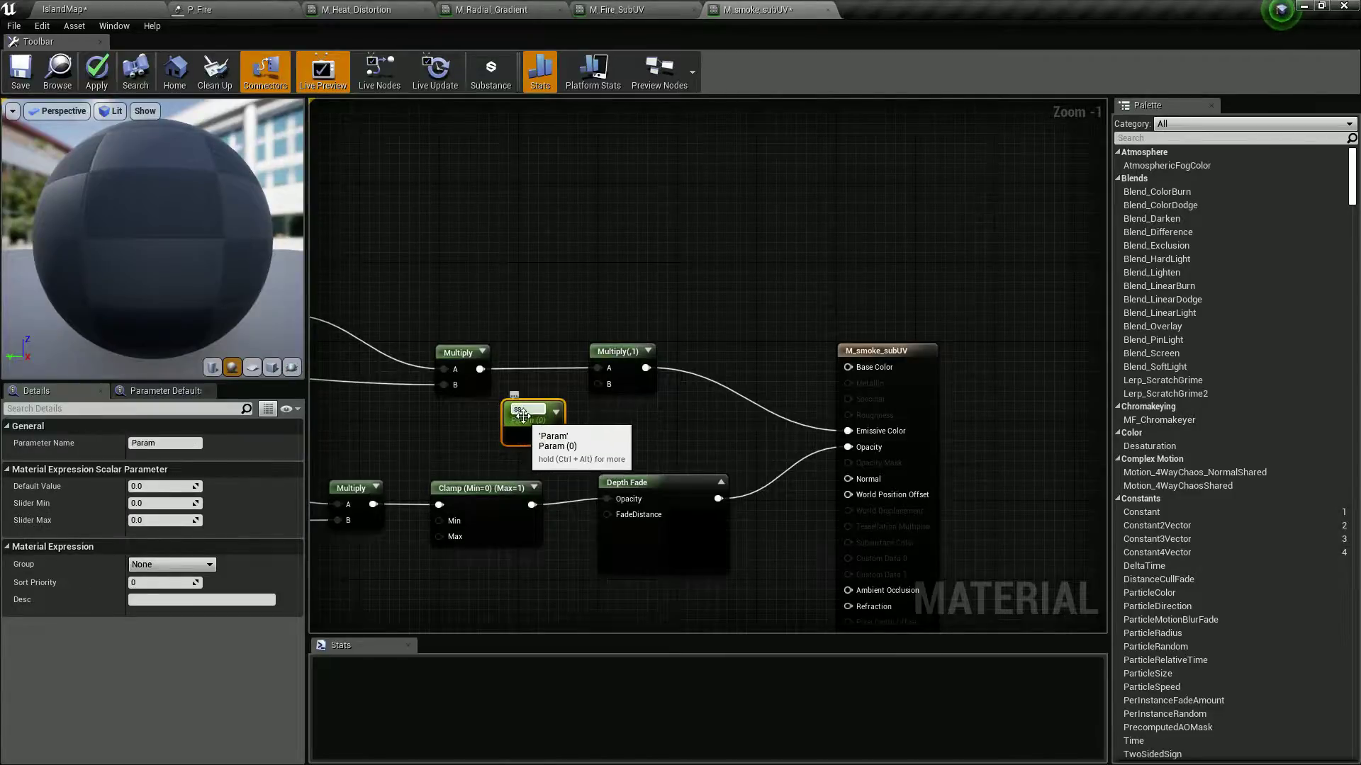
text(Emissive)
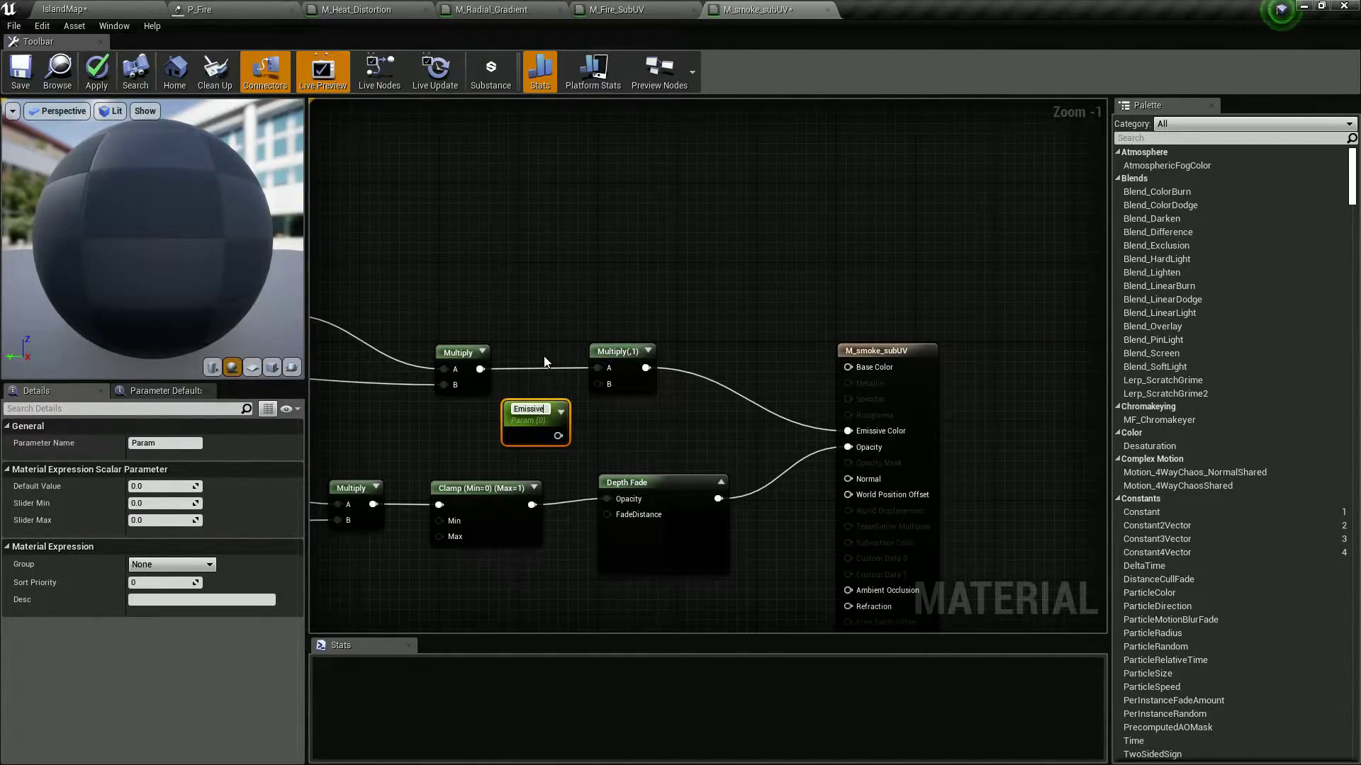
text(Intensity)
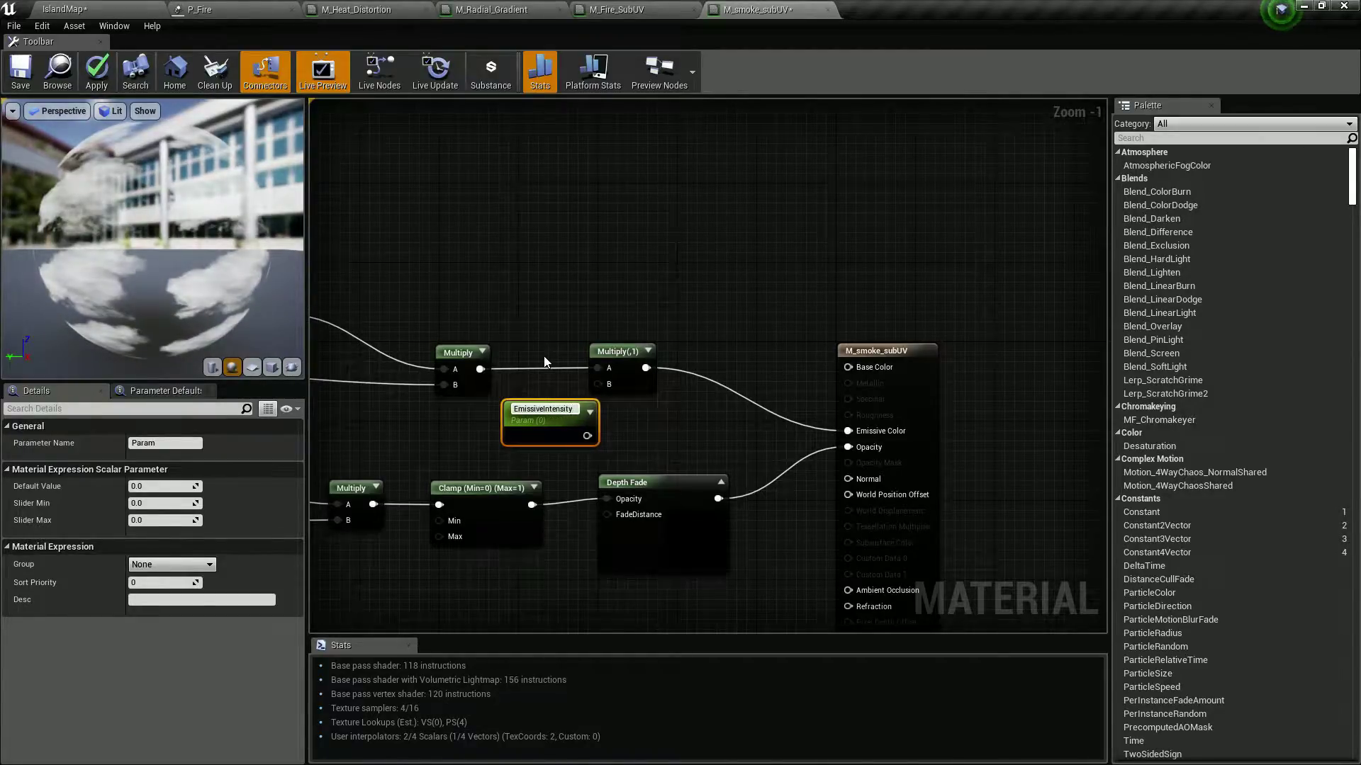
key(Return)
drag(545, 439, 598, 385)
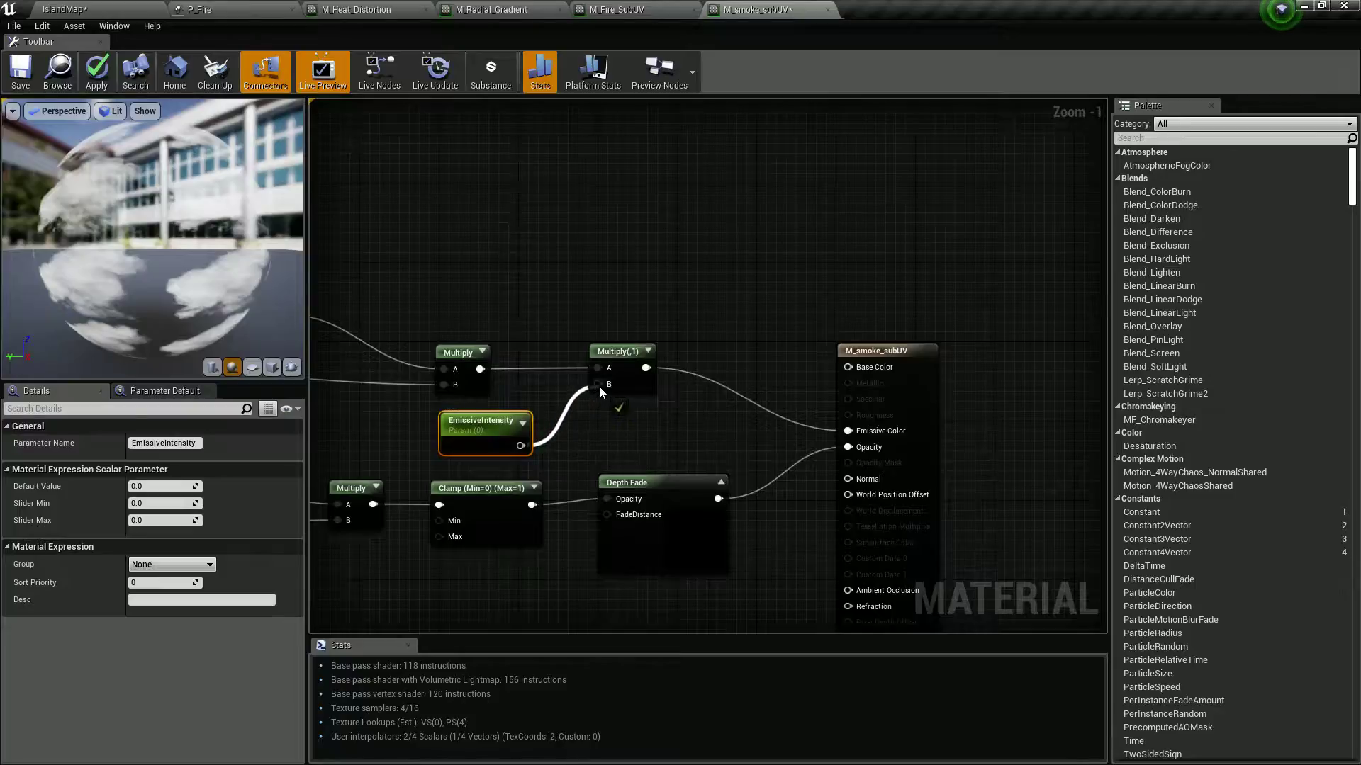
- Set the default value of the EmissiveIntensity parameter to 2, apply the change and examine the smoke in the IslandMap level
double_click(486, 422)
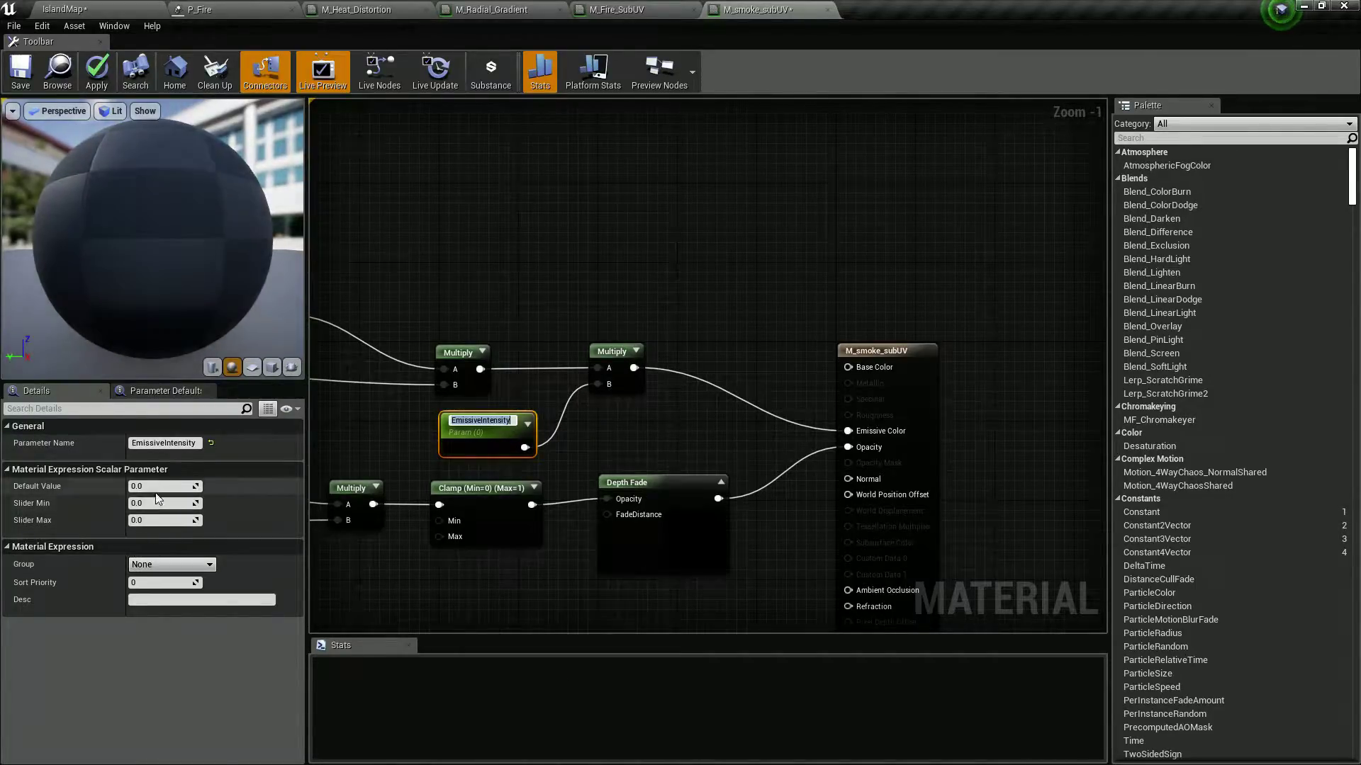
click(174, 487)
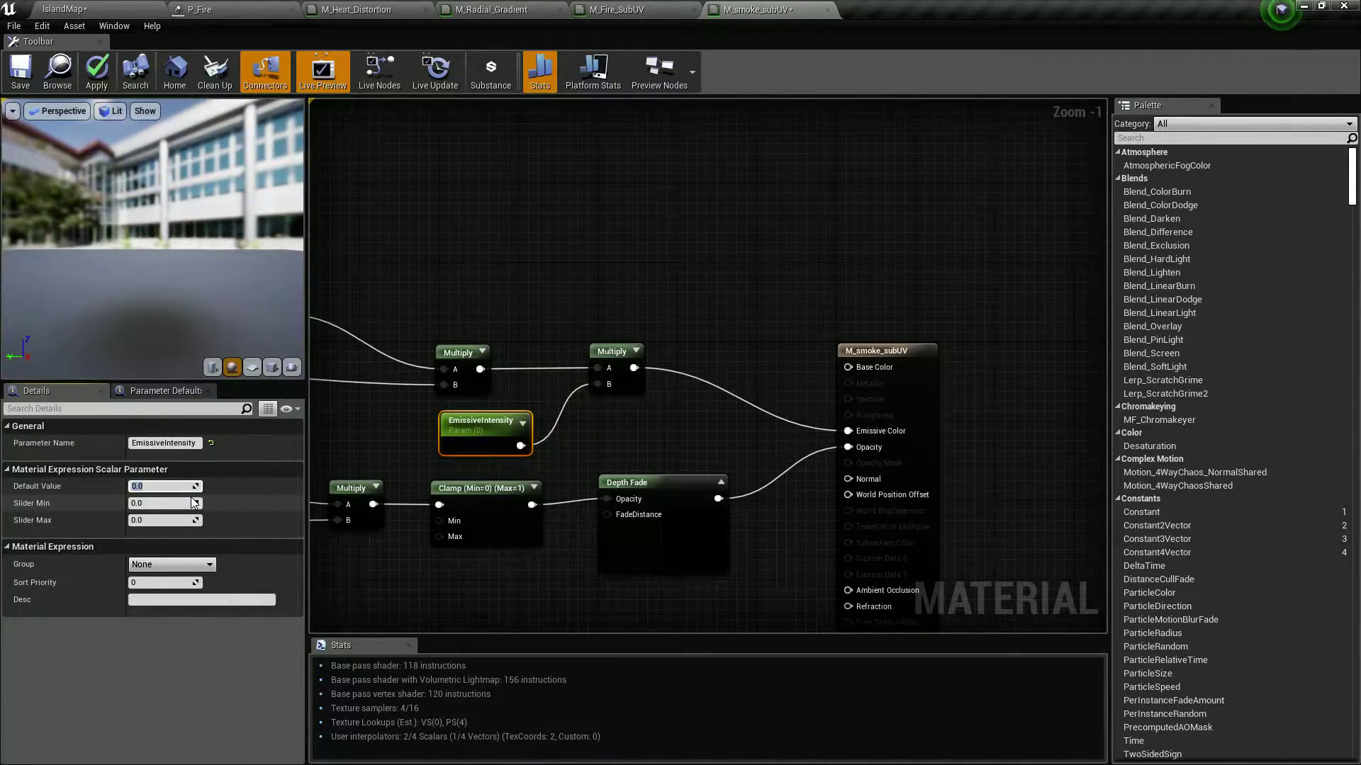
text(2)
key(Return)
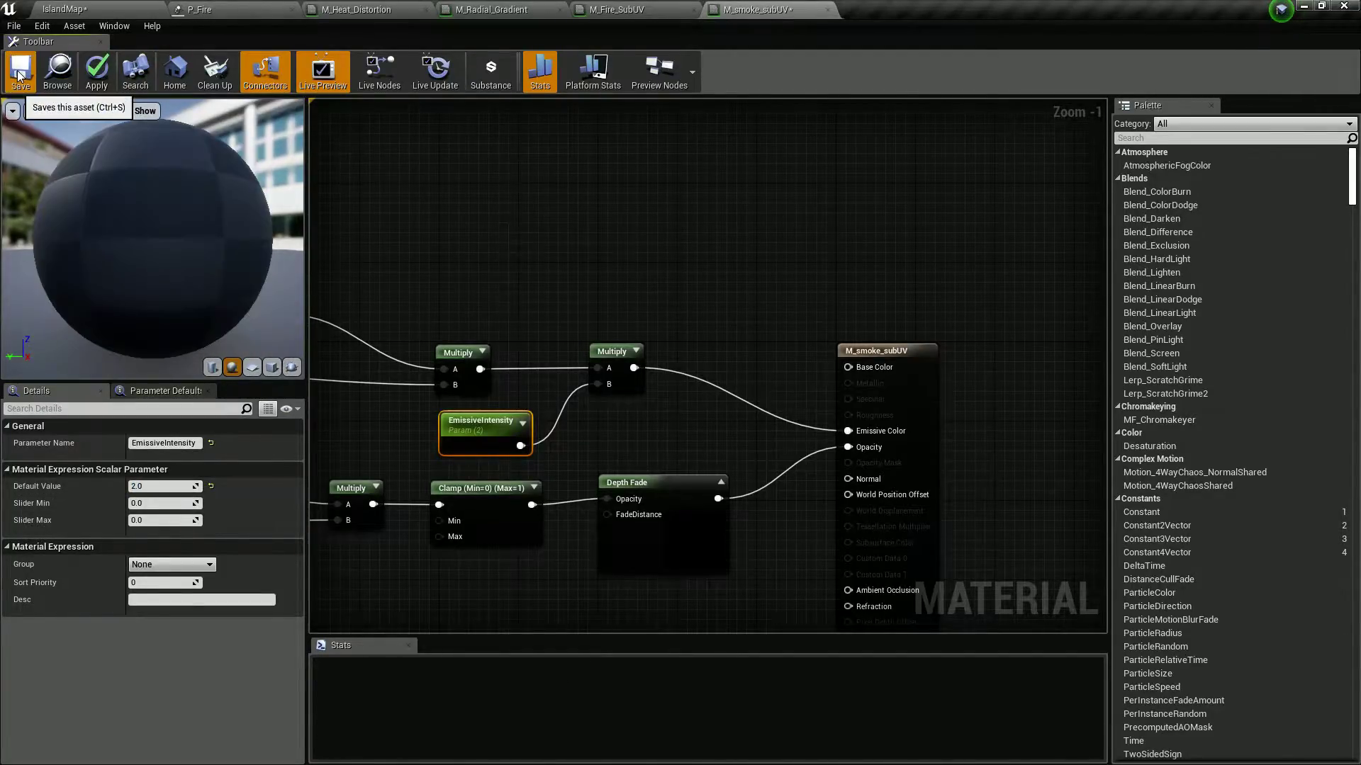
click(96, 71)
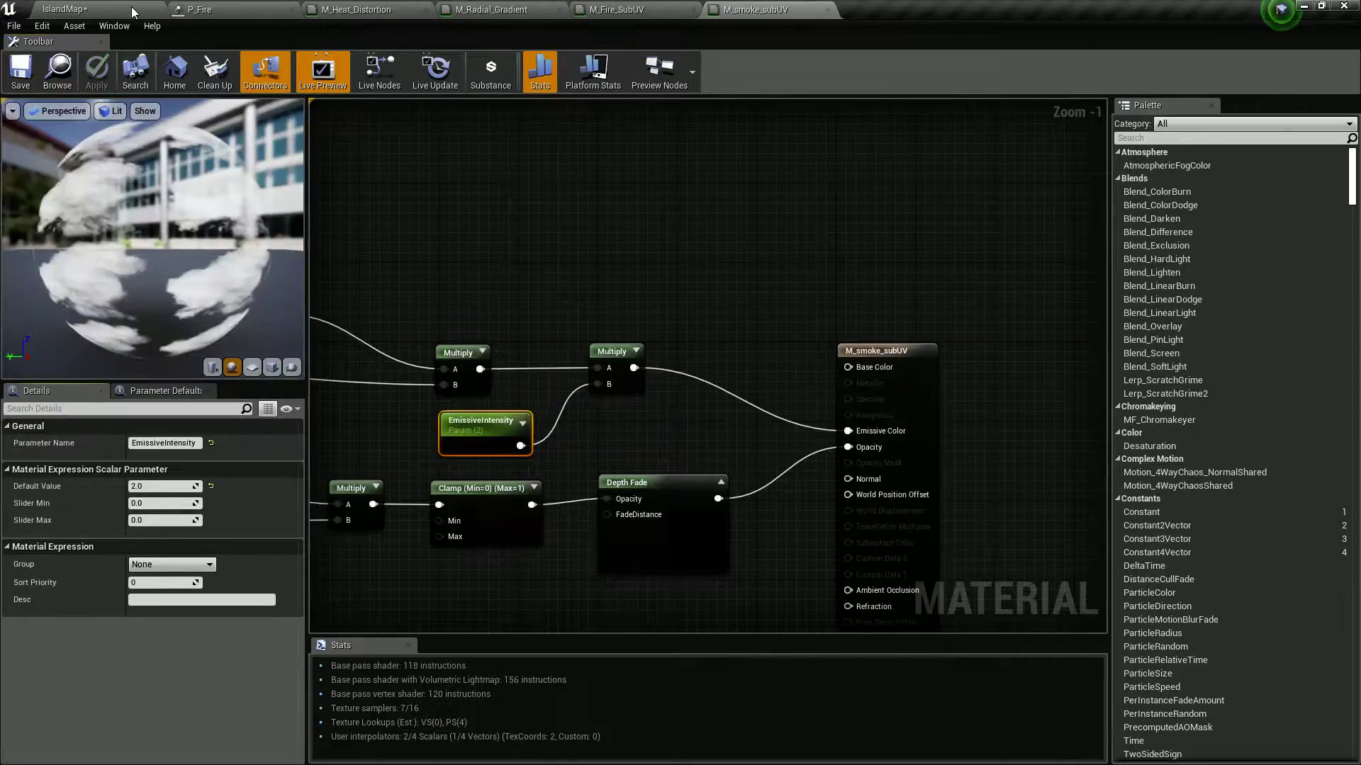
click(130, 6)
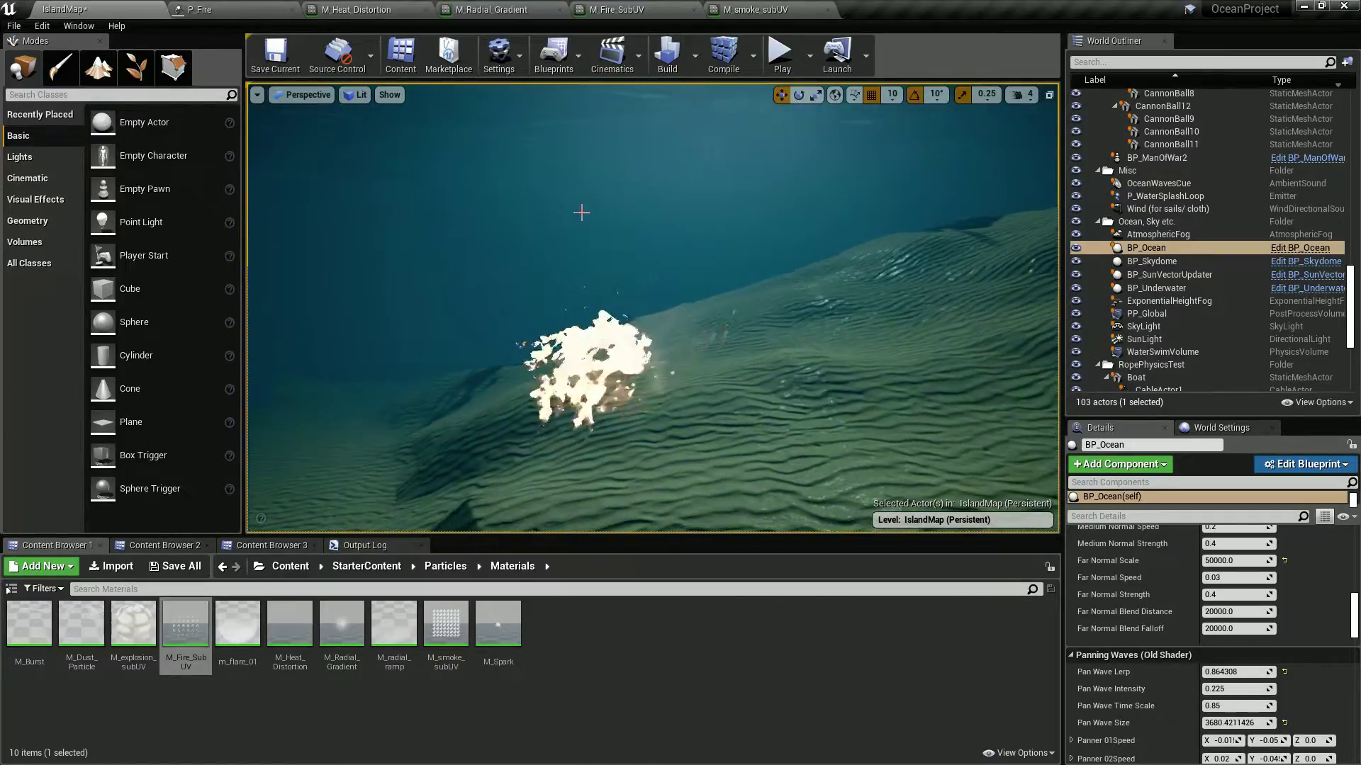
- Set the translucency Lighting Mode of M_smoke_subUV to Volumetric NonDirectional, save the material and check the smoke in the IslandMap level
click(762, 13)
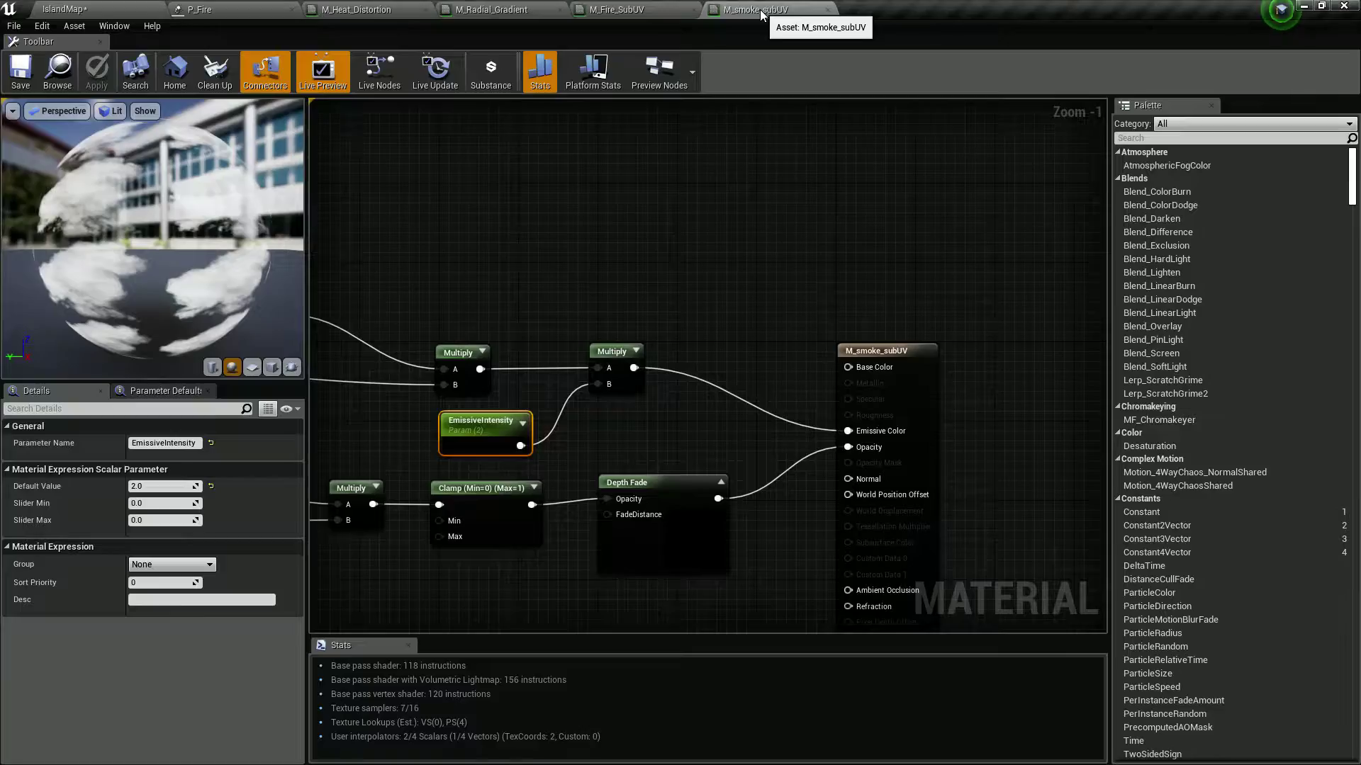
click(395, 339)
right_drag(395, 339, 548, 240)
scroll(171, 568, down, 1)
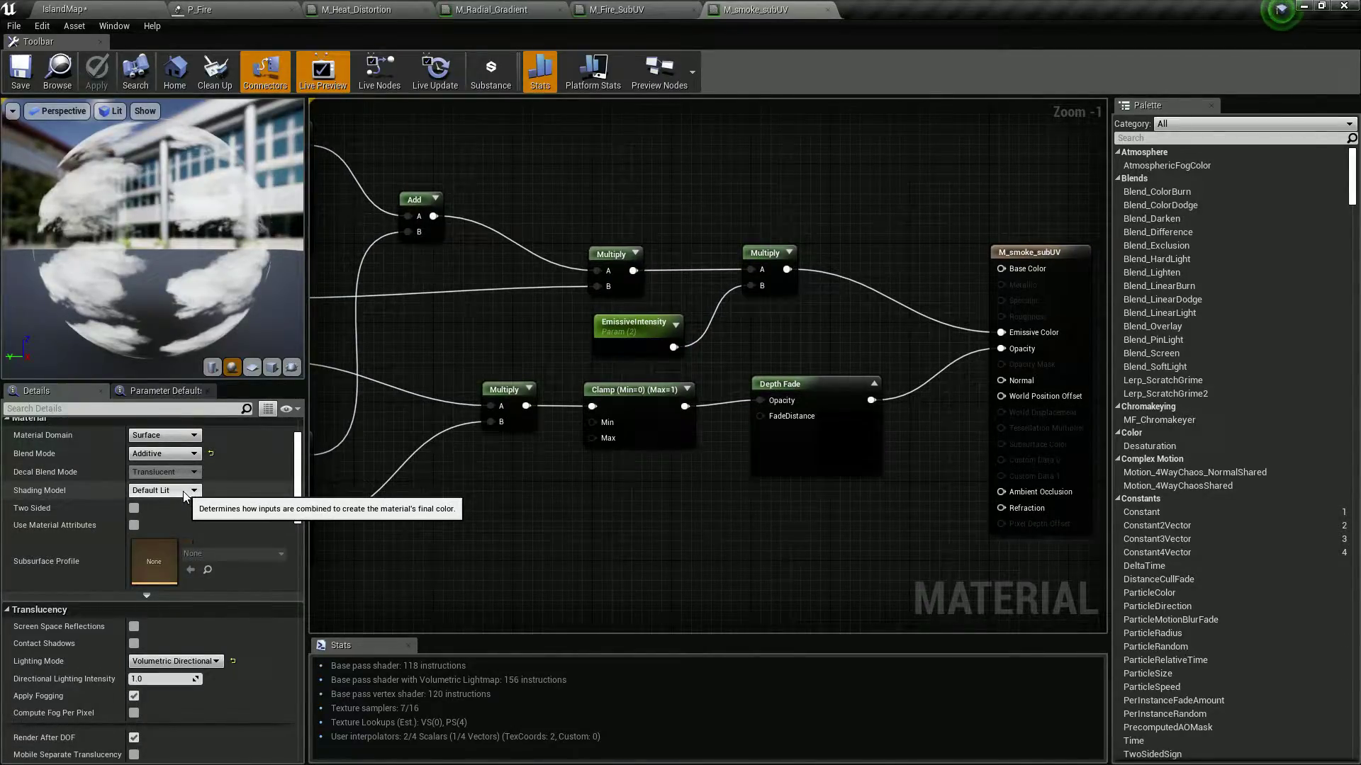
click(216, 663)
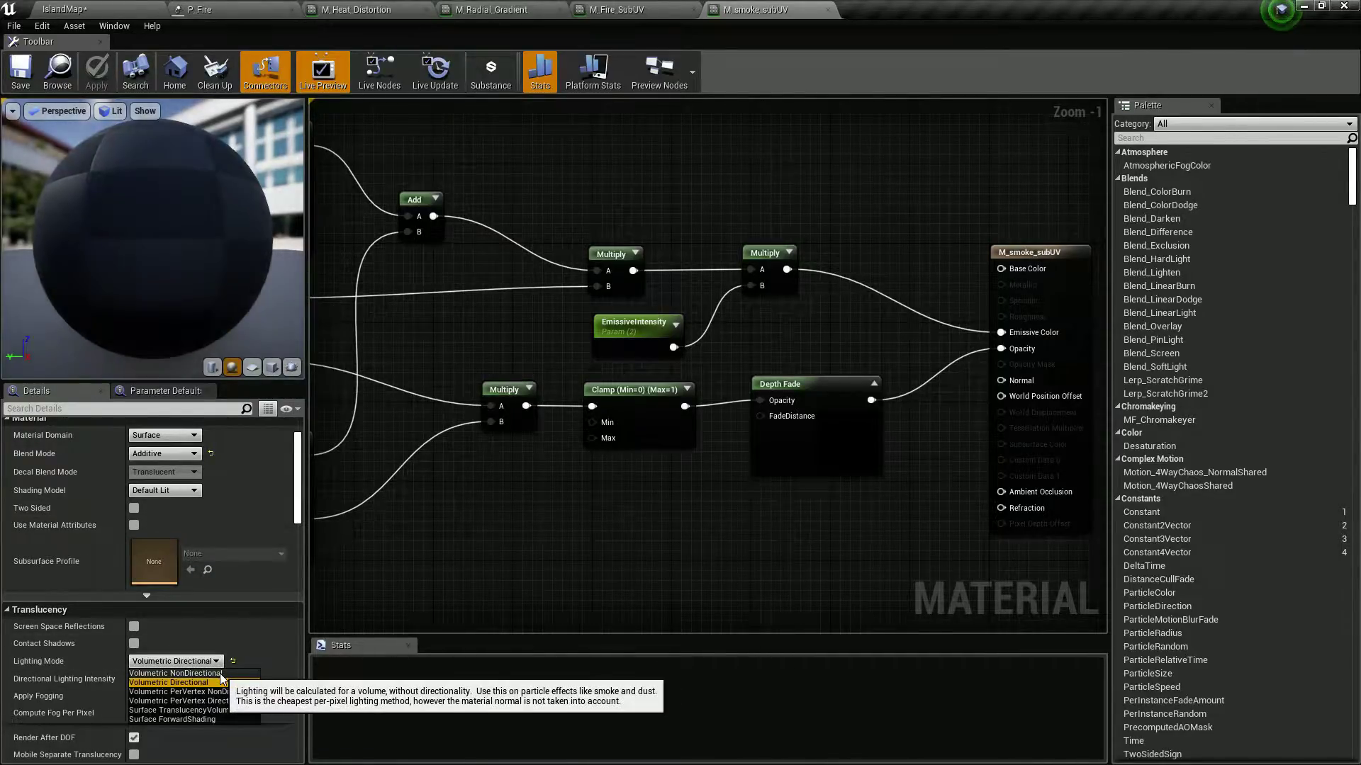
click(222, 673)
scroll(200, 662, down, 2)
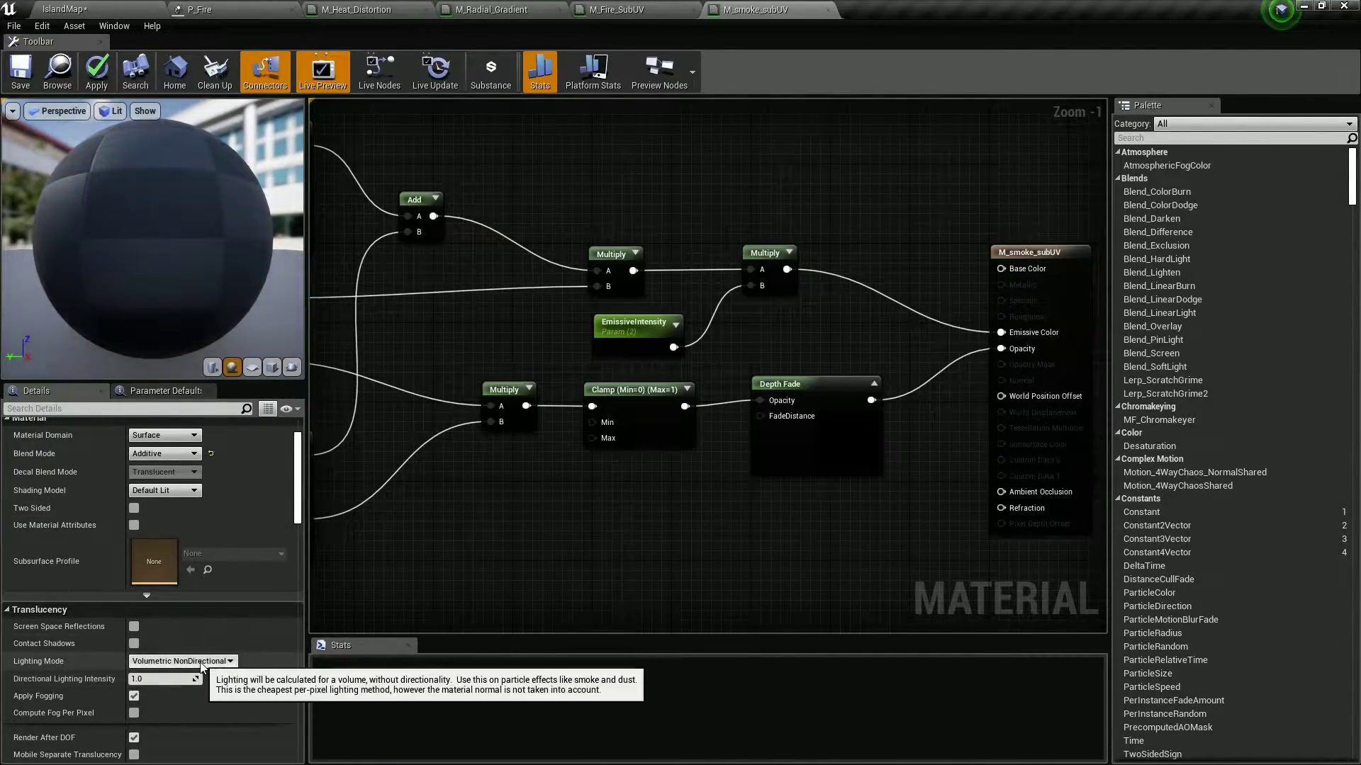
scroll(200, 662, down, 3)
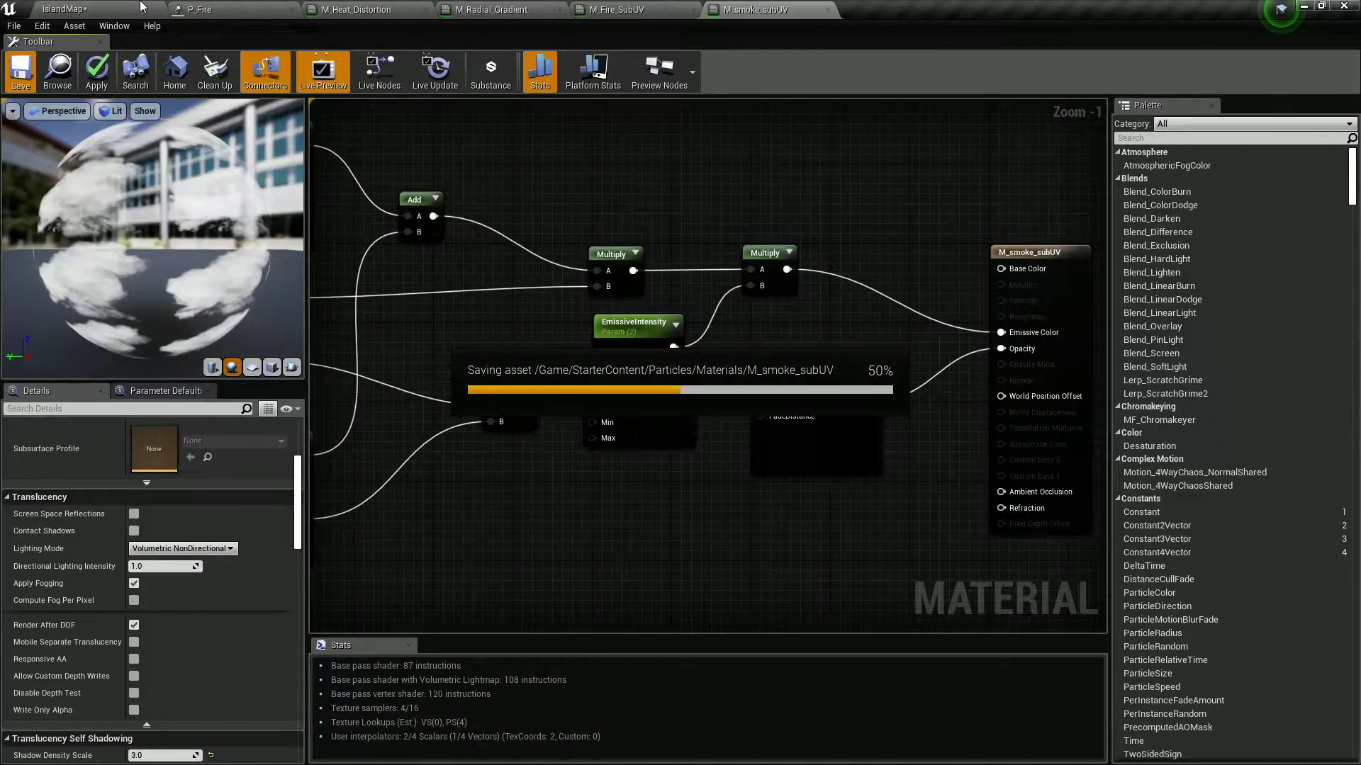
click(140, 8)
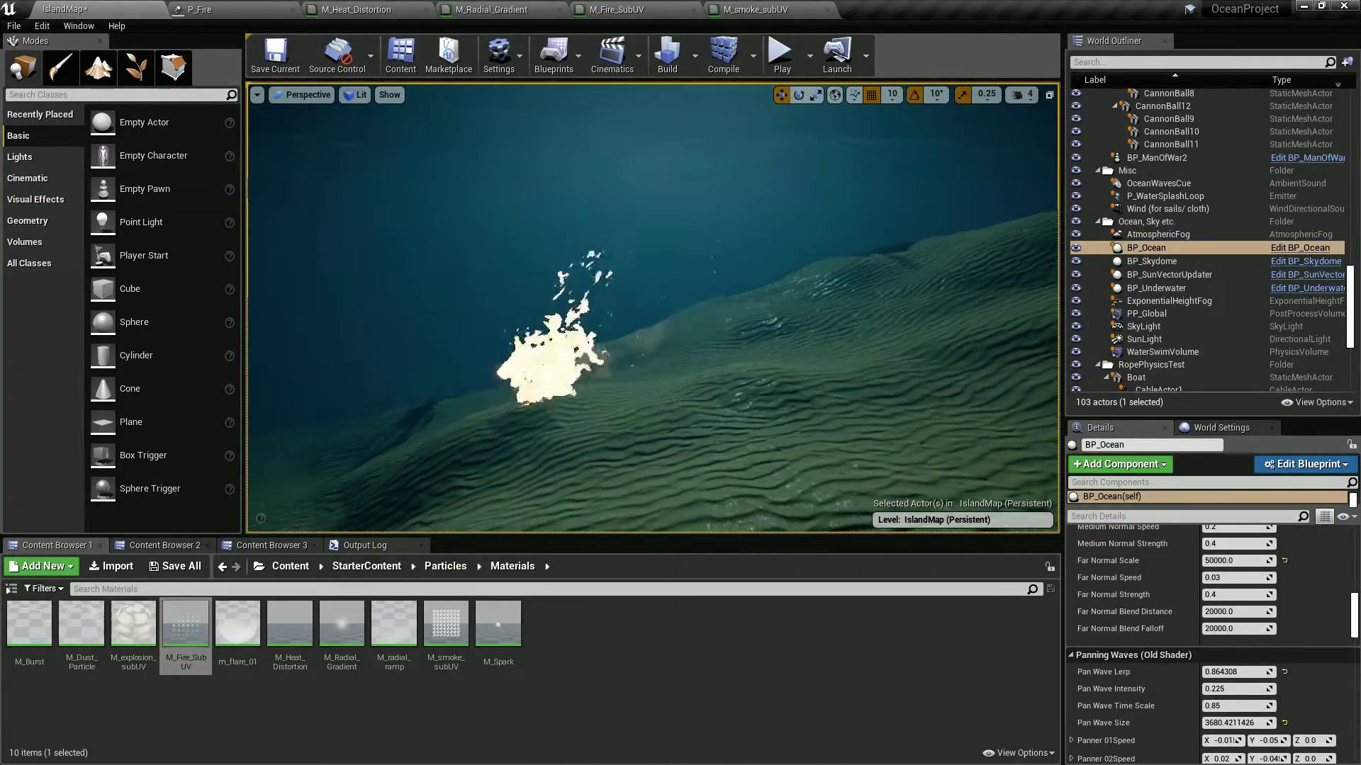
- Disable Render After DOF for M_smoke_subUV, save the material and examine the underwater fire and smoke in the IslandMap level
click(754, 11)
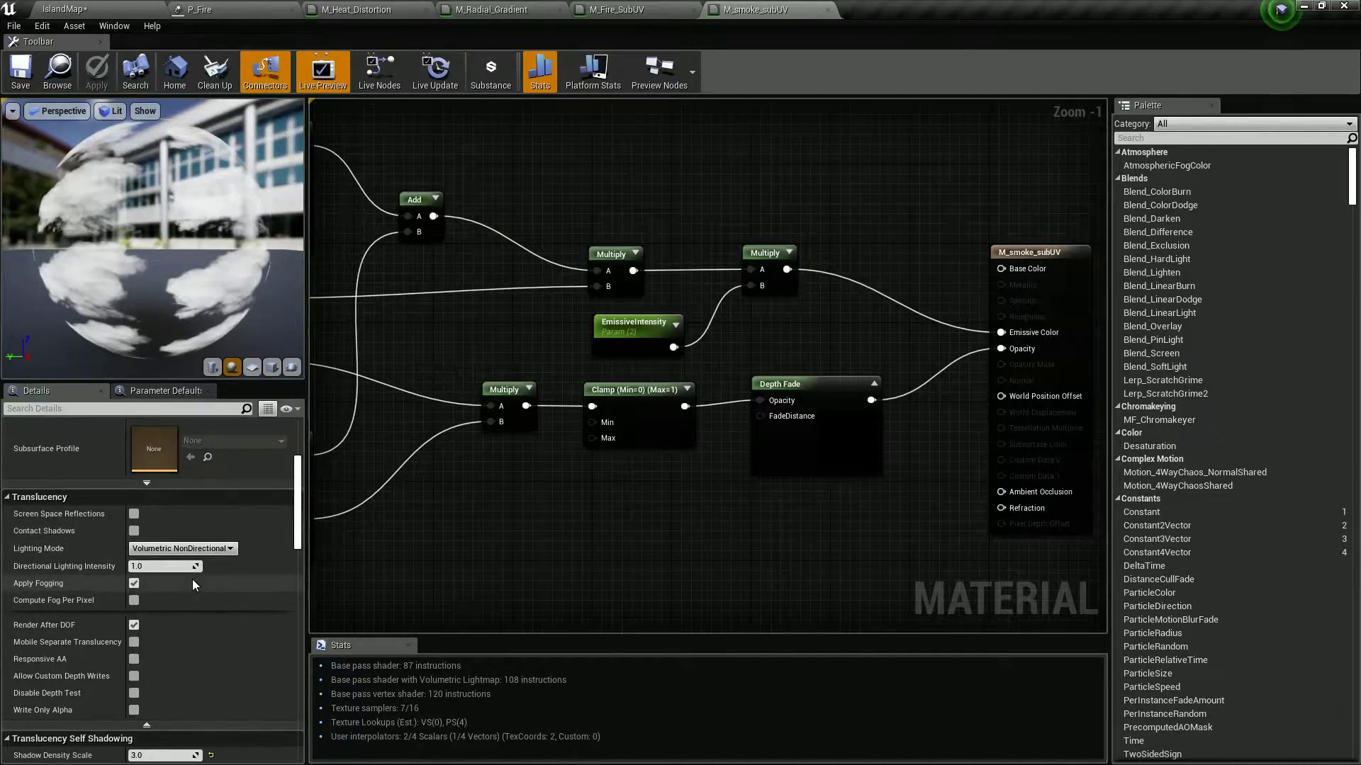
scroll(193, 584, down, 1)
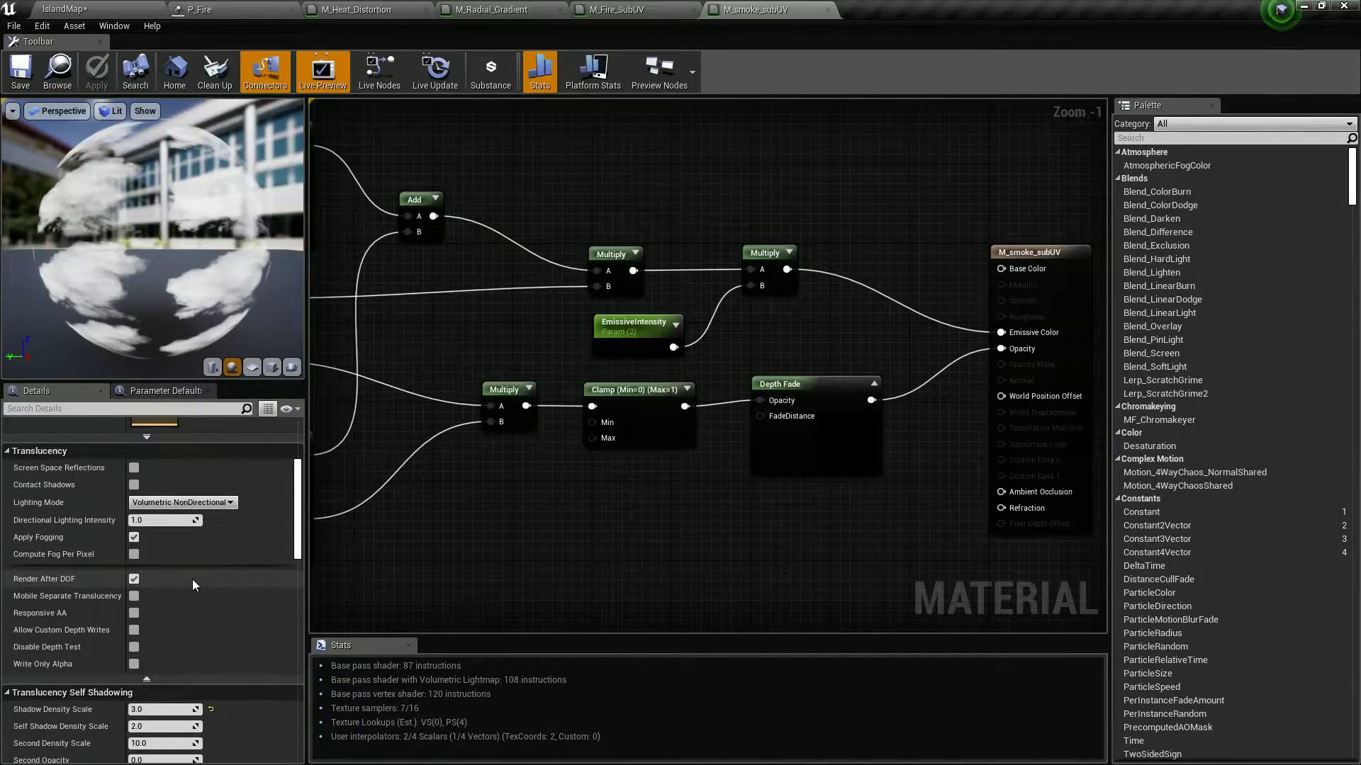
click(134, 579)
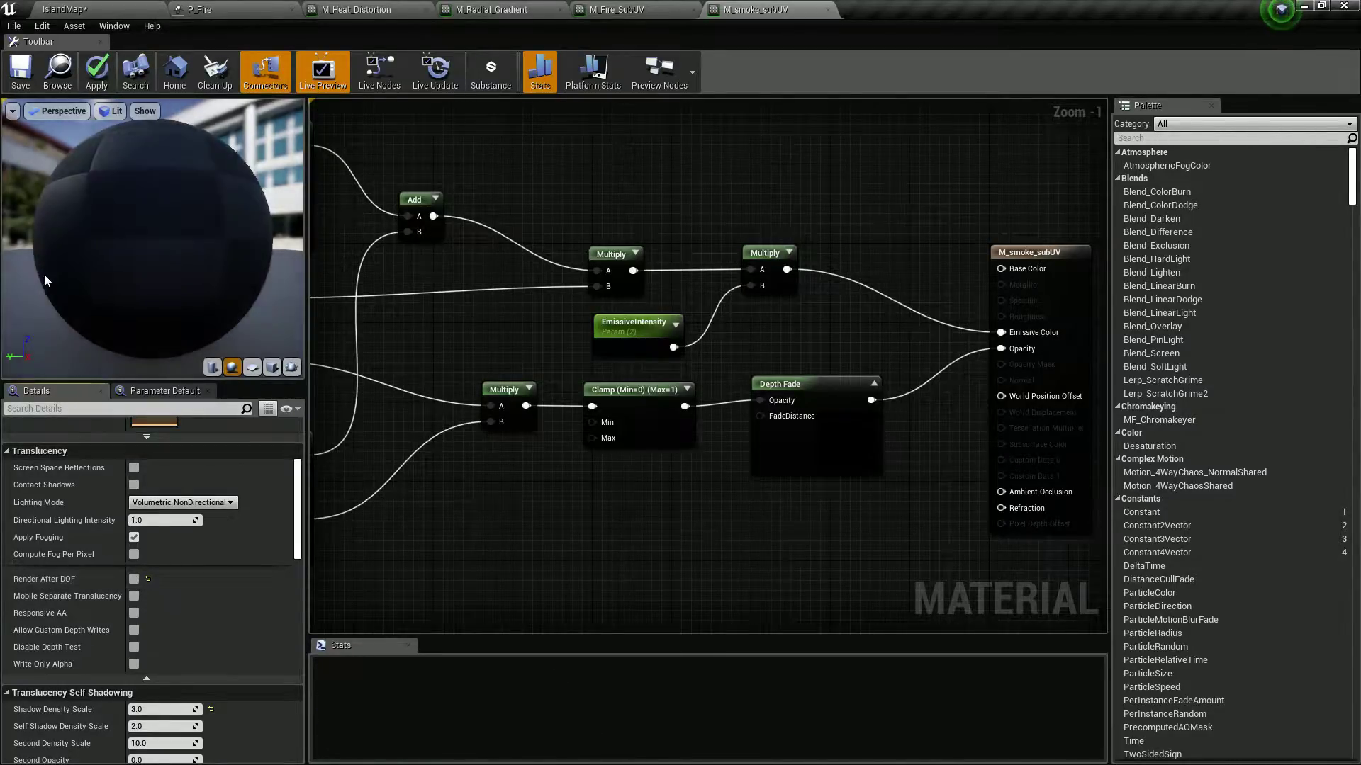
key(ctrl+s)
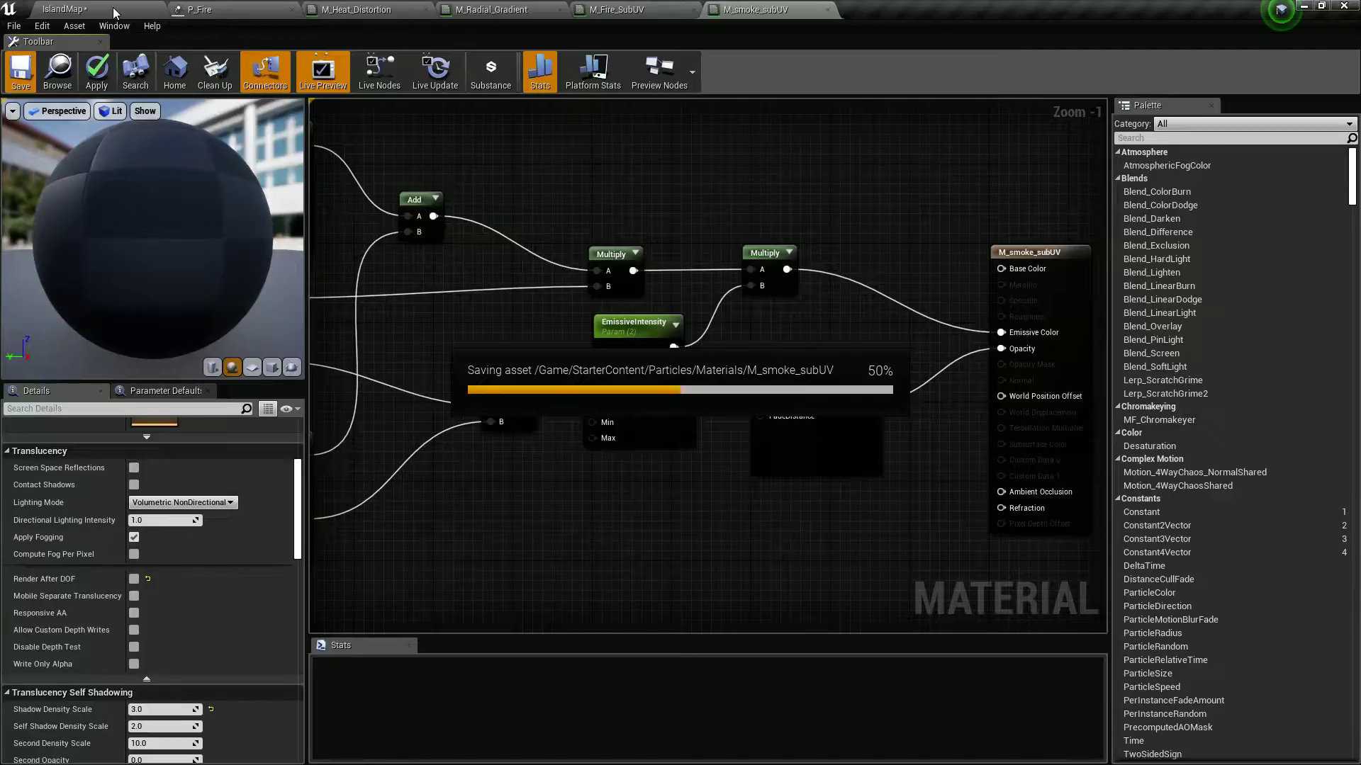
click(113, 7)
right_drag(503, 315, 503, 347)
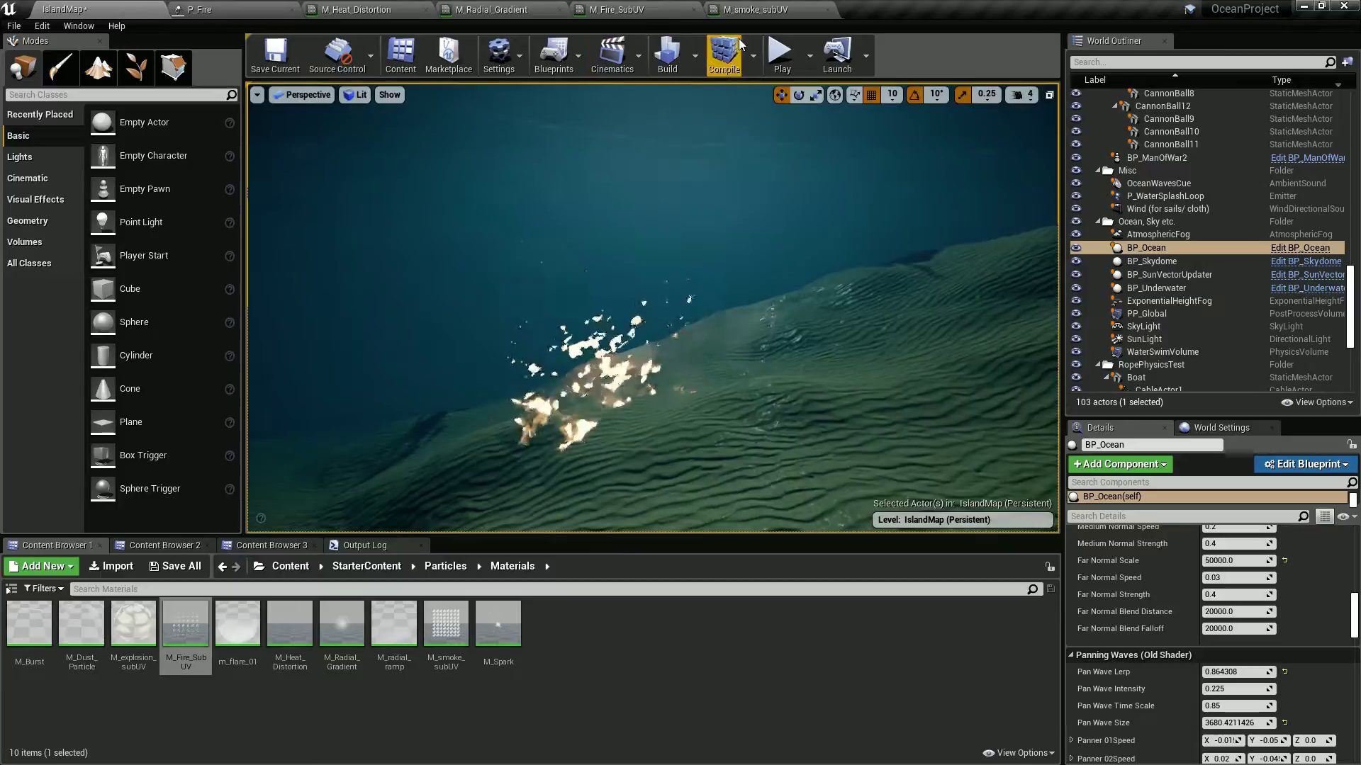
- Restore the Lighting Mode of M_smoke_subUV to Volumetric Directional and enable Render After DOF again
click(756, 10)
click(182, 502)
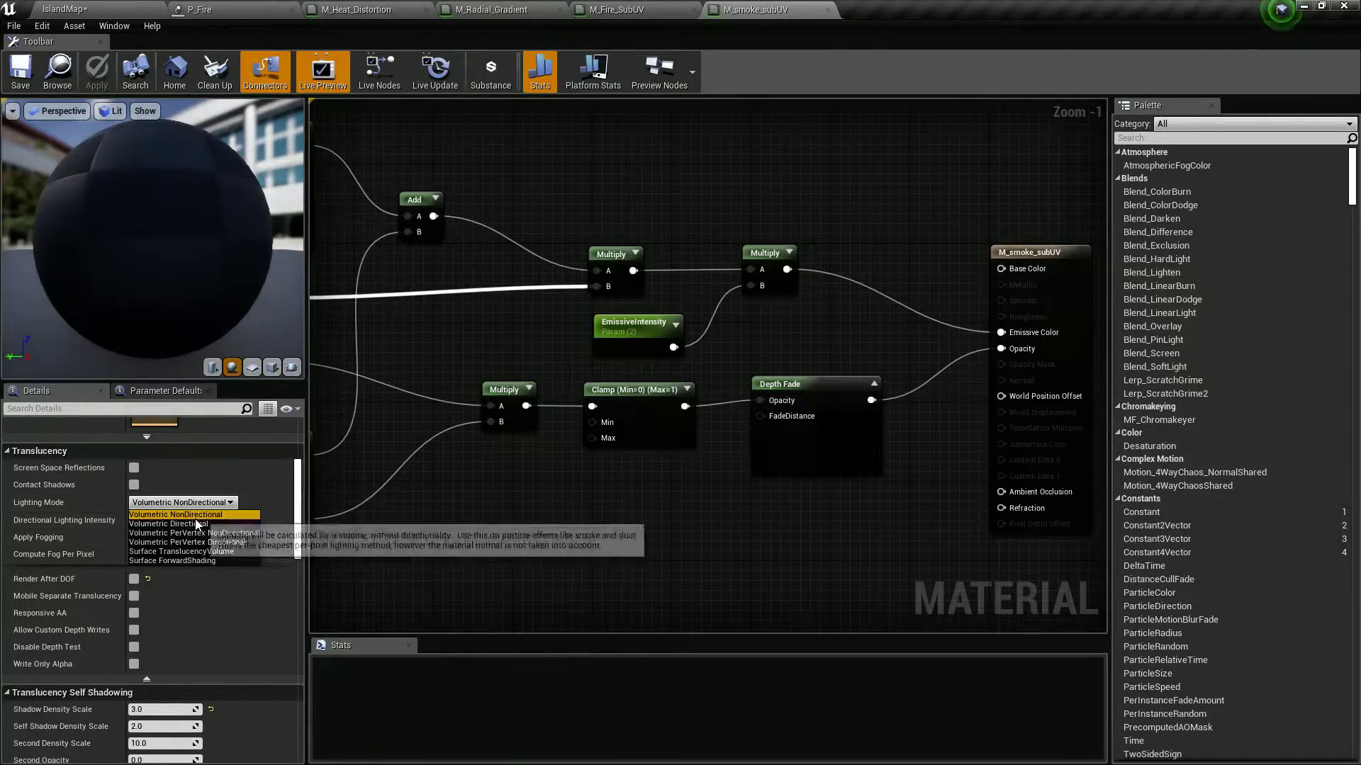
click(196, 524)
click(133, 580)
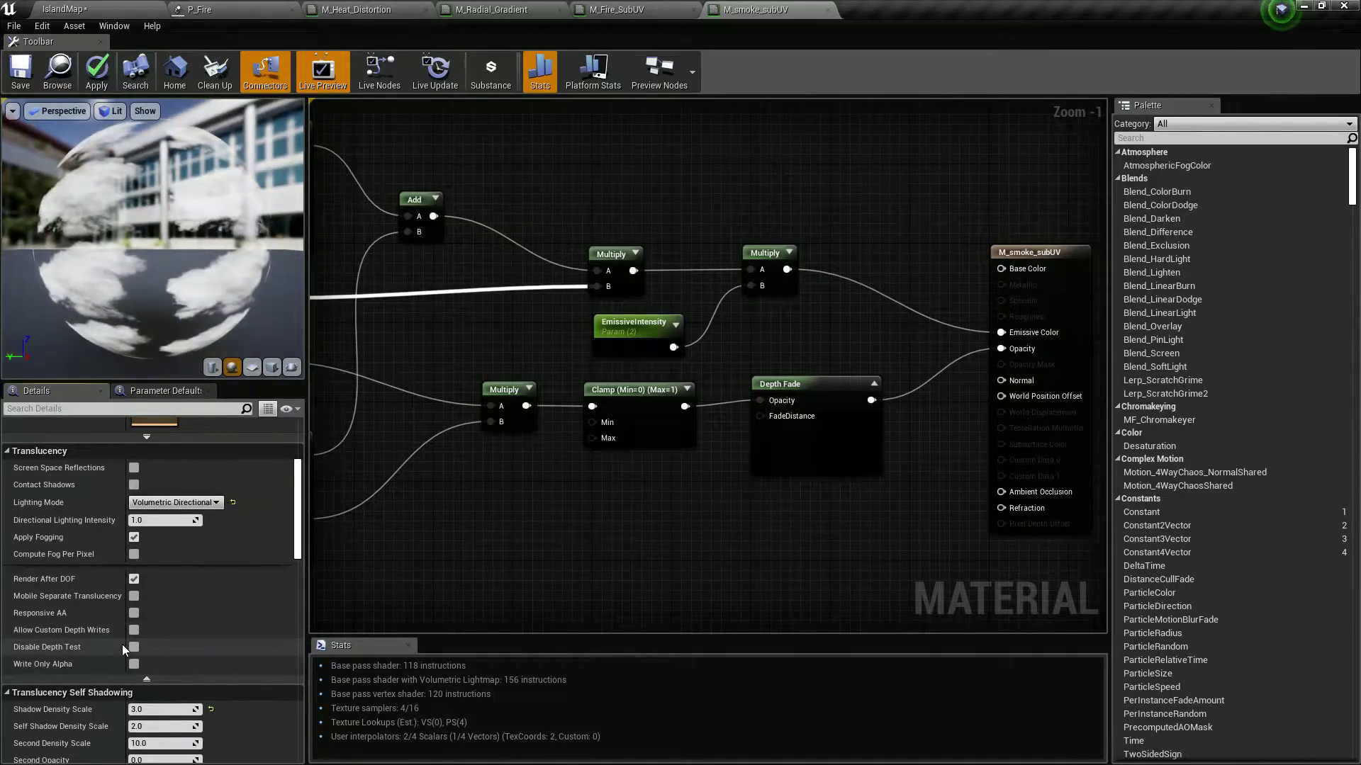
- Set the EmissiveIntensity parameter's default value to 3, save M_smoke_subUV and examine the smoke in the IslandMap level
click(607, 331)
click(168, 486)
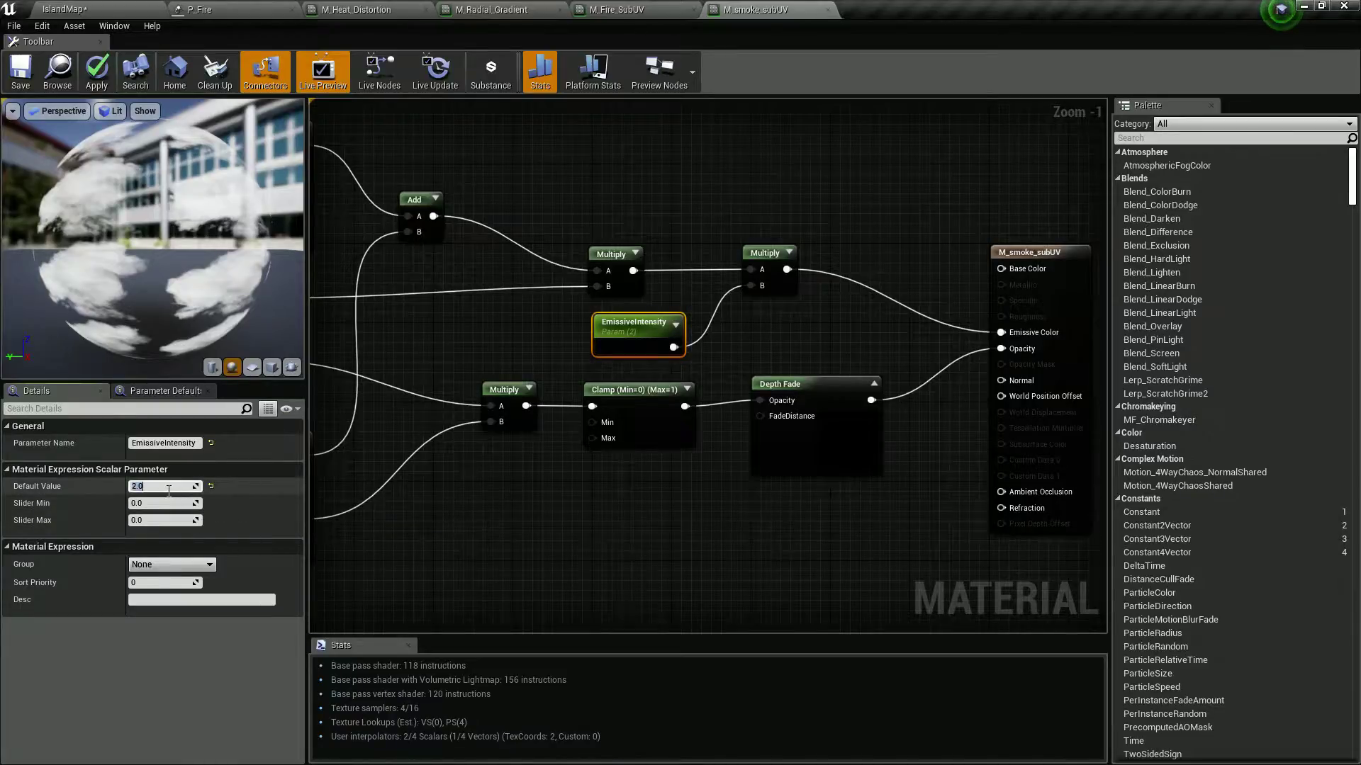
text(3)
key(Return)
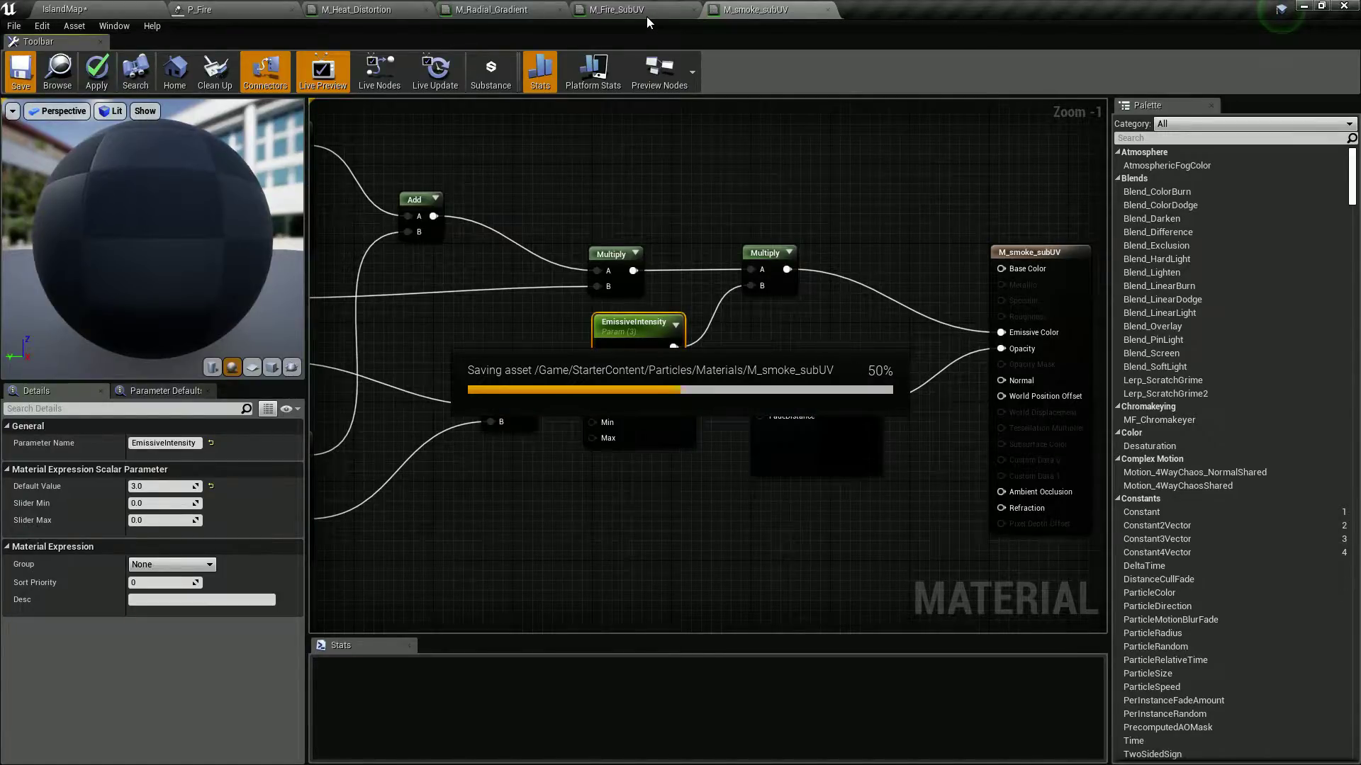
click(92, 8)
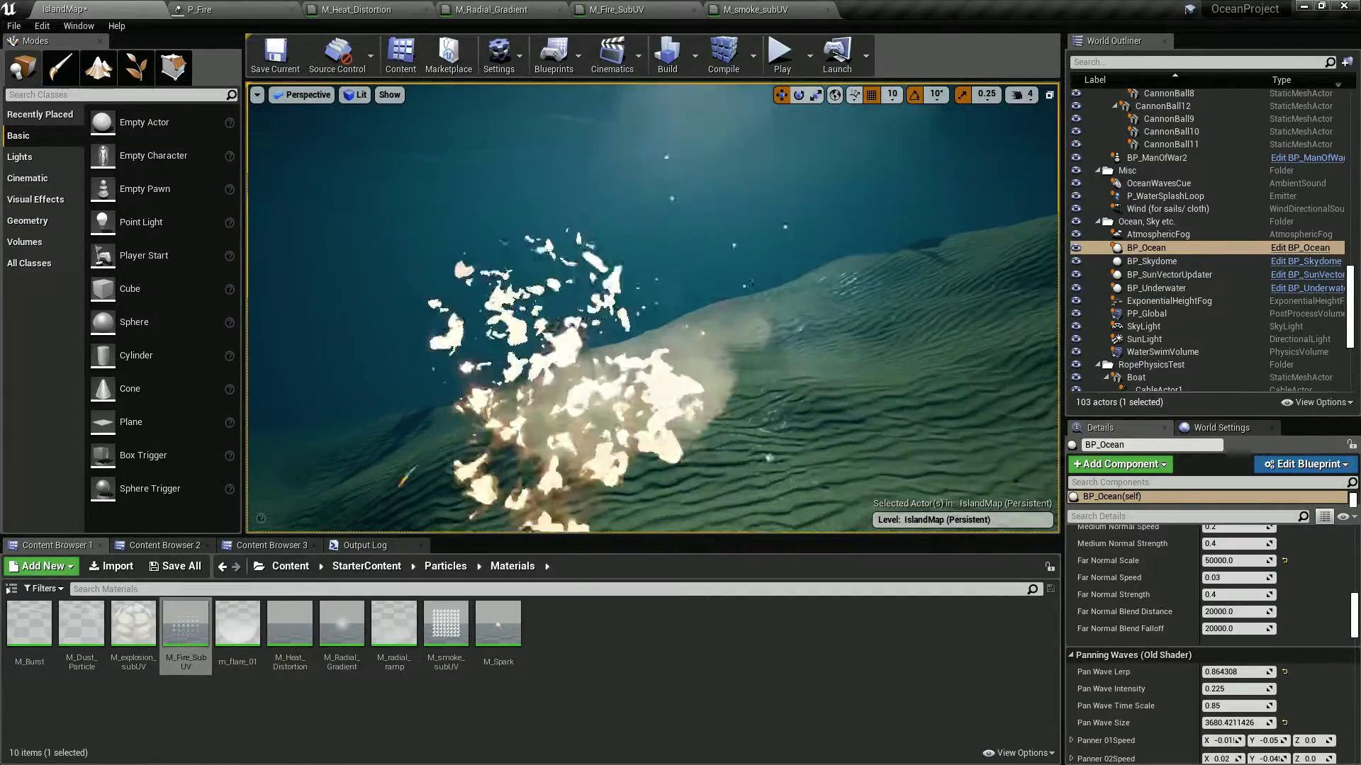
right_drag(652, 308, 549, 259)
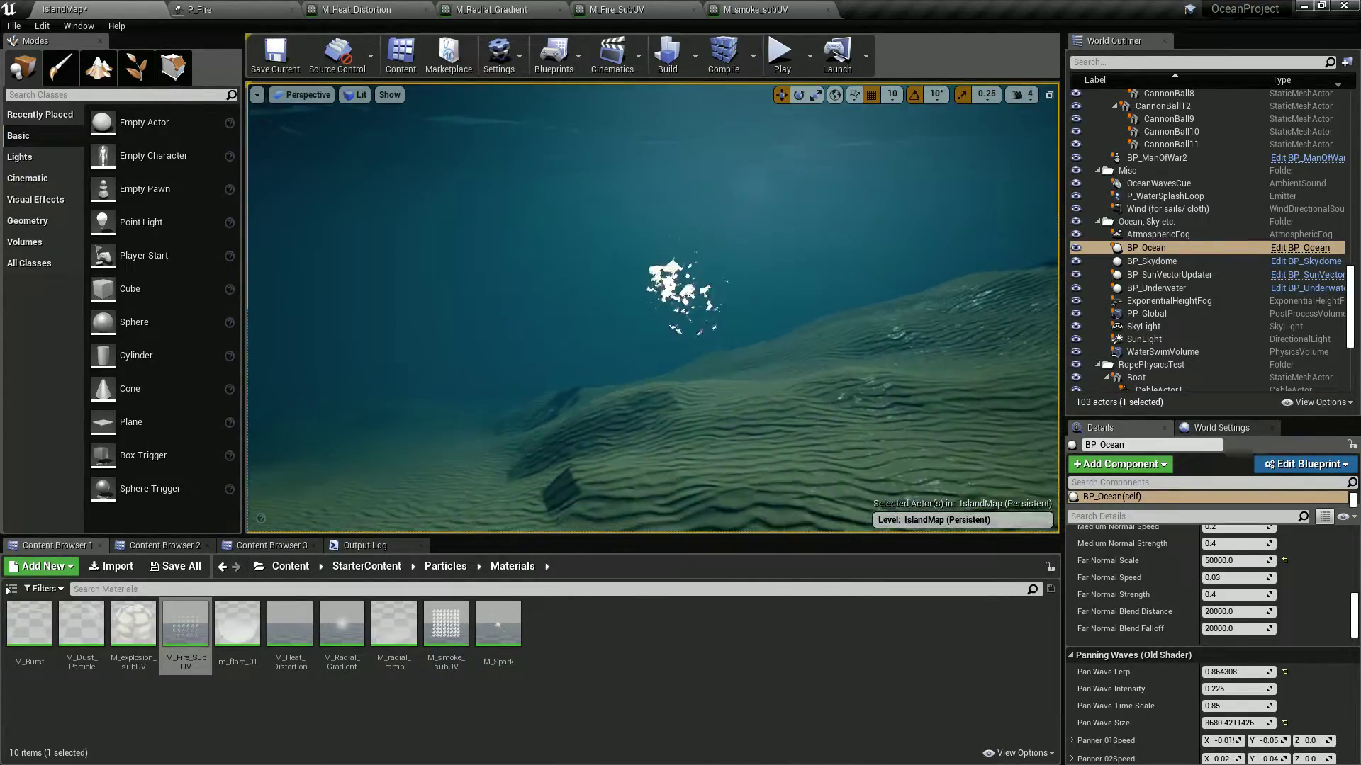
- Set the Shading Model of M_smoke_subUV to Unlit, apply the change and examine the smoke from several angles in the IslandMap level
click(737, 10)
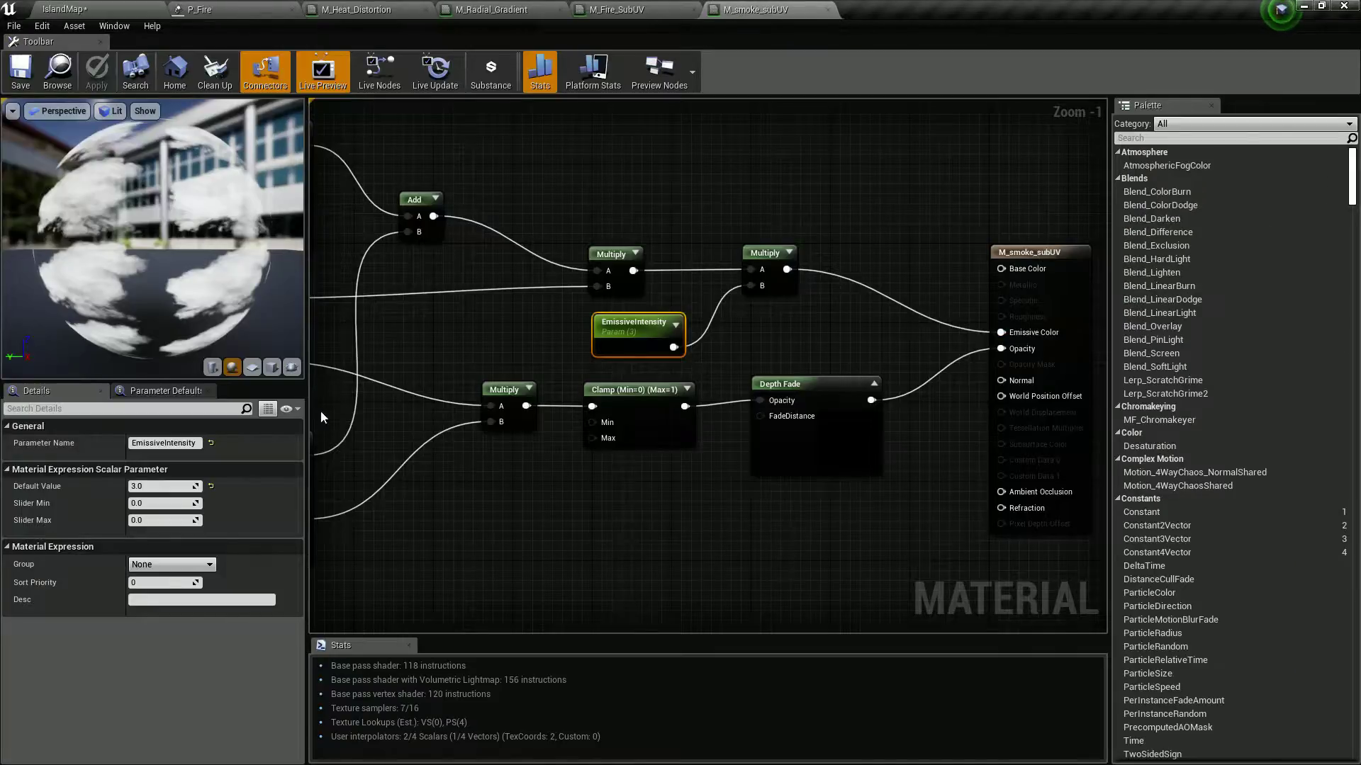
click(389, 467)
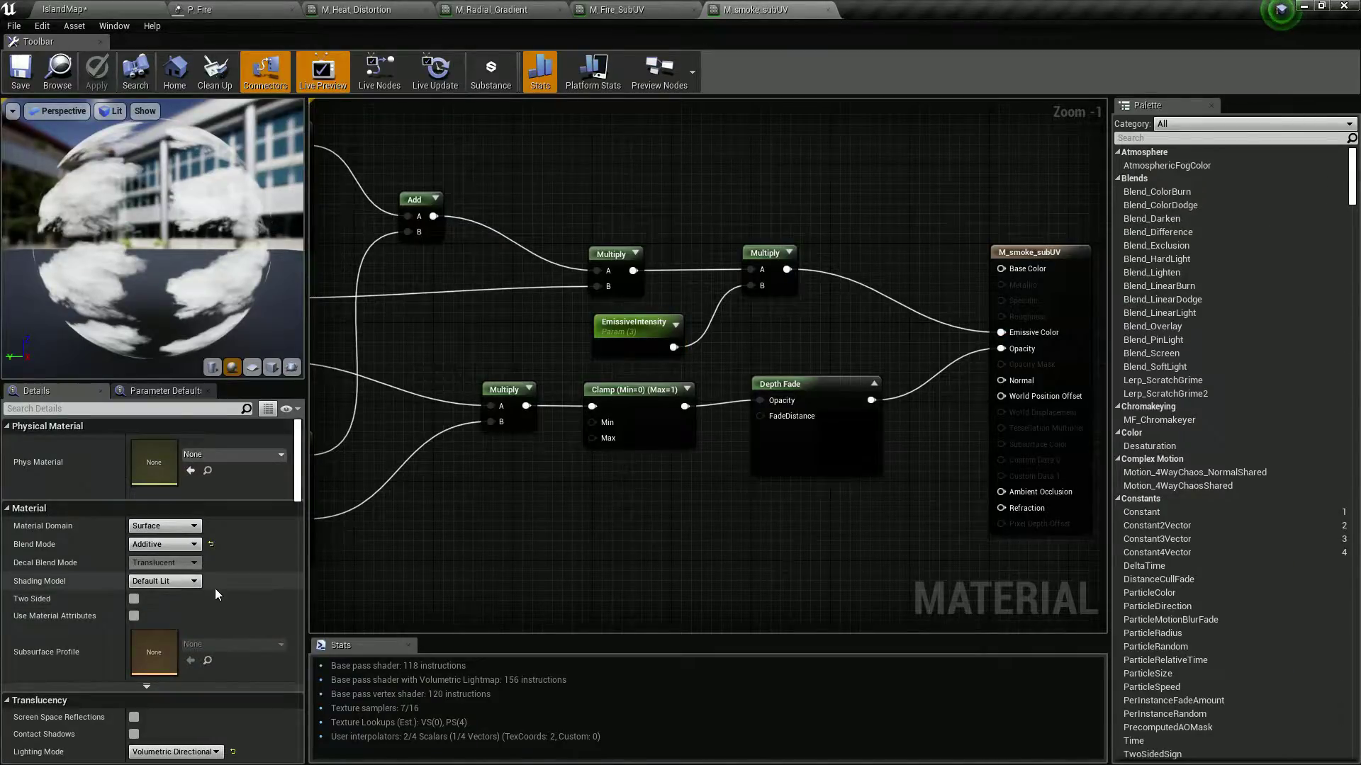
click(164, 581)
click(166, 593)
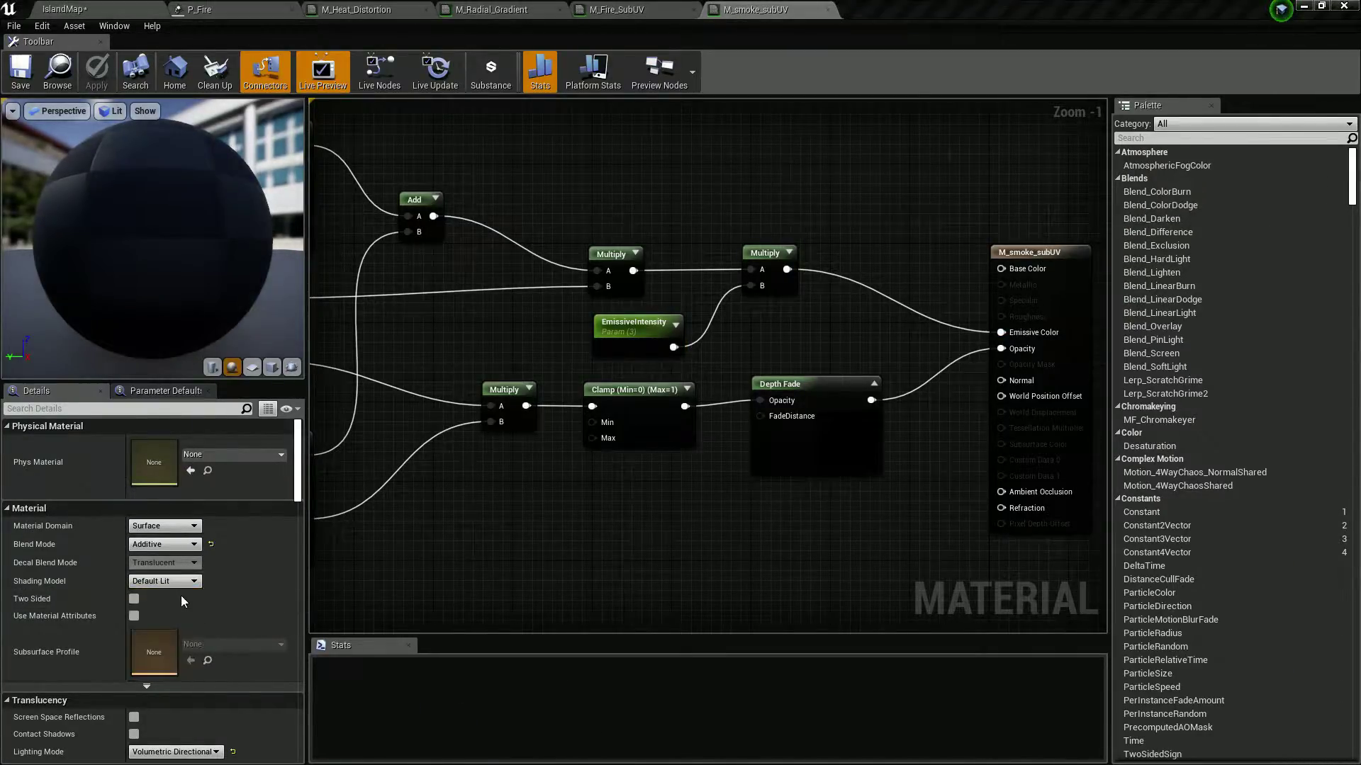
scroll(245, 581, down, 5)
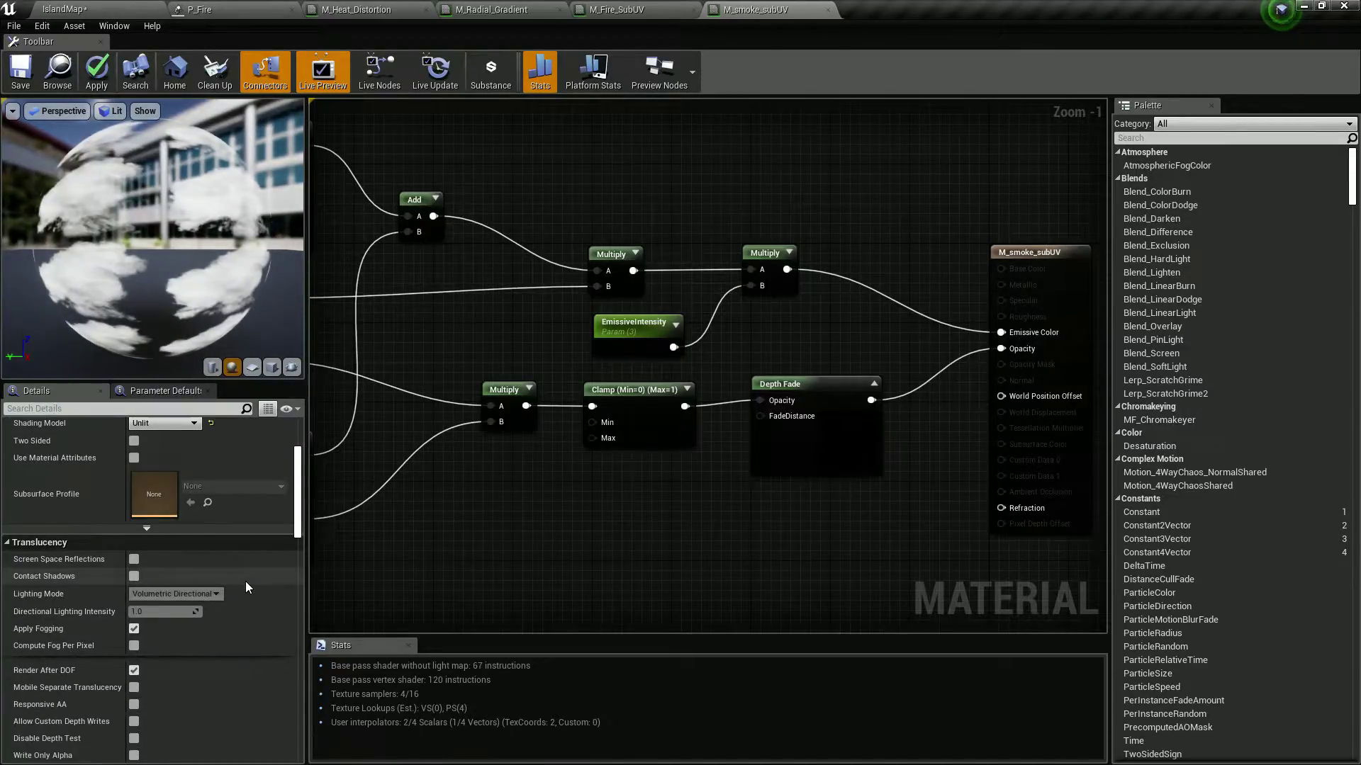
scroll(246, 583, down, 2)
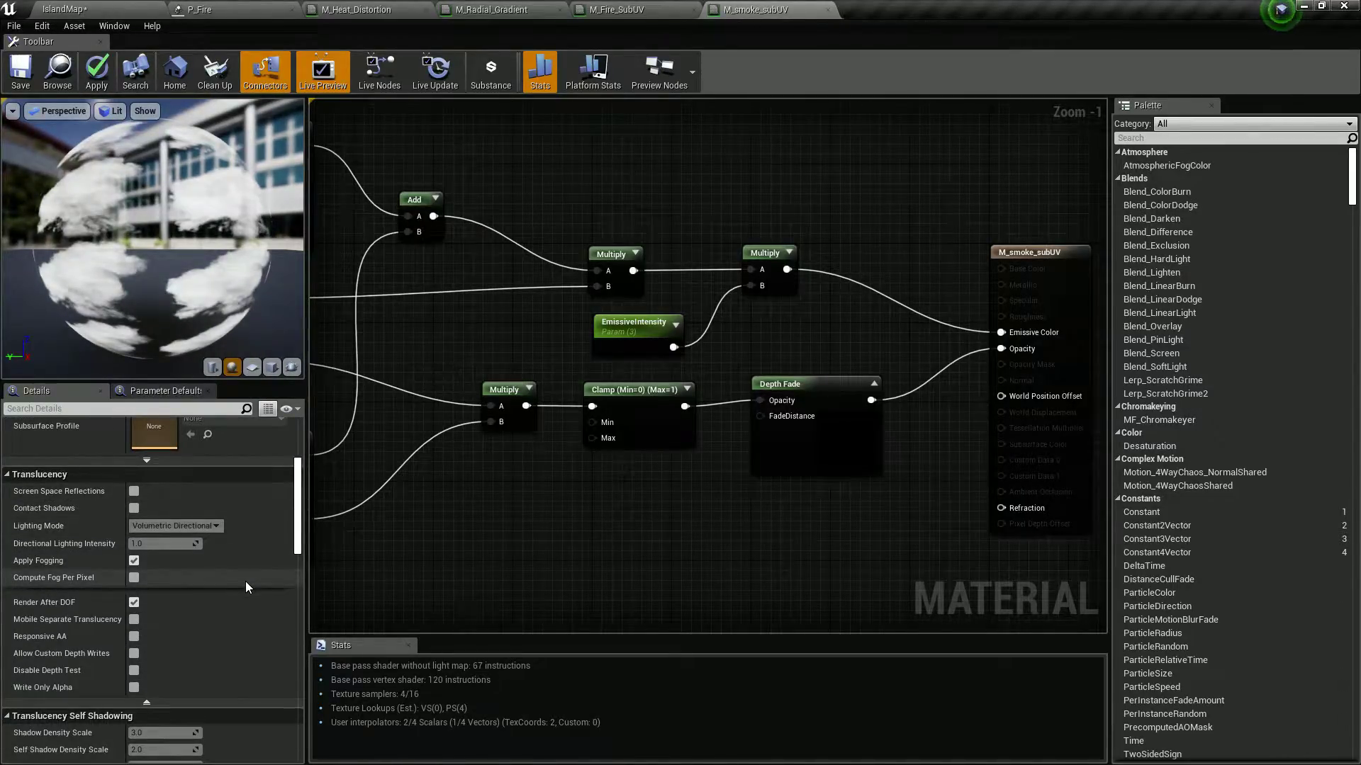
scroll(245, 587, up, 2)
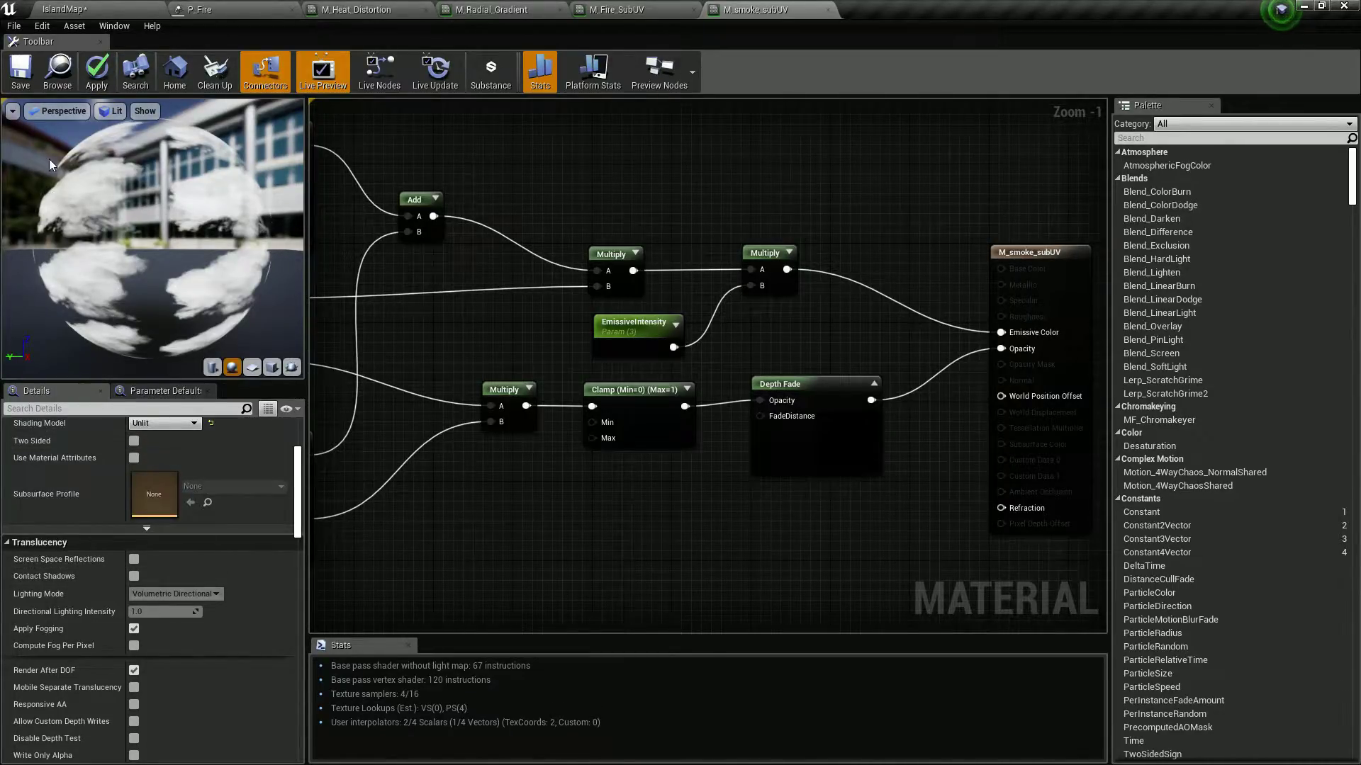
click(91, 75)
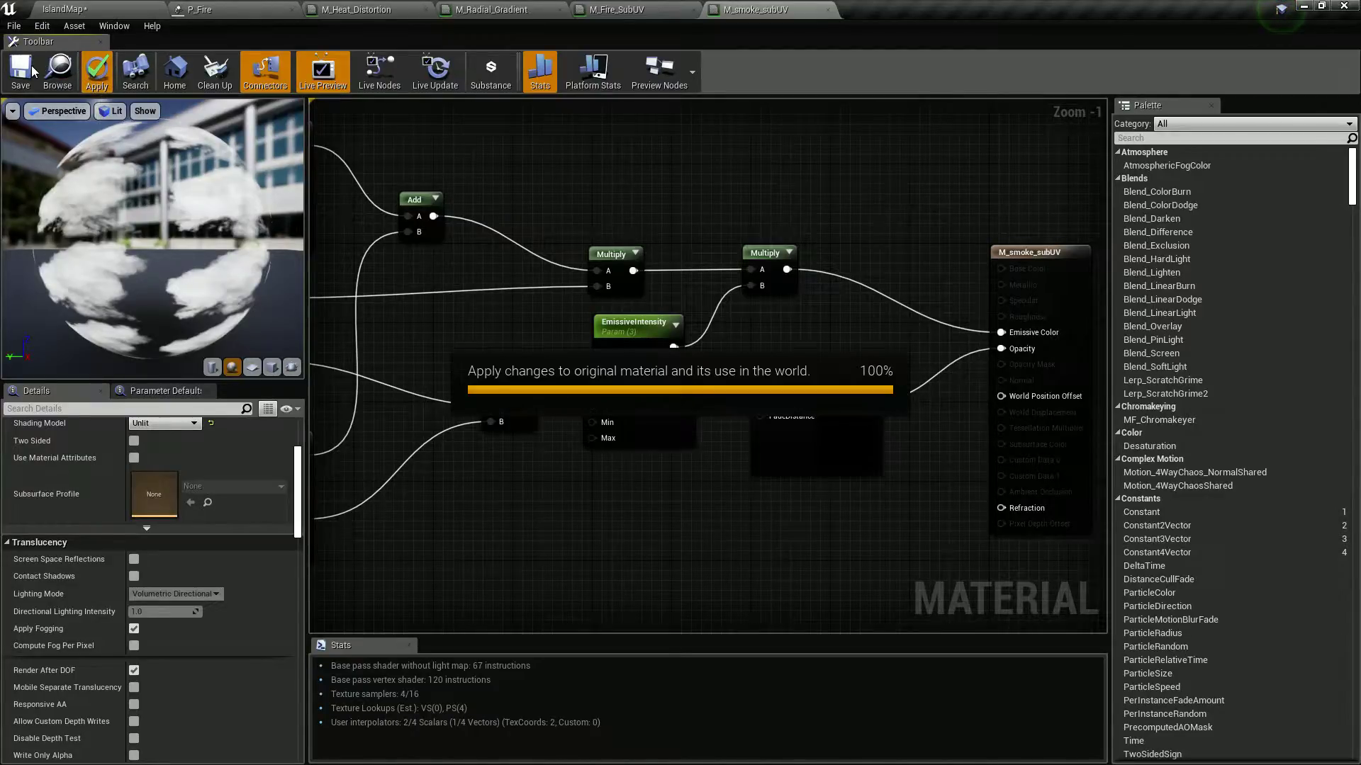
click(108, 7)
mouse_move(546, 263)
right_down()
mouse_move(489, 237)
mouse_move(550, 241)
mouse_move(500, 251)
mouse_move(535, 265)
mouse_move(533, 234)
mouse_move(528, 245)
mouse_move(511, 211)
mouse_move(538, 282)
right_up()
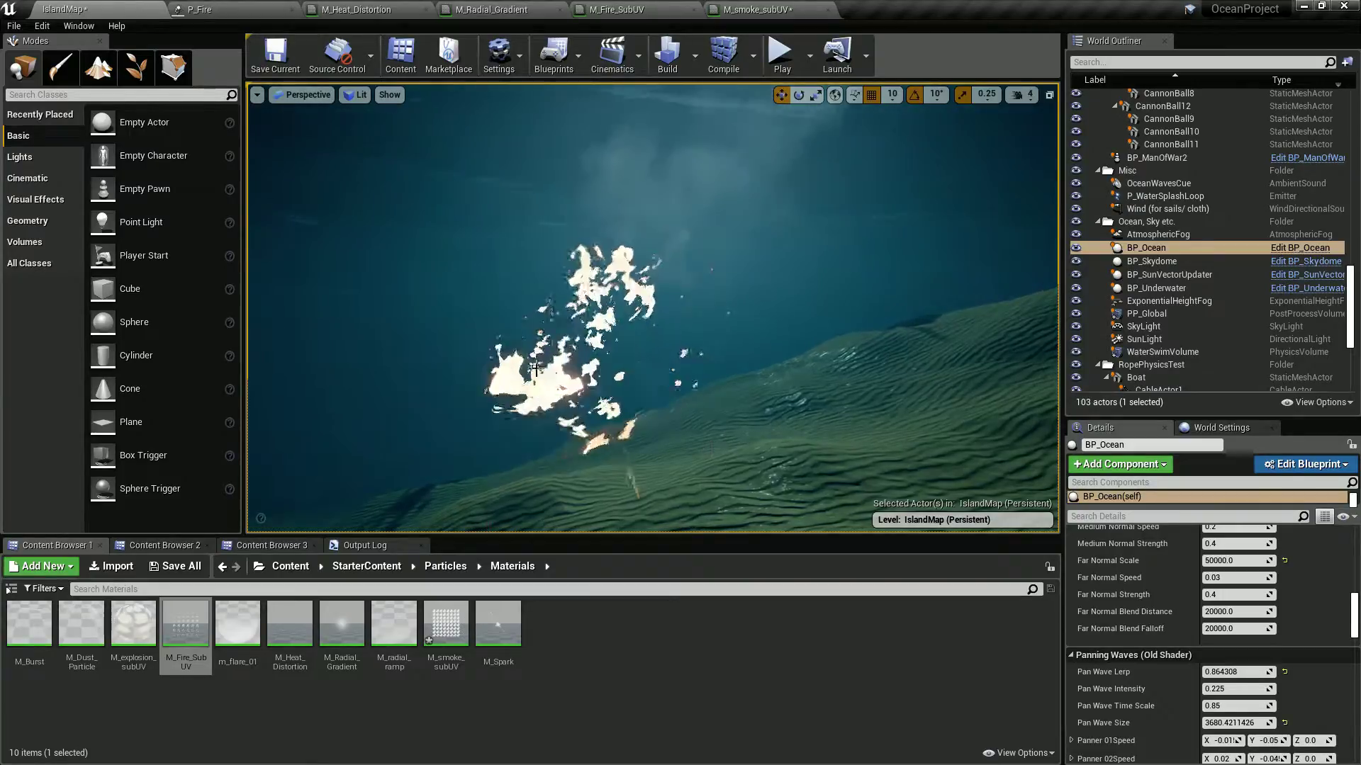
mouse_move(656, 364)
right_down()
mouse_move(656, 429)
mouse_move(655, 340)
mouse_move(655, 364)
right_up()
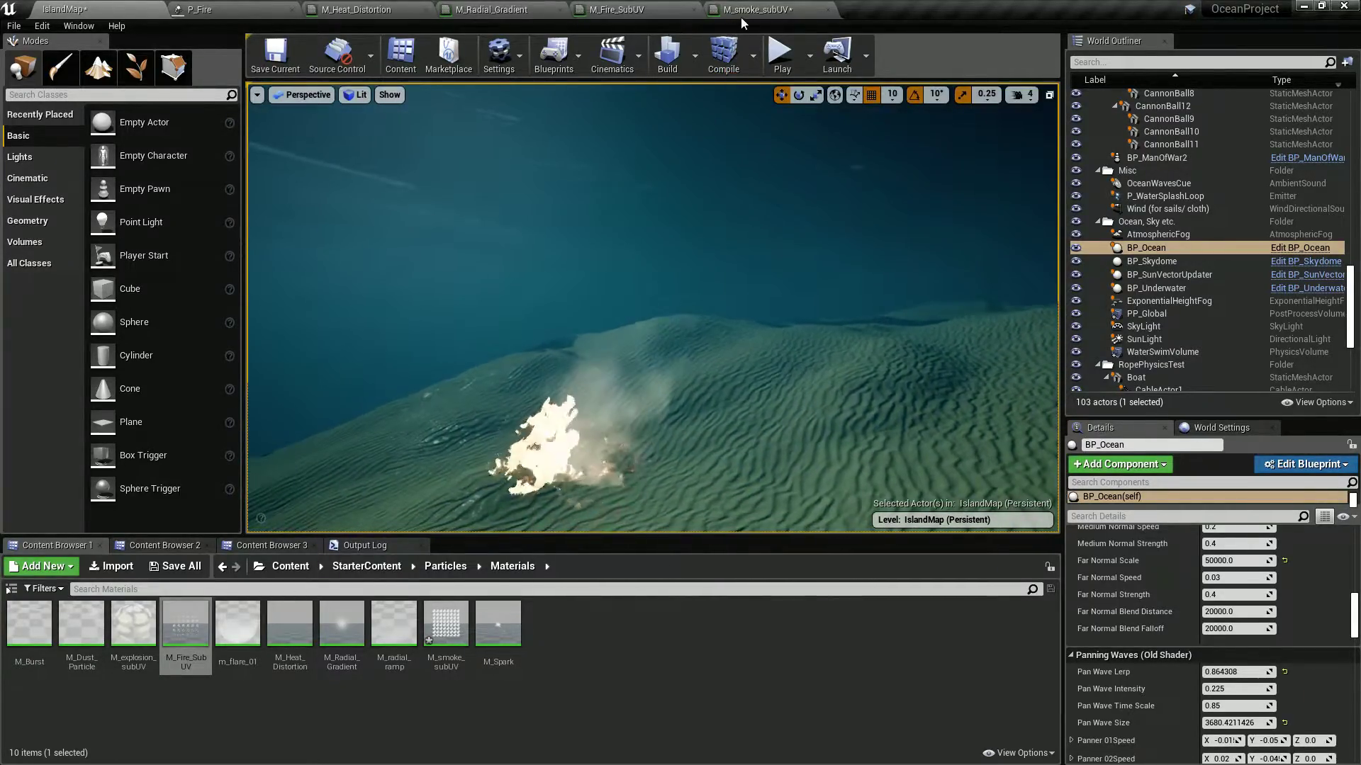
- Set the Shading Model of M_smoke_subUV back to Default Lit and also connect the EmissiveIntensity Multiply node's output to Base Color
click(740, 10)
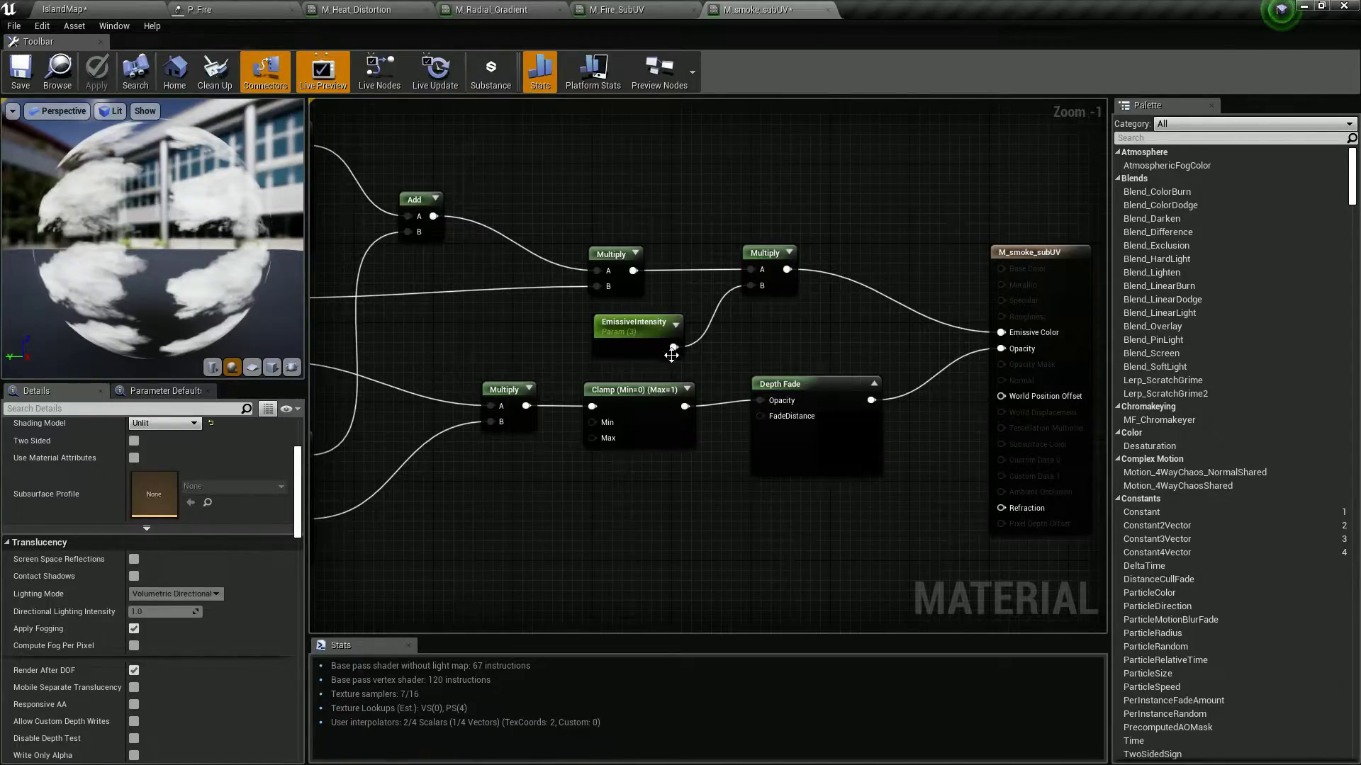
scroll(301, 505, up, 3)
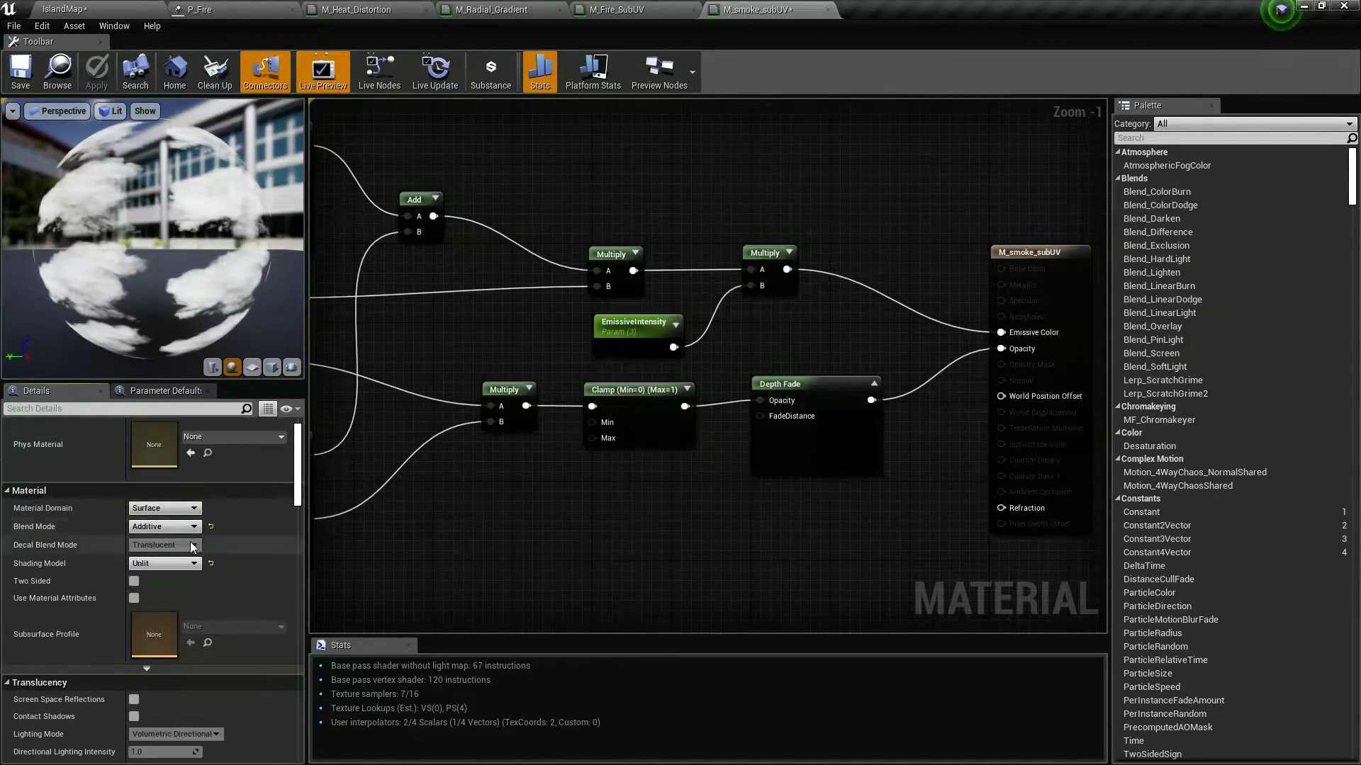
click(164, 563)
click(147, 584)
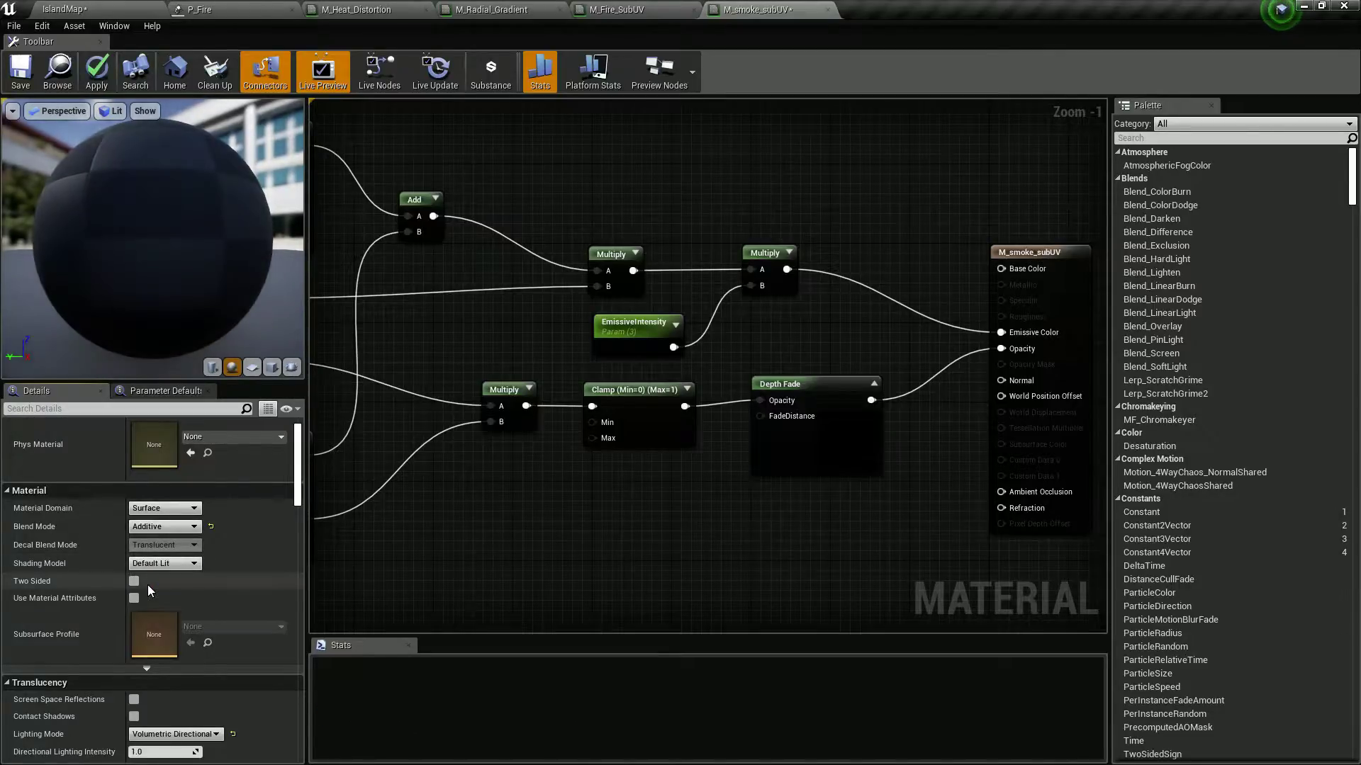
drag(787, 270, 1001, 269)
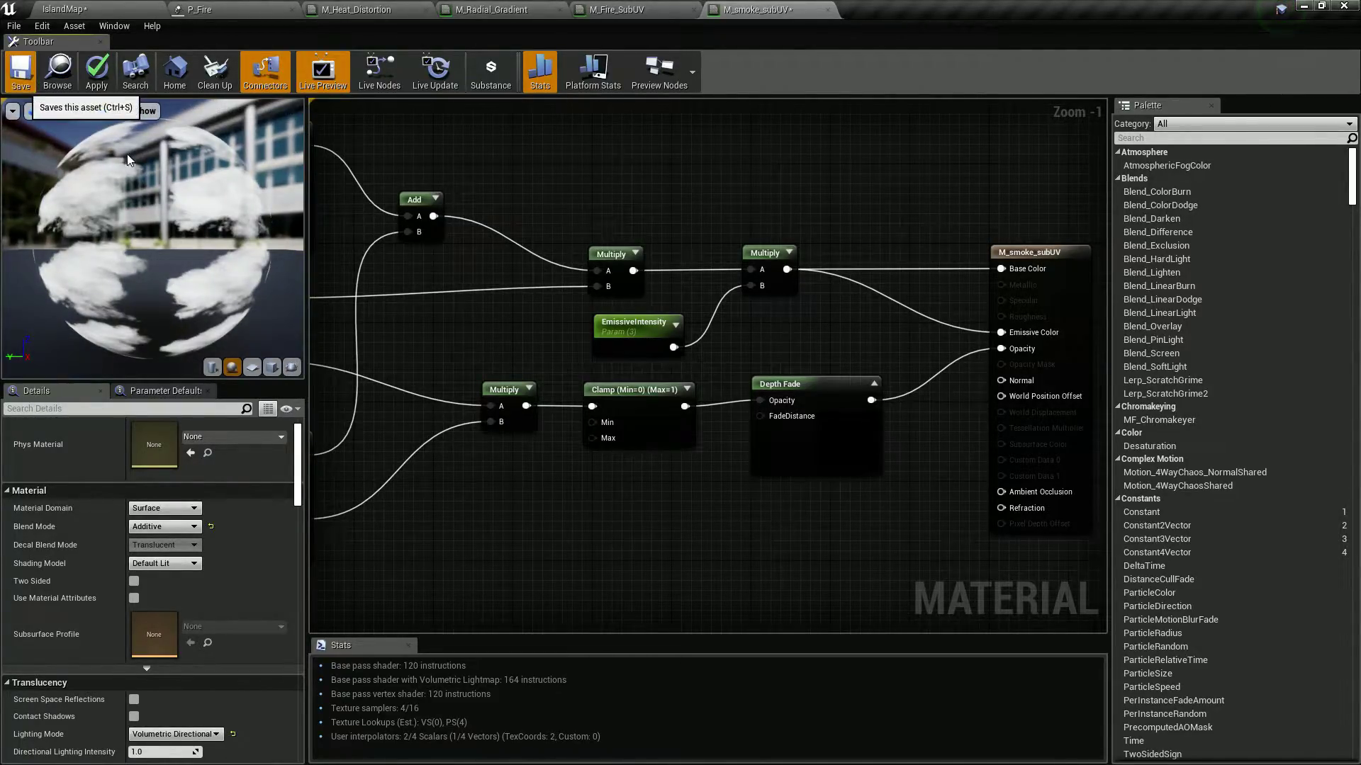
- Save the M_smoke_subUV changes and examine the smoke and fire from several distances in the IslandMap level
click(97, 70)
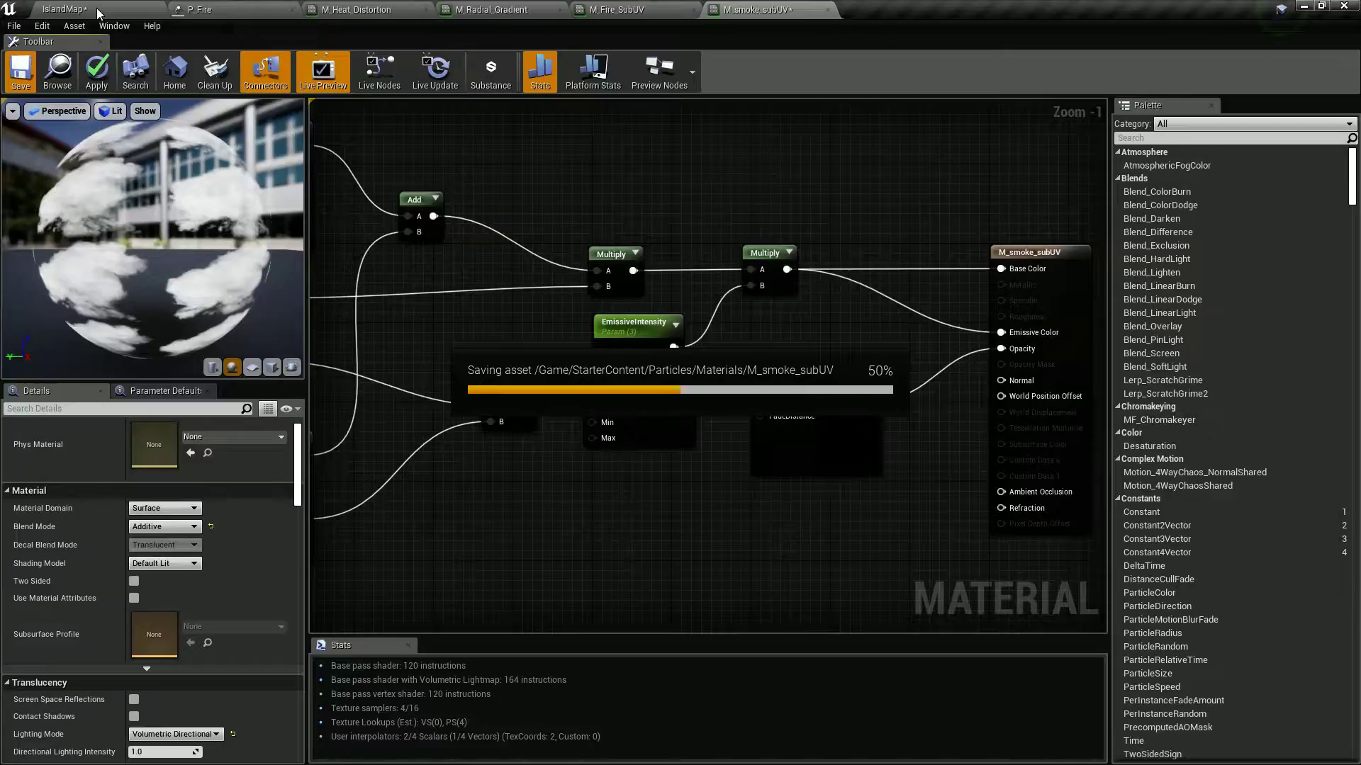
click(96, 7)
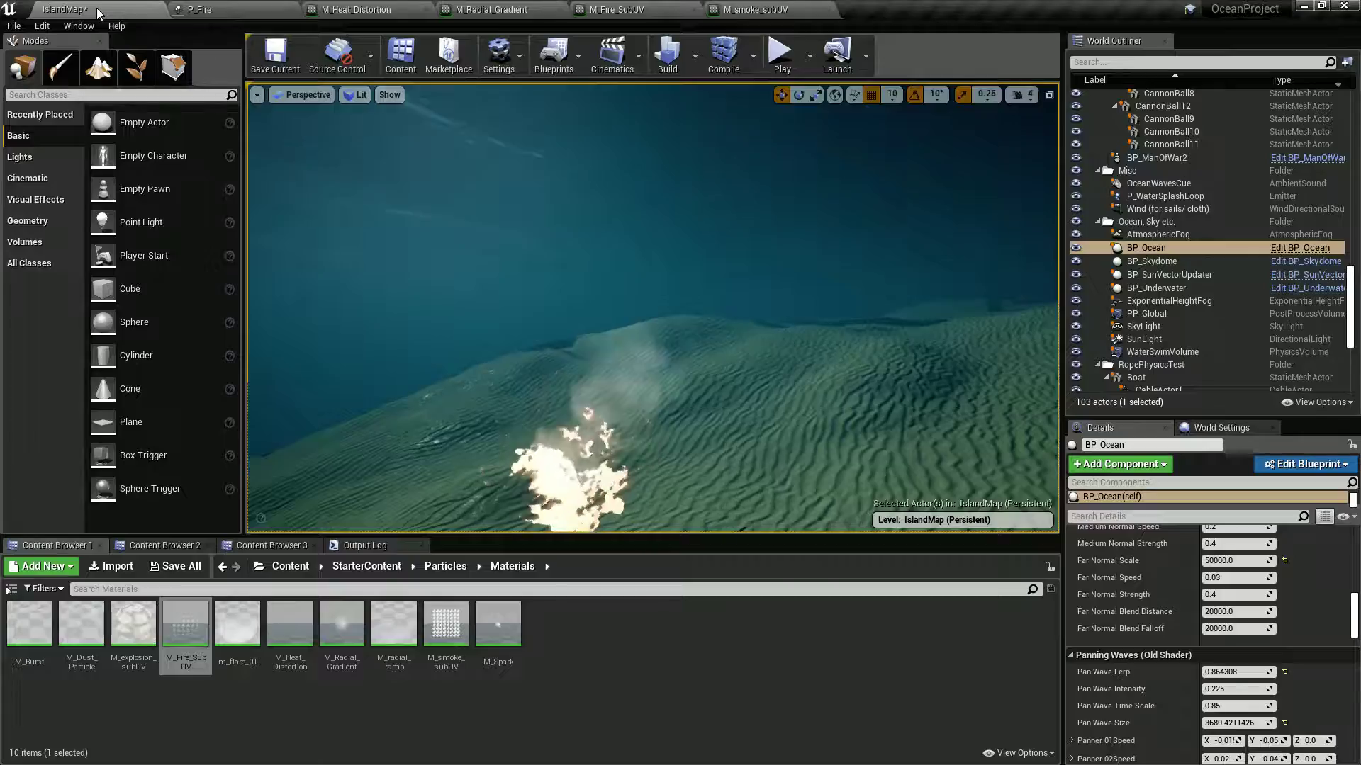
key(w)
right_drag(652, 309, 632, 361)
key(s)
key(w)
key(s)
key(s)
key(w)
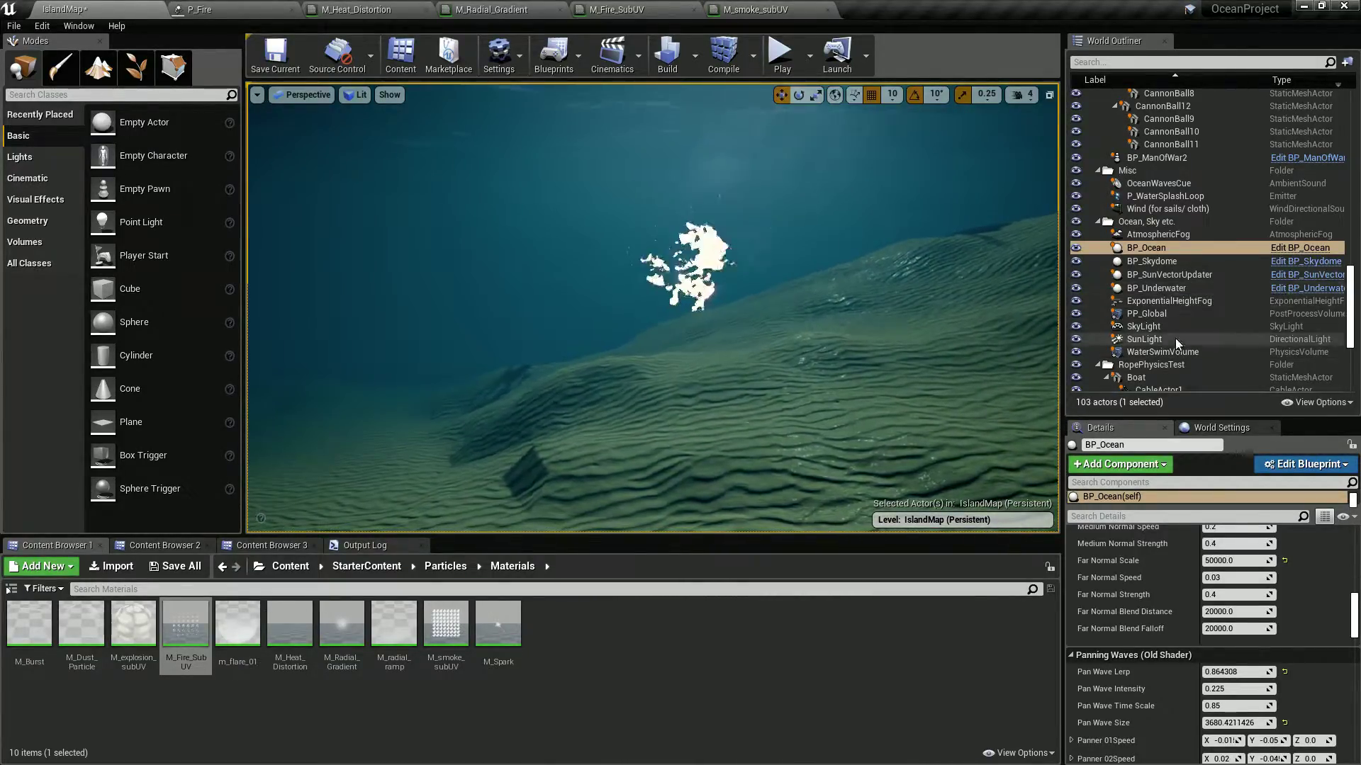
- Find the P_Sparks emitter in the IslandMap level, focus on it and examine its sparks underwater
scroll(1162, 354, down, 4)
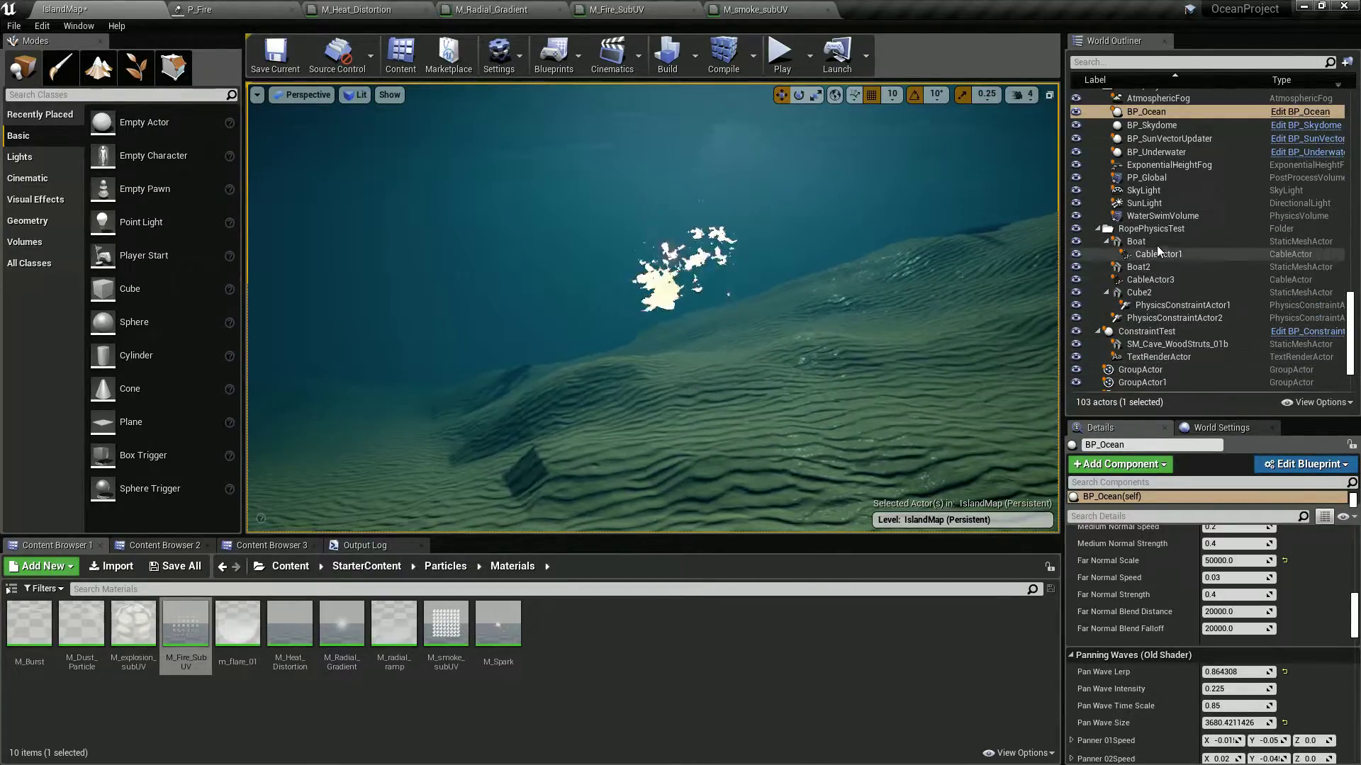
click(539, 283)
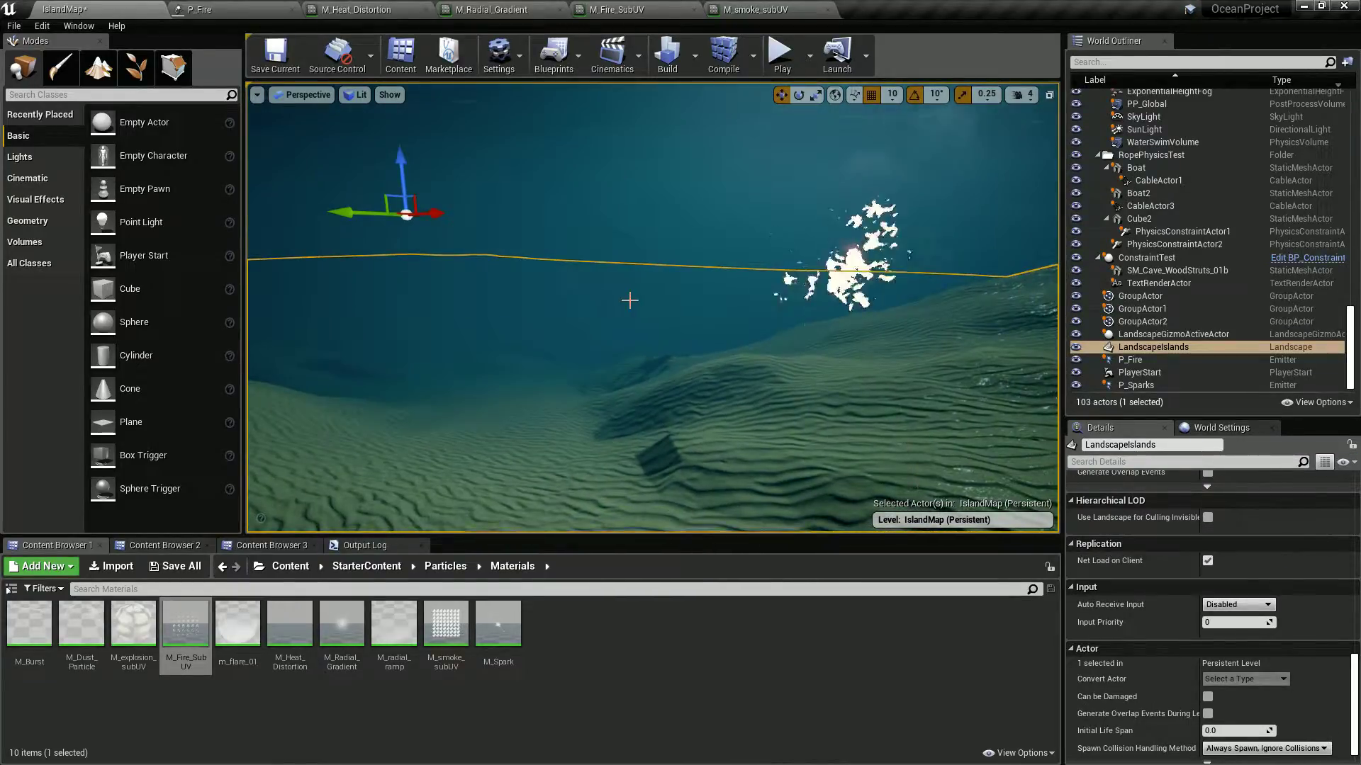
click(492, 292)
right_drag(683, 316, 599, 317)
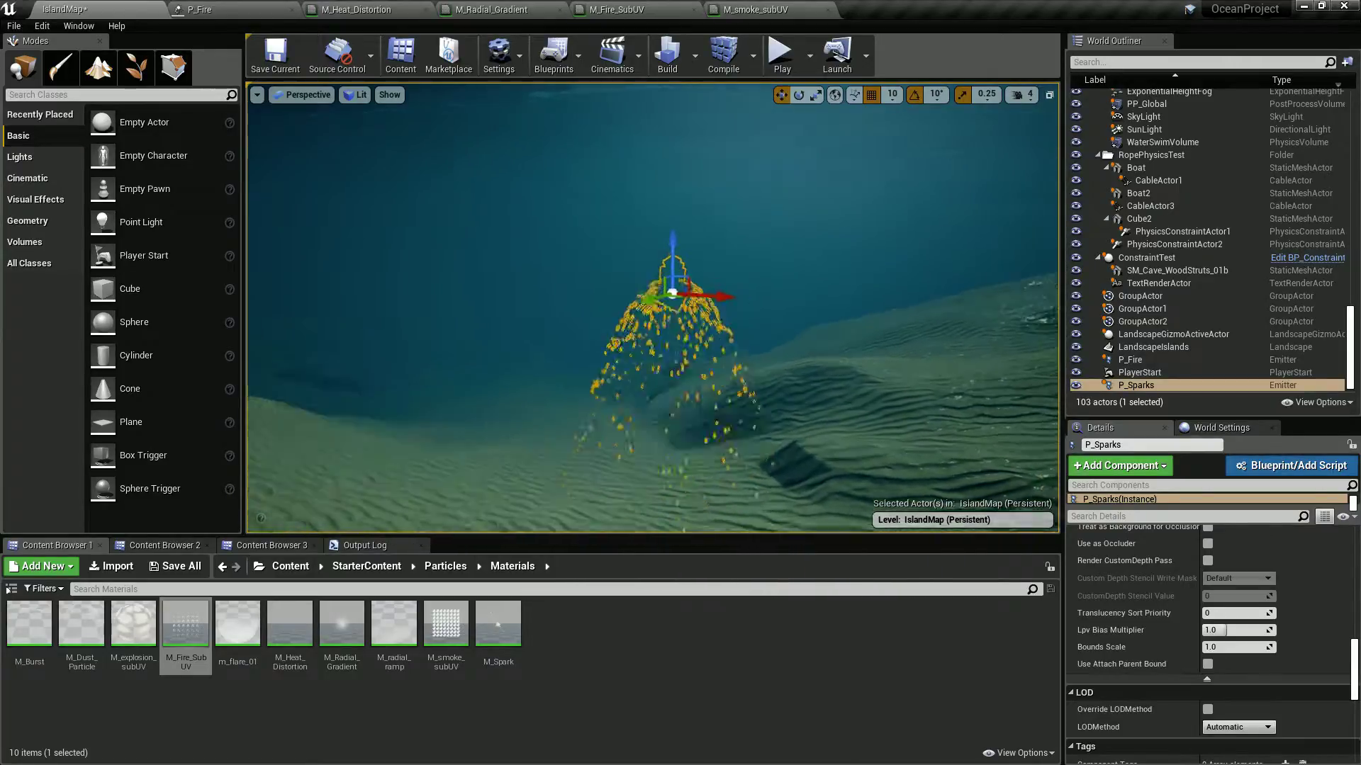
click(706, 281)
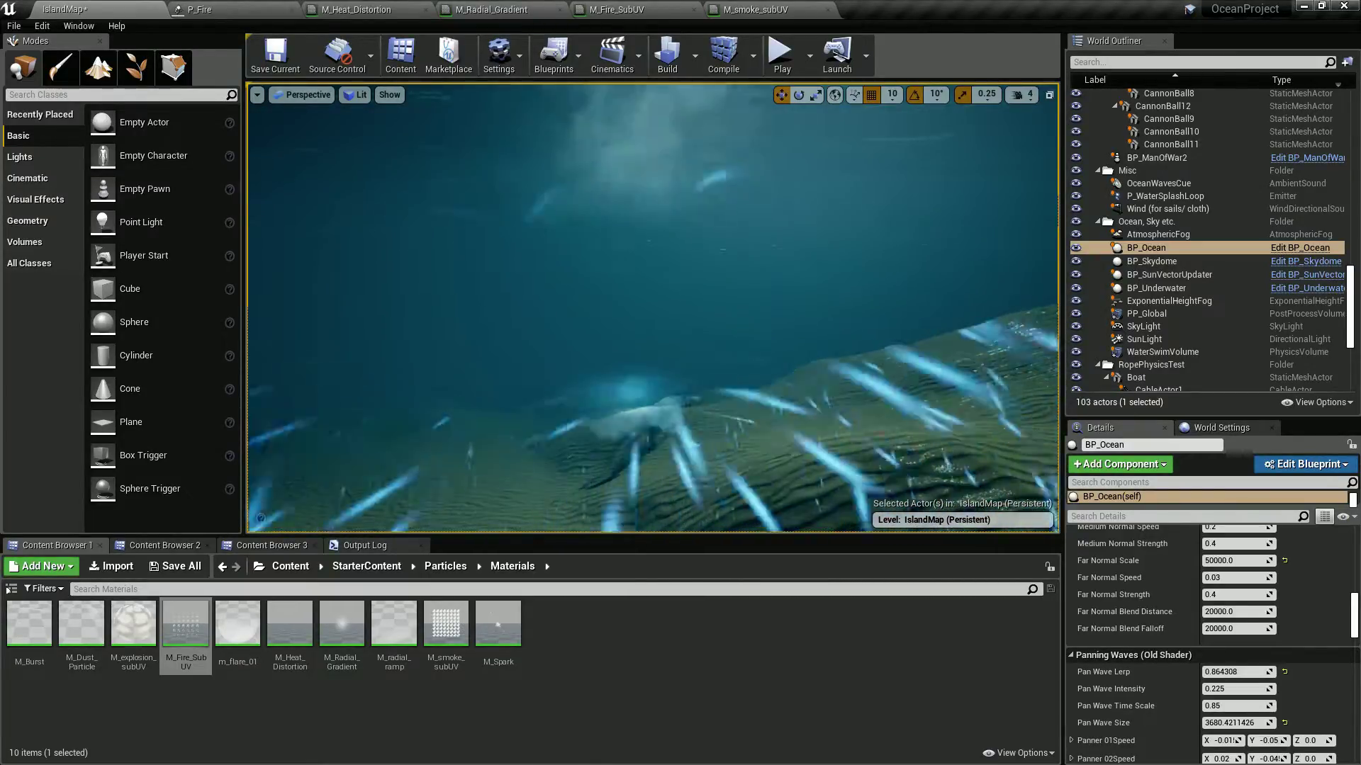
mouse_move(707, 281)
right_down()
mouse_move(698, 248)
mouse_move(707, 281)
right_up()
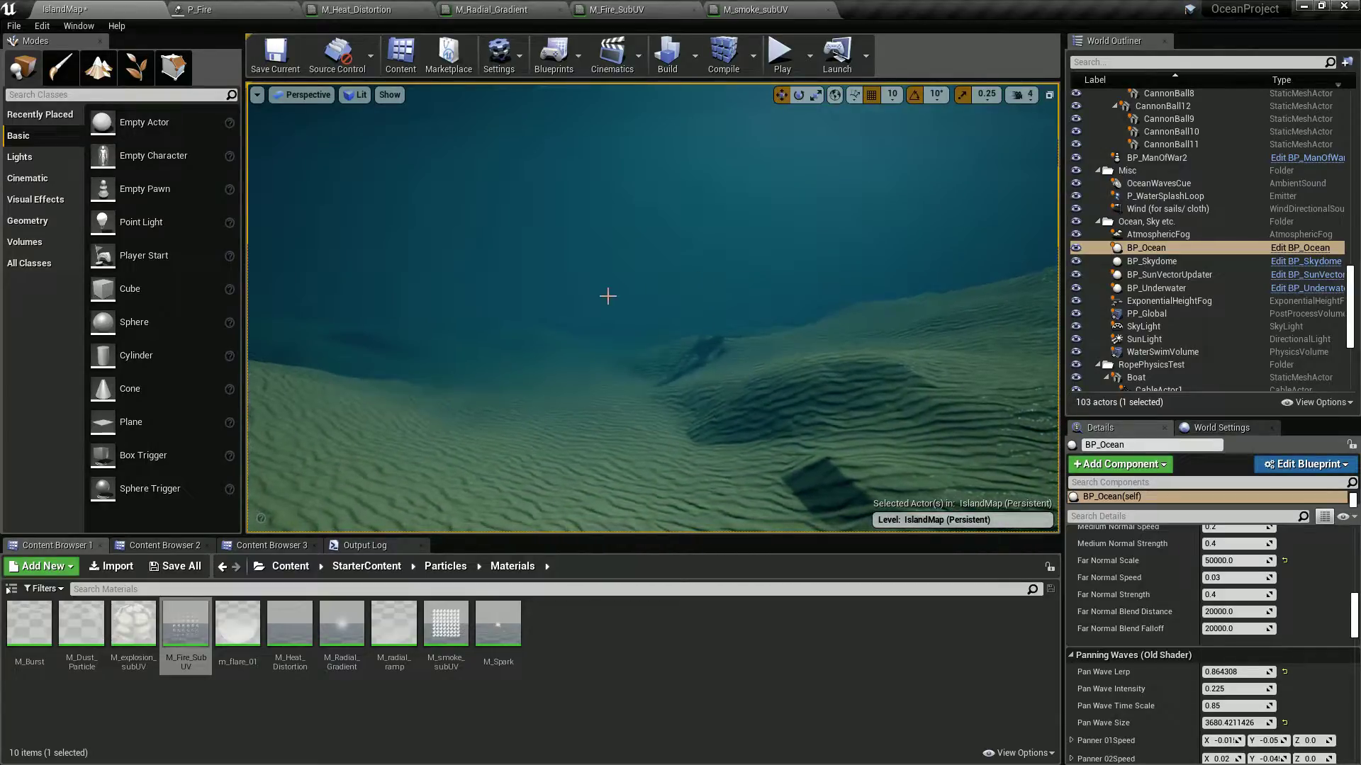
click(679, 330)
double_click(1147, 385)
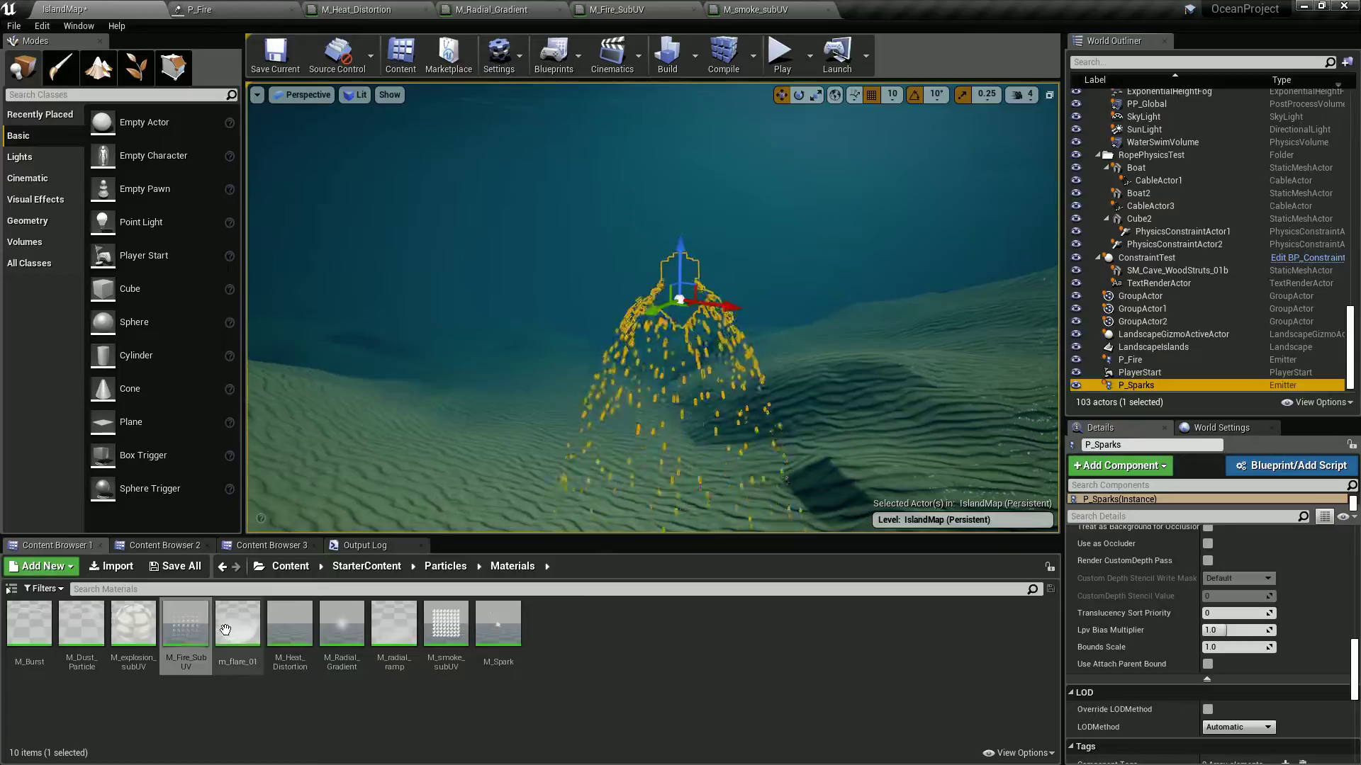
- Check which materials the Smoke, Sparks and Spark burst emitters of P_Sparks use and locate the M_Spark asset
click(445, 566)
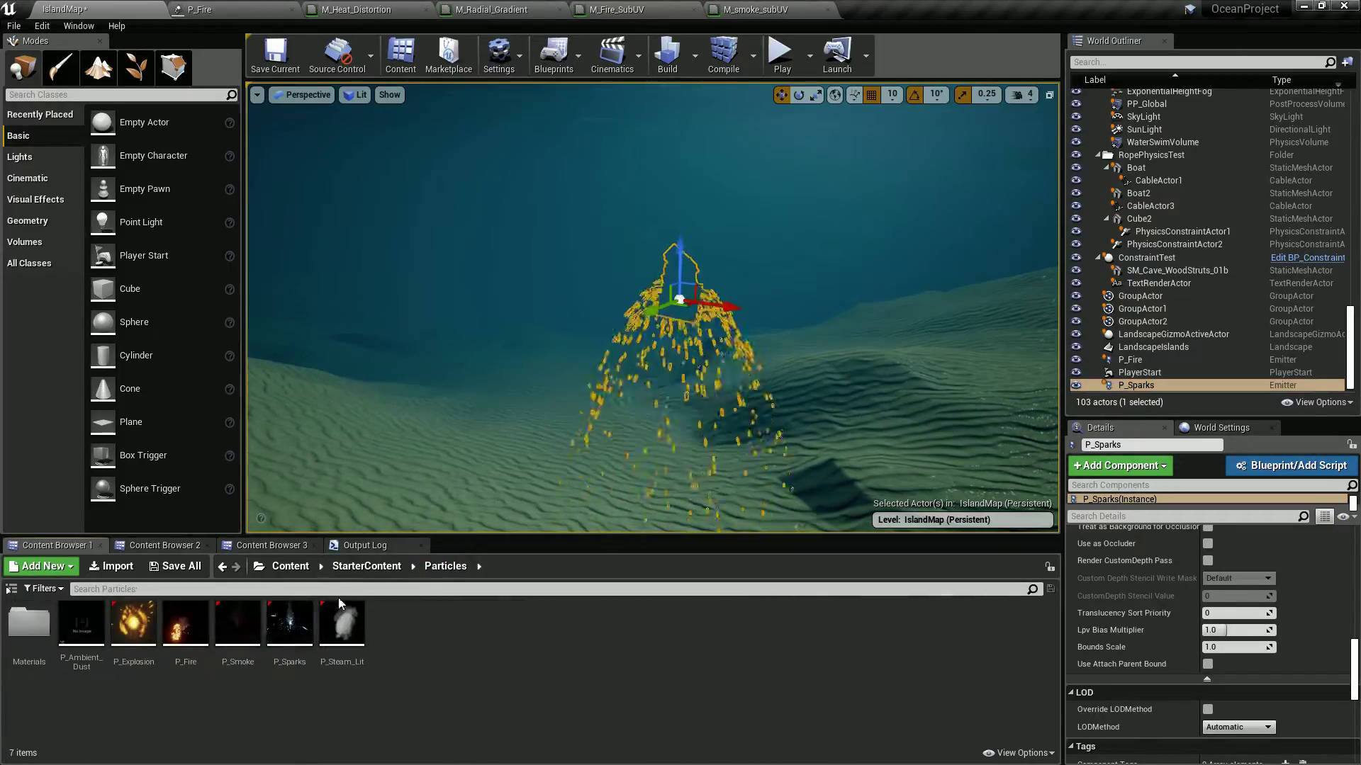
double_click(289, 624)
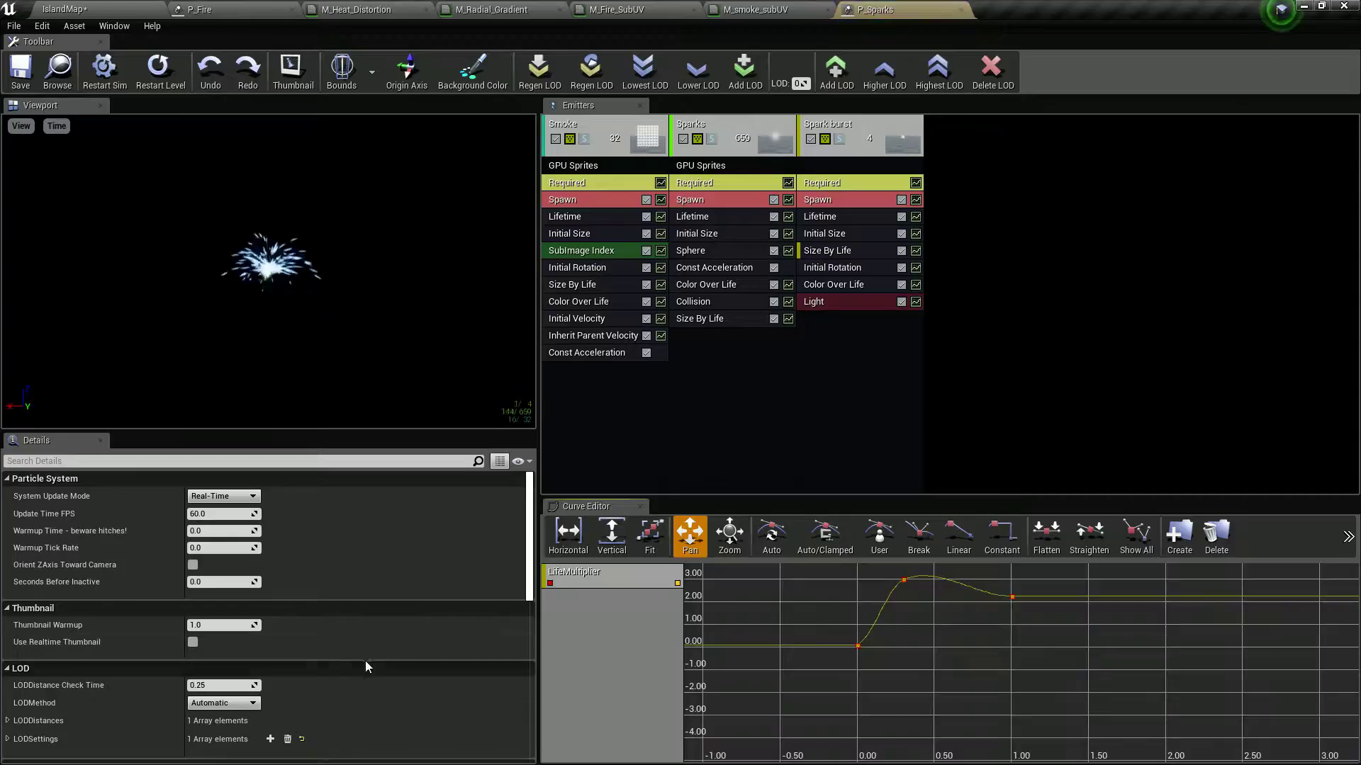
click(860, 186)
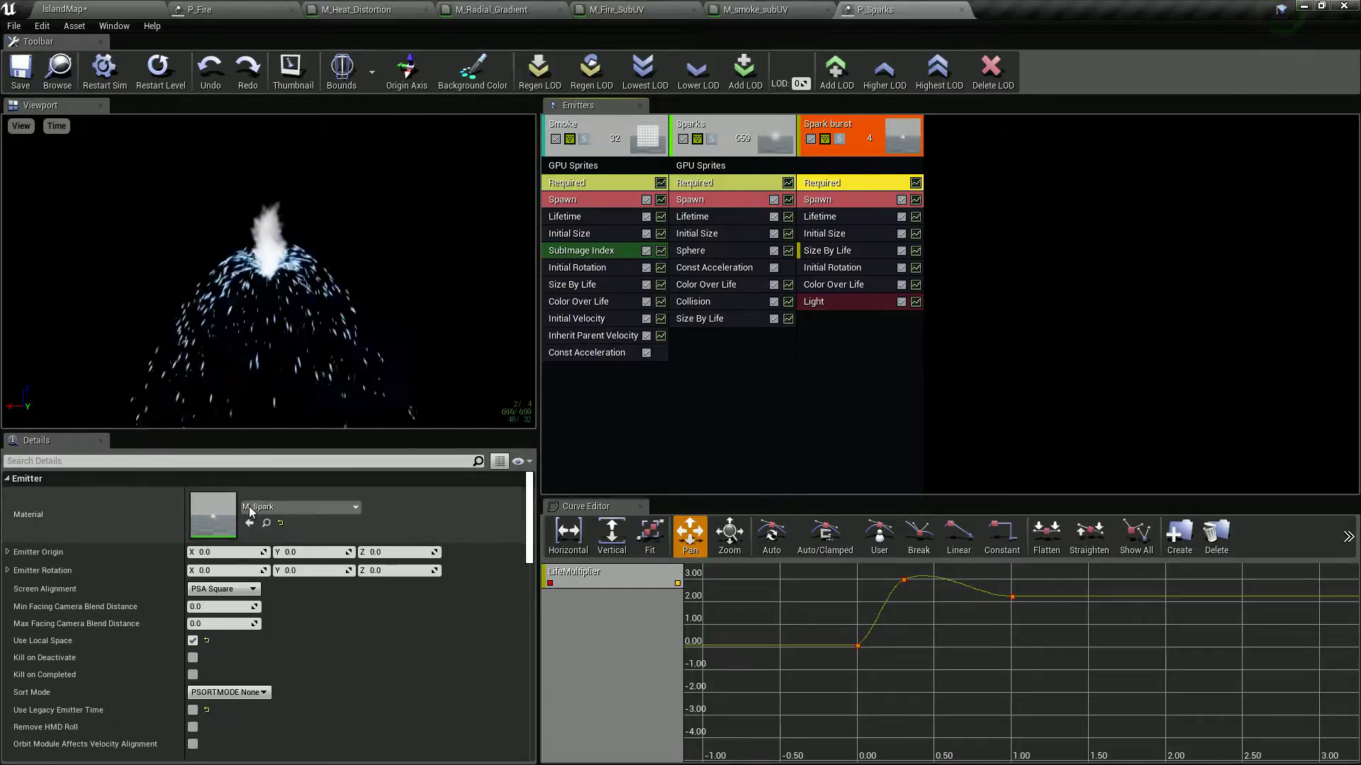
click(708, 184)
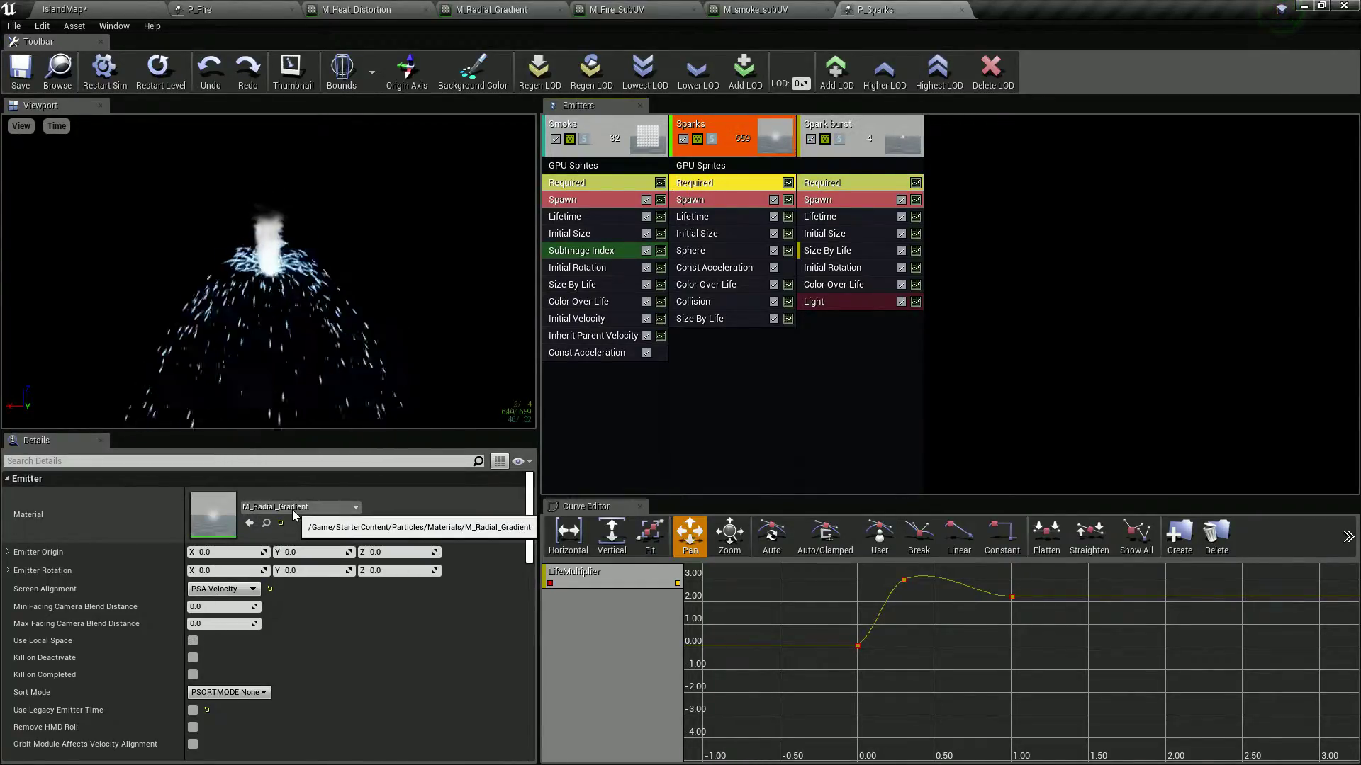
click(599, 183)
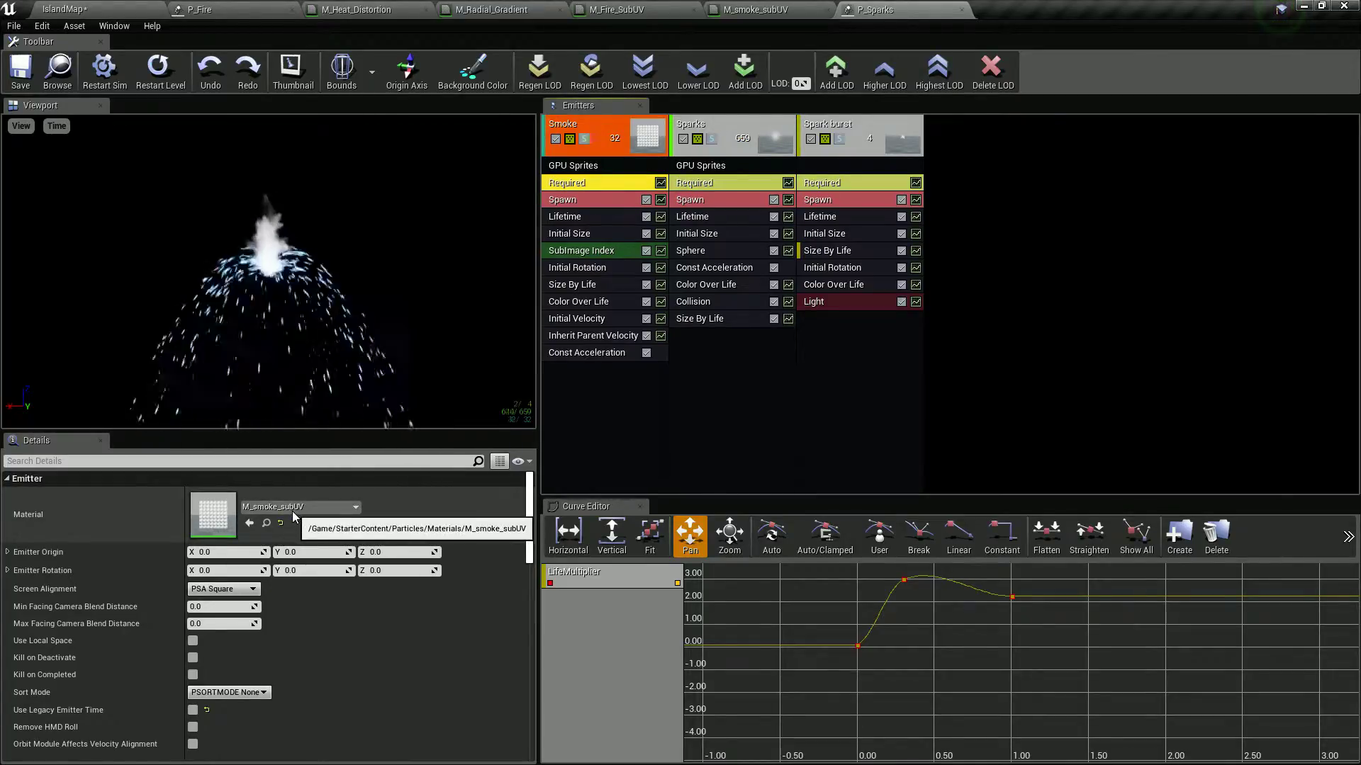
click(833, 184)
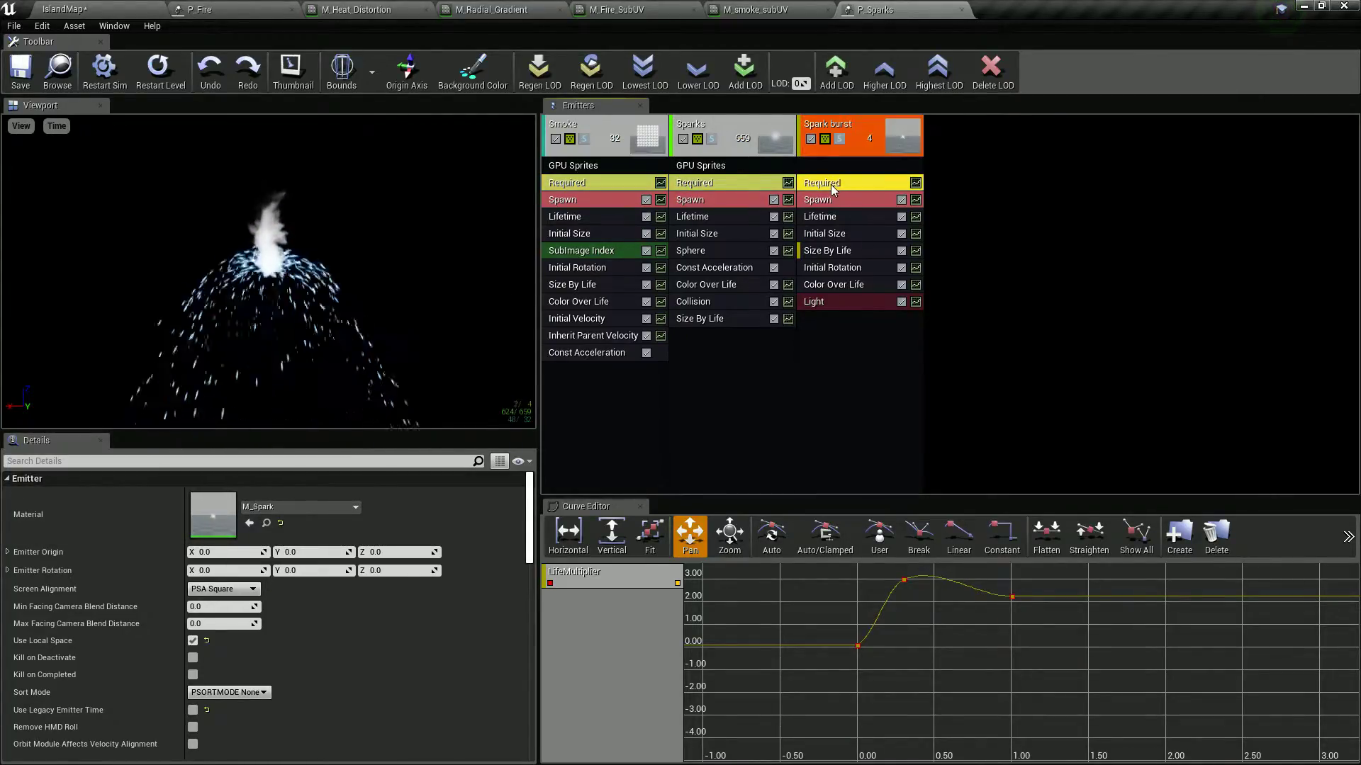
click(267, 524)
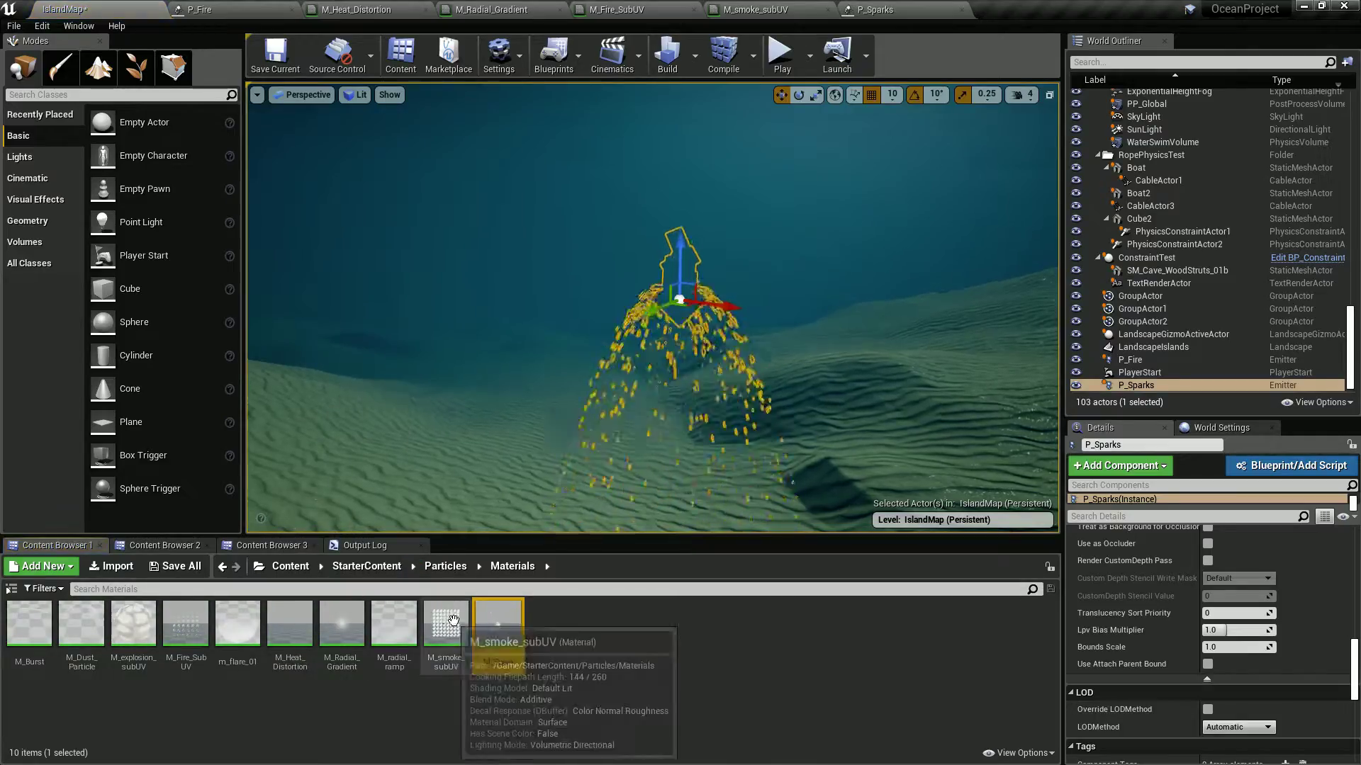
- Open the M_Spark material and review its blend mode, shading model and translucency settings
double_click(499, 623)
right_drag(439, 490, 633, 486)
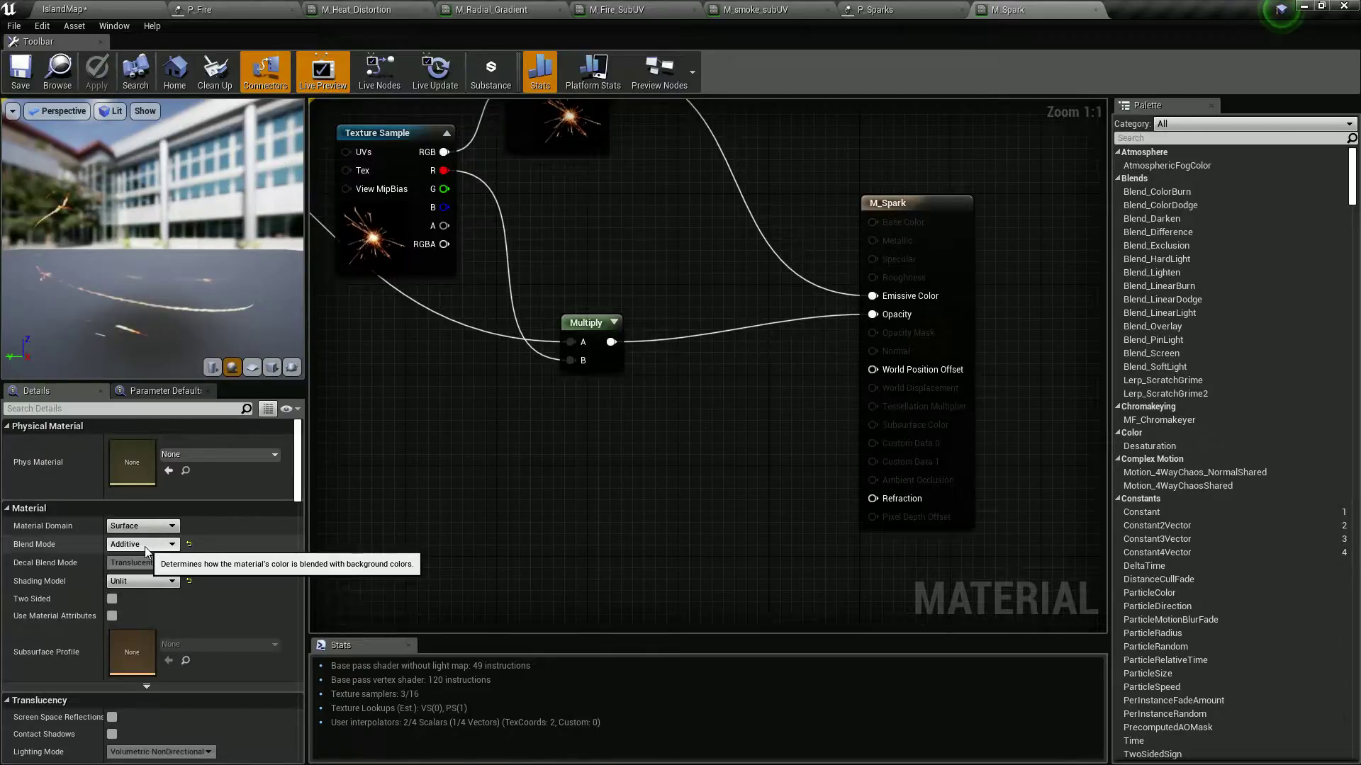
scroll(174, 593, down, 8)
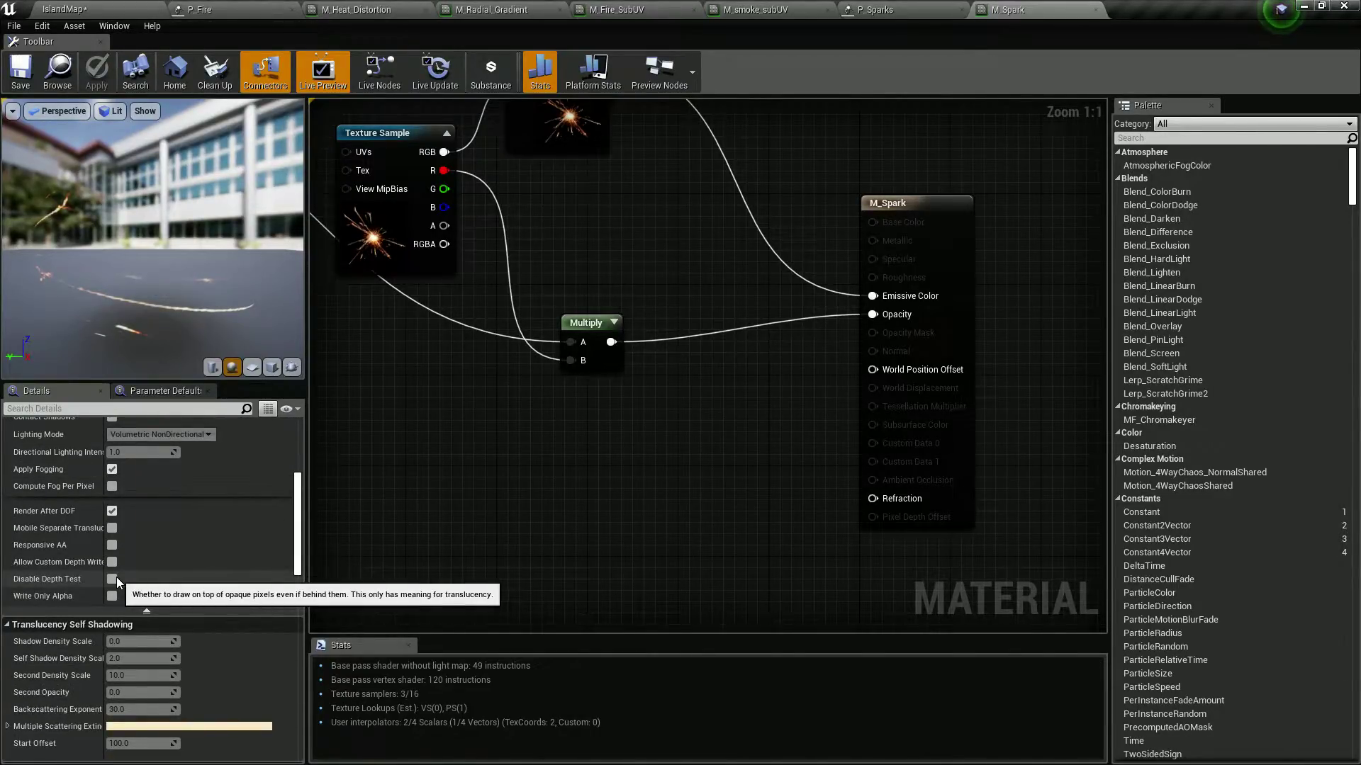
scroll(116, 577, up, 8)
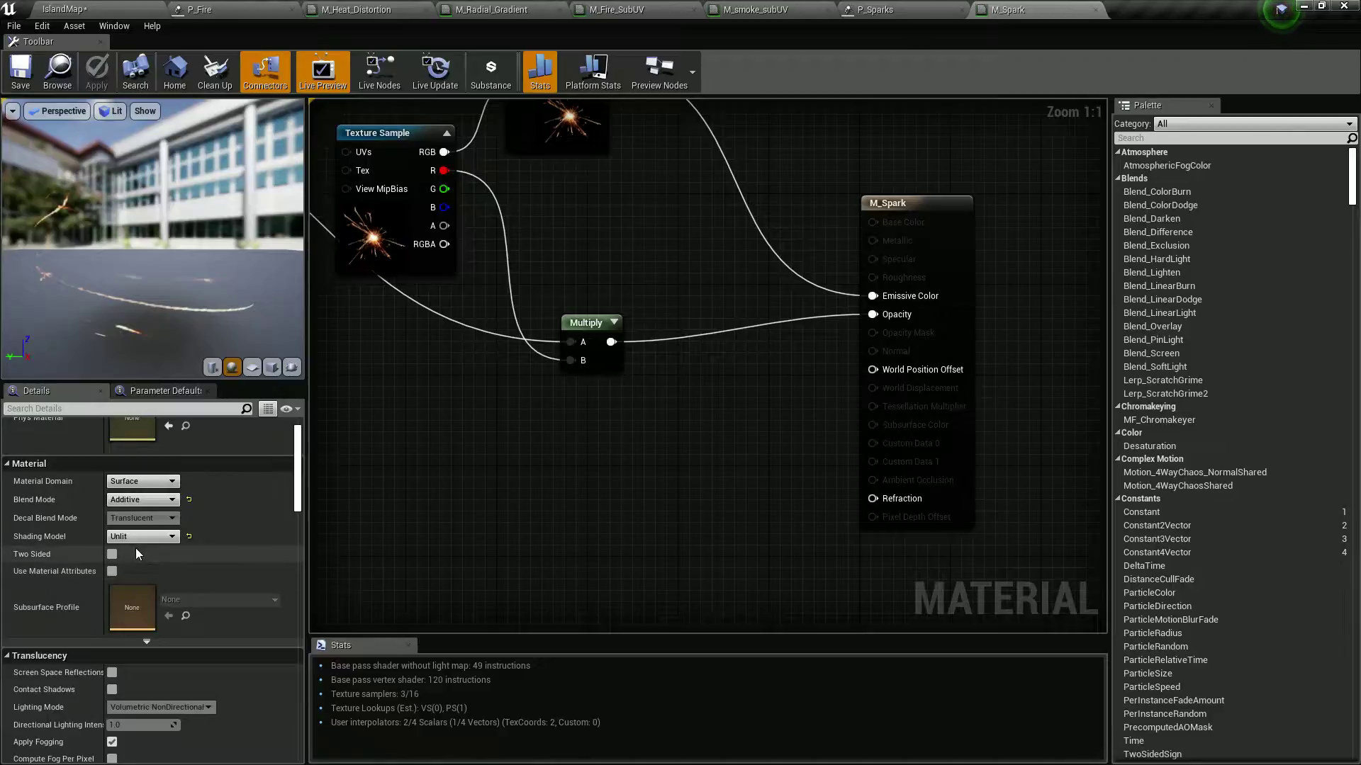
- Try the Default Lit shading model on M_Spark and also connect the upper Multiply node's output to Base Color
click(151, 537)
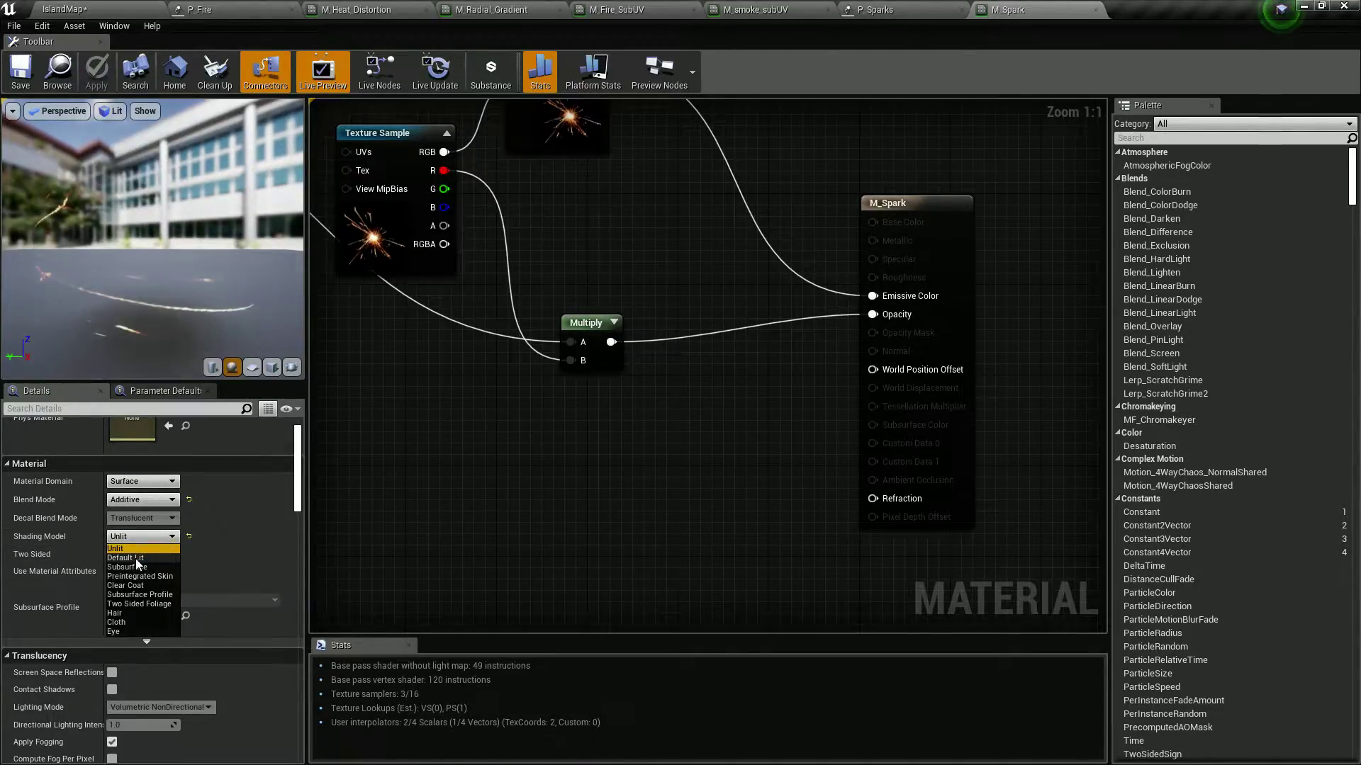
click(131, 558)
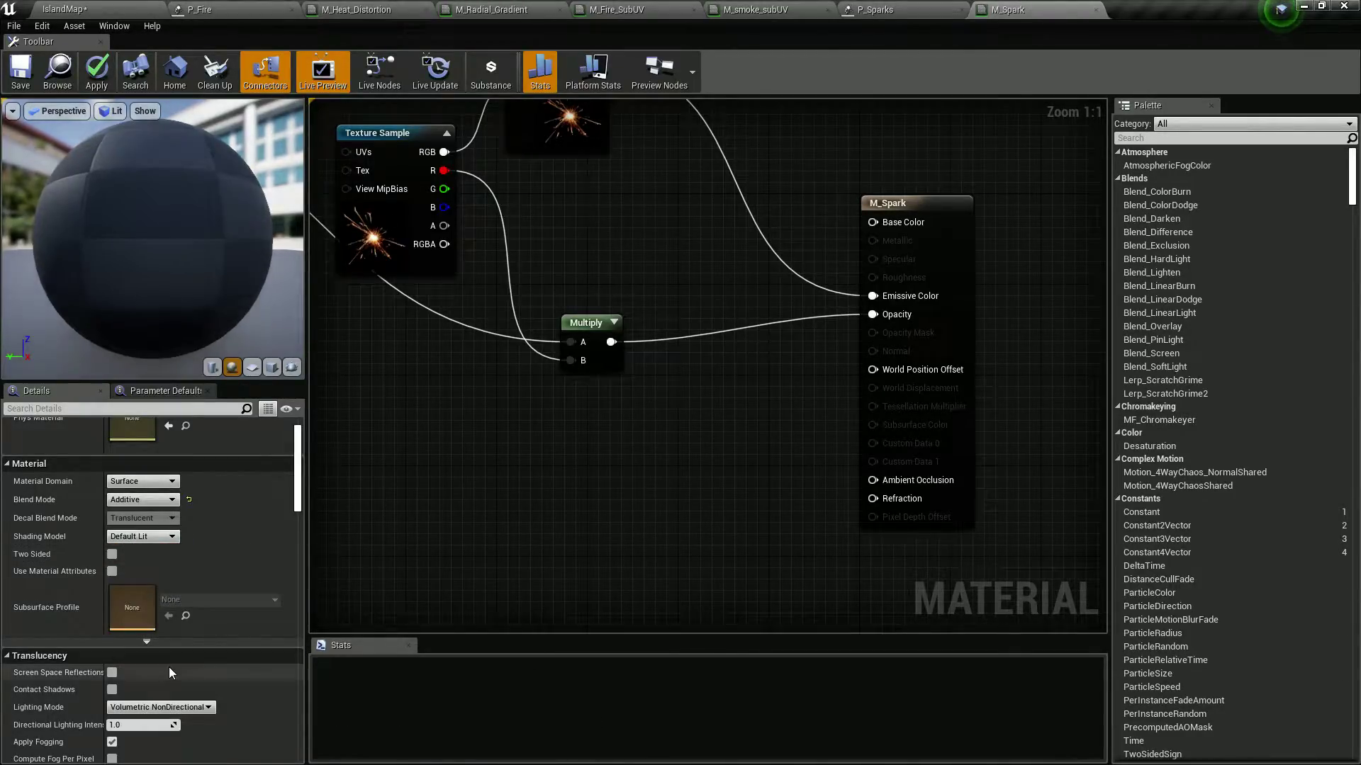
scroll(169, 668, down, 3)
scroll(166, 666, down, 2)
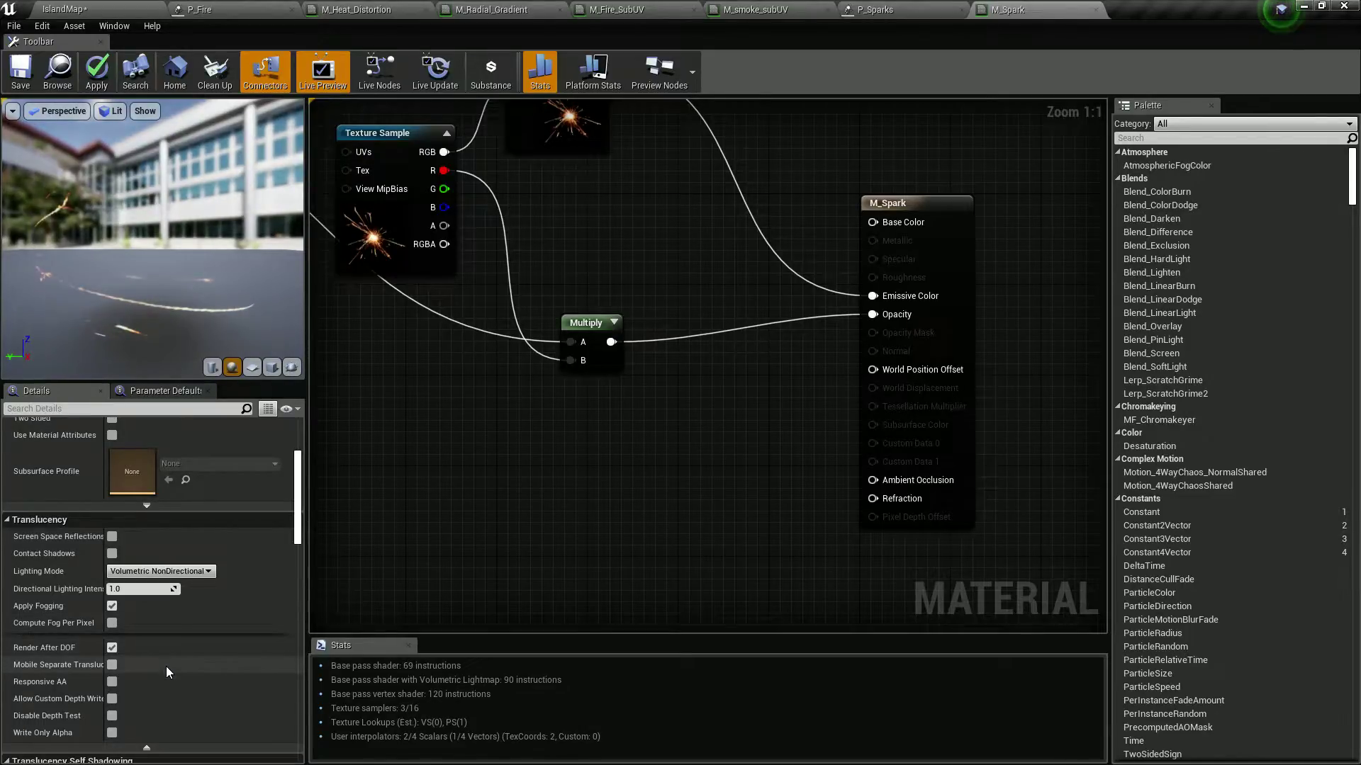
right_drag(413, 499, 435, 645)
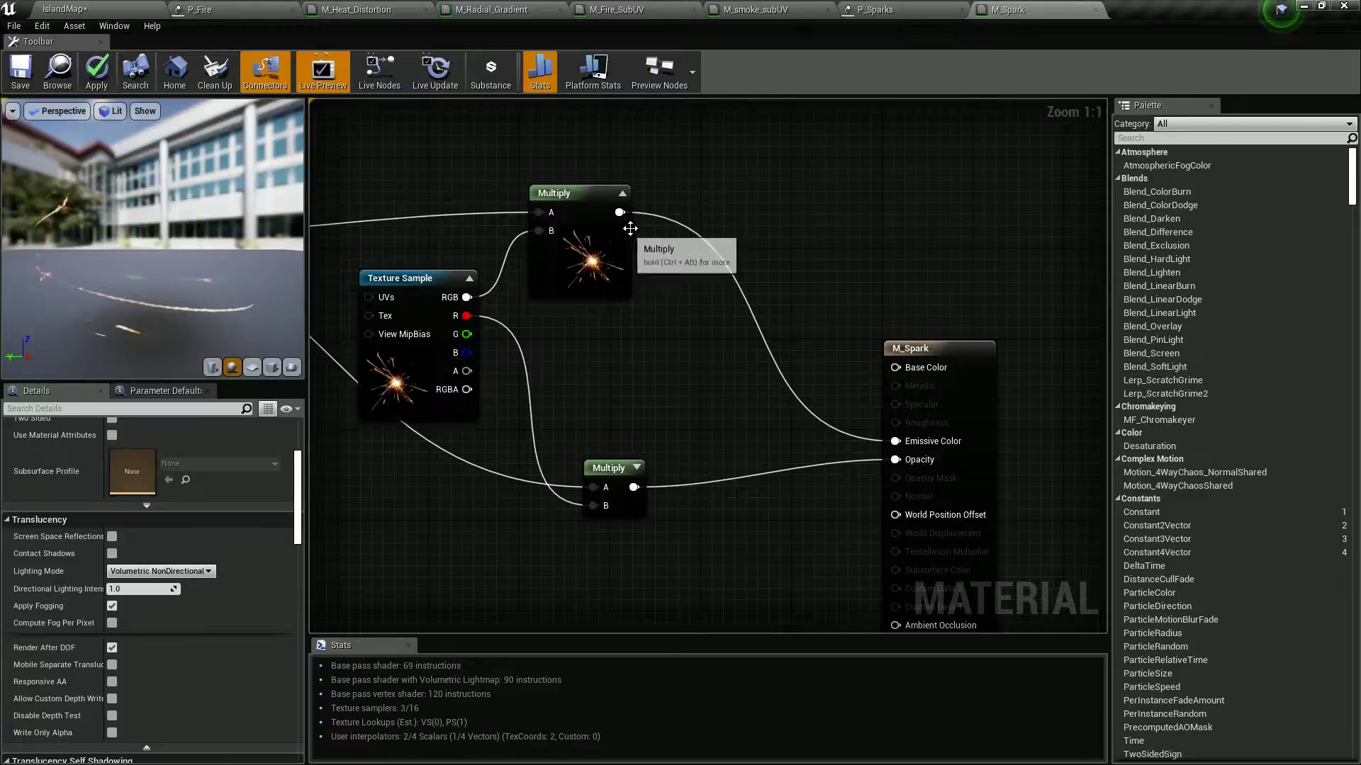
drag(620, 213, 894, 368)
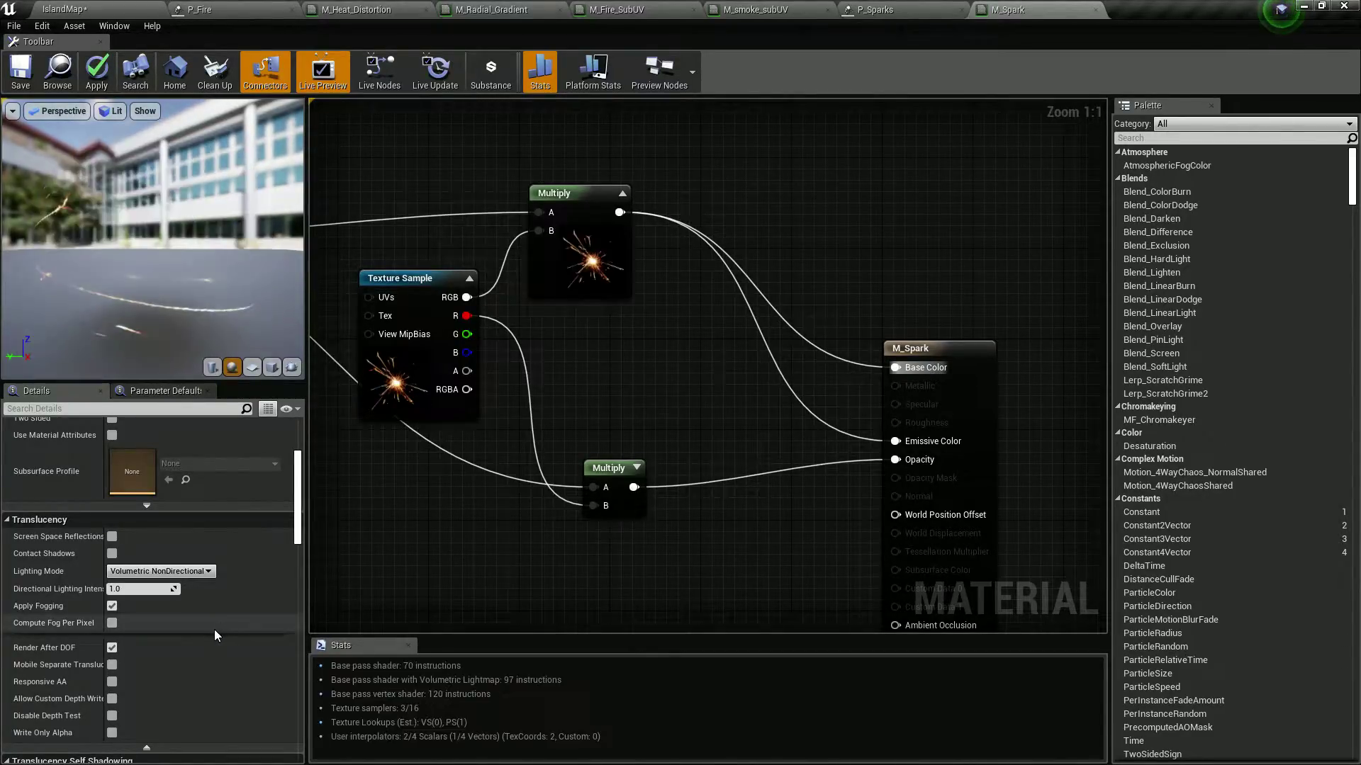
- Break the Base Color link of M_Spark and set its Shading Model back to Unlit
right_click(923, 370)
click(992, 393)
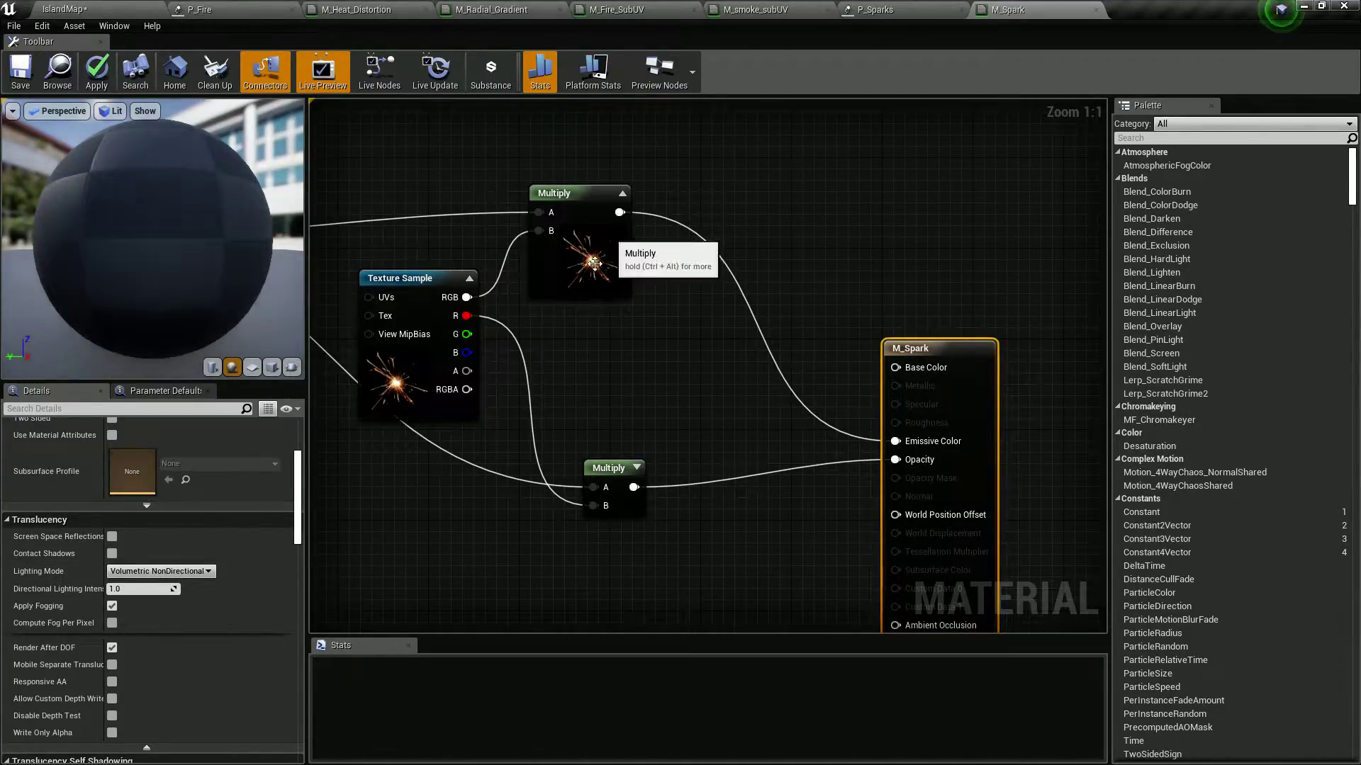
scroll(177, 511, up, 6)
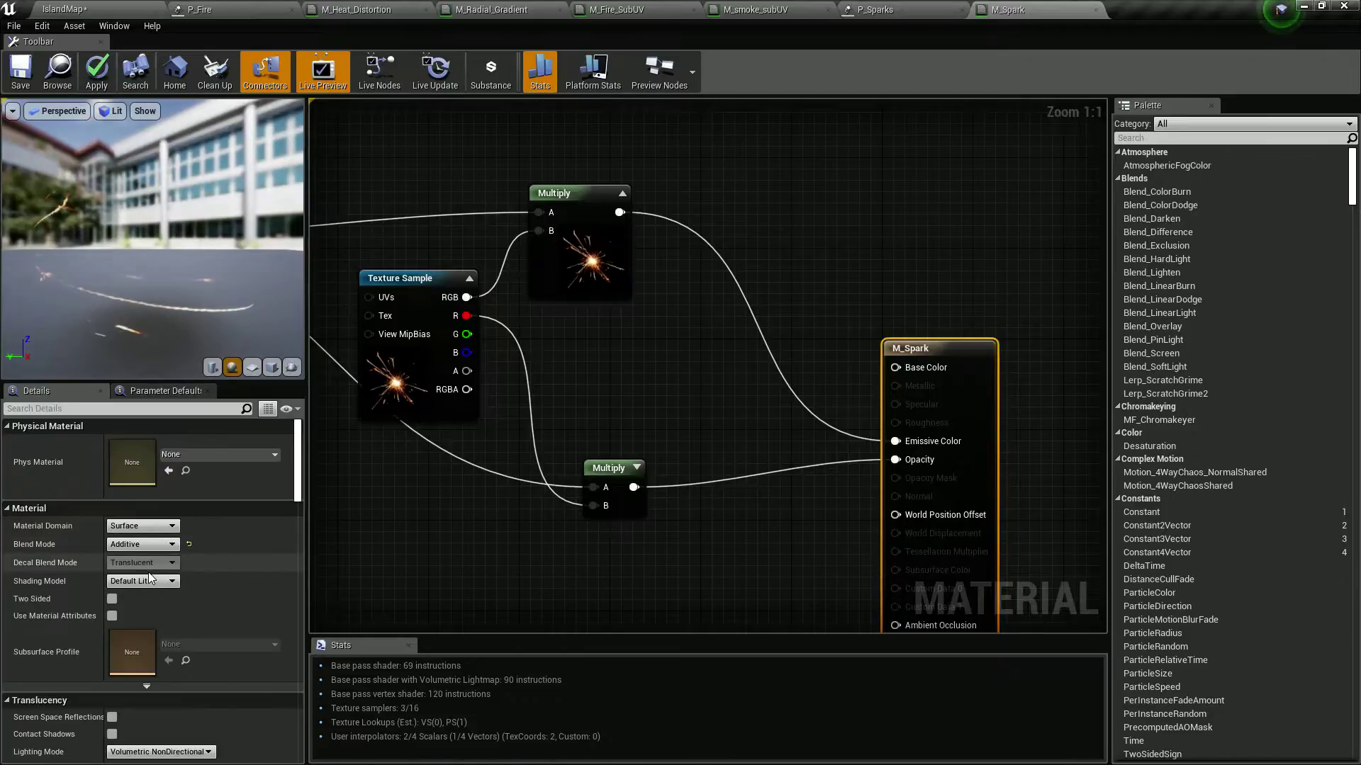
click(147, 581)
click(128, 594)
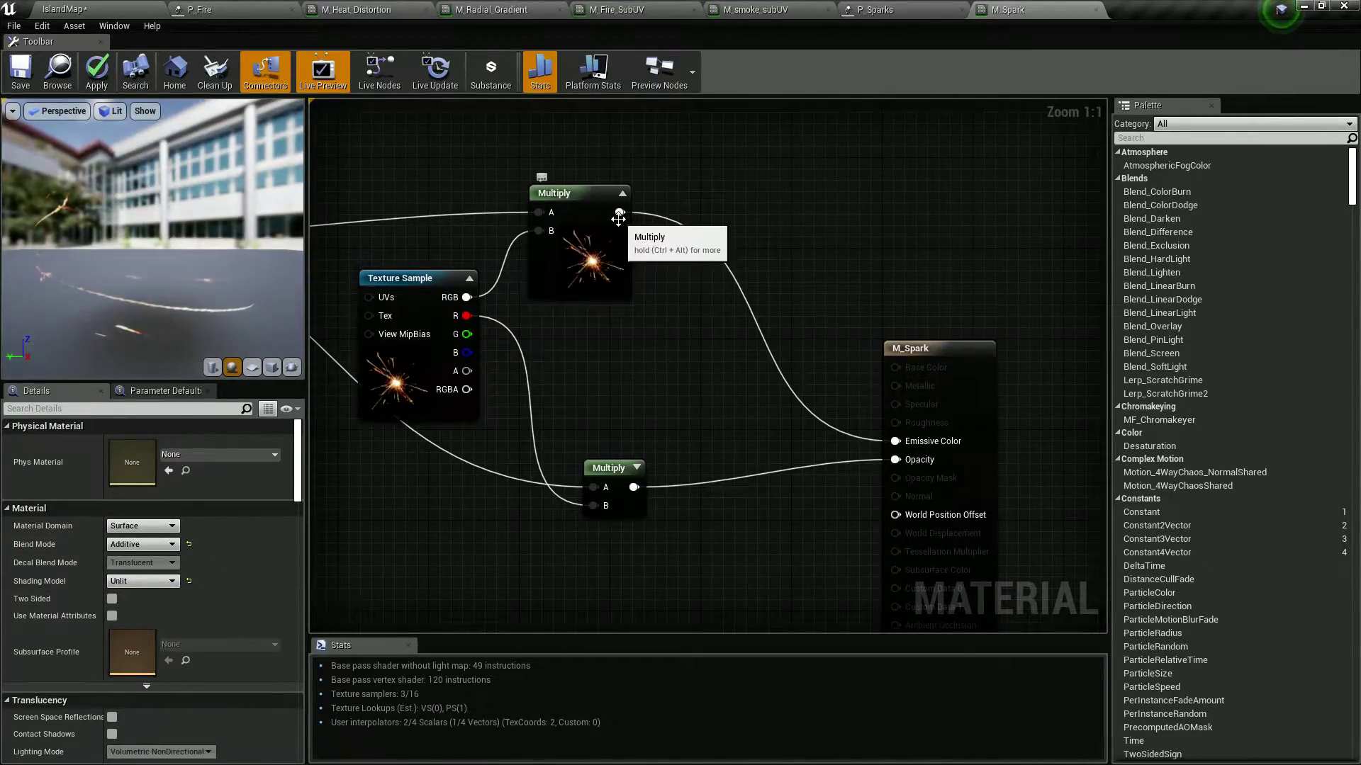
- Insert a Multiply node before M_Spark's Emissive Color and feed its B input from a new EmissiveIntensity scalar parameter with default value 3
click(707, 359)
mouse_move(895, 441)
ctrl+mouse_down()
mouse_move(718, 387)
mouse_move(895, 441)
ctrl+mouse_up()
drag(768, 400, 786, 381)
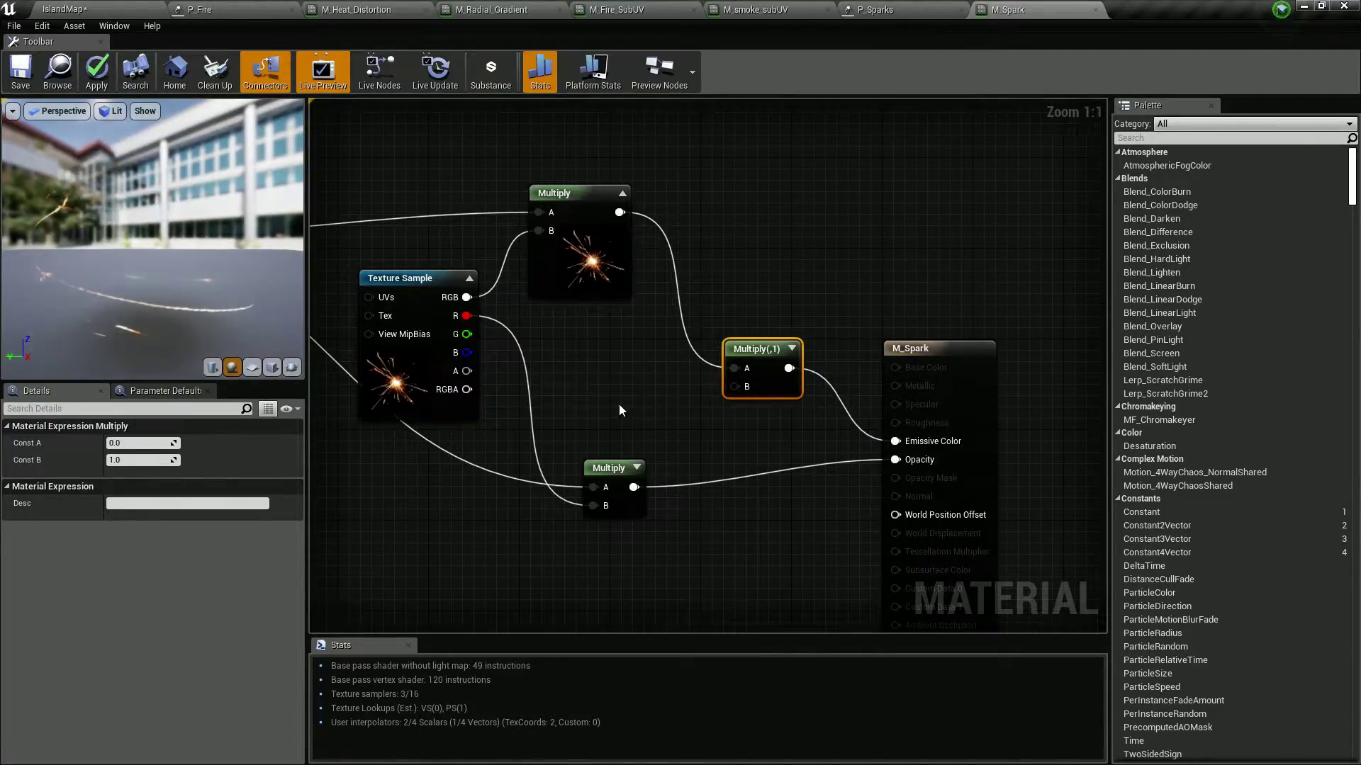
click(582, 386)
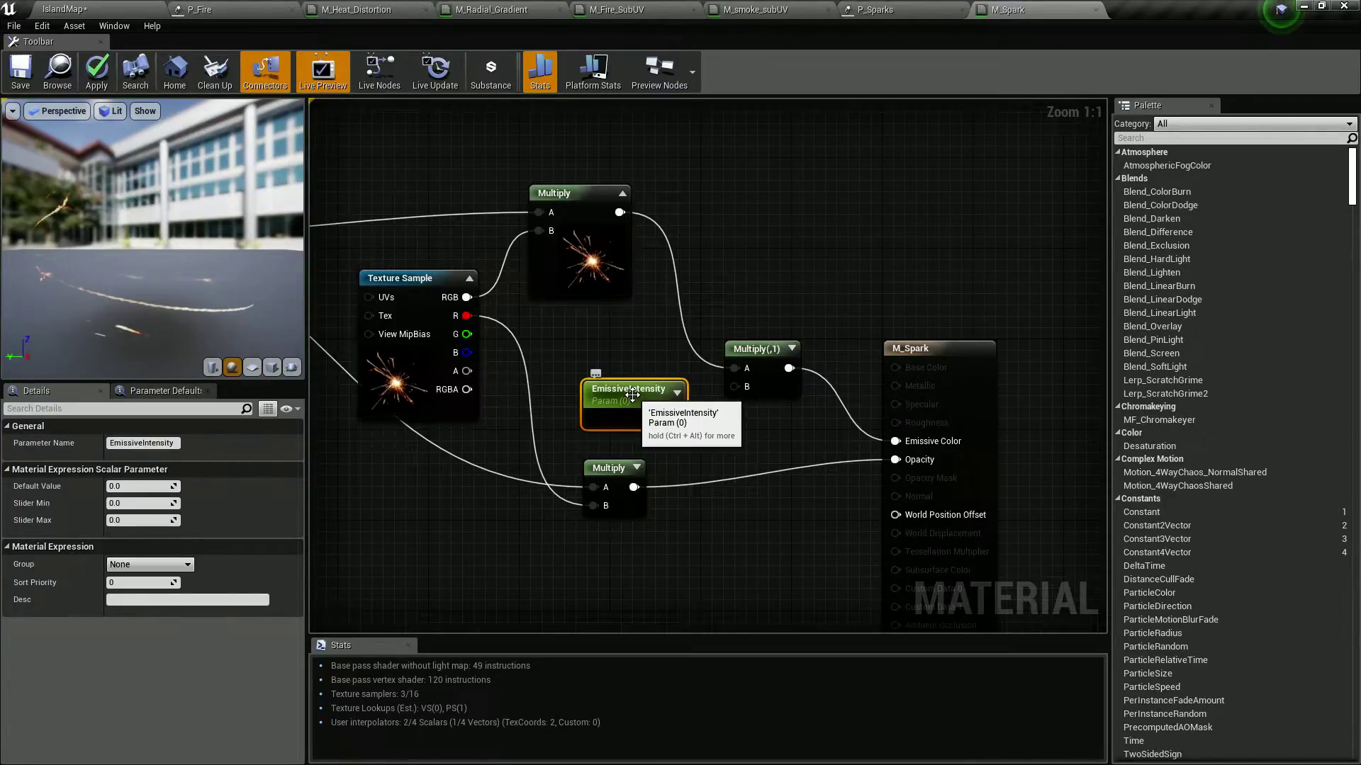
drag(674, 418, 748, 388)
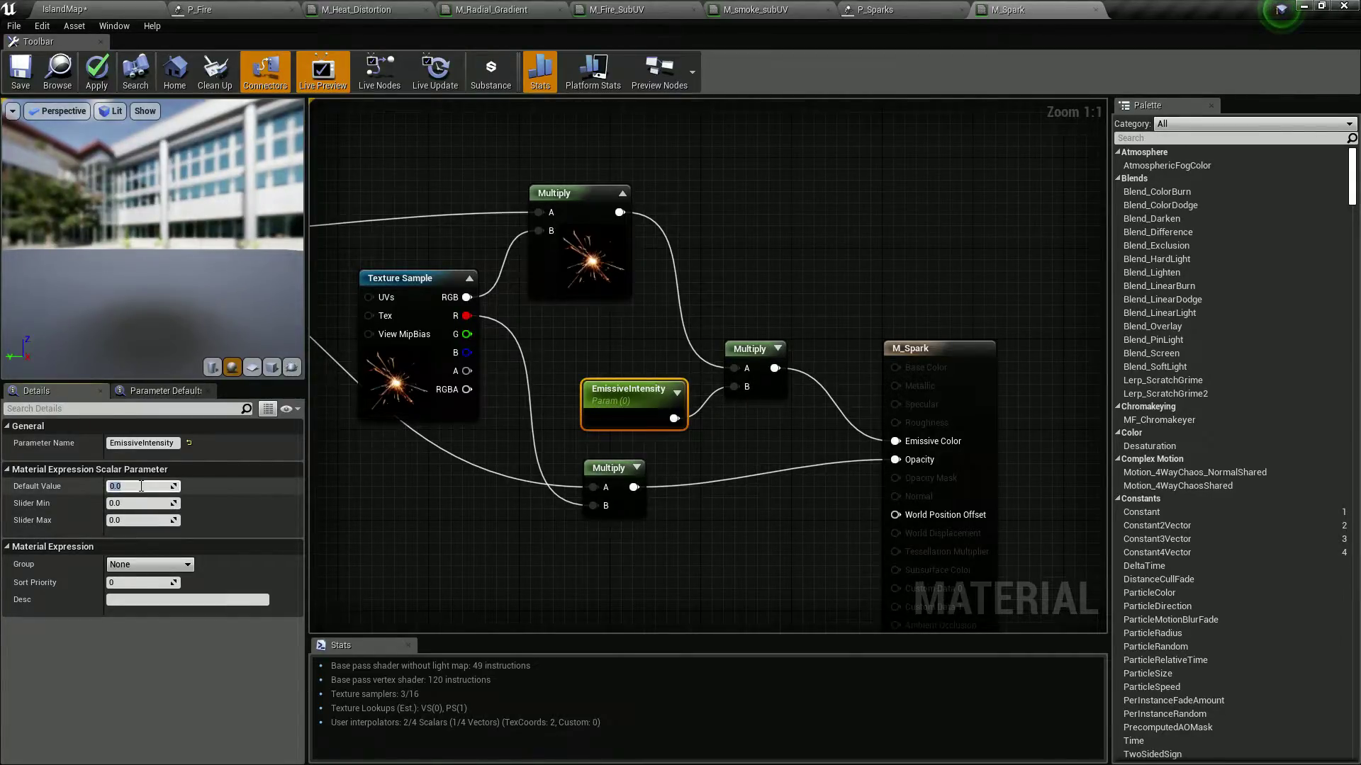
text(3)
key(Return)
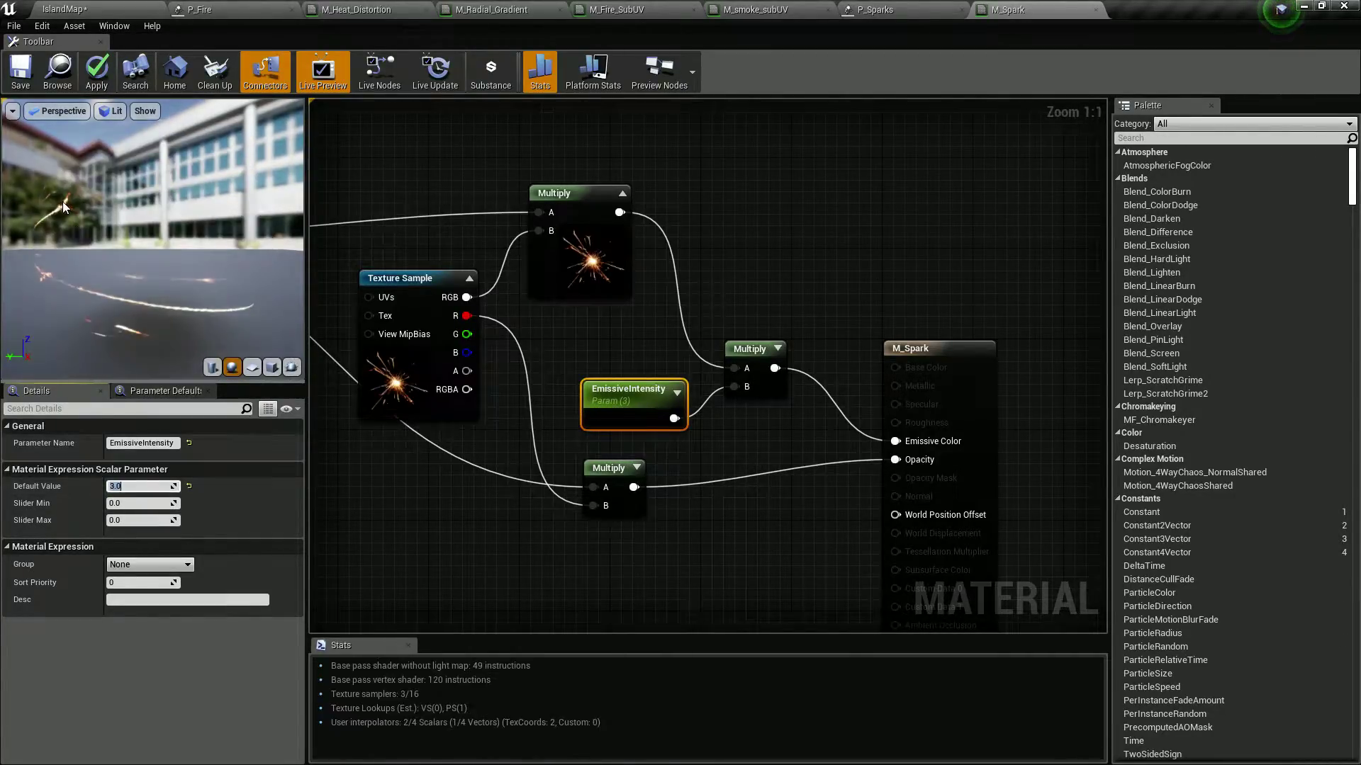
- Save M_Spark and enable Render CustomDepth Pass on the P_Sparks emitter in the IslandMap level
click(25, 79)
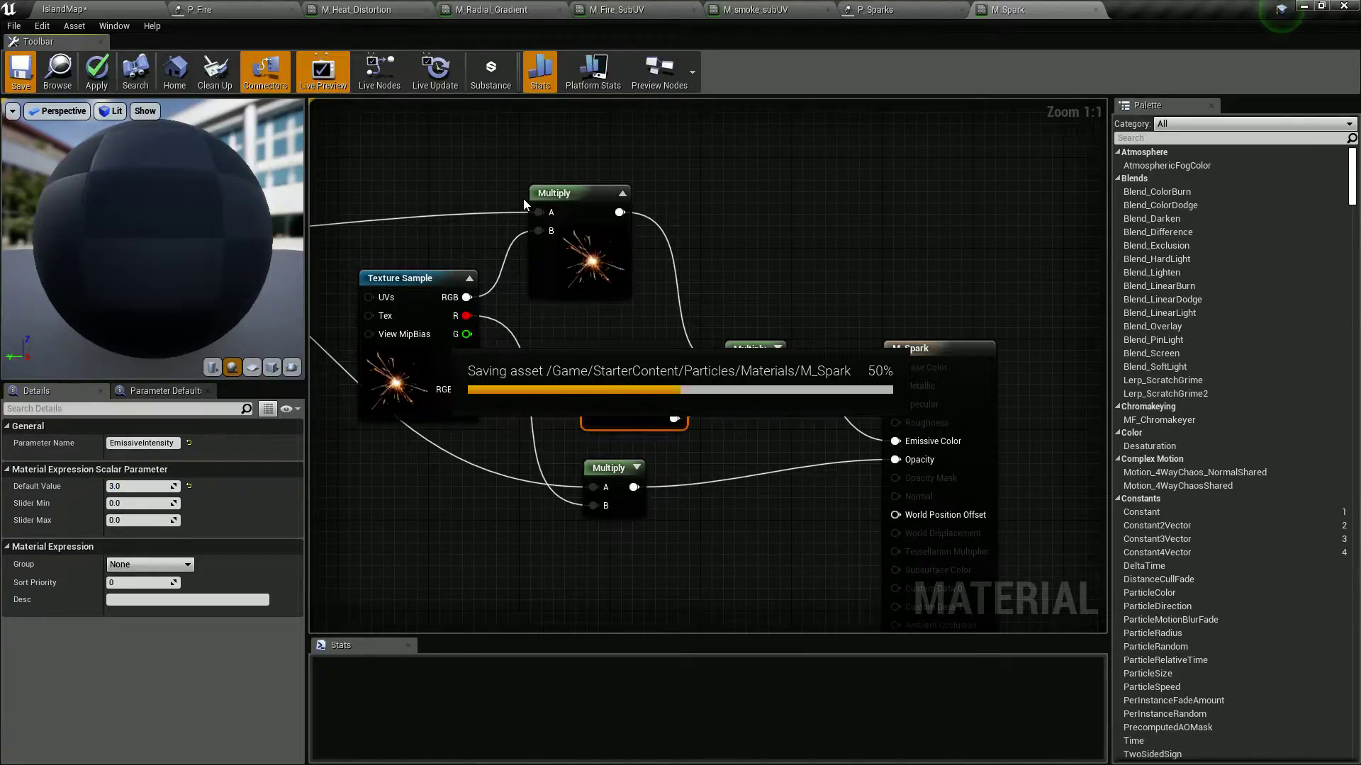
click(116, 8)
click(796, 316)
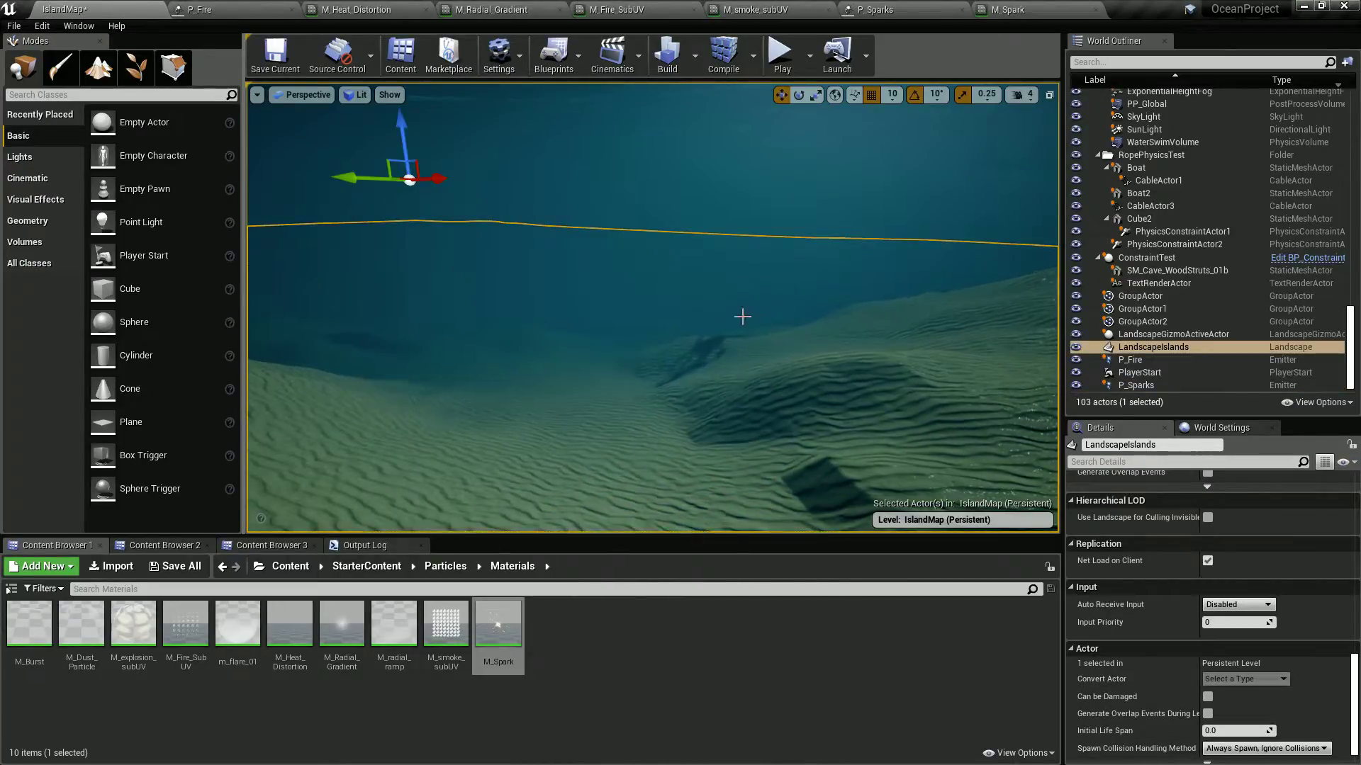
double_click(1141, 385)
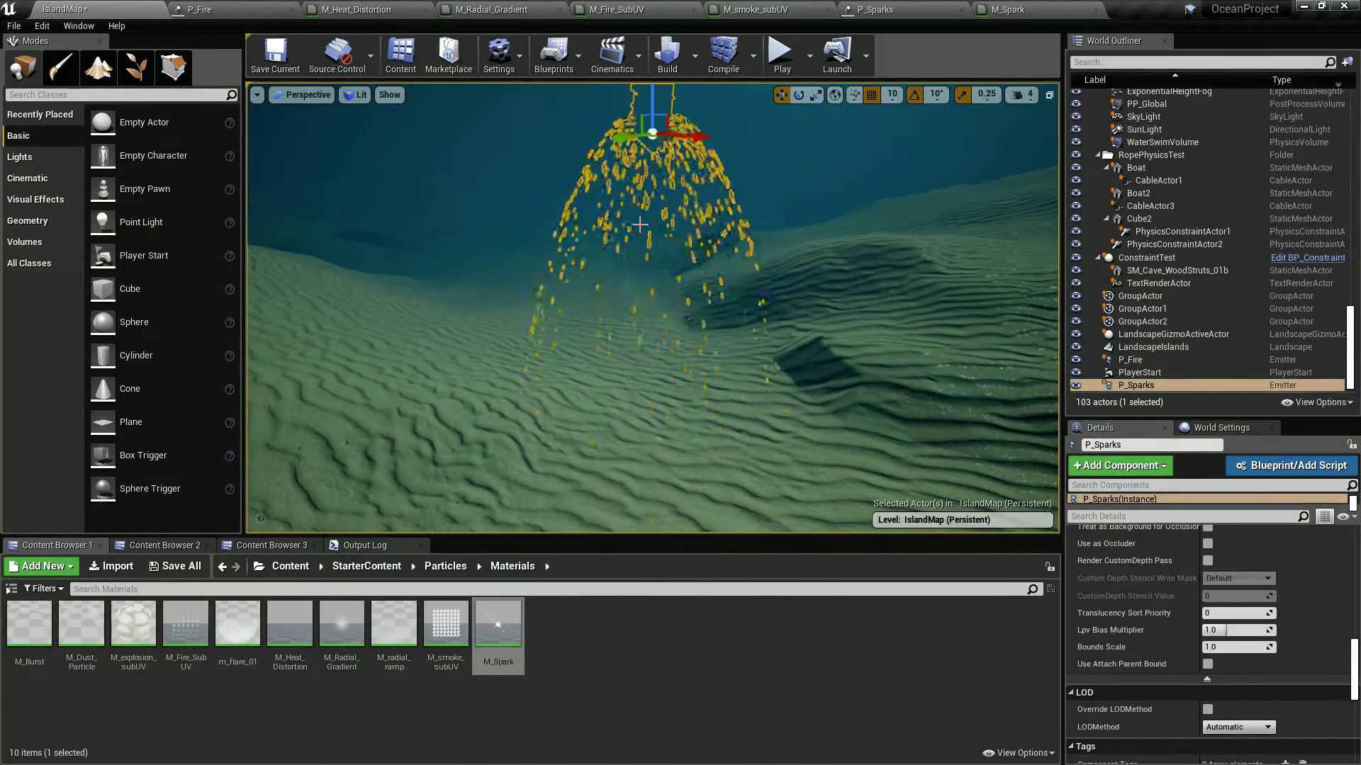
click(1208, 560)
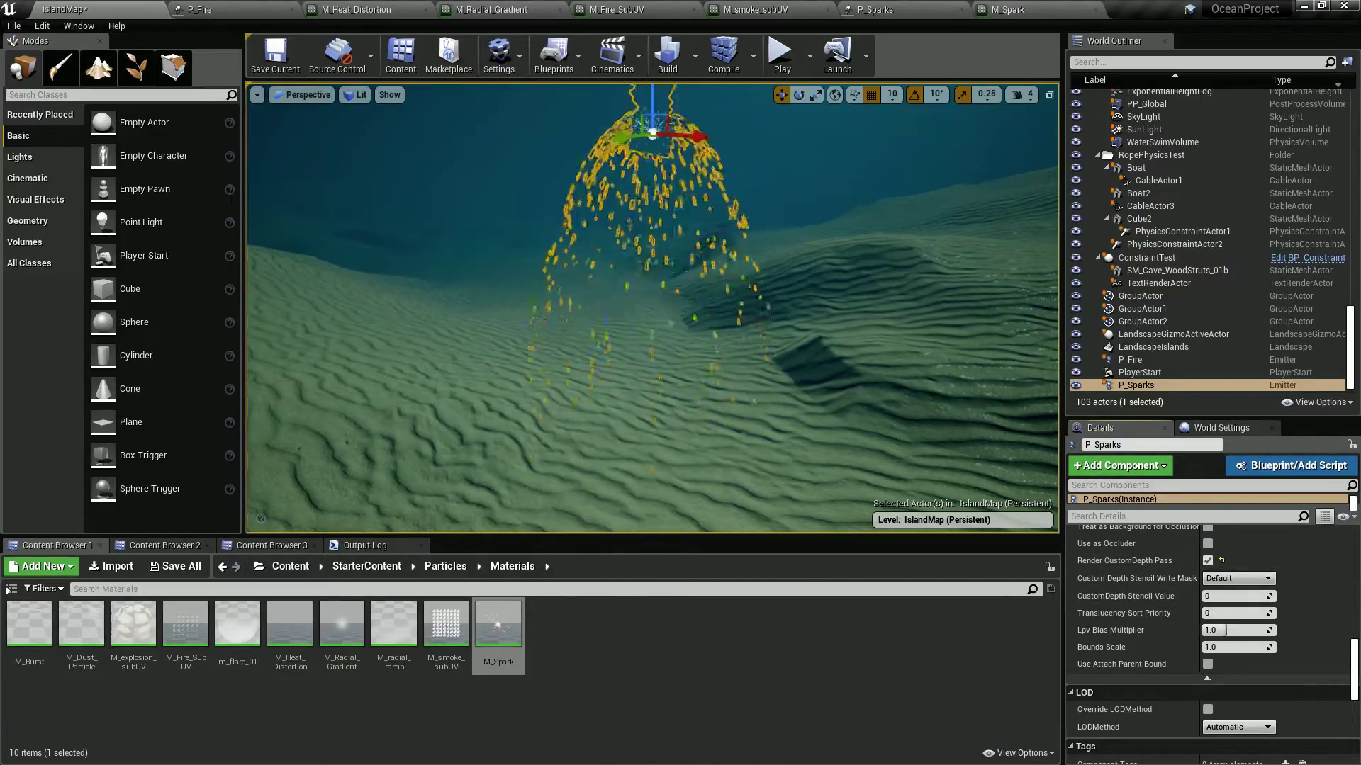
- Examine the spark particles underwater from a closer viewpoint in the IslandMap level
click(756, 239)
right_drag(756, 239, 837, 143)
click(683, 190)
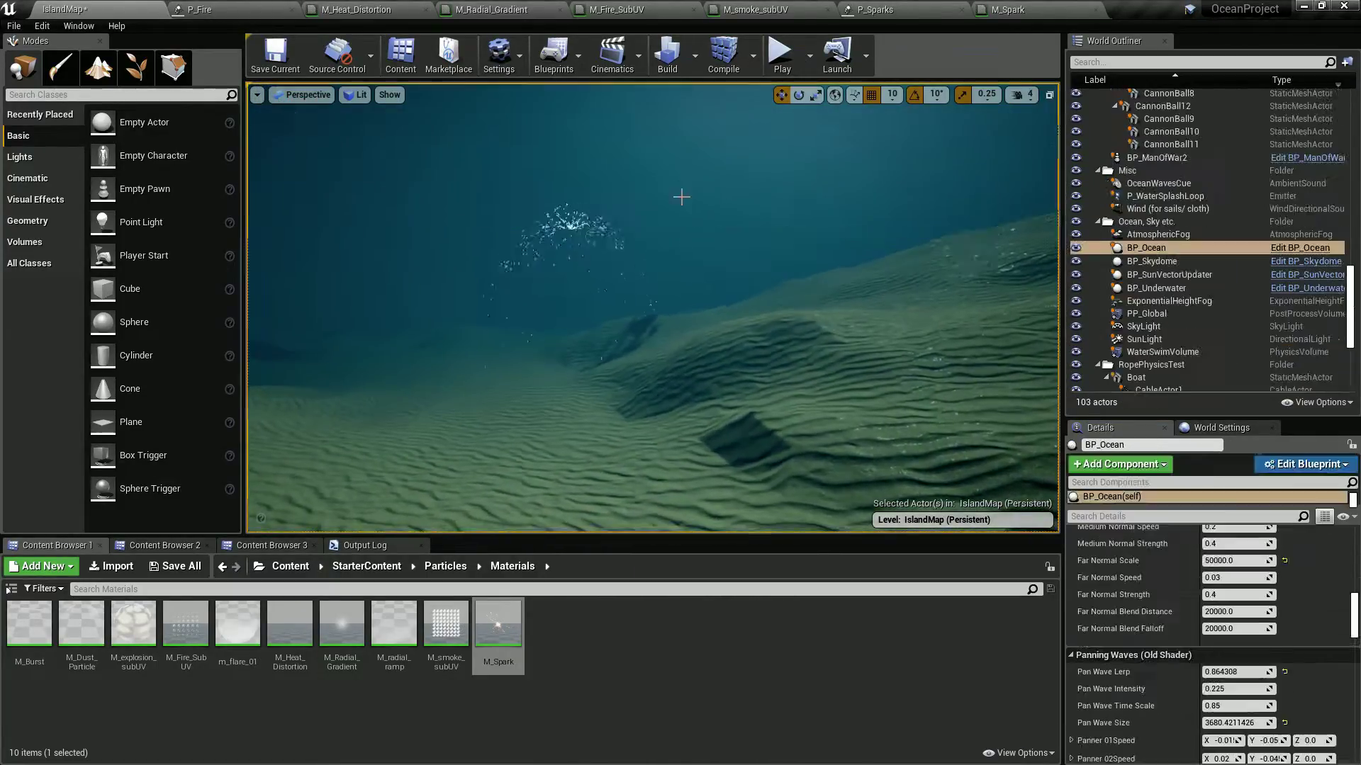
right_drag(682, 190, 607, 166)
key(w)
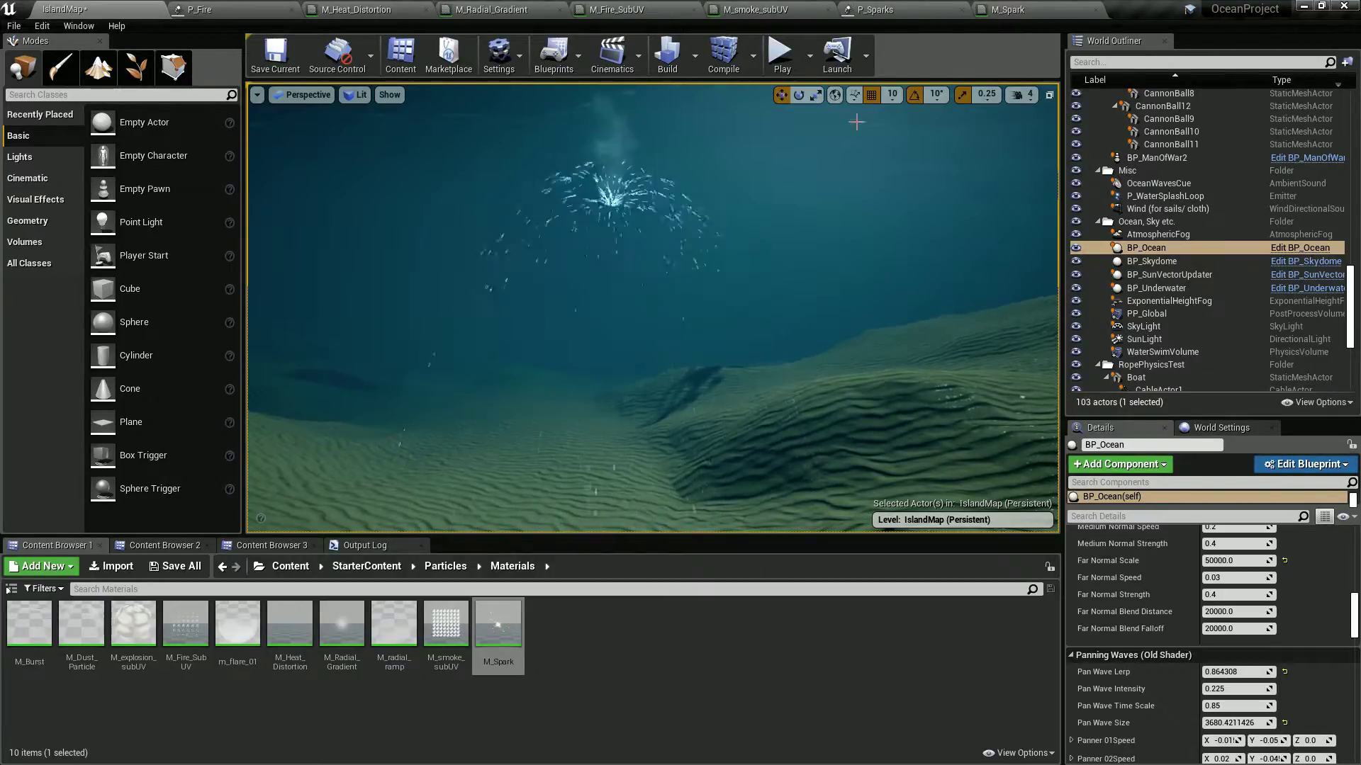
- Try enabling Allow Custom Depth Writes in the Translucency settings of the M_Spark material and save it
click(1007, 11)
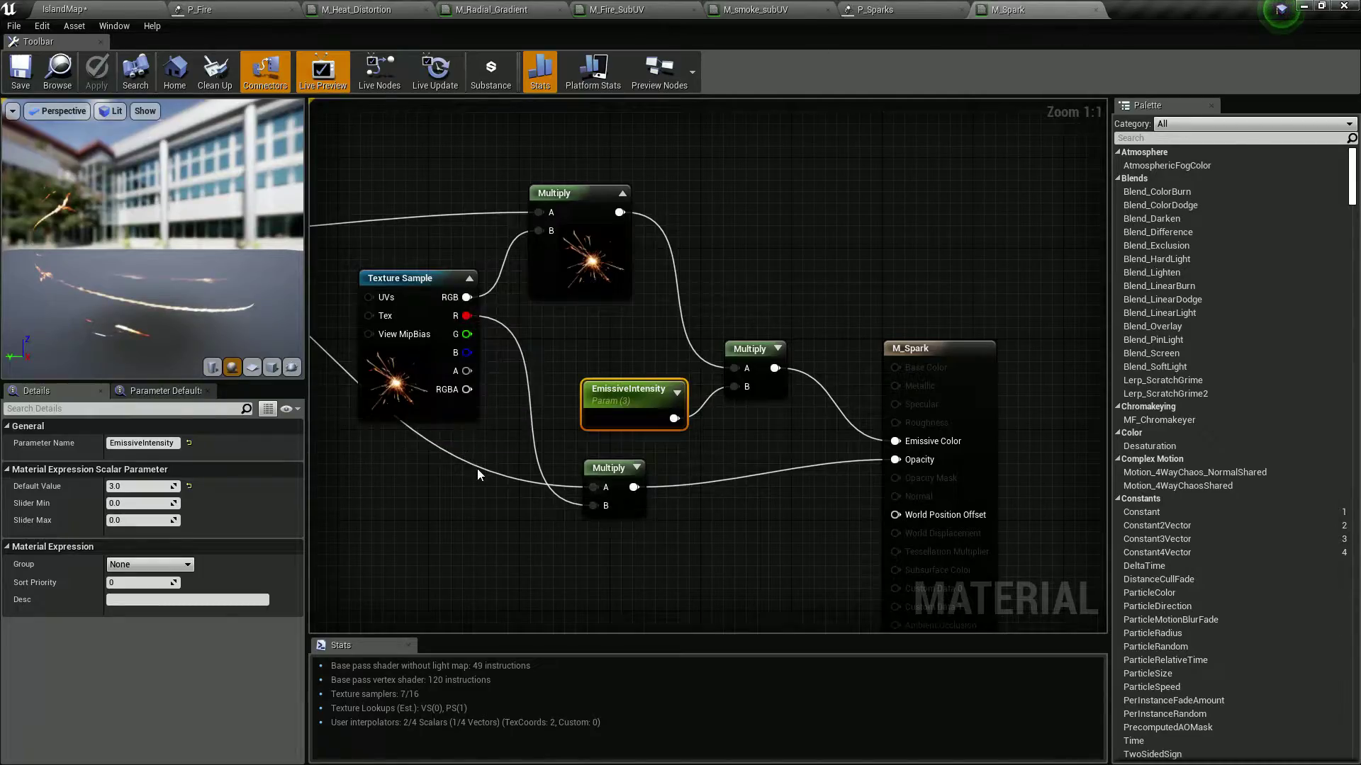
click(378, 503)
right_drag(345, 513, 428, 499)
scroll(181, 547, down, 10)
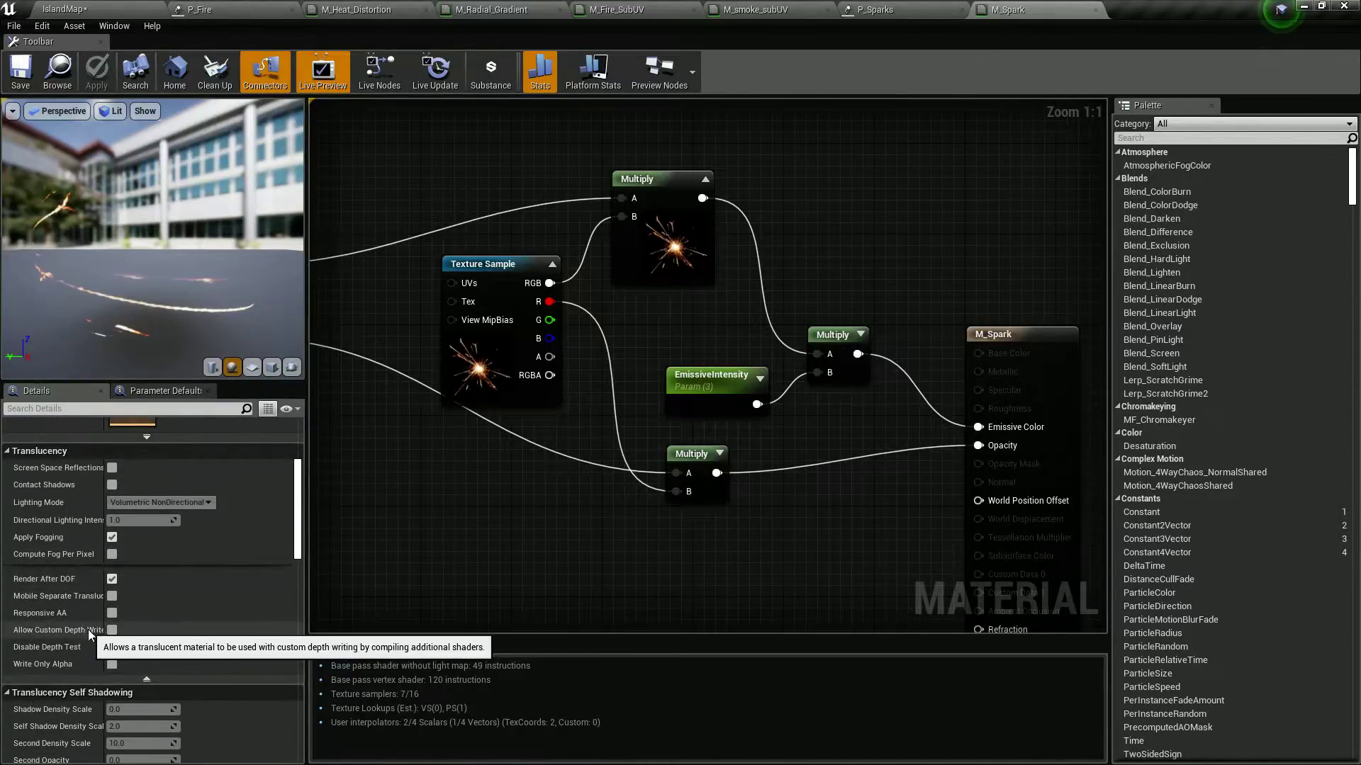
drag(109, 617, 145, 618)
click(148, 631)
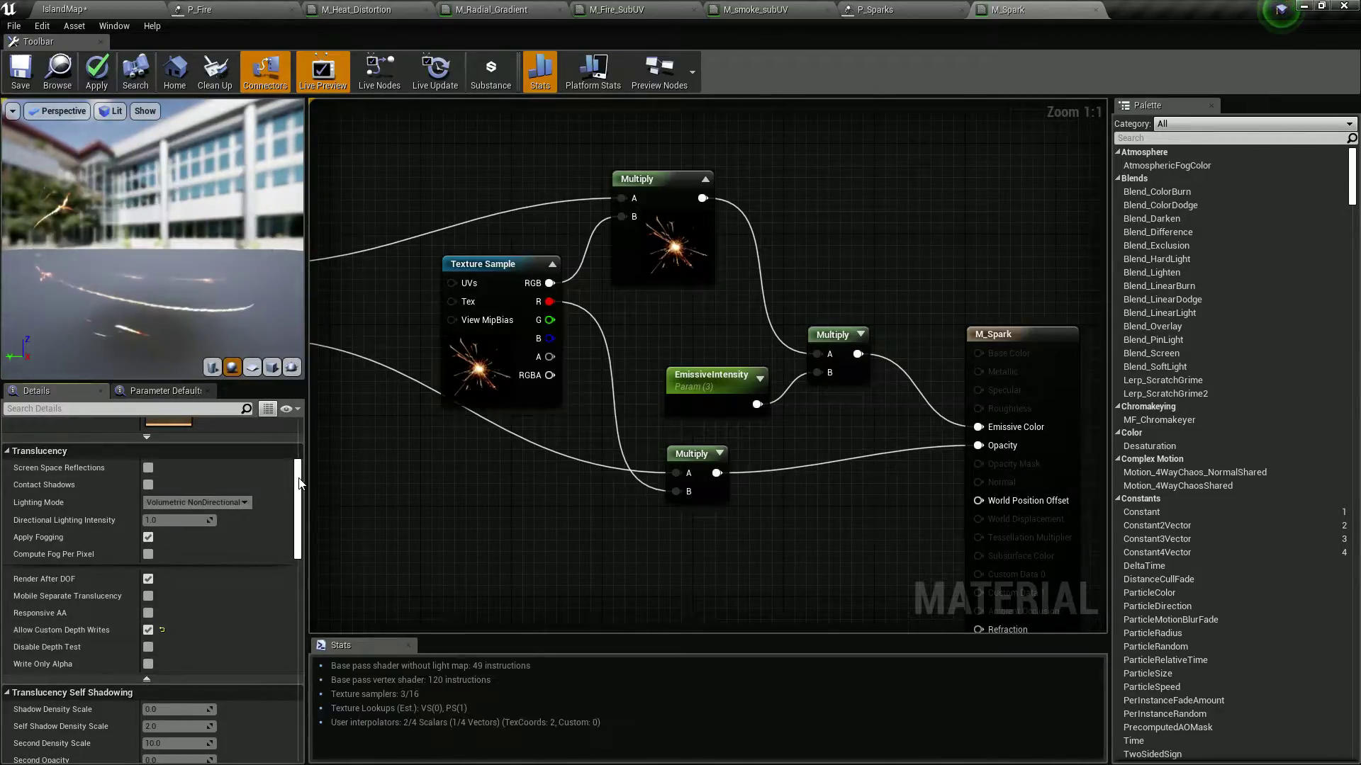
scroll(300, 468, up, 3)
scroll(190, 449, up, 5)
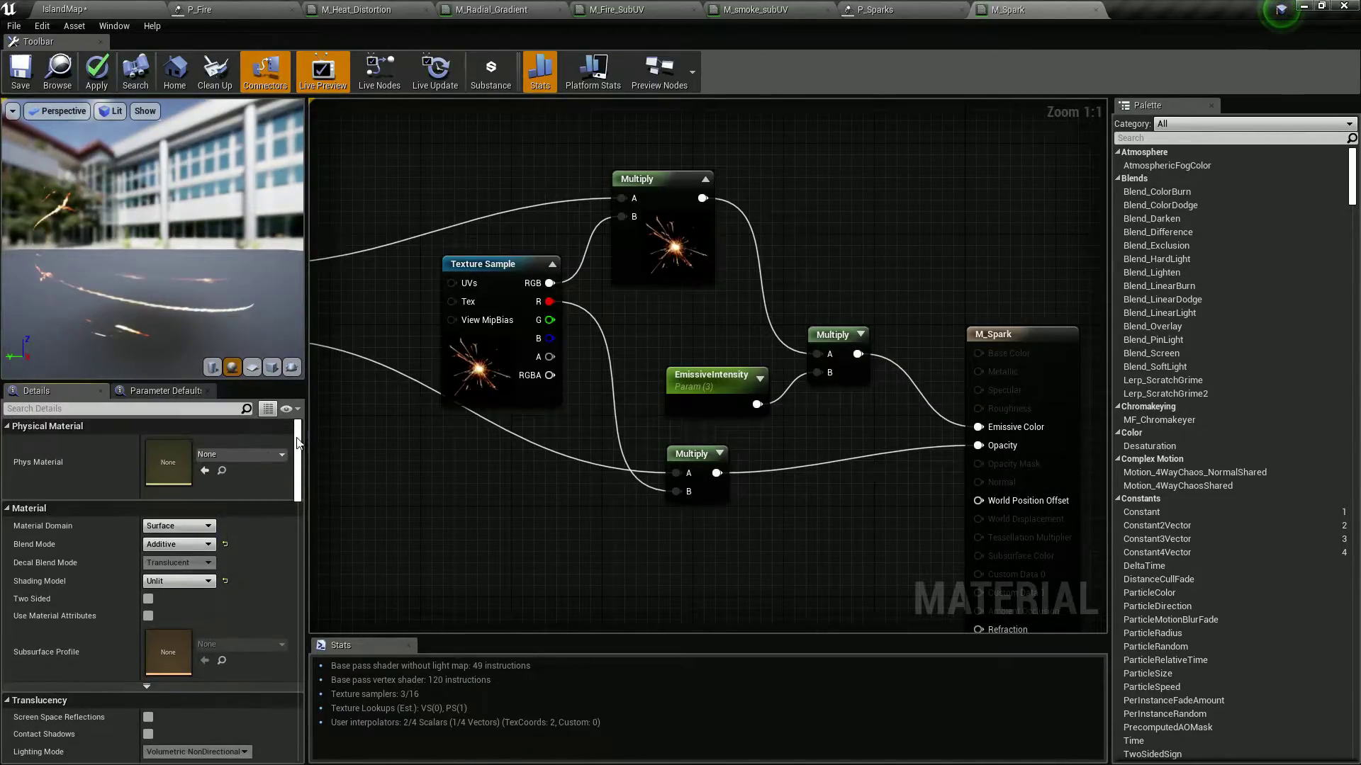
click(22, 75)
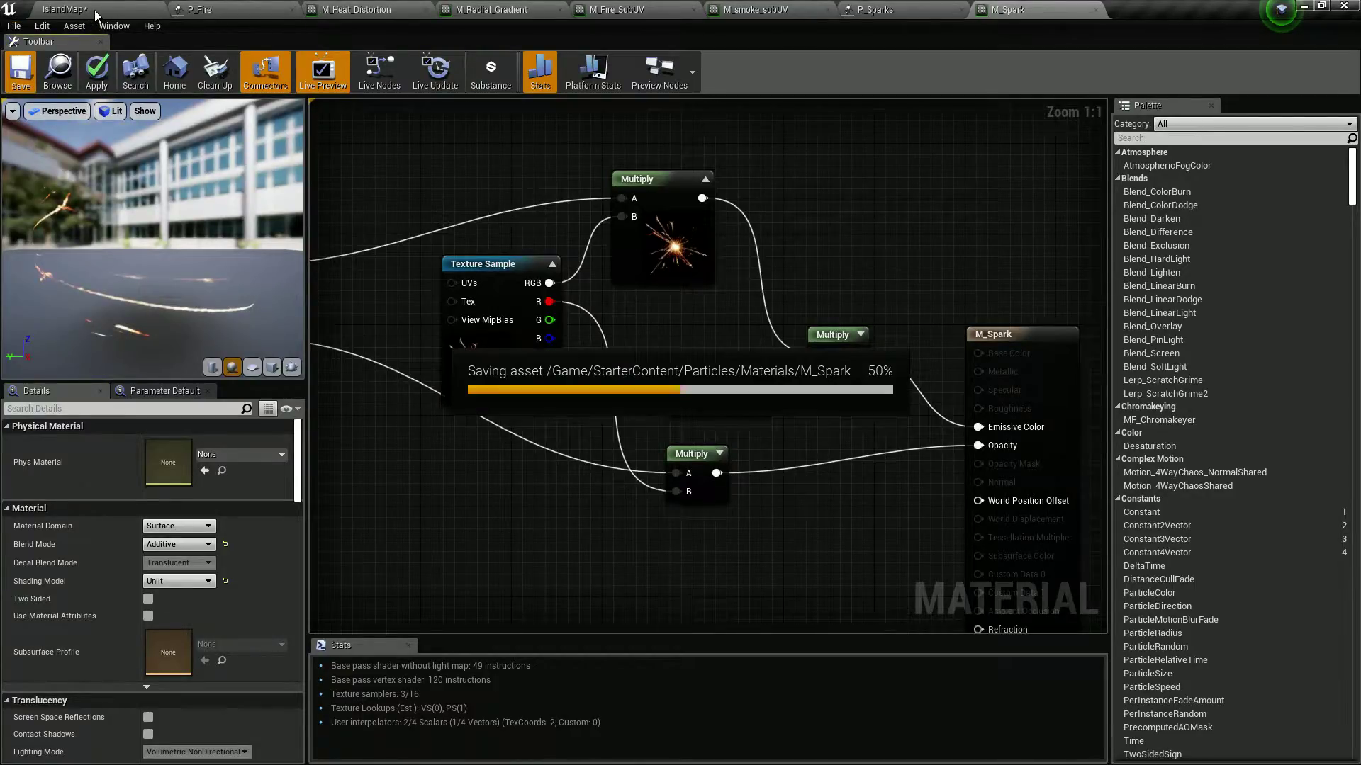
- Inspect the sparks in the IslandMap level from near and far with custom depth writes enabled on their material
click(96, 10)
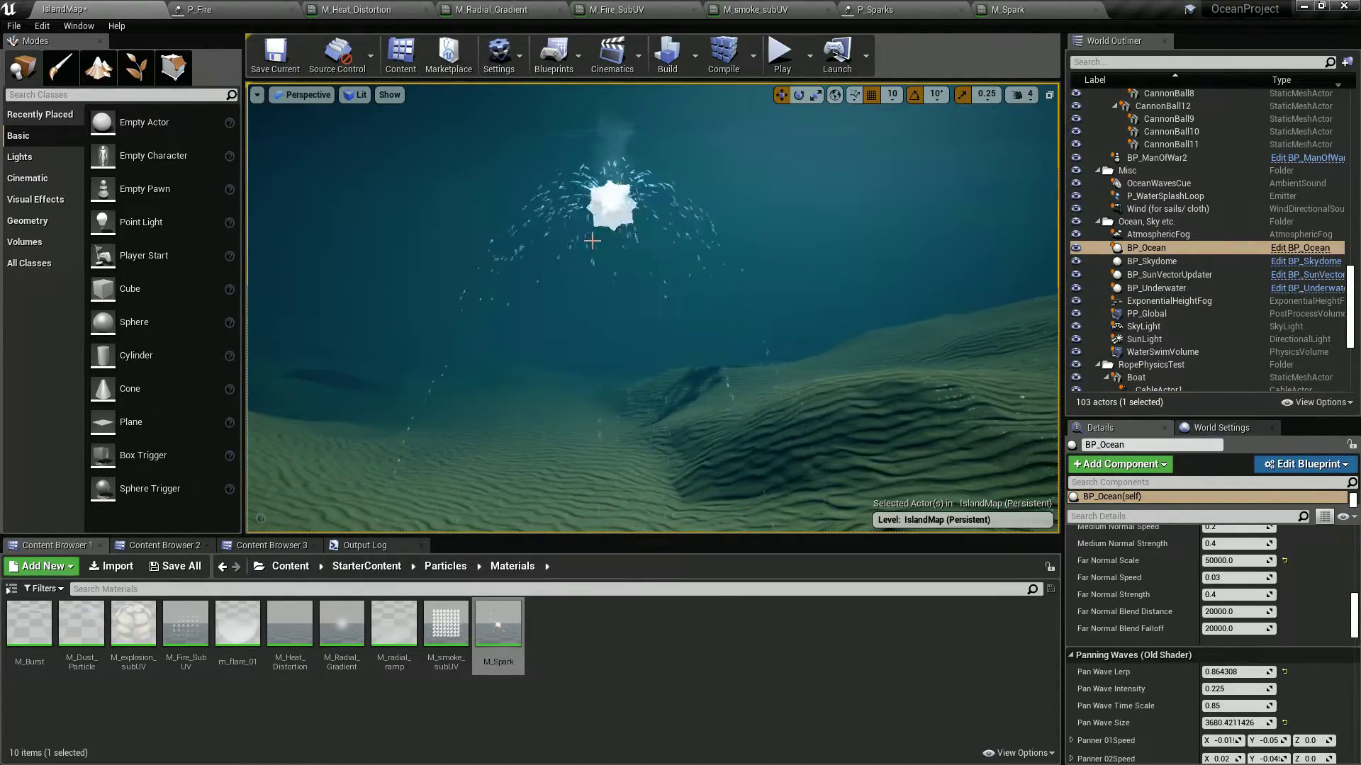
right_drag(652, 308, 652, 149)
key(s)
key(w)
scroll(653, 300, down, 5)
scroll(727, 349, up, 8)
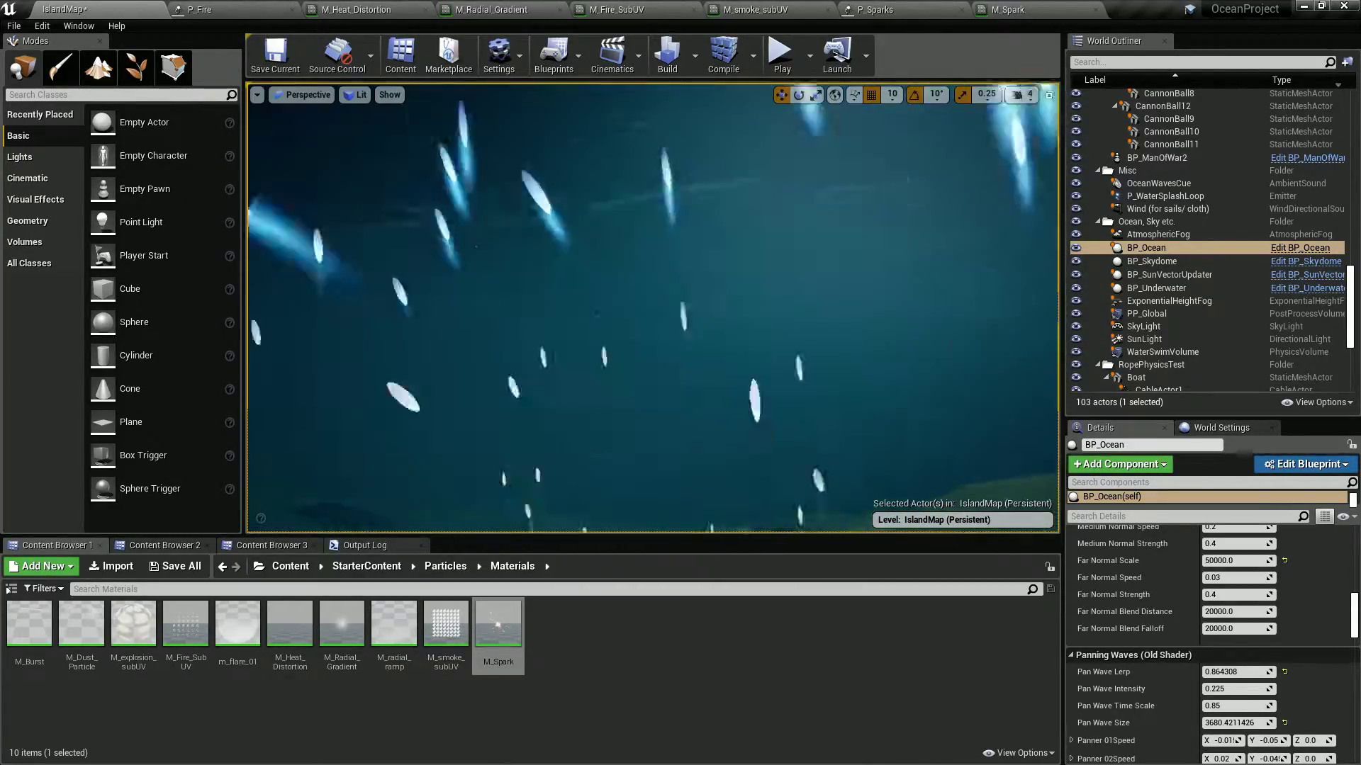
scroll(727, 350, down, 8)
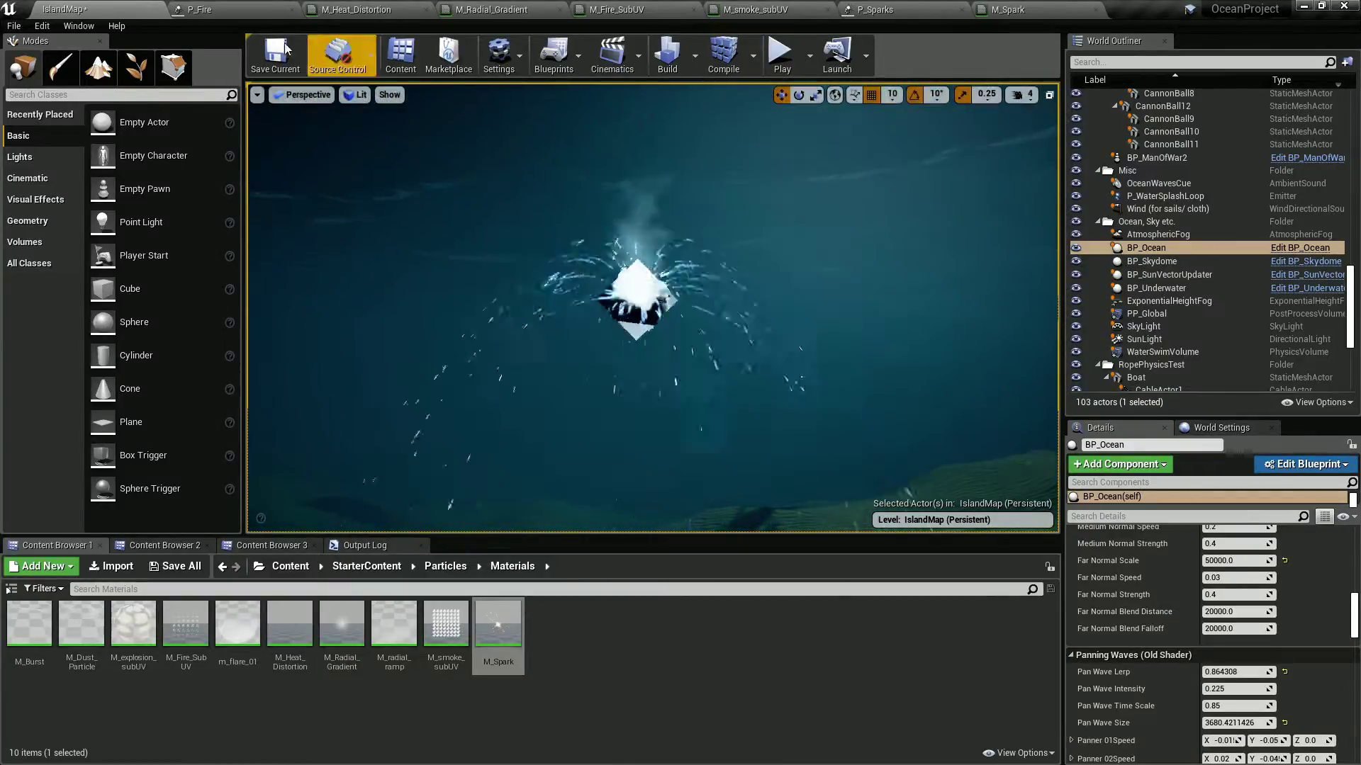
- Disable Allow Custom Depth Writes on M_Spark again, keep its Blend Mode at Additive, and save the material
click(1002, 16)
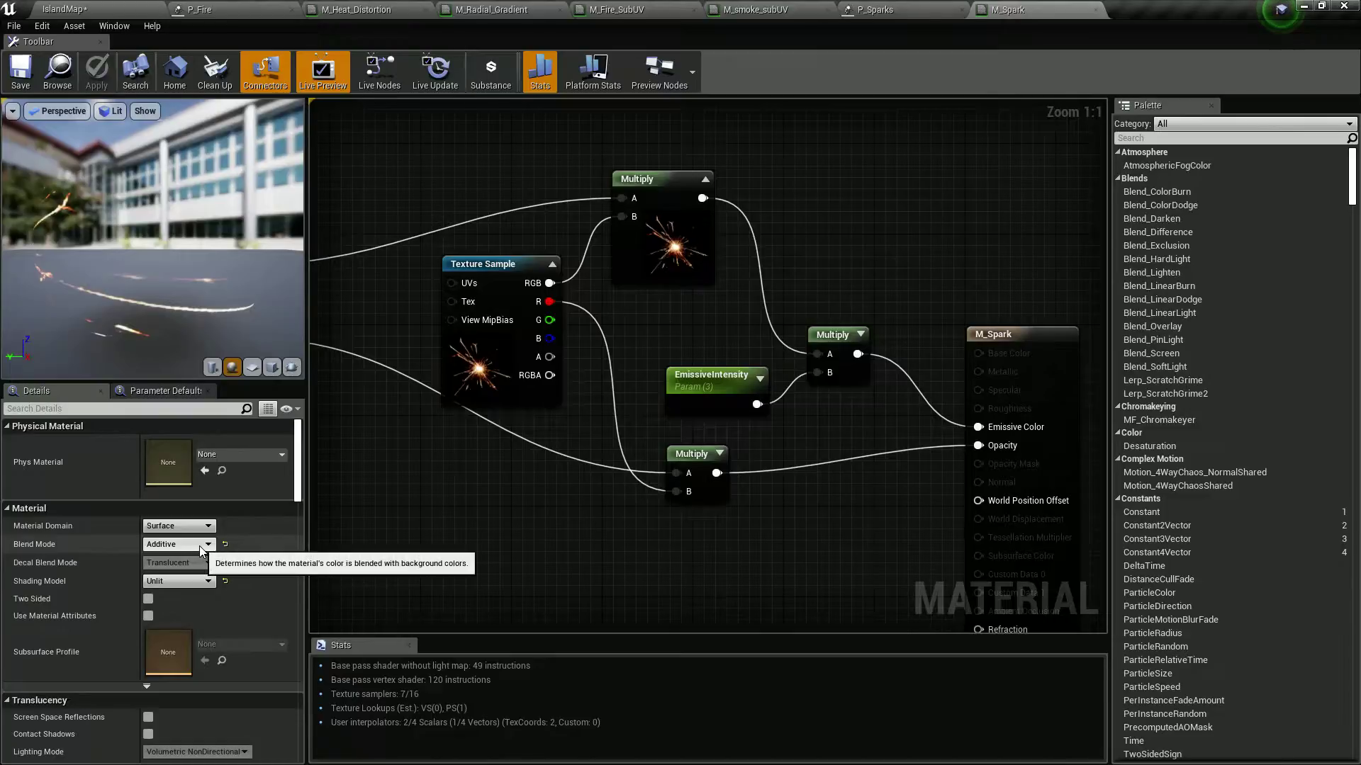
scroll(204, 617, down, 5)
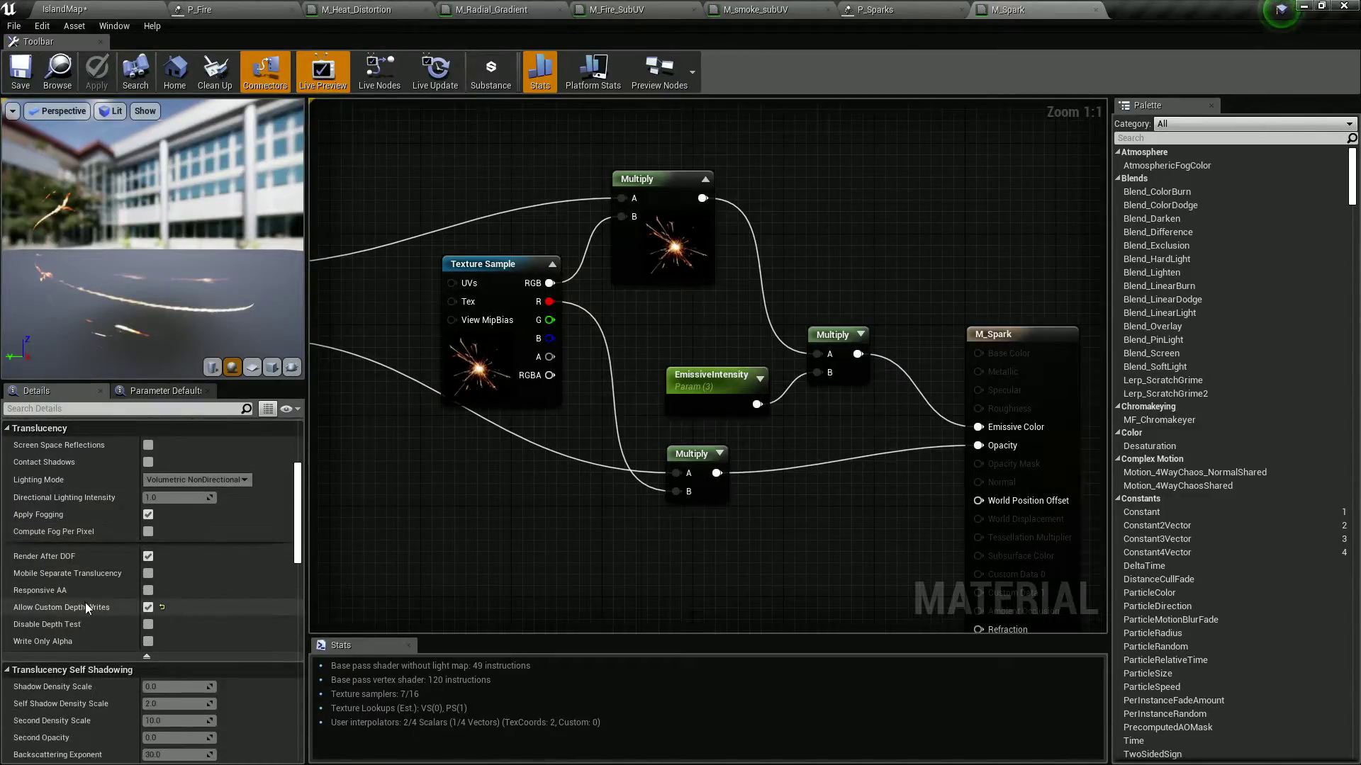
click(148, 607)
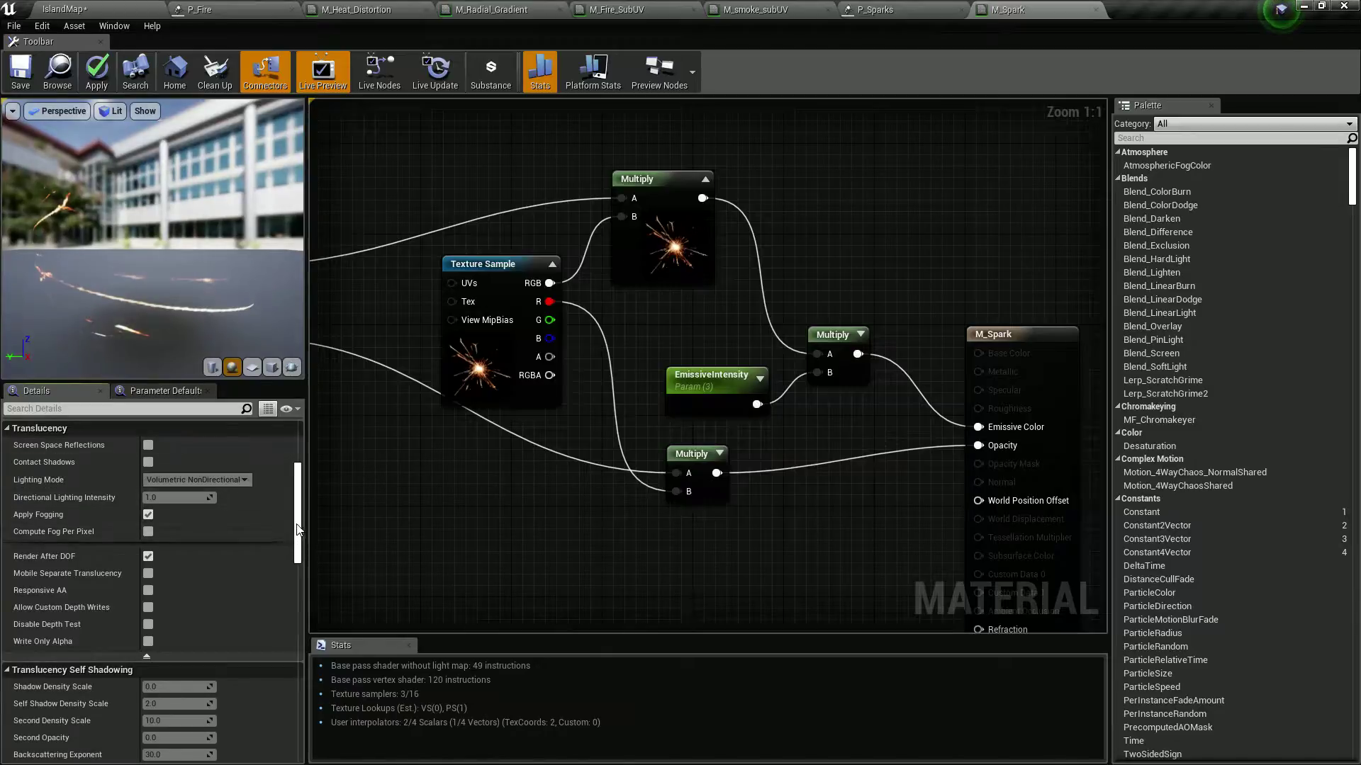
drag(298, 531, 297, 459)
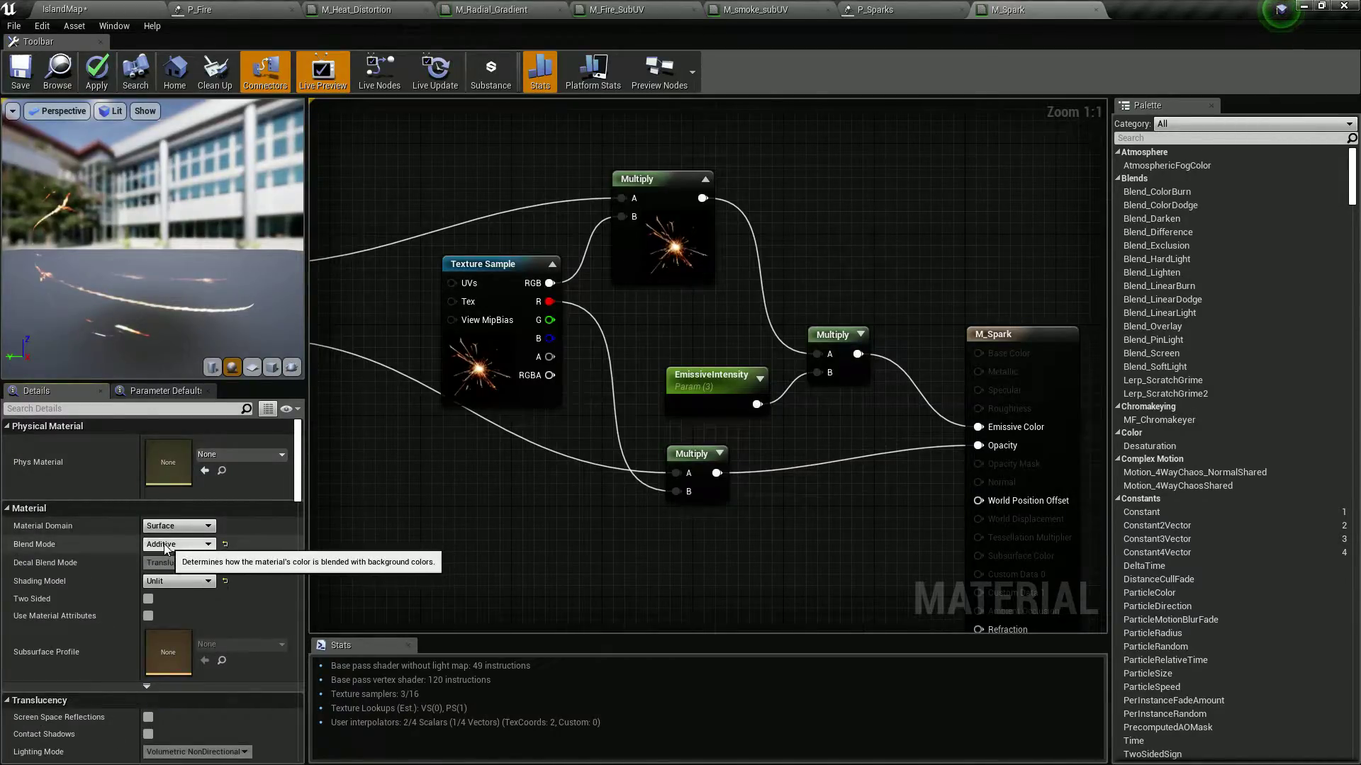
click(20, 71)
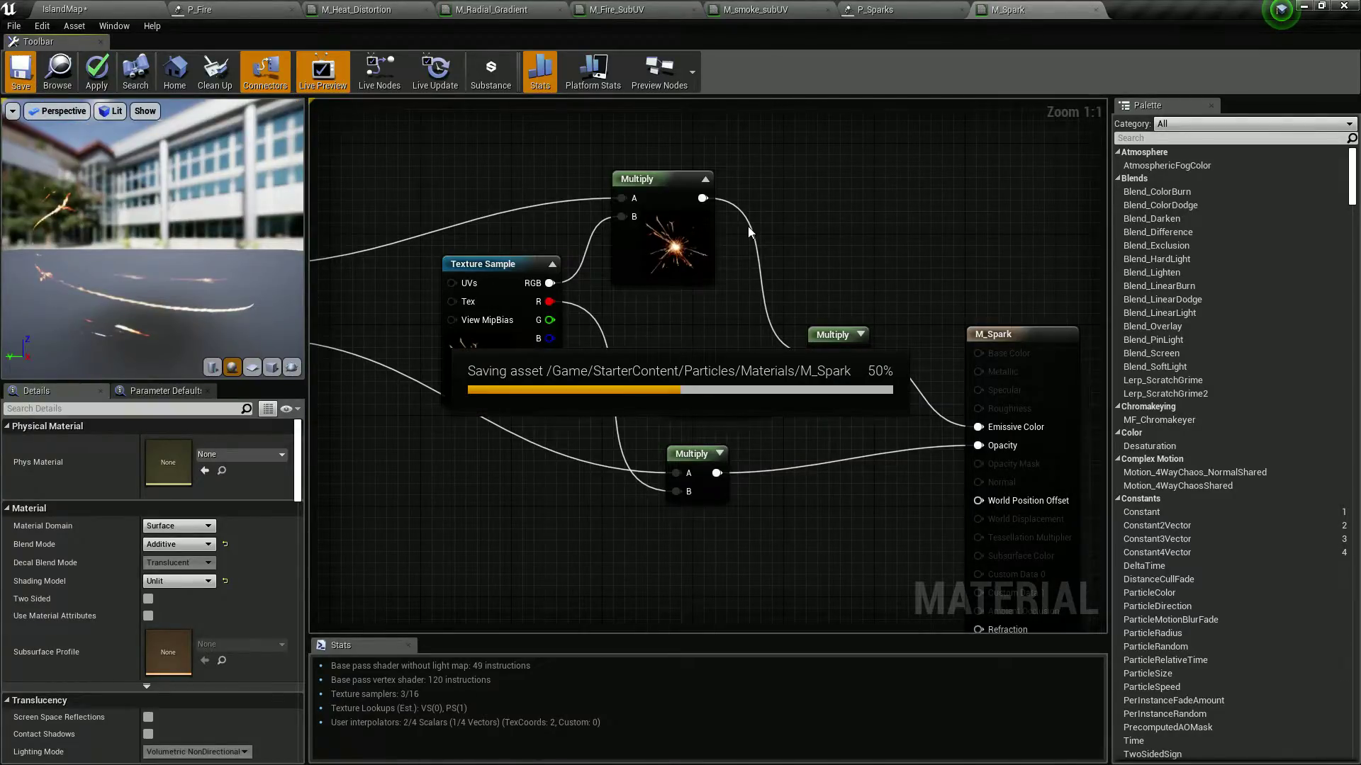
- Fly around the sparks and fire effects in IslandMap to examine how they render underwater at different distances
click(99, 6)
right_drag(652, 308, 538, 291)
key(s)
key(w)
key(w)
right_drag(638, 304, 531, 298)
key(s)
key(w)
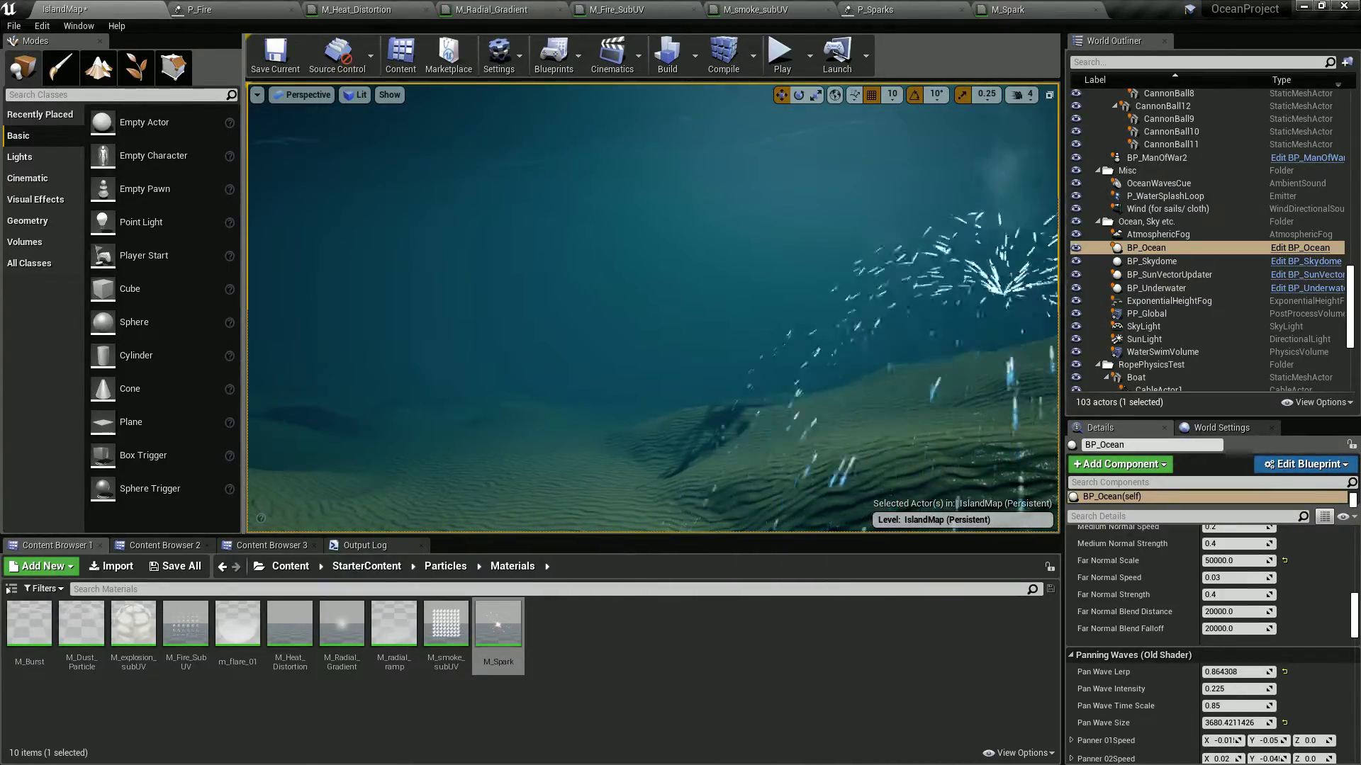
right_drag(637, 305, 649, 305)
key(s)
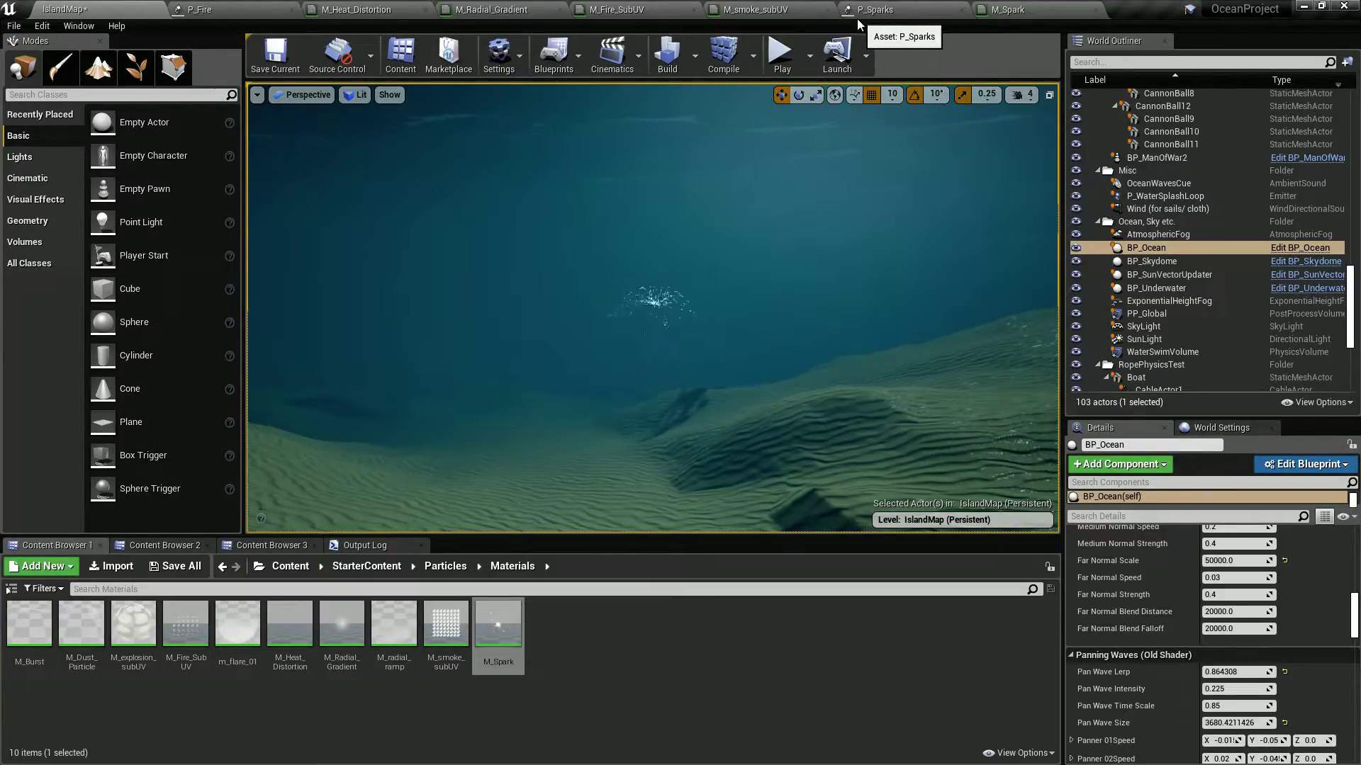
key(w)
right_drag(666, 325, 697, 340)
key(w)
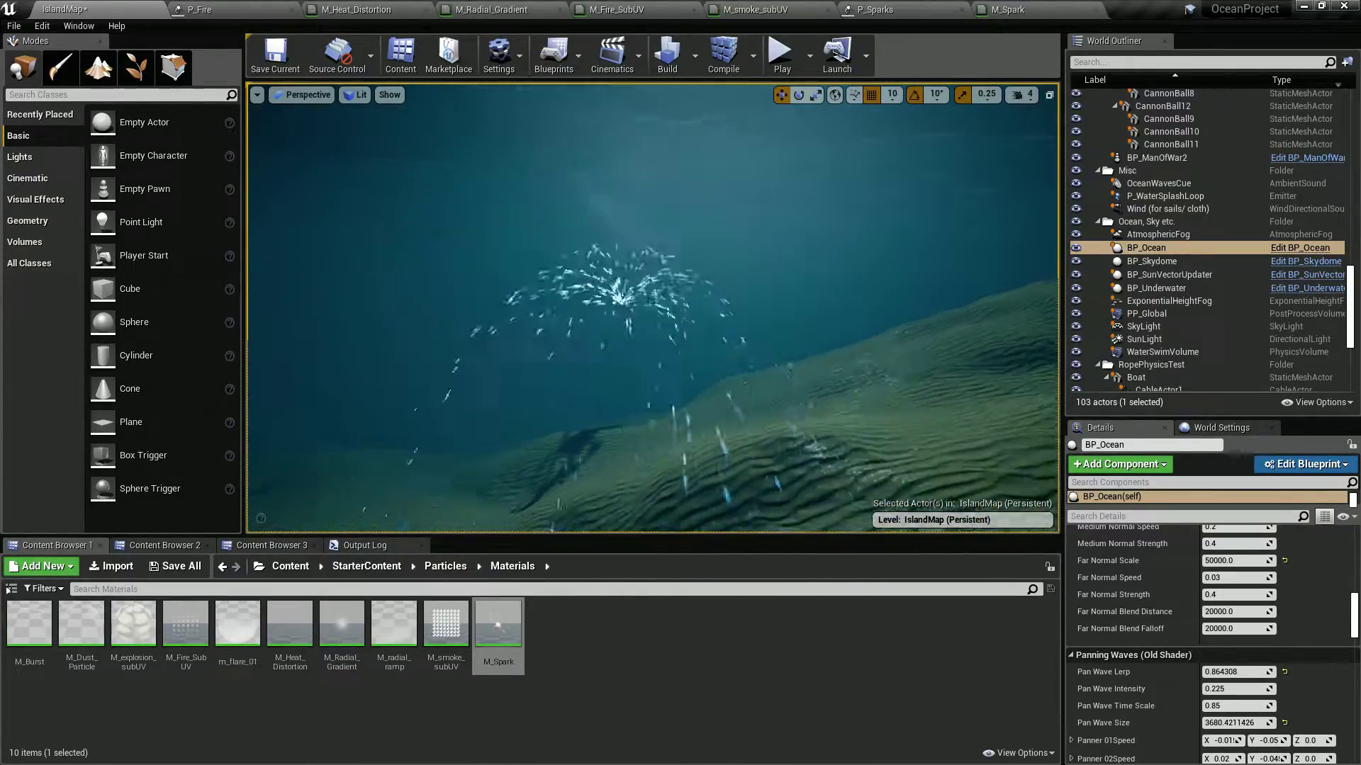
key(d)
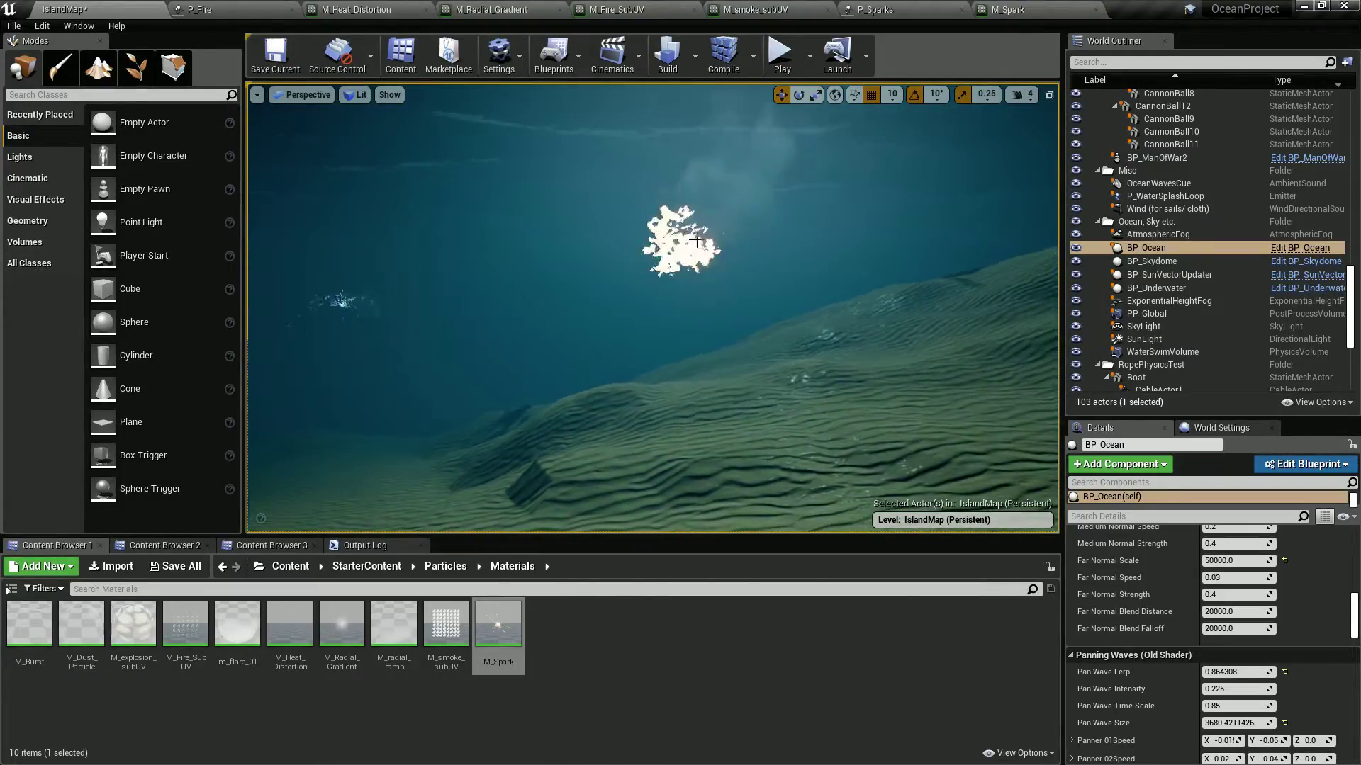
- Try PSORTMODE View Proj Depth as Sort Mode of the Smoke emitter in P_Fire, save, and check the fire in IslandMap
click(673, 255)
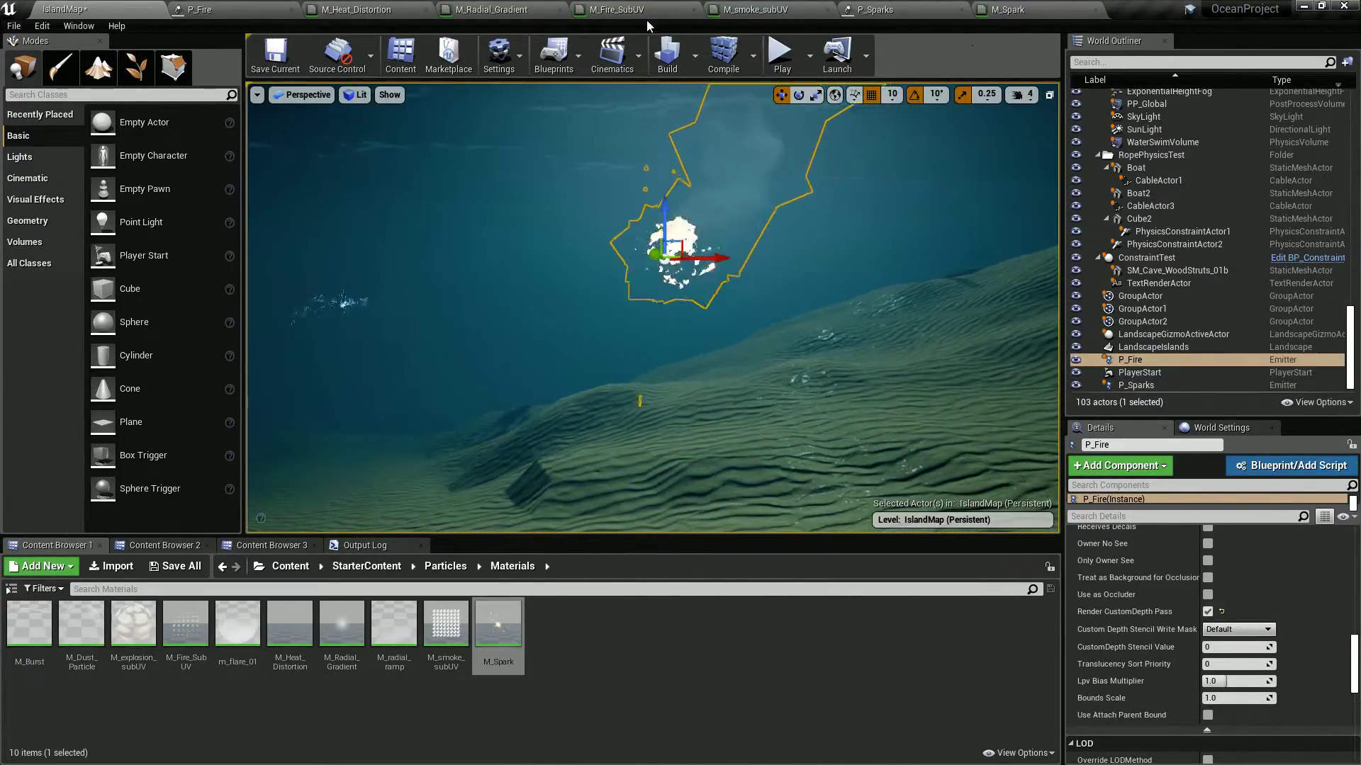
click(868, 10)
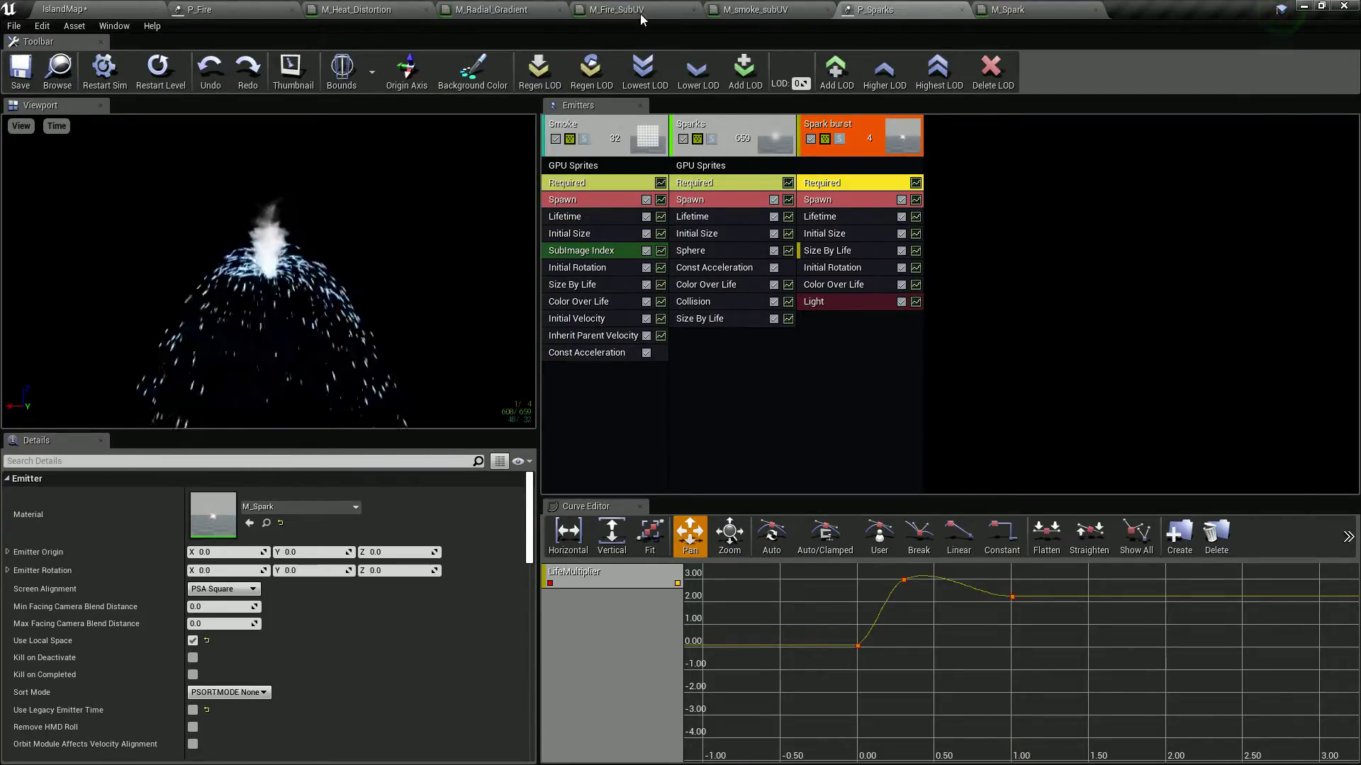
click(254, 15)
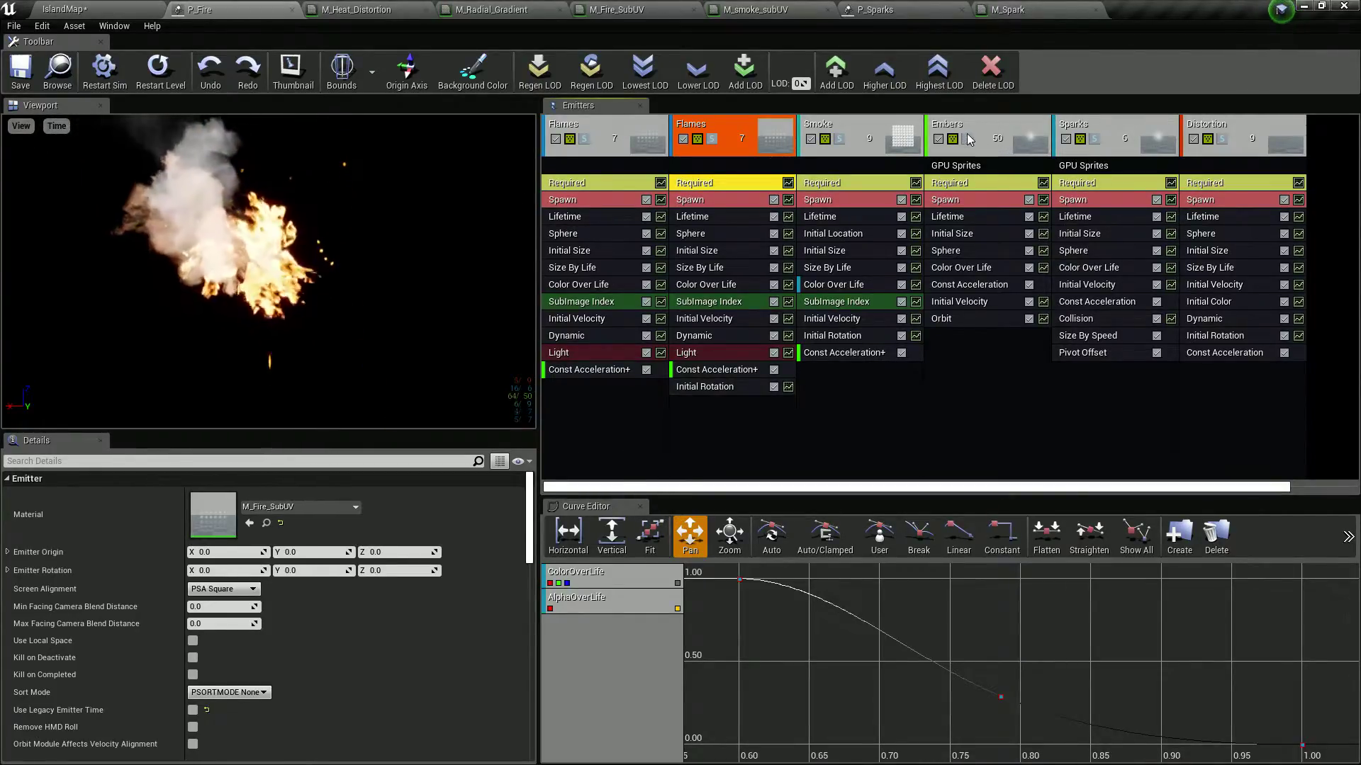
click(837, 181)
click(228, 692)
click(225, 700)
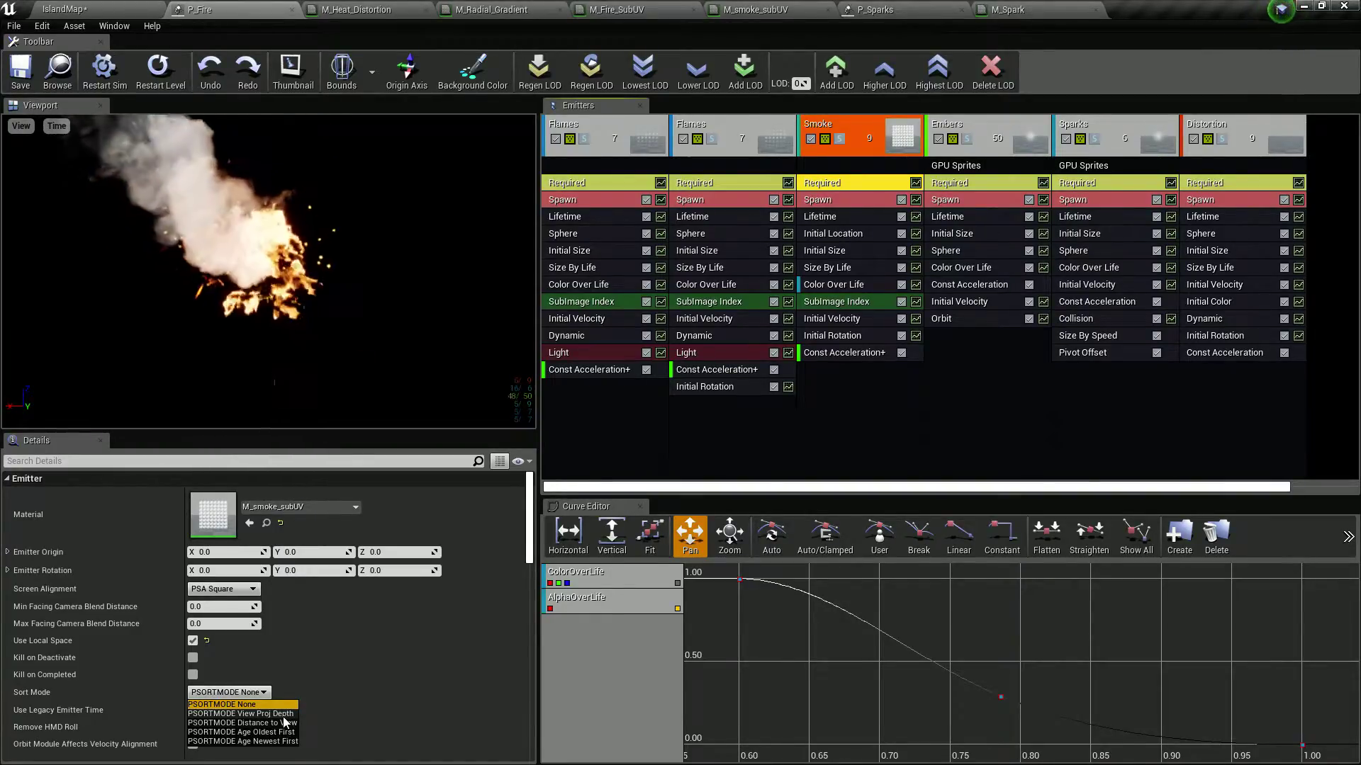
click(241, 714)
click(22, 71)
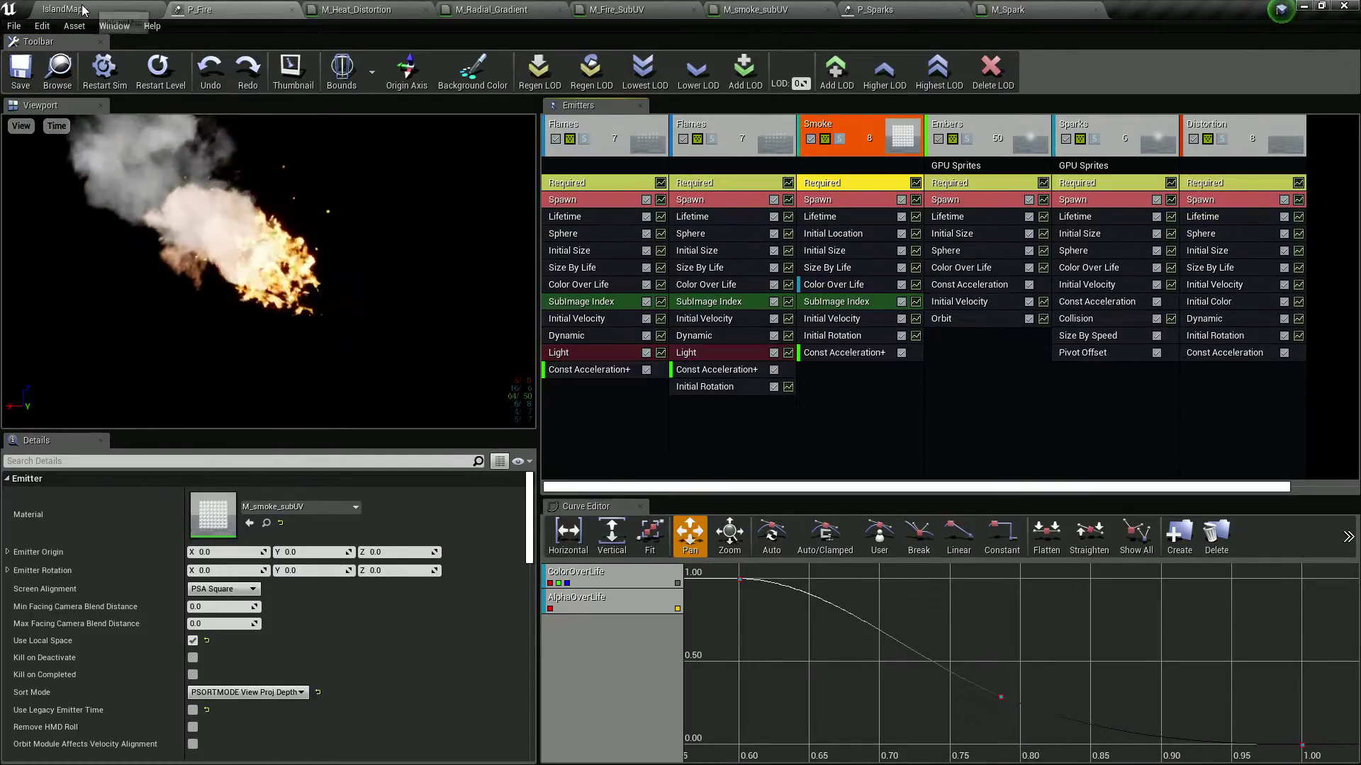
click(83, 10)
right_drag(652, 354, 812, 302)
key(w)
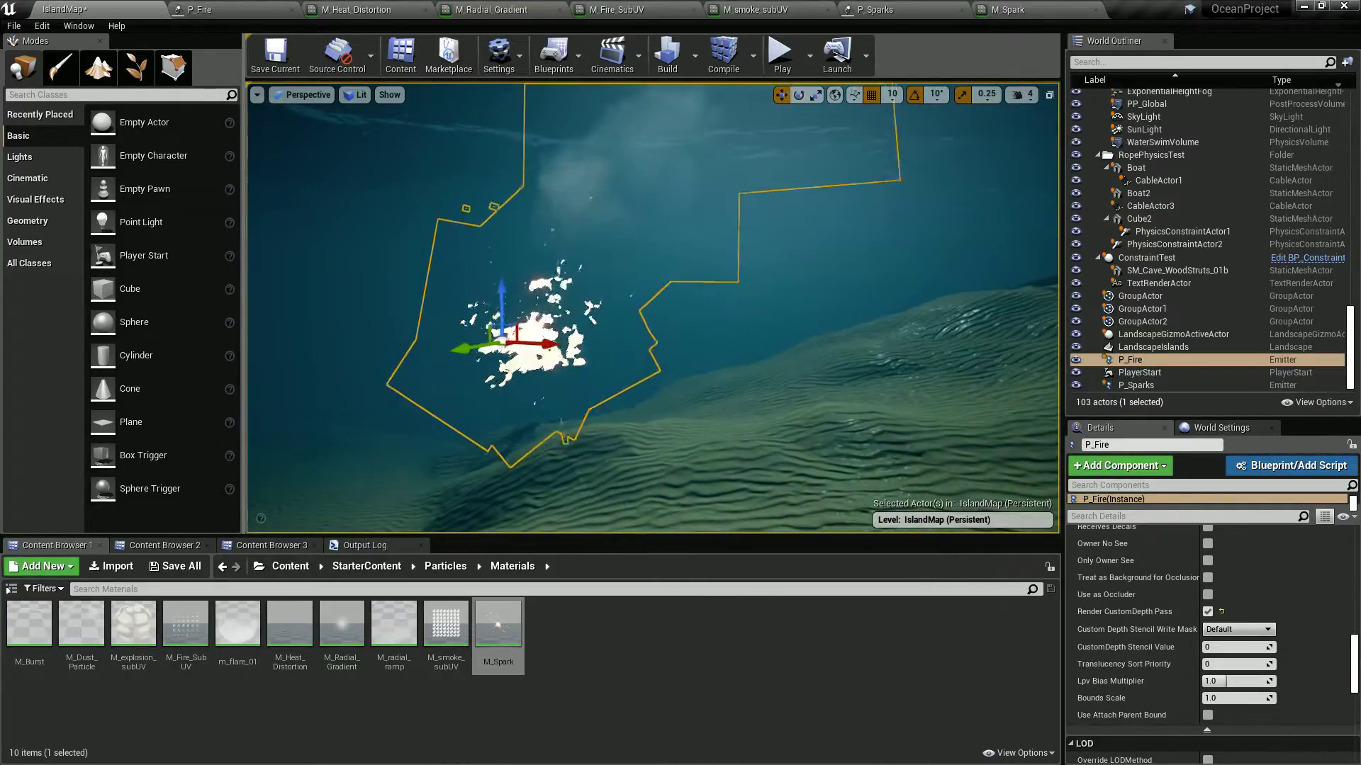
- Set the Smoke emitter's Sort Mode in P_Fire back to PSORTMODE None, save, and compare the fire in the level
click(253, 15)
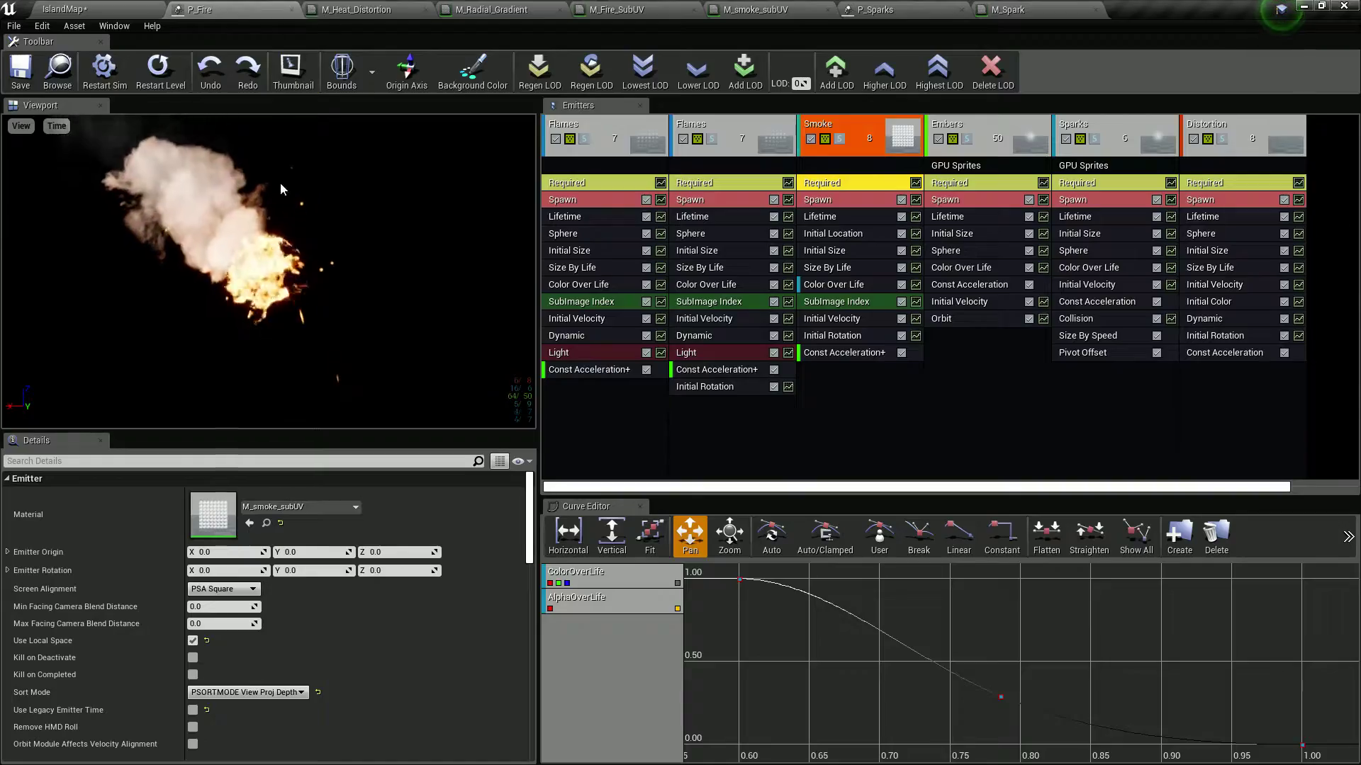
click(291, 696)
click(234, 706)
click(20, 71)
click(106, 10)
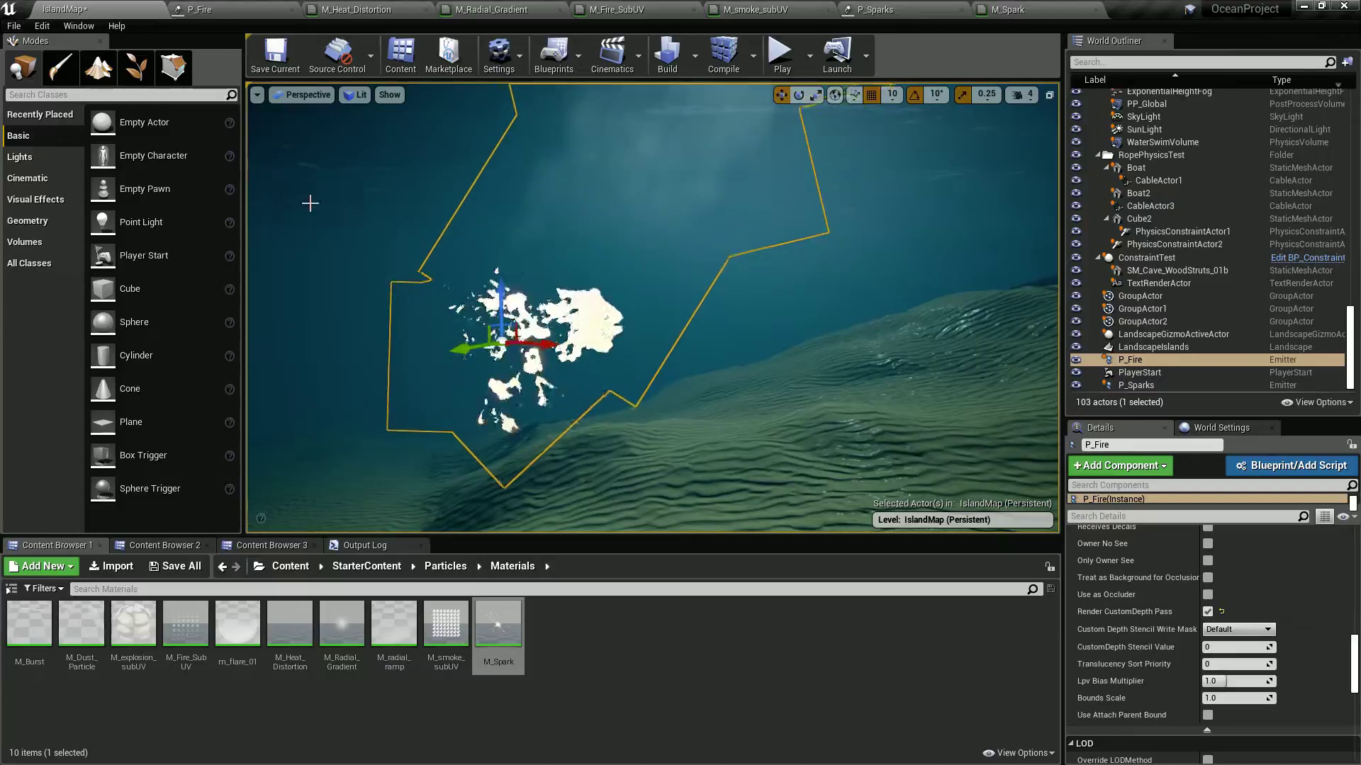
- Try PSORTMODE Distance to View on P_Fire's Smoke emitter, save, and view the fire in IslandMap from several angles
click(208, 9)
click(241, 692)
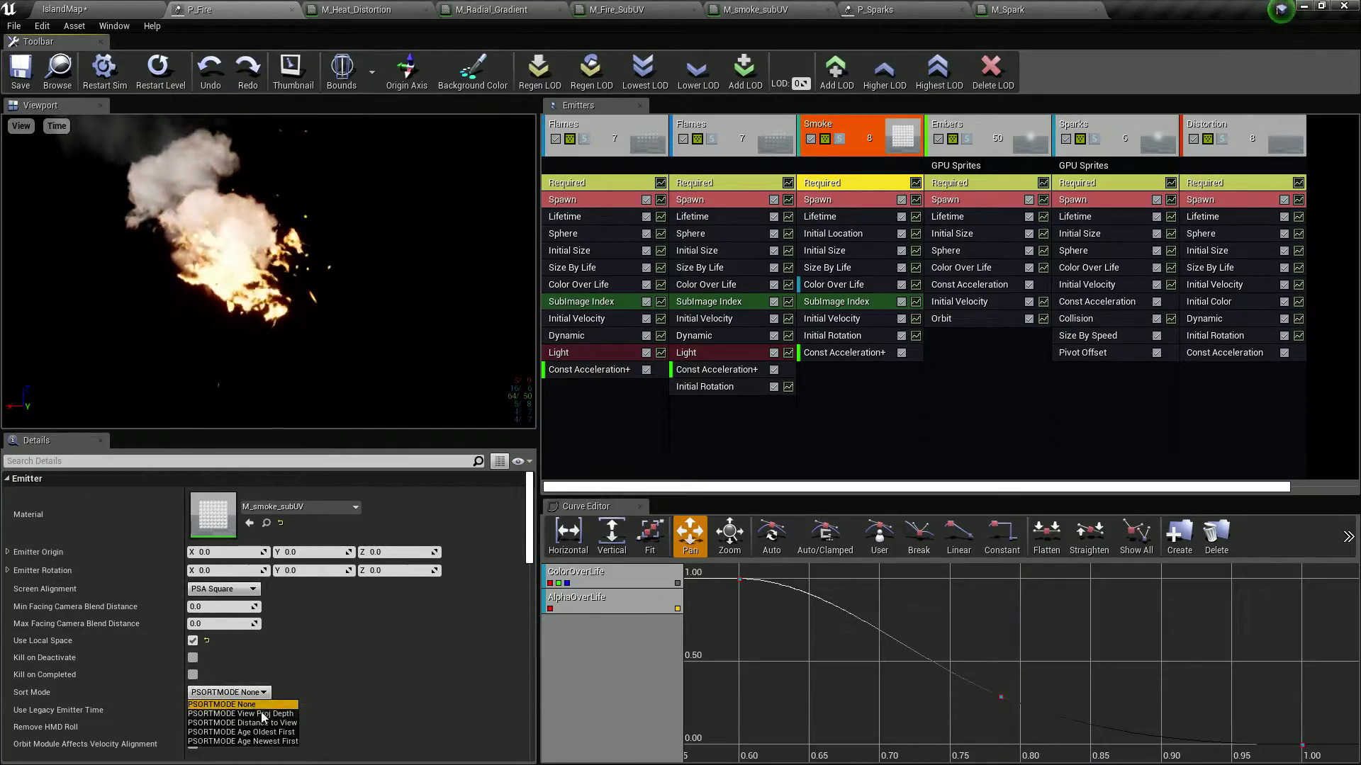
click(273, 723)
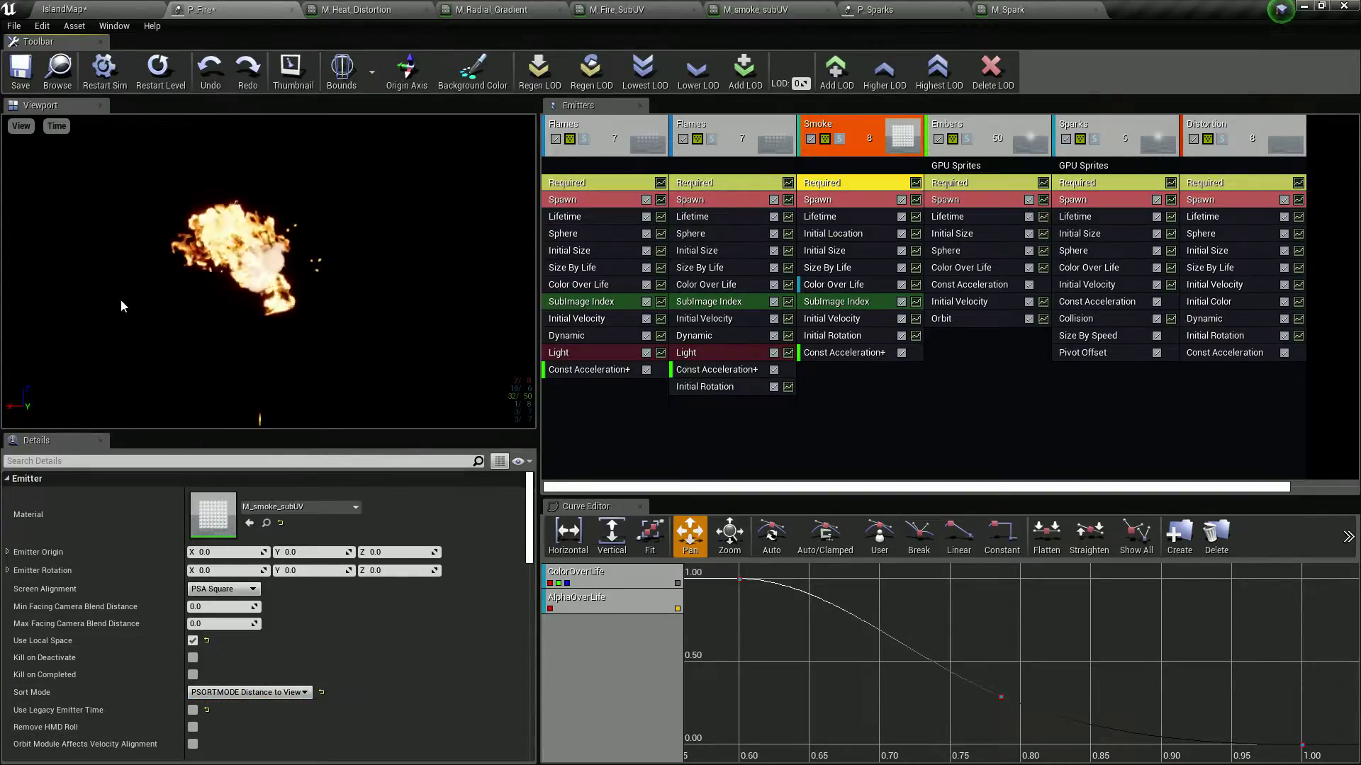
click(20, 71)
click(129, 13)
right_drag(545, 271, 544, 272)
key(s)
key(w)
scroll(545, 271, down, 3)
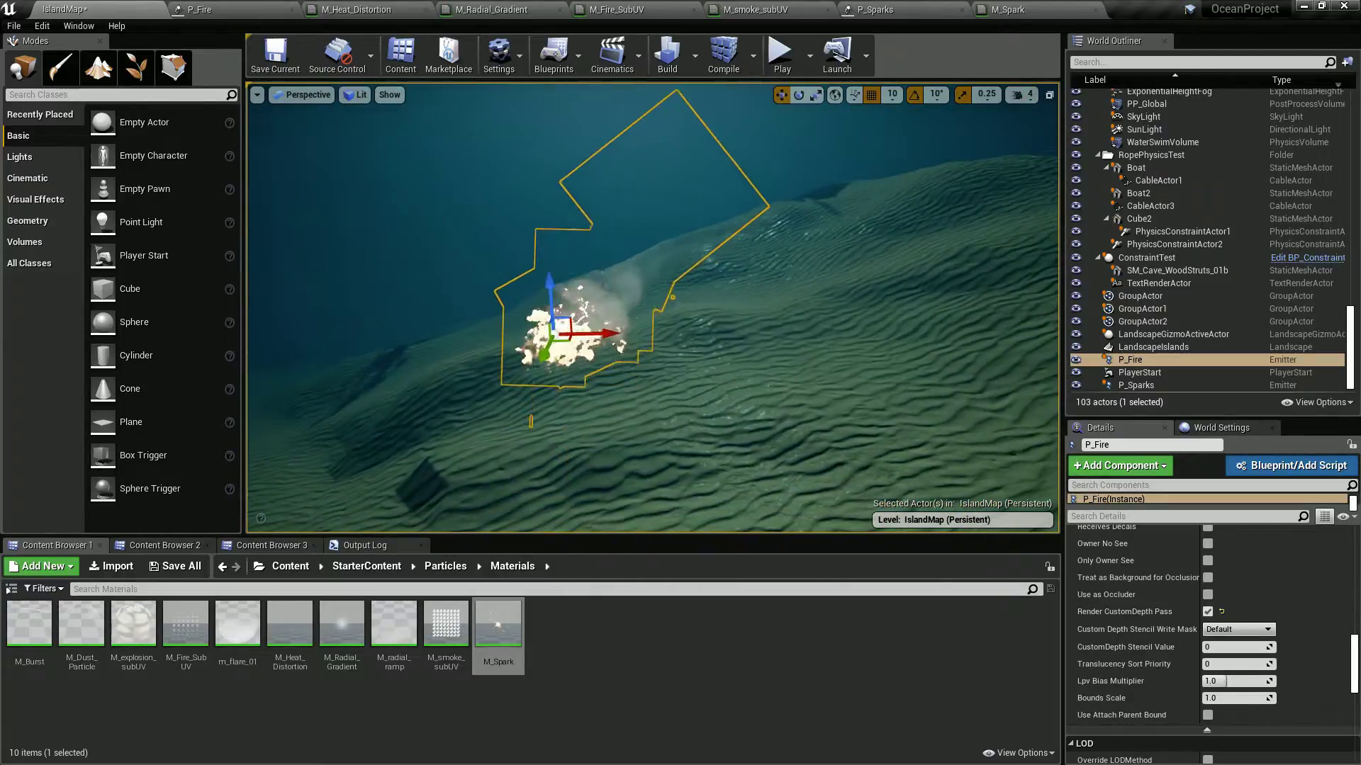
right_drag(601, 322, 602, 322)
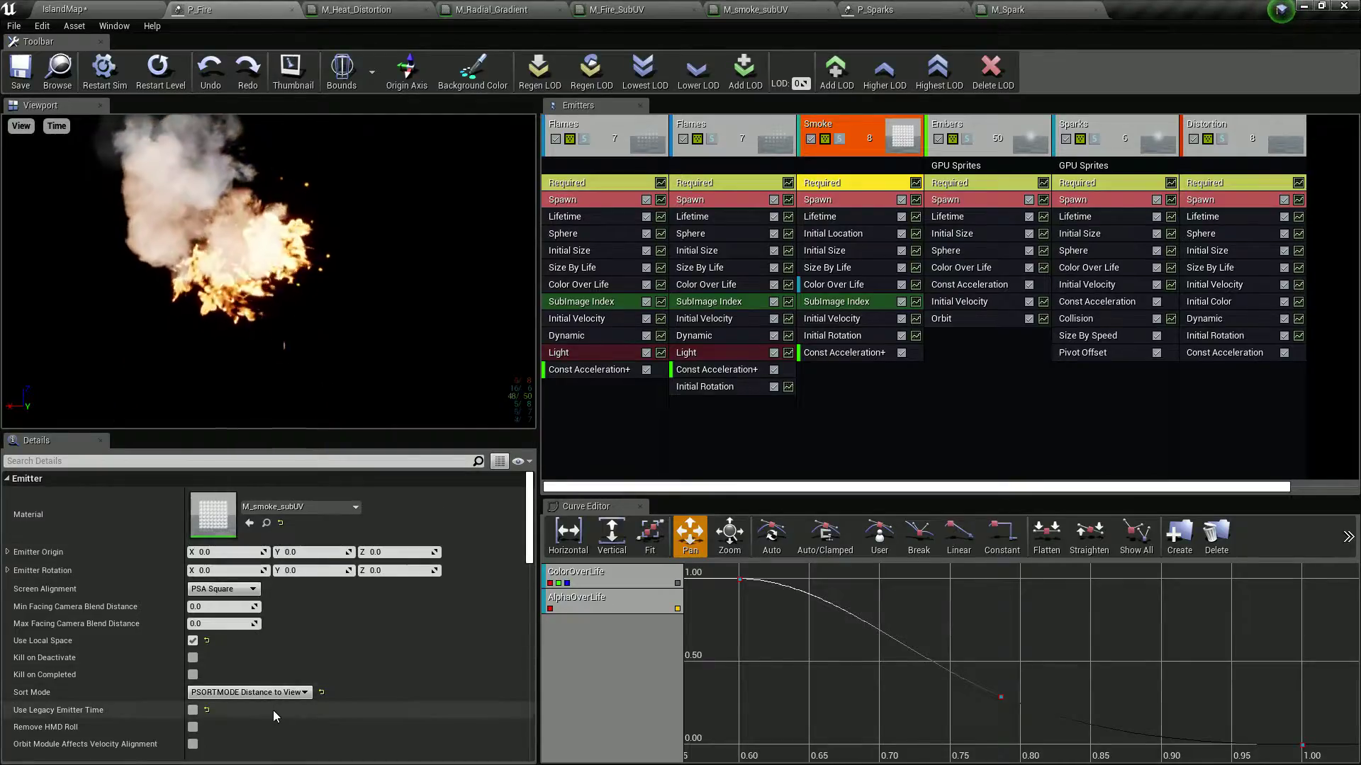
- Change the Sort Mode of P_Fire's Smoke emitter to PSORTMODE View Proj Depth, save, and return to the level
click(287, 693)
click(262, 714)
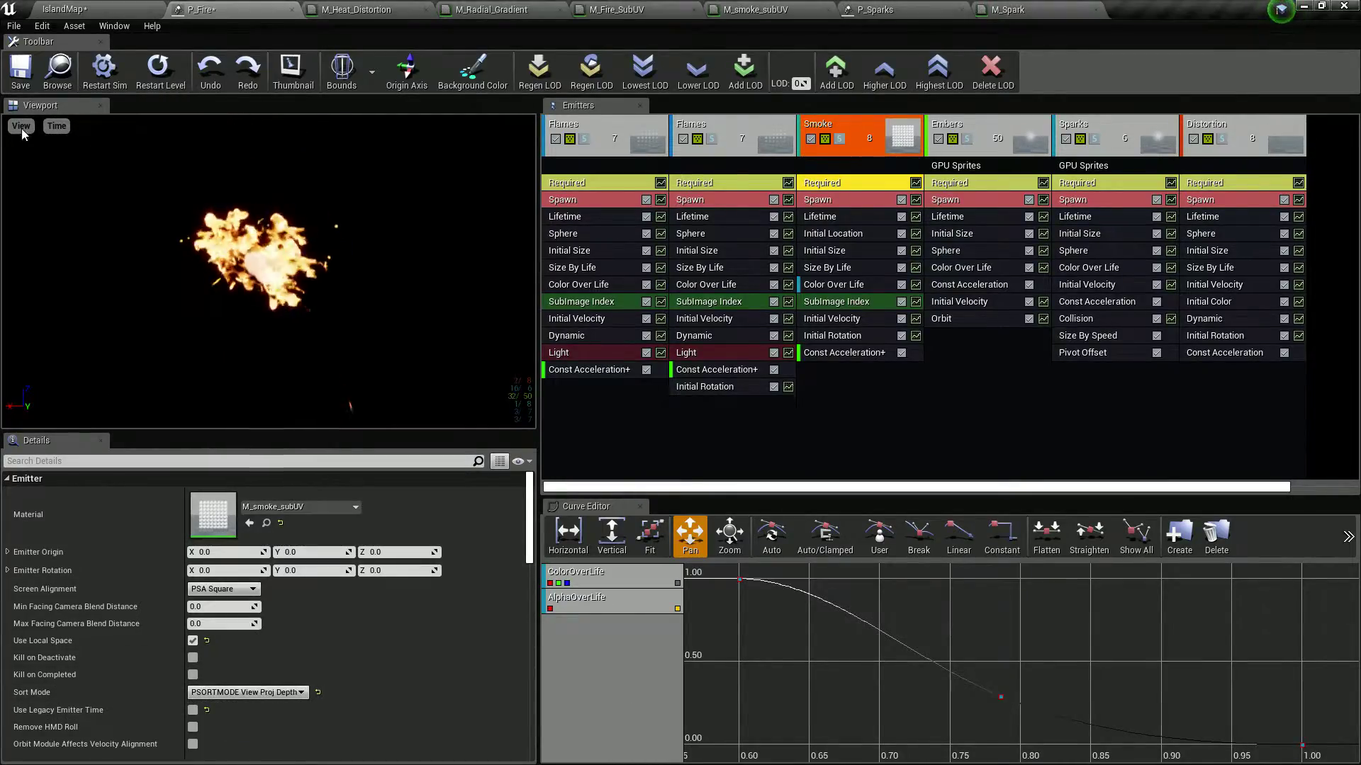
click(21, 78)
click(124, 9)
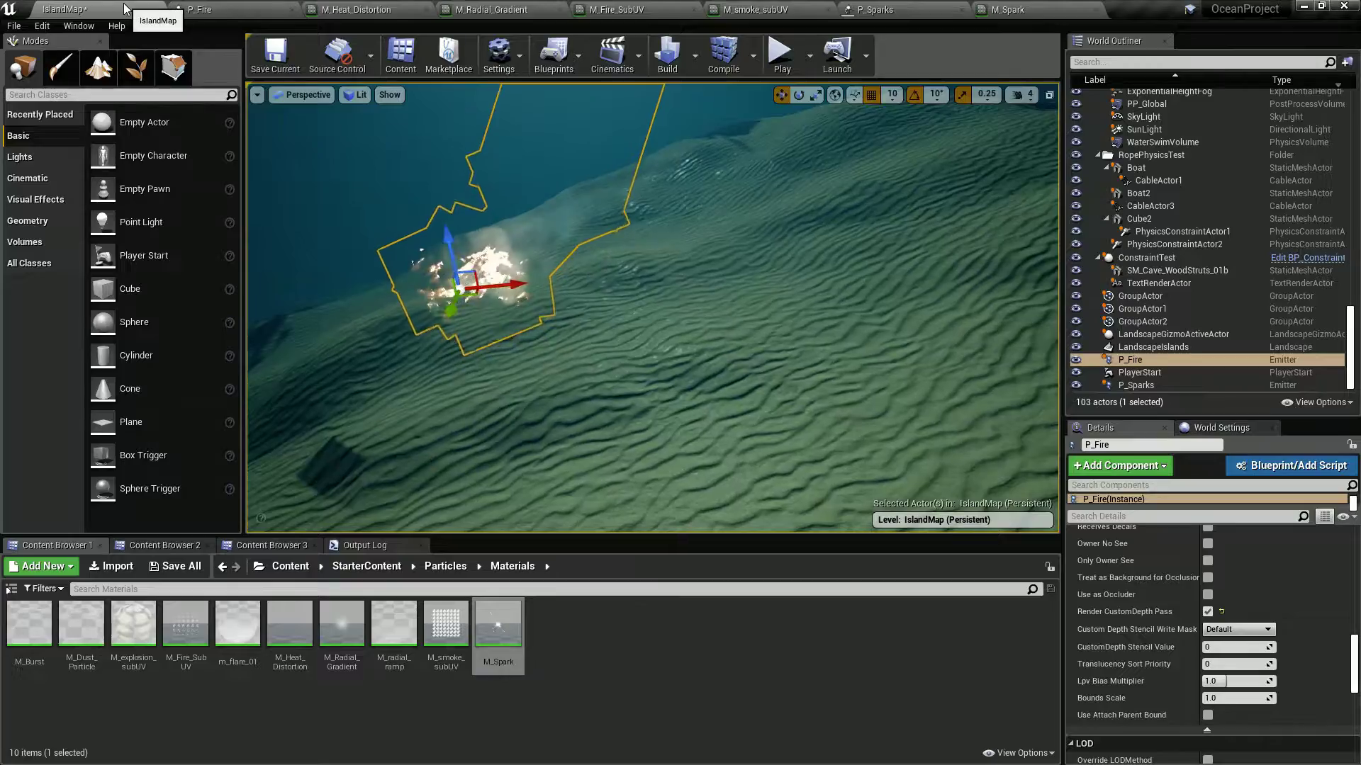
- Try PSORTMODE Age Oldest First as the Sort Mode of P_Fire's Smoke emitter, save, and check the fire in IslandMap
click(202, 9)
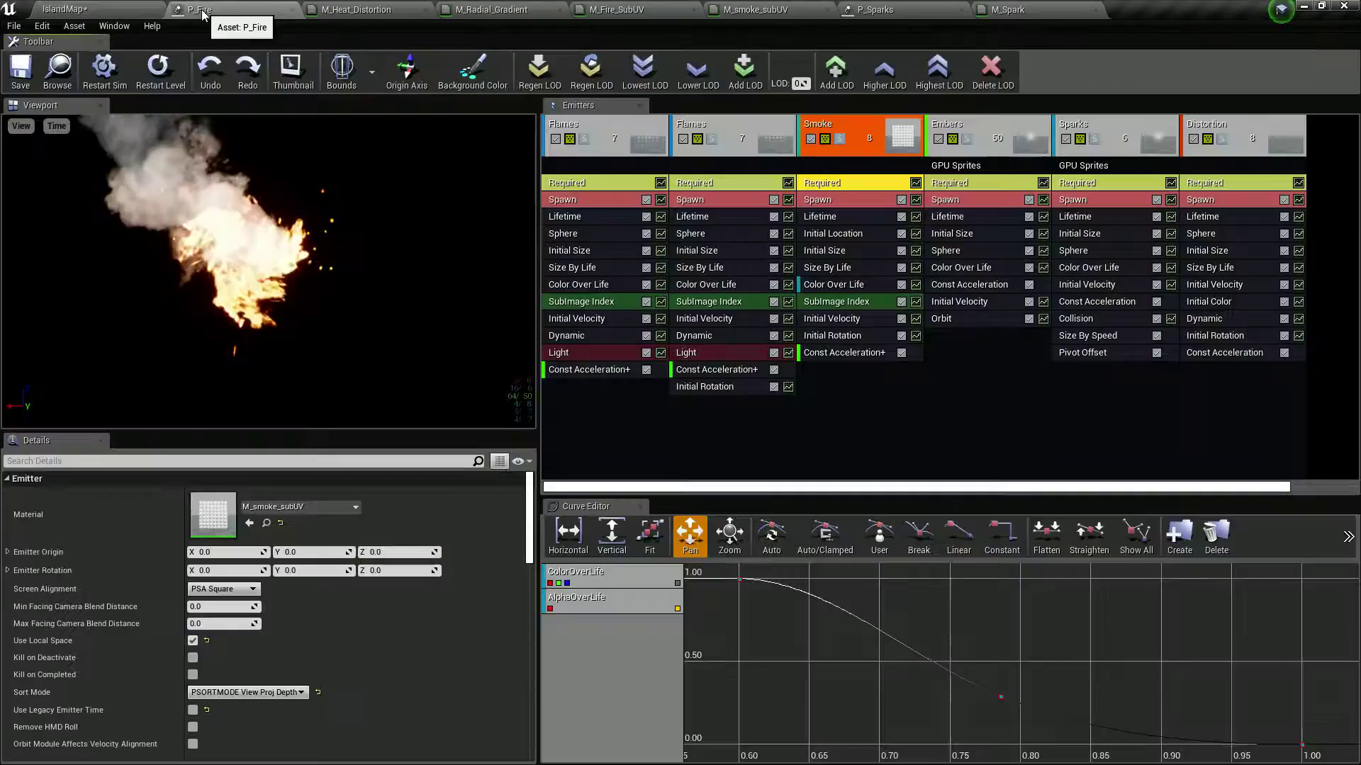
click(248, 692)
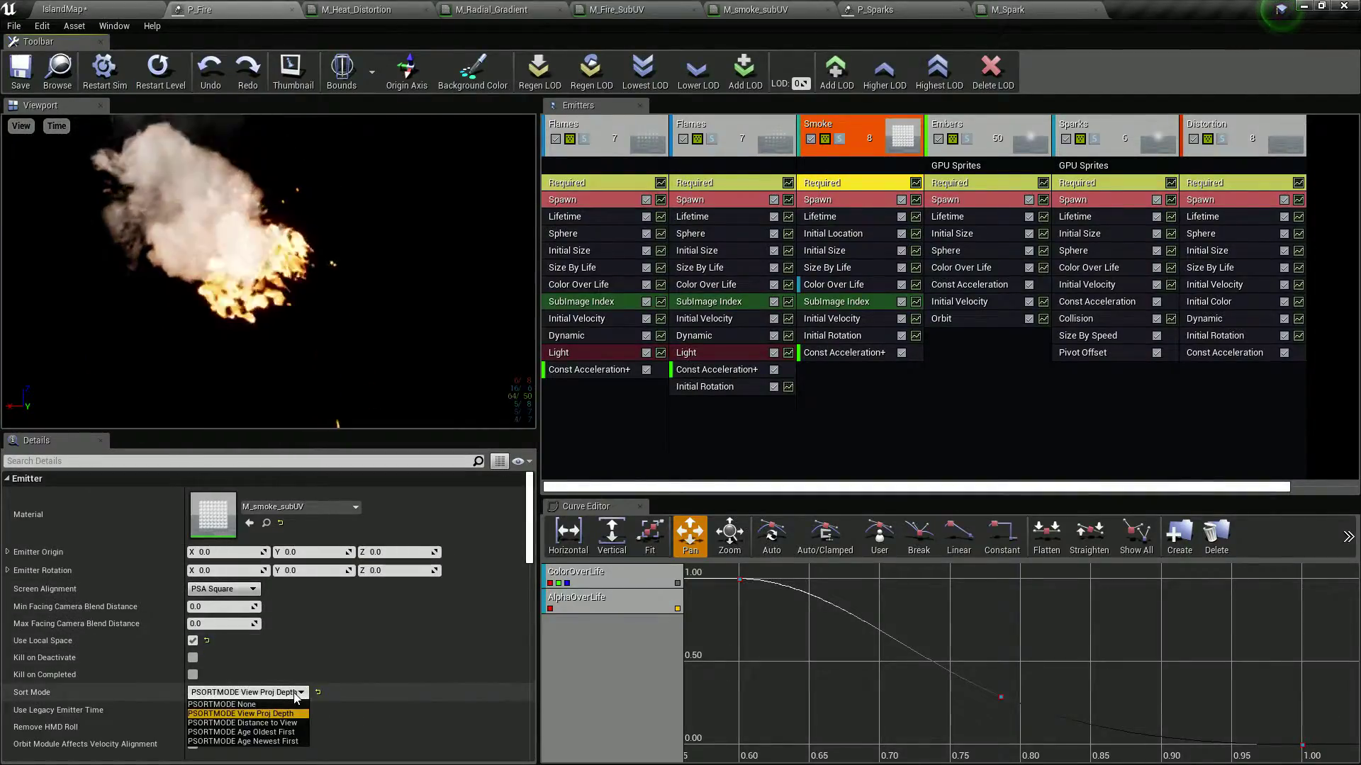
click(281, 732)
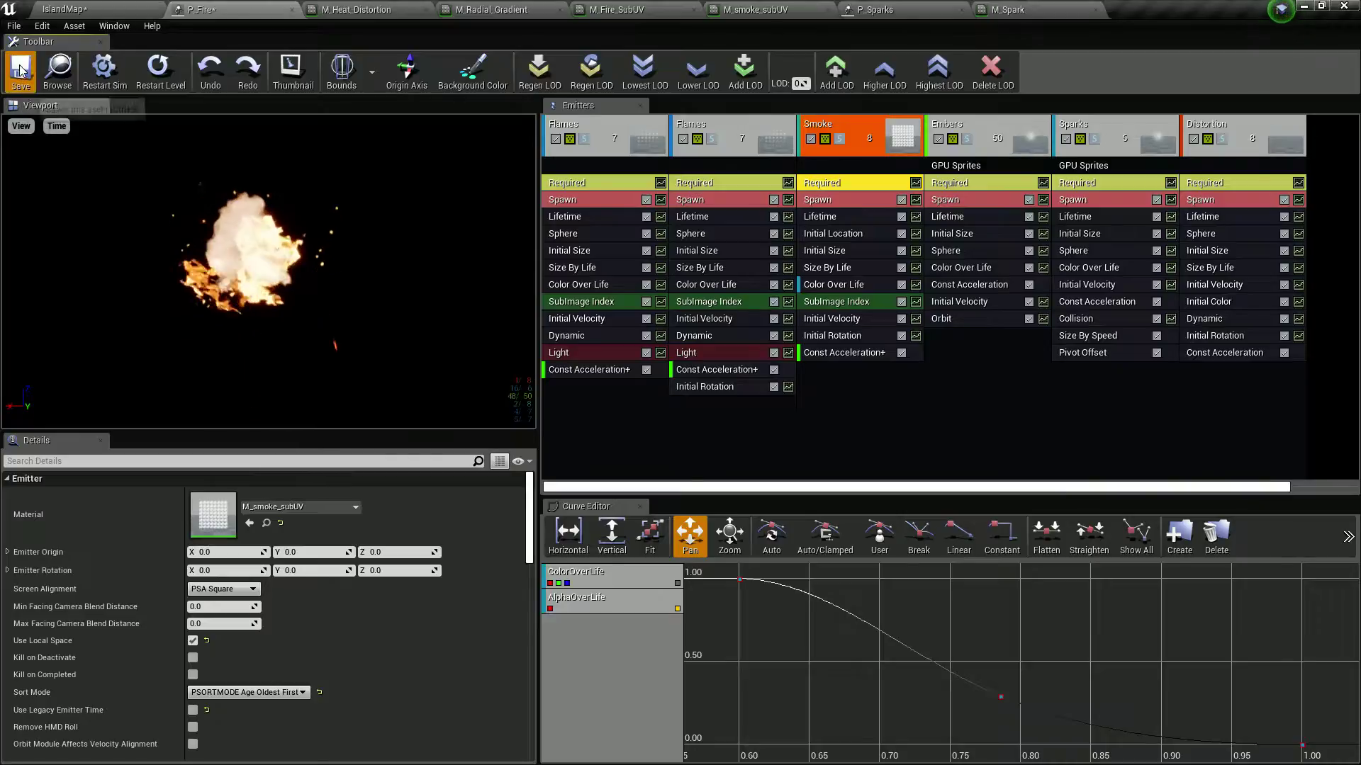
click(63, 9)
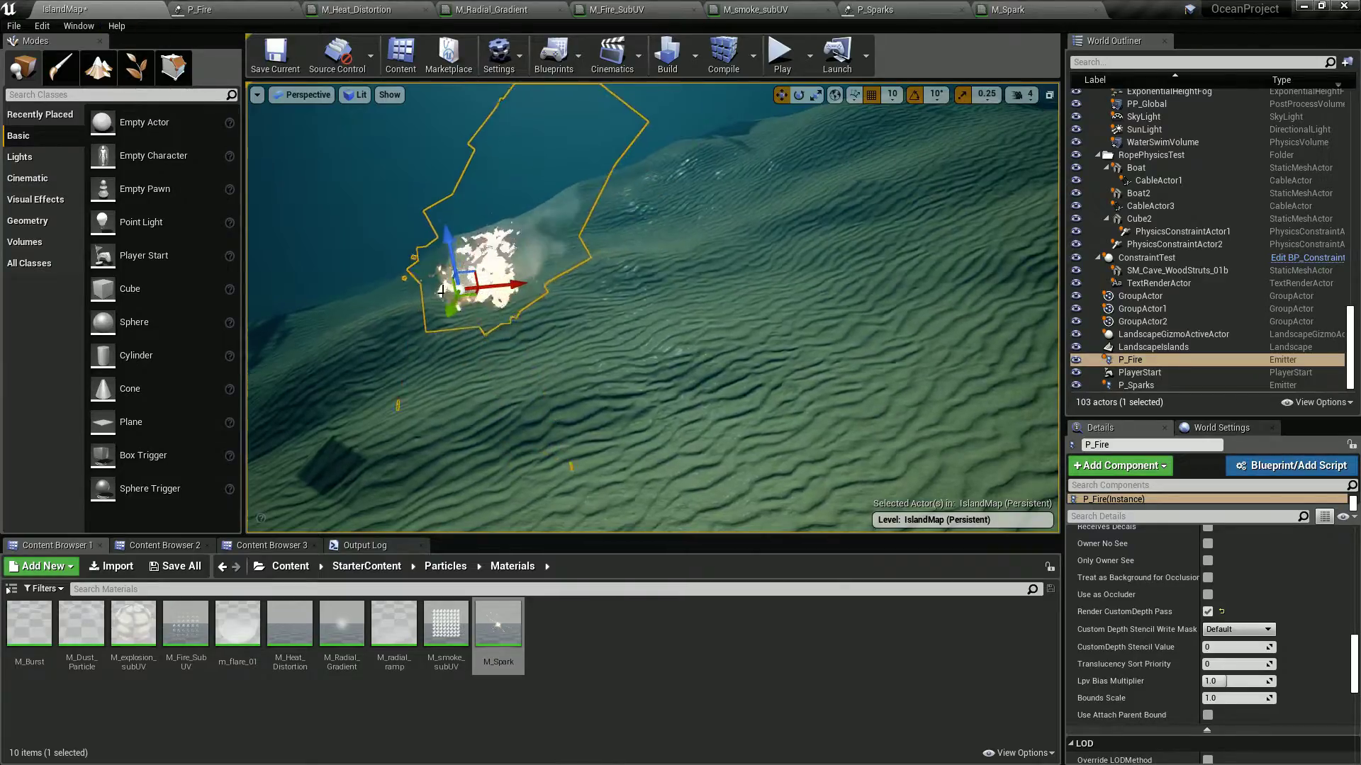
right_drag(652, 308, 616, 227)
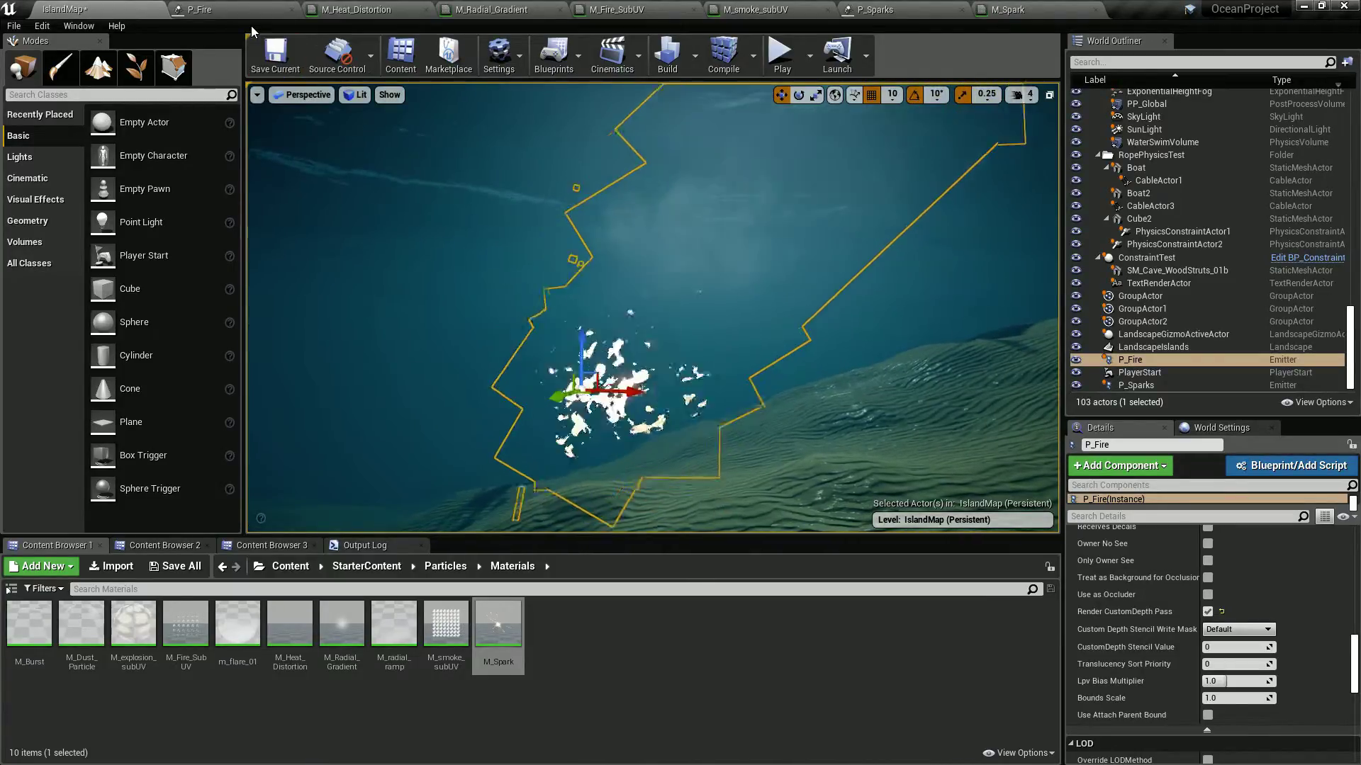
- Set the Sort Mode of P_Fire's Smoke emitter to PSORTMODE None, save, and view the fire in IslandMap from several angles
click(243, 10)
click(248, 692)
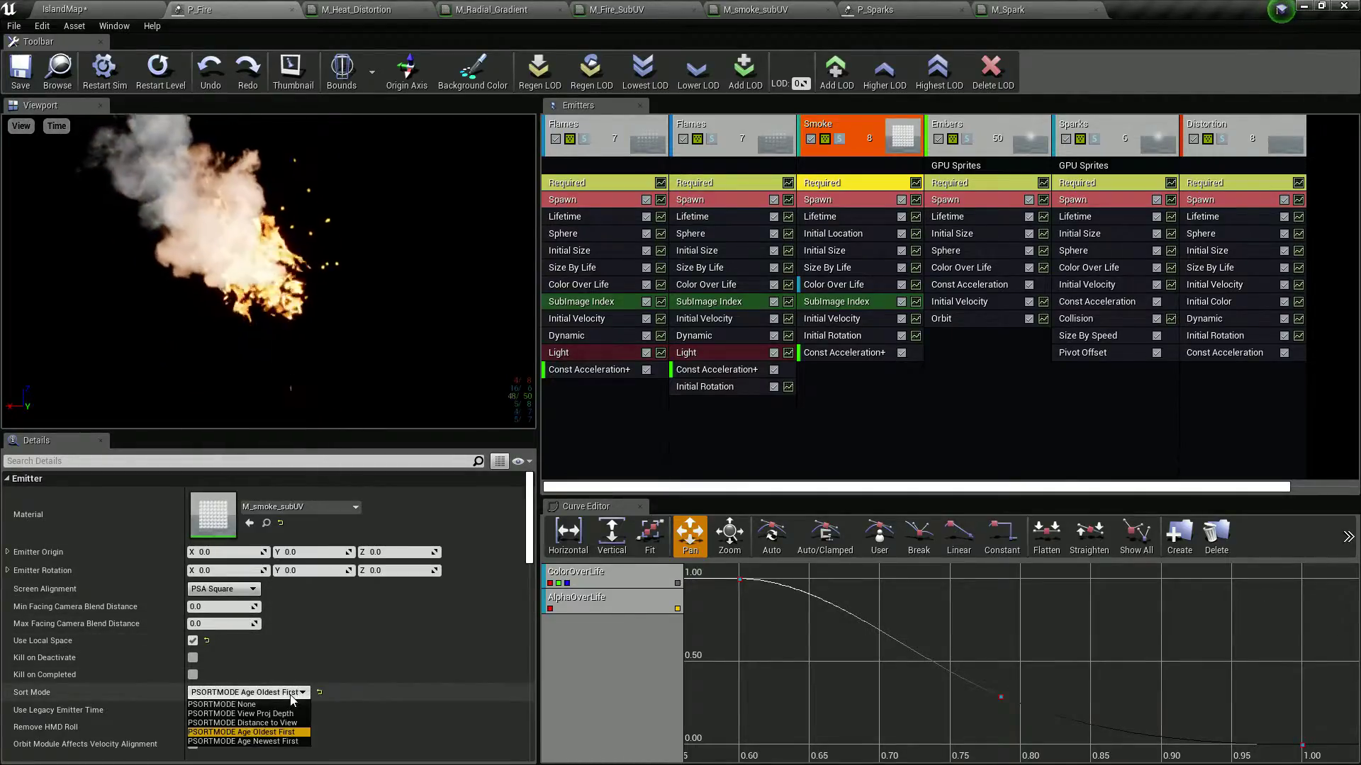
click(250, 705)
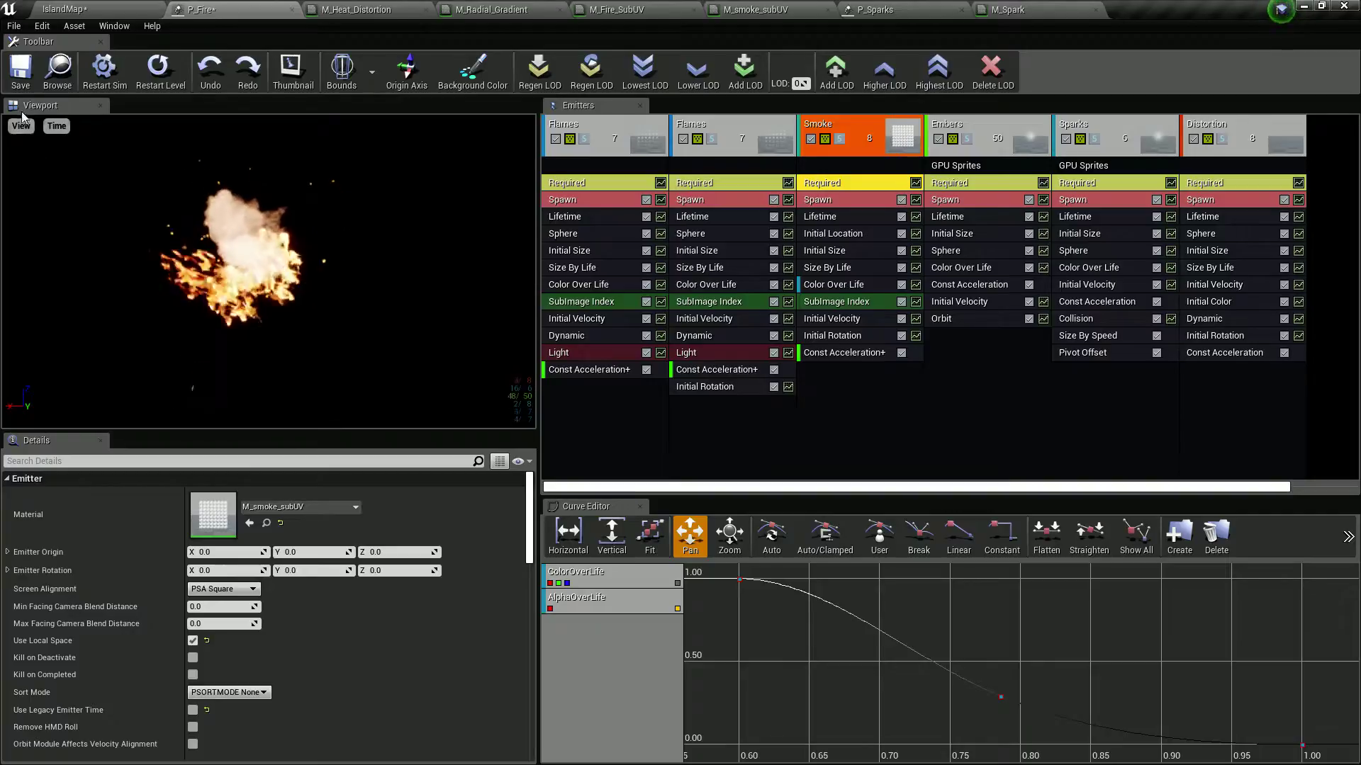
click(21, 71)
click(64, 10)
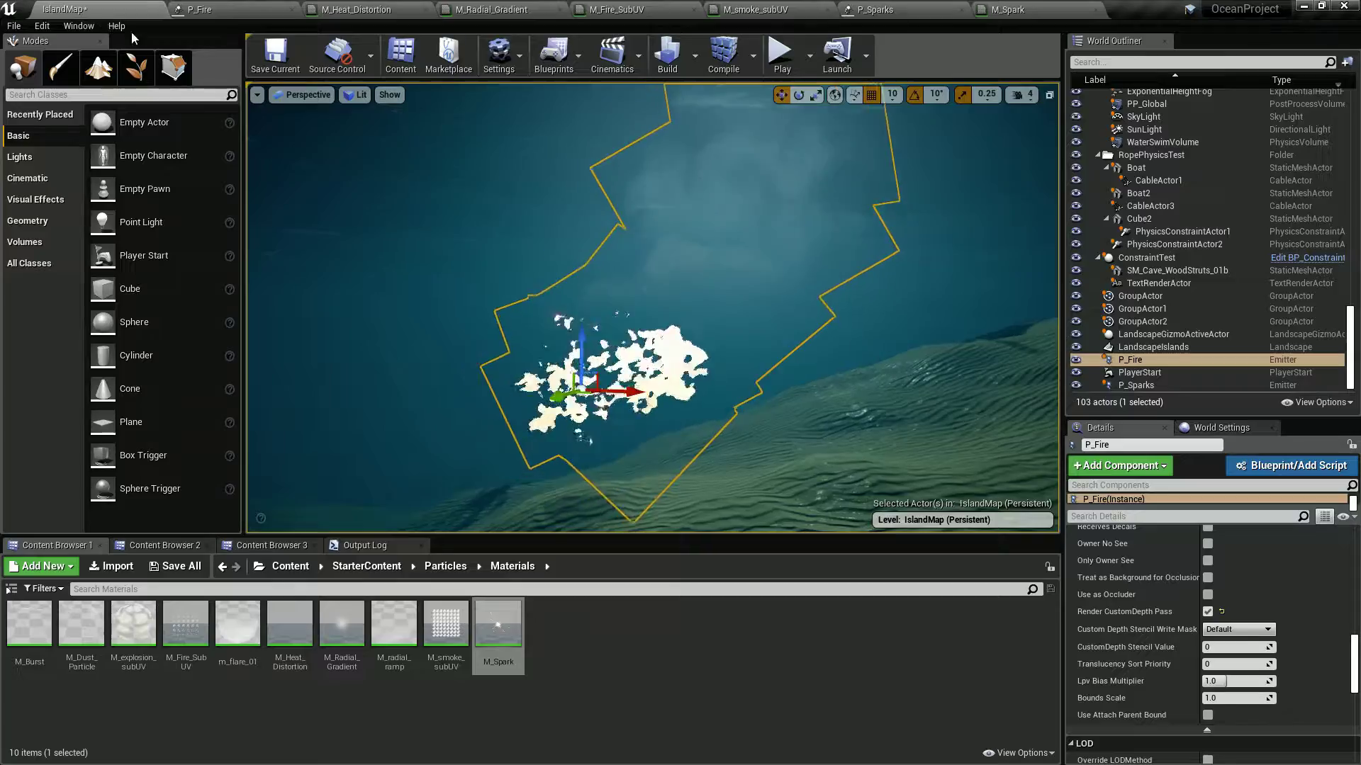
right_drag(550, 239, 744, 325)
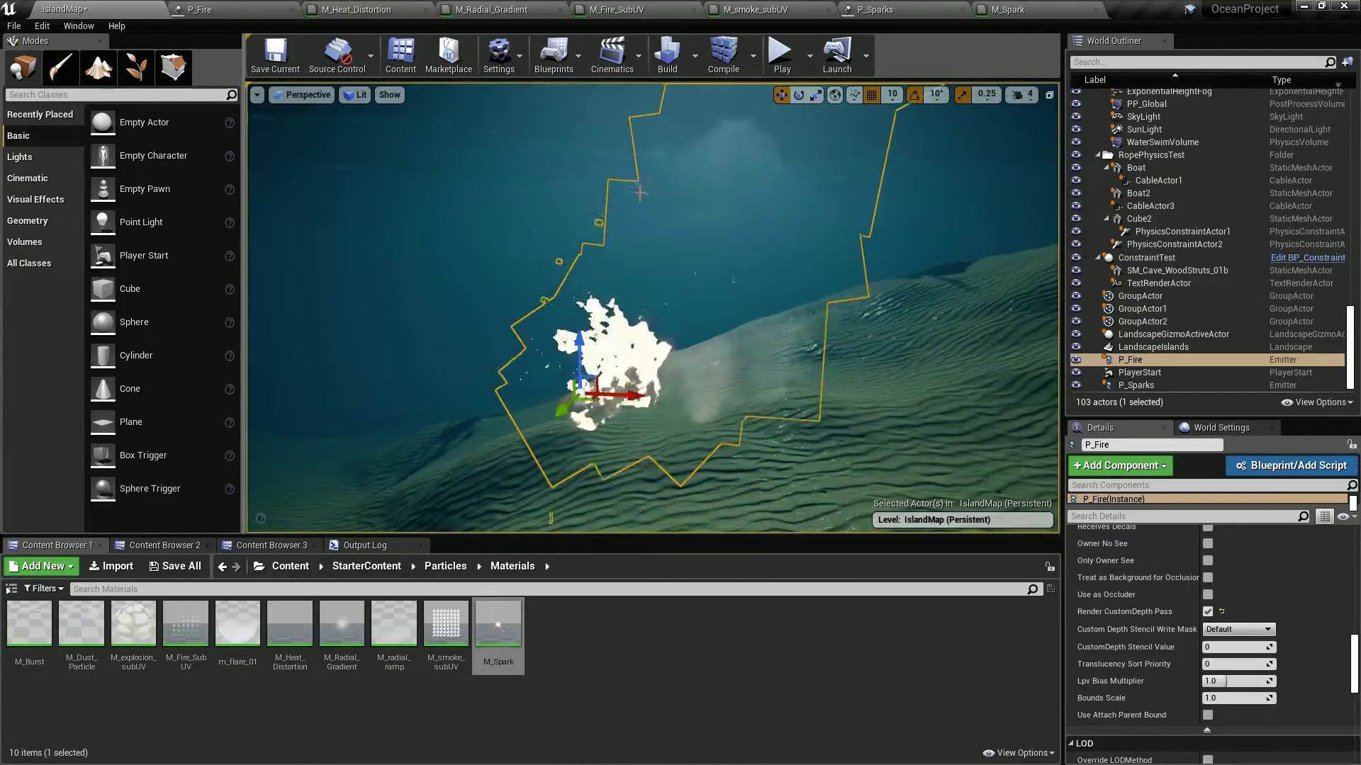
drag(693, 202, 811, 217)
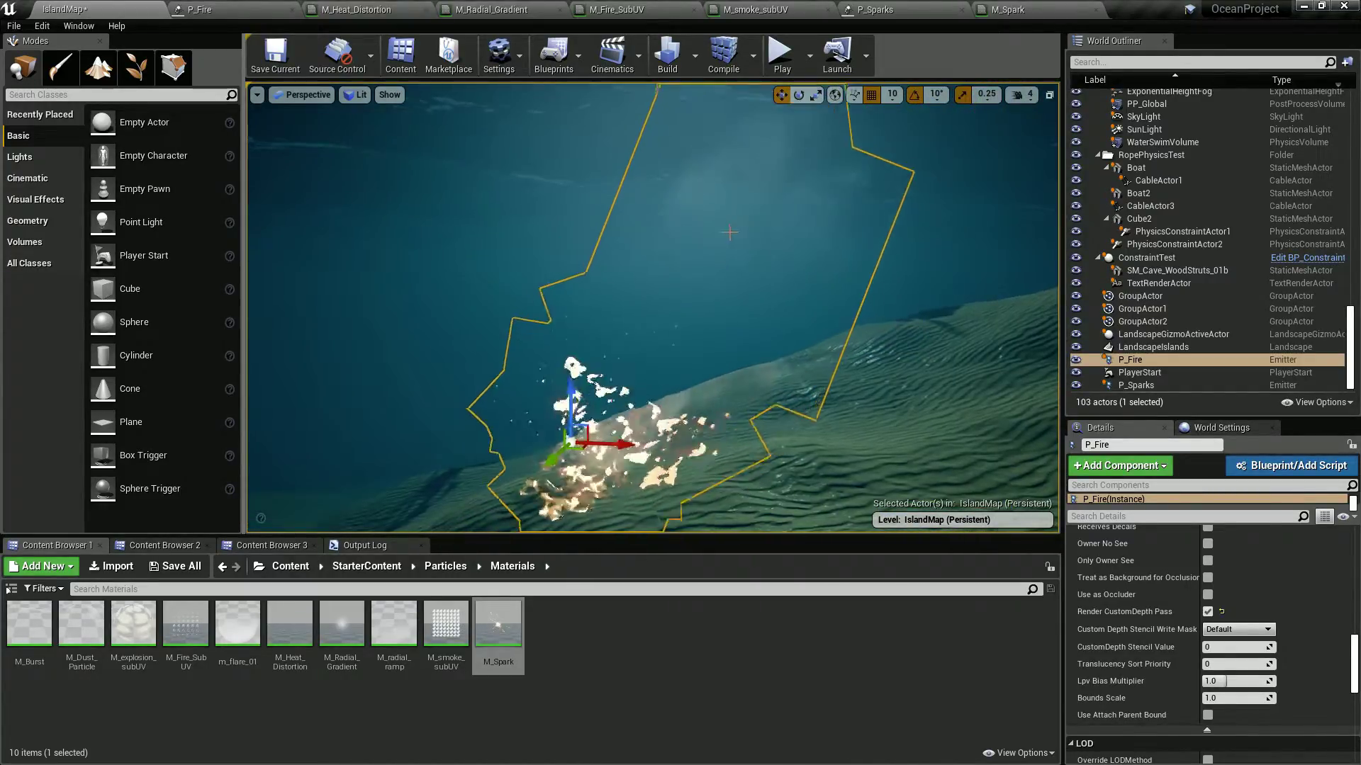
right_drag(652, 307, 560, 307)
key(s)
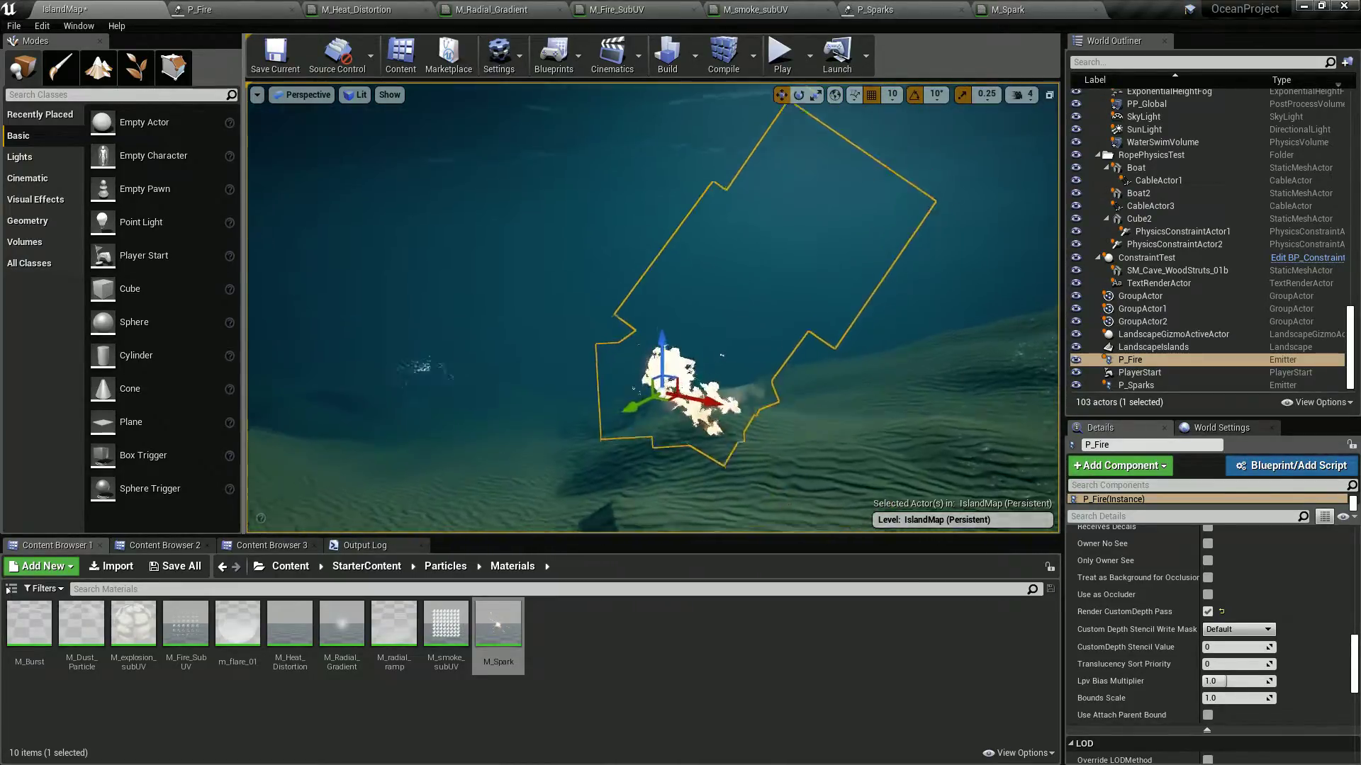
right_drag(652, 307, 560, 351)
key(s)
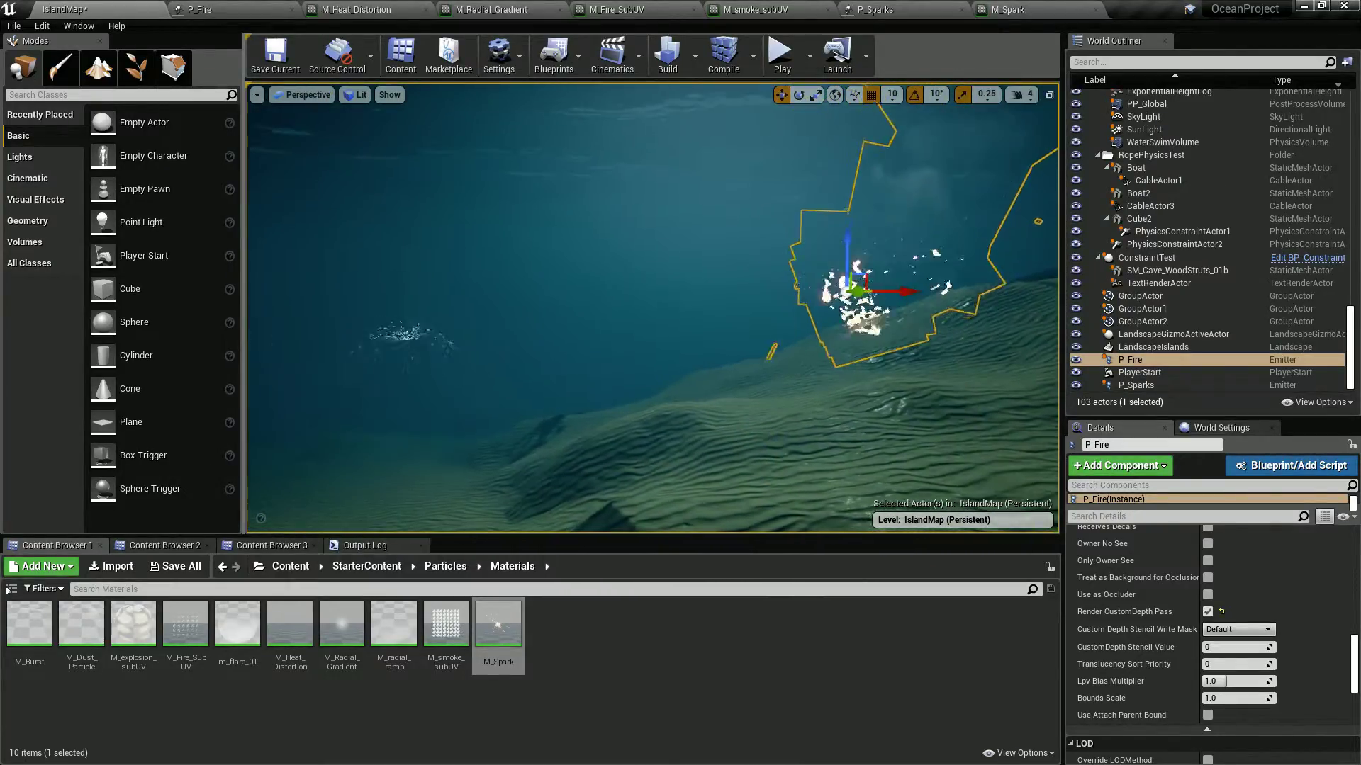
key(s)
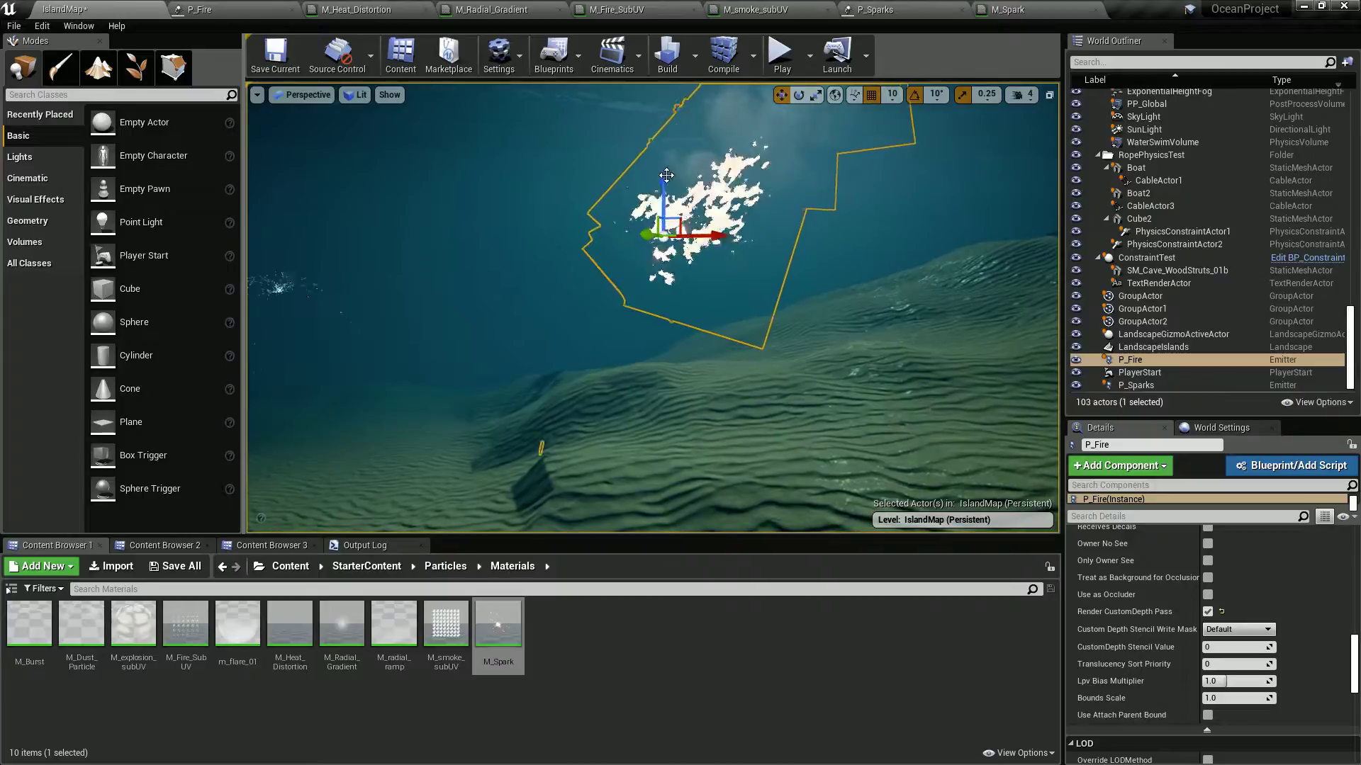
- Select BP_Ocean in place of the fire, and examine the unoutlined flames and smoke against the water and seabed from near and far
click(521, 217)
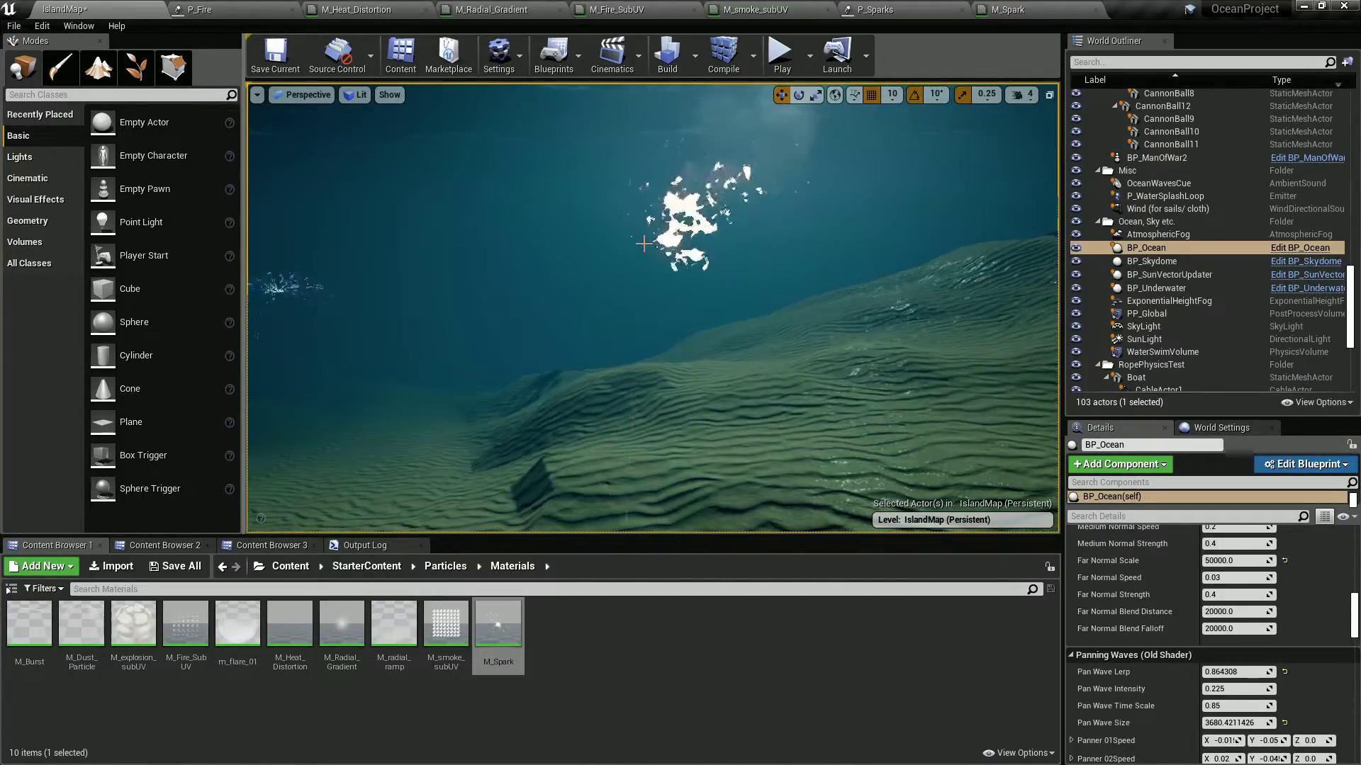
mouse_move(616, 249)
right_down()
mouse_move(627, 244)
mouse_move(582, 245)
mouse_move(616, 231)
mouse_move(571, 233)
mouse_move(599, 241)
right_up()
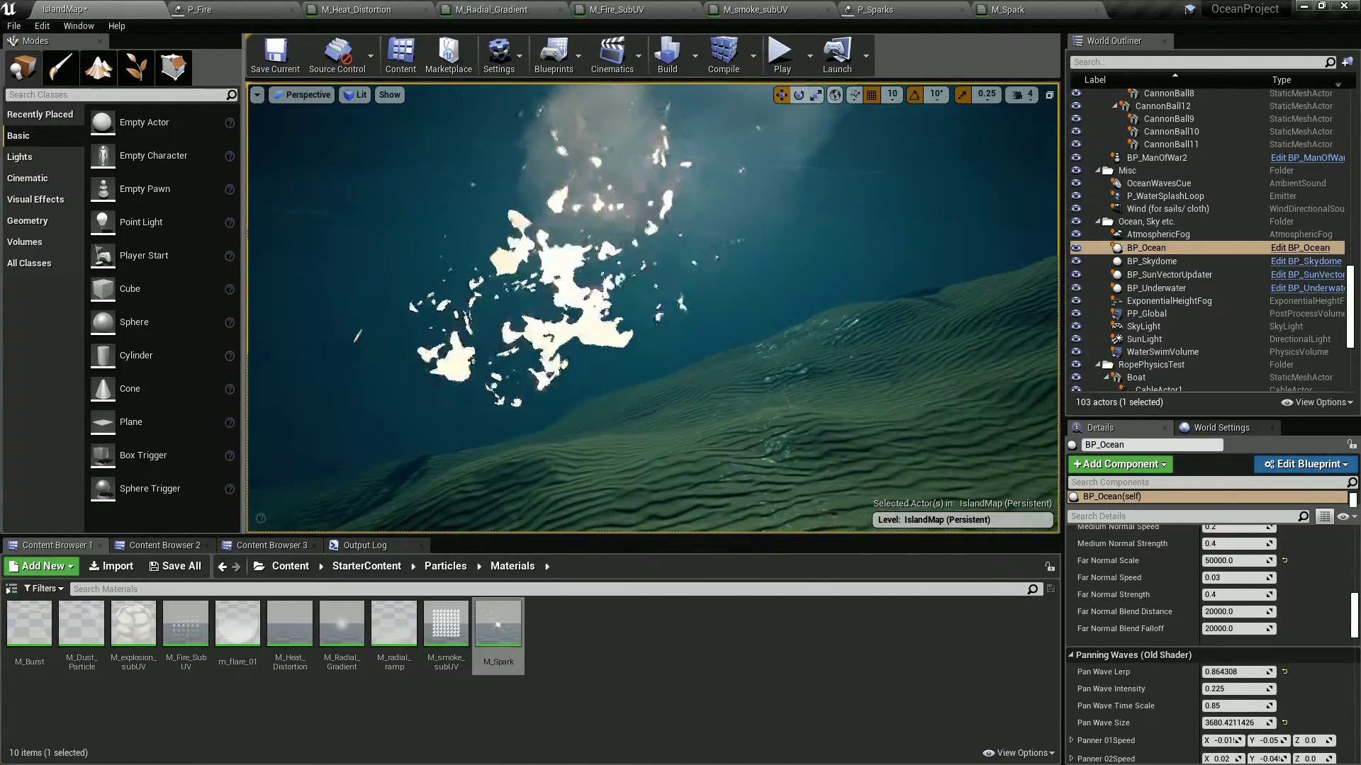
mouse_move(599, 241)
right_down()
mouse_move(549, 191)
mouse_move(585, 230)
right_up()
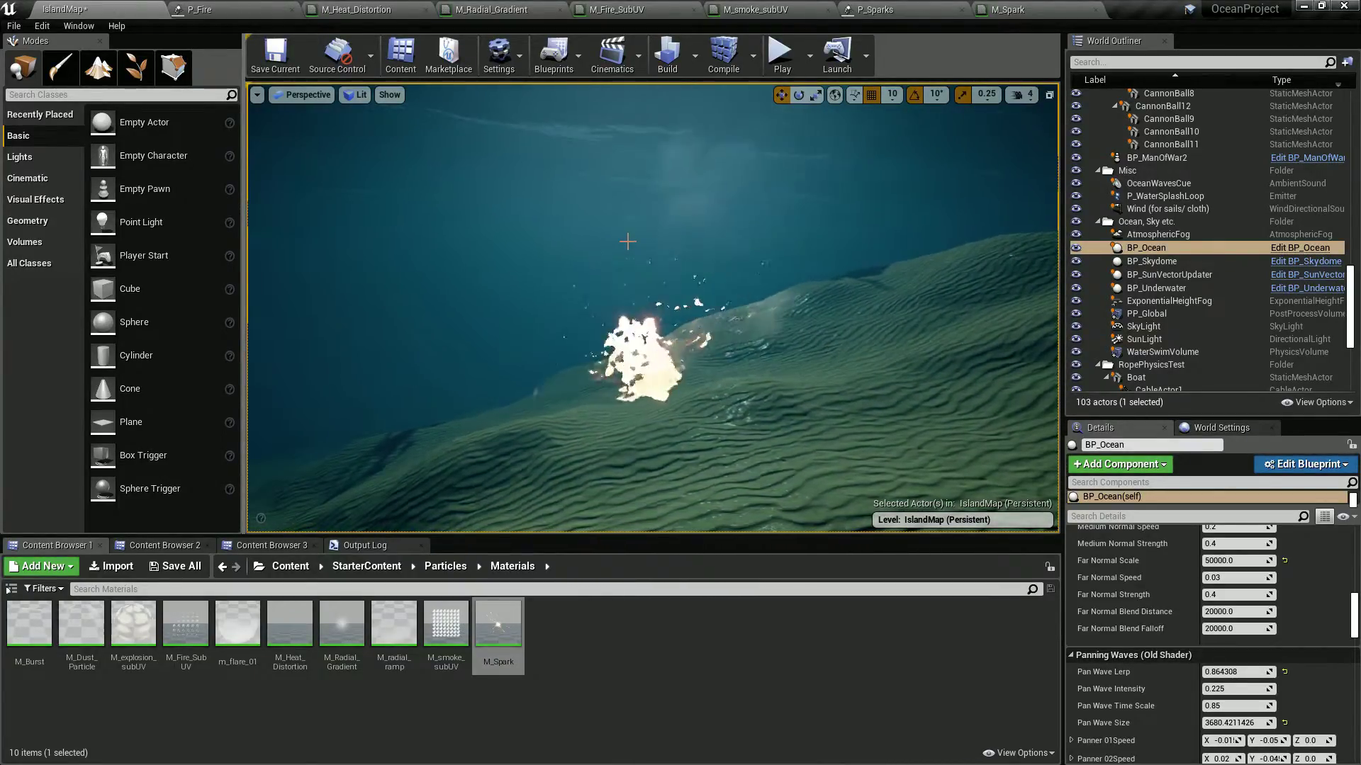
right_drag(585, 230, 602, 280)
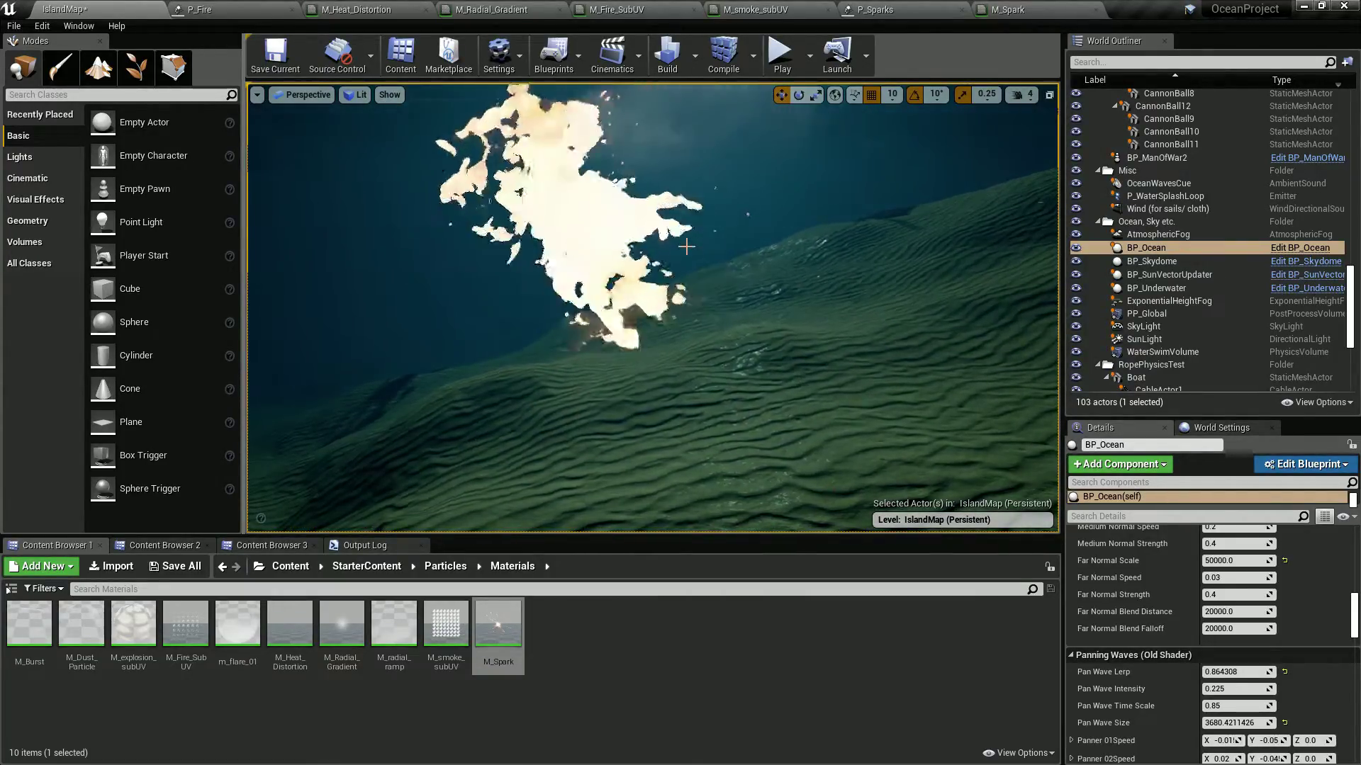
right_drag(686, 247, 744, 238)
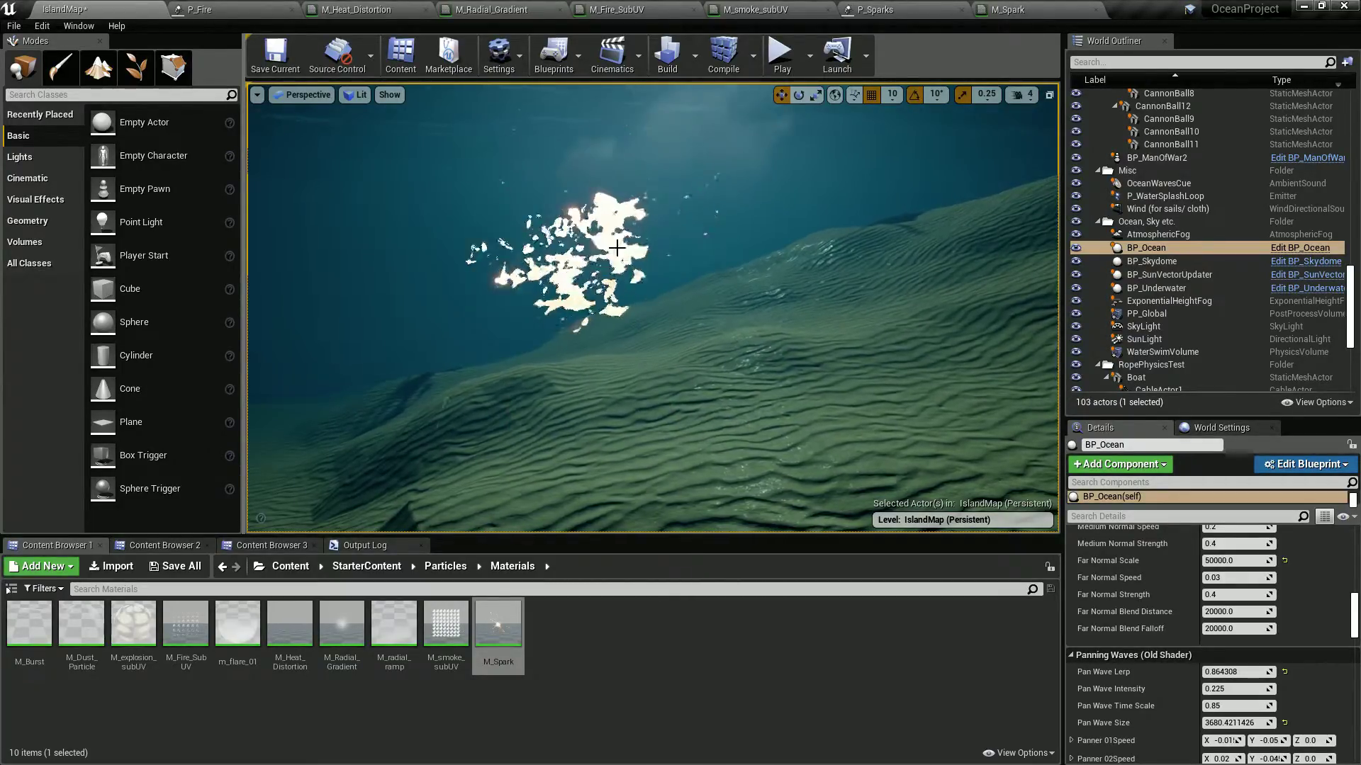
mouse_move(614, 236)
right_down()
mouse_move(542, 236)
mouse_move(624, 240)
mouse_move(604, 225)
right_up()
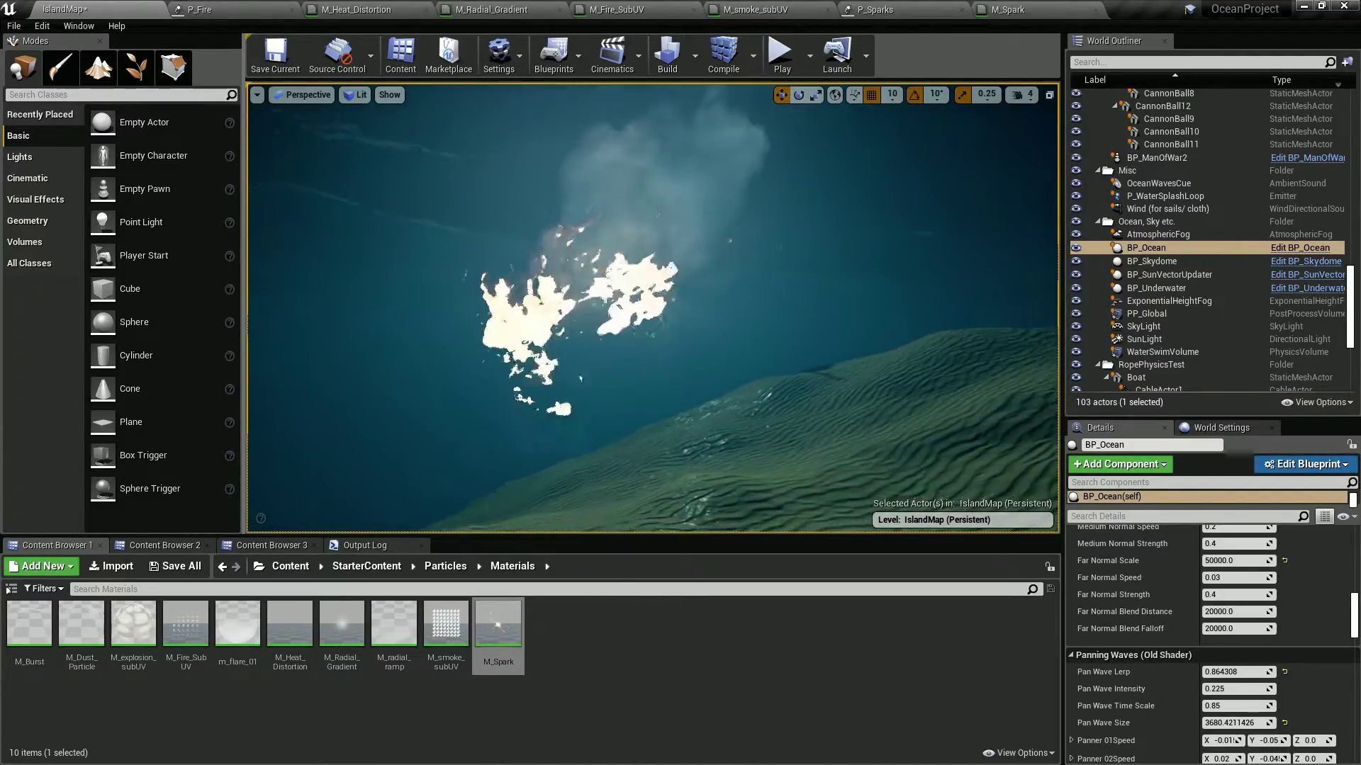
right_drag(604, 234, 567, 241)
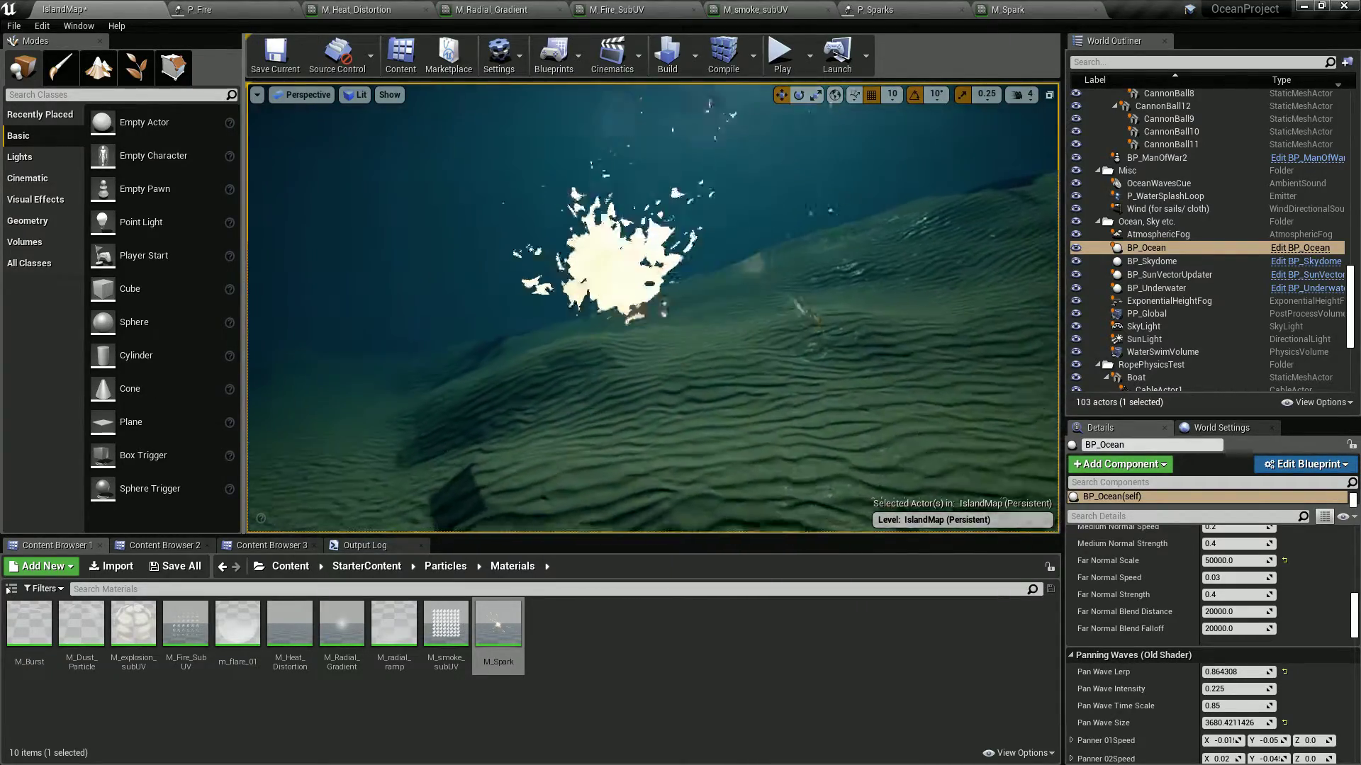
right_drag(610, 230, 662, 308)
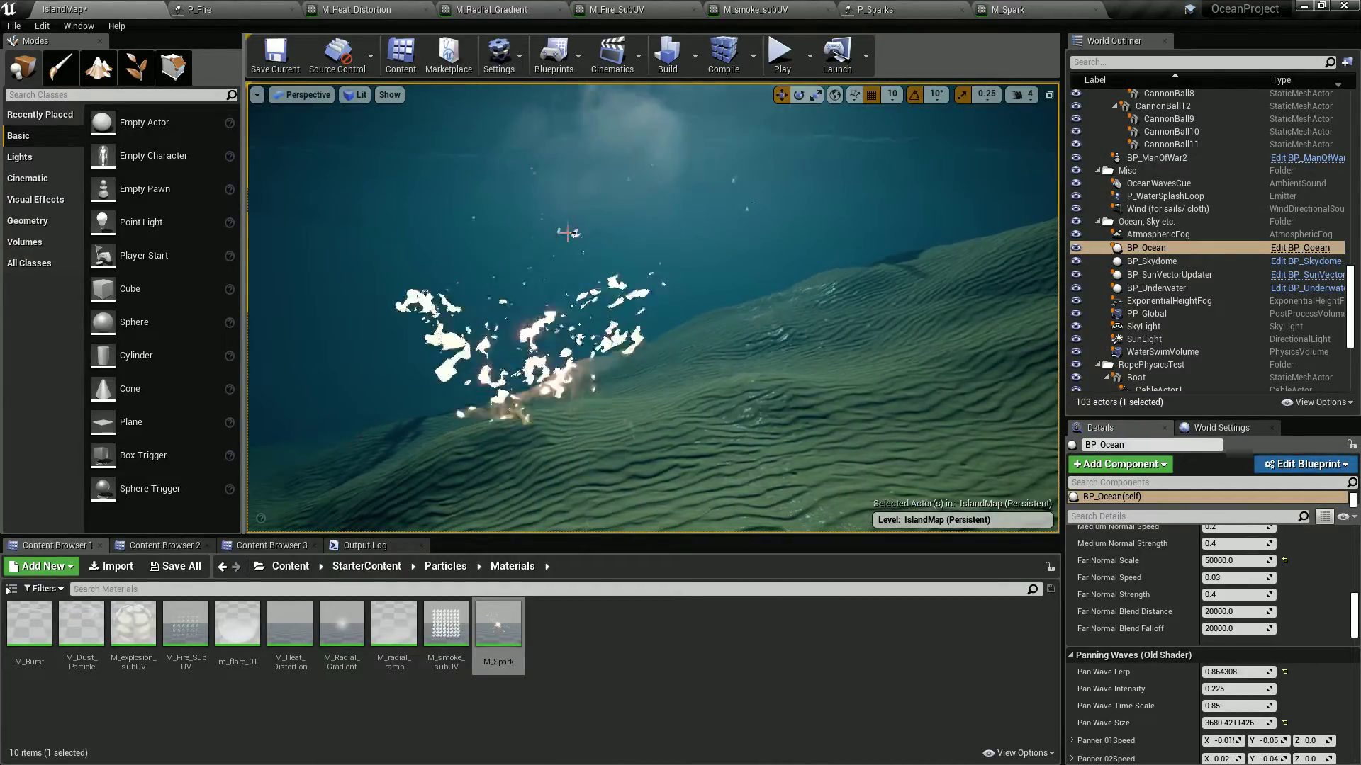
key(w)
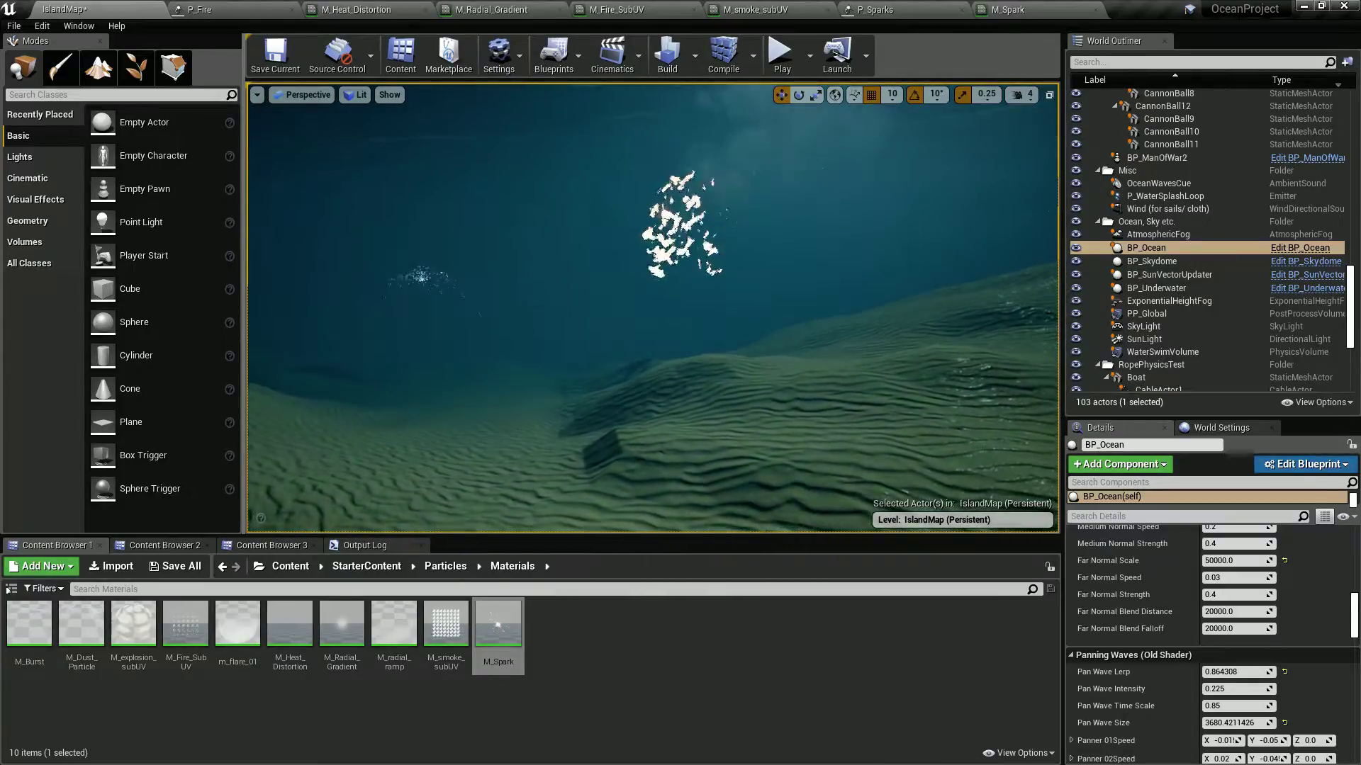
right_drag(652, 308, 652, 258)
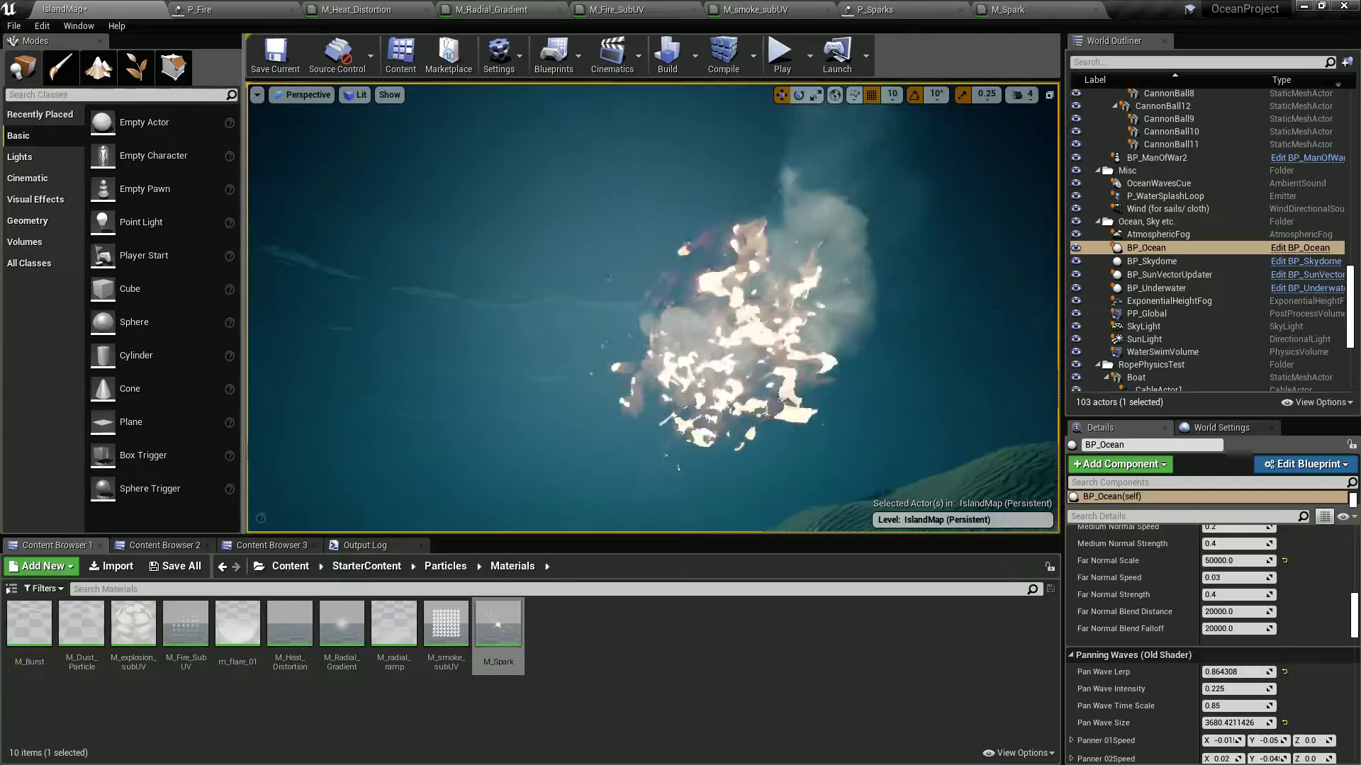
mouse_move(652, 308)
right_down()
mouse_move(808, 184)
mouse_move(822, 152)
mouse_move(886, 124)
mouse_move(663, 322)
right_up()
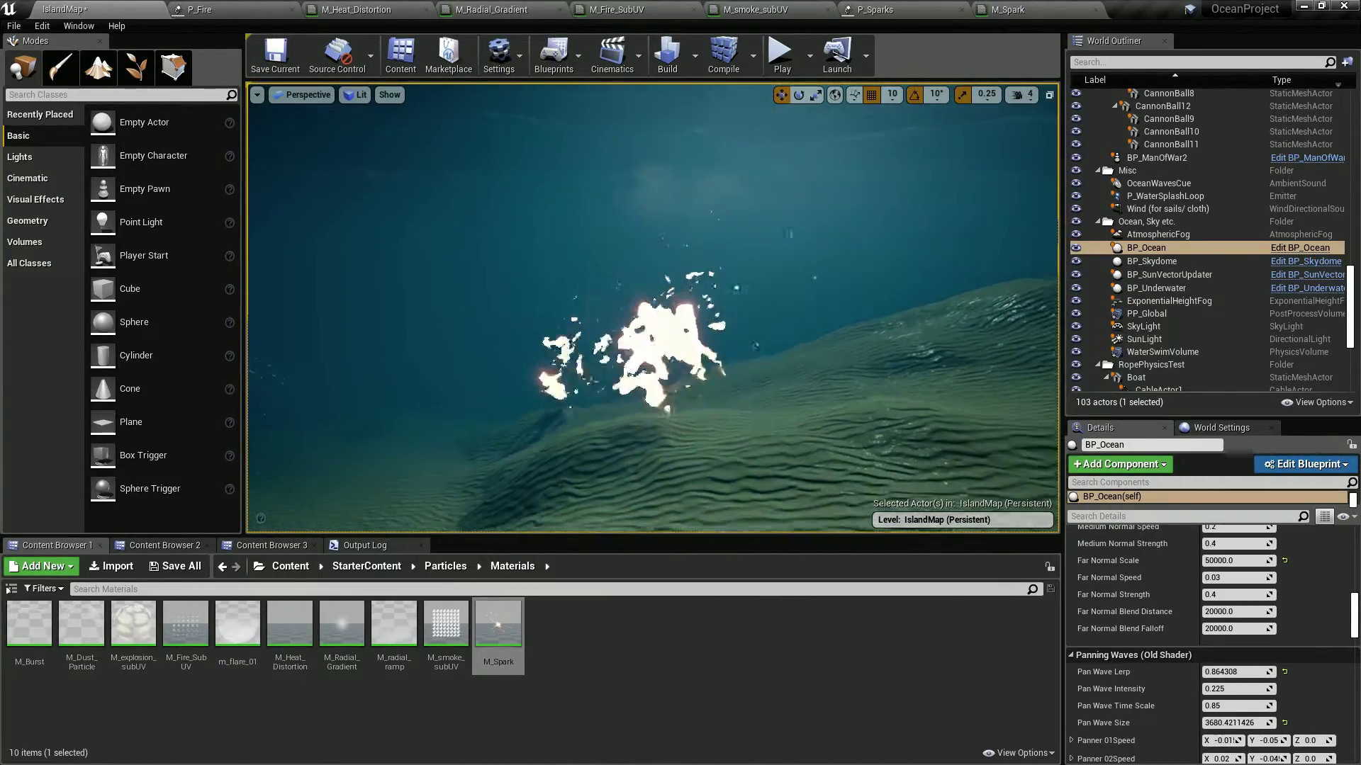
right_drag(525, 365, 666, 475)
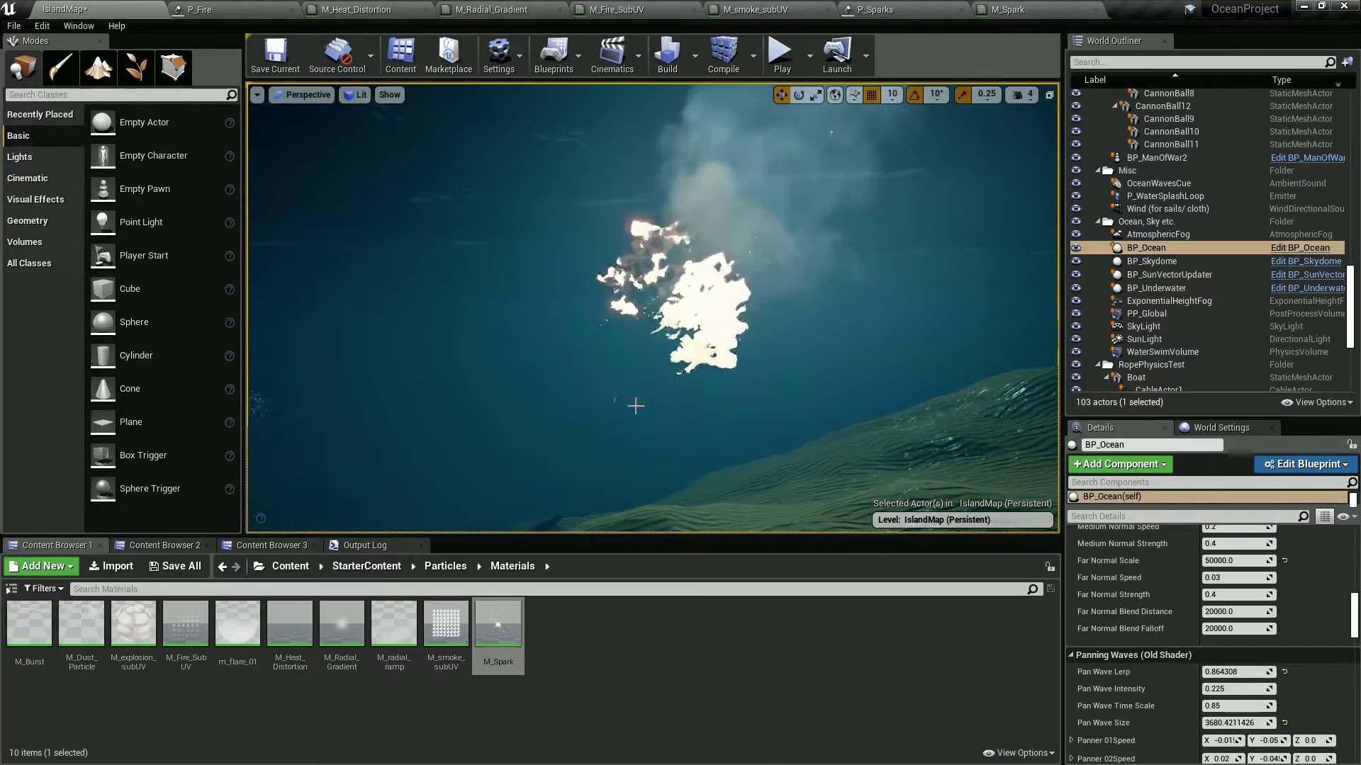